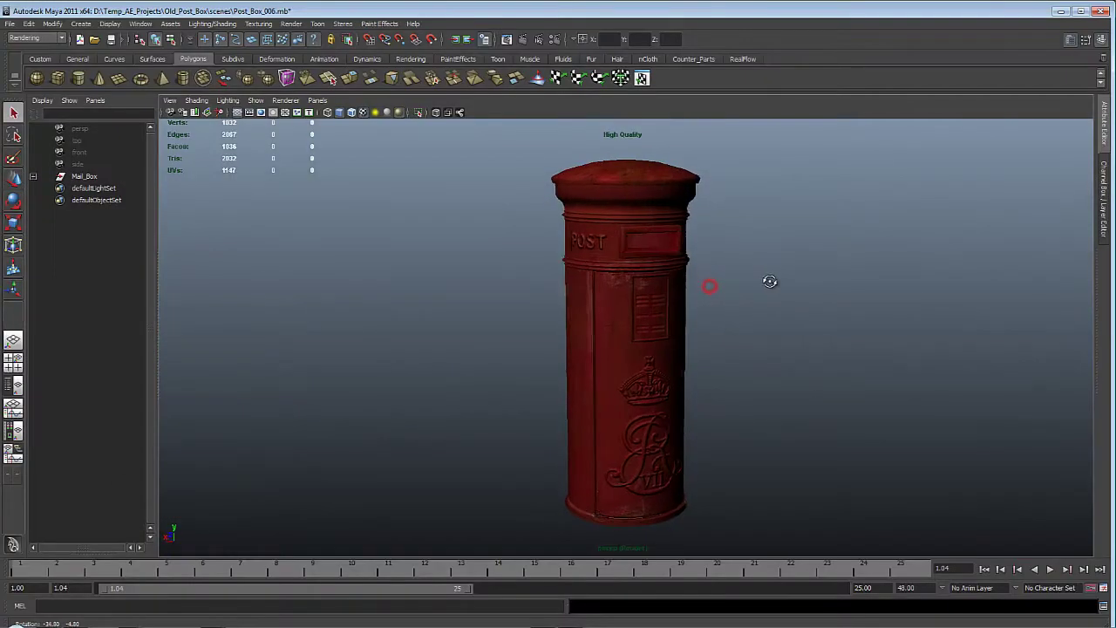
Examine the finished post box model from several angles, textured and untextured, including its body's wireframe
{"action": "left_click_drag", "start_coordinate": [770, 282], "coordinate": [746, 356], "text": "alt"}
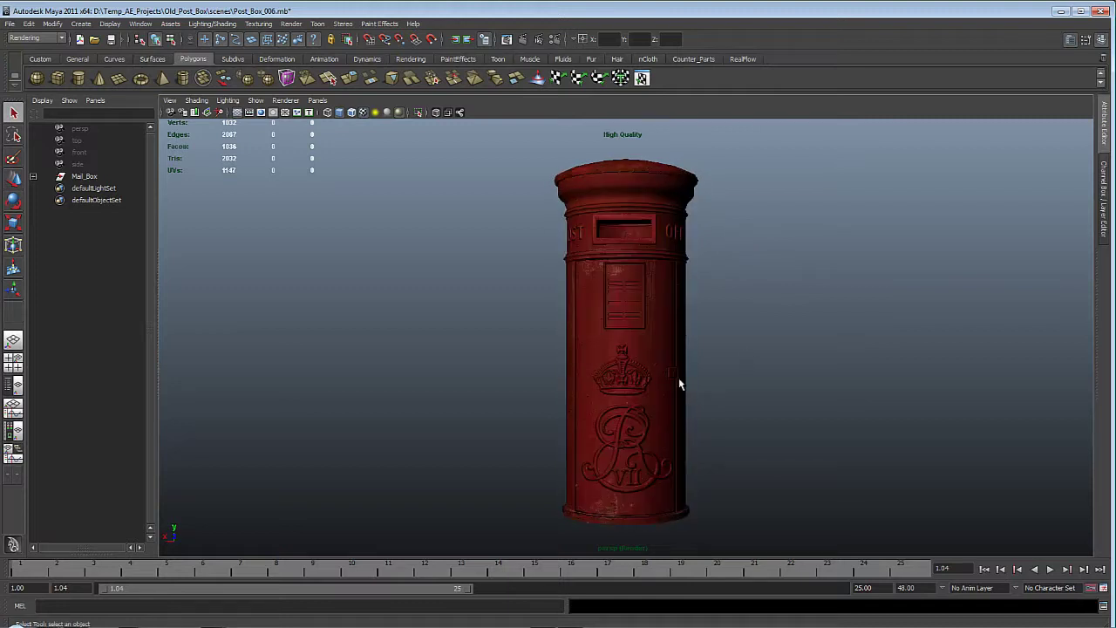
{"action": "left_click_drag", "start_coordinate": [683, 385], "coordinate": [668, 329], "text": "alt"}
{"action": "left_click", "coordinate": [668, 329]}
{"action": "right_click_drag", "start_coordinate": [668, 329], "coordinate": [728, 347], "text": "alt"}
{"action": "left_click_drag", "start_coordinate": [727, 347], "coordinate": [789, 360], "text": "alt"}
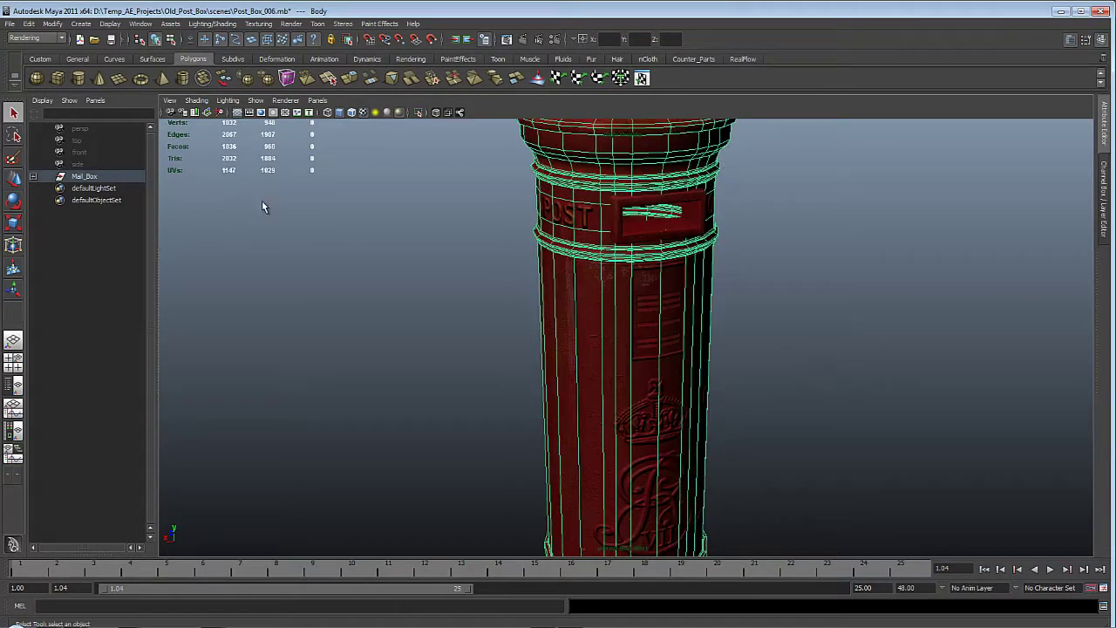
{"action": "left_click", "coordinate": [305, 229]}
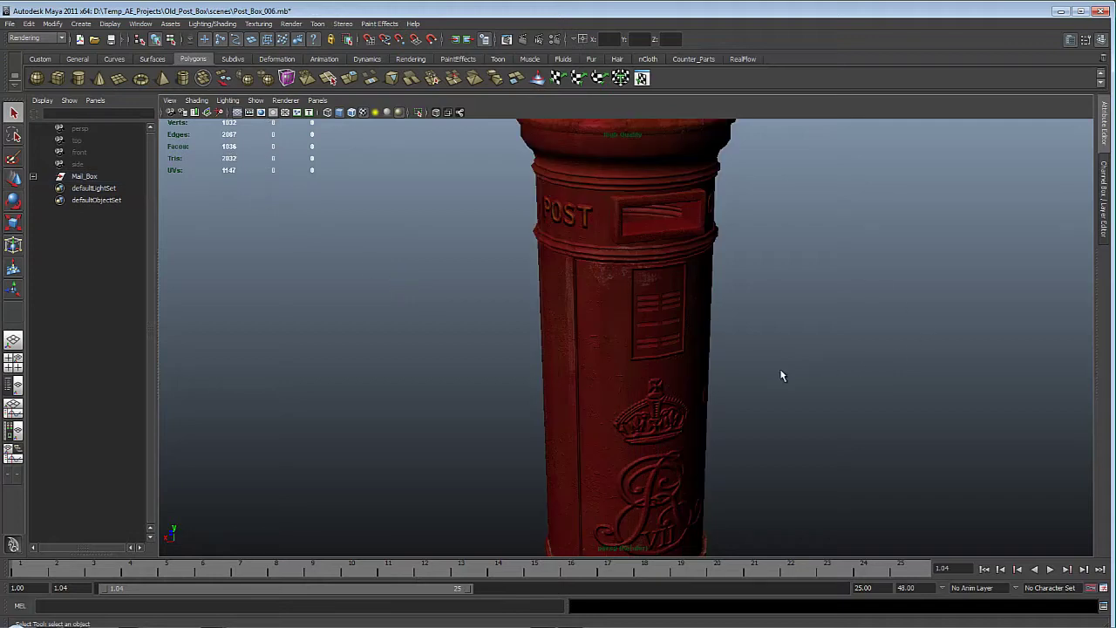
{"action": "right_click_drag", "start_coordinate": [789, 386], "coordinate": [669, 358], "text": "alt"}
{"action": "left_click_drag", "start_coordinate": [670, 359], "coordinate": [602, 349], "text": "alt"}
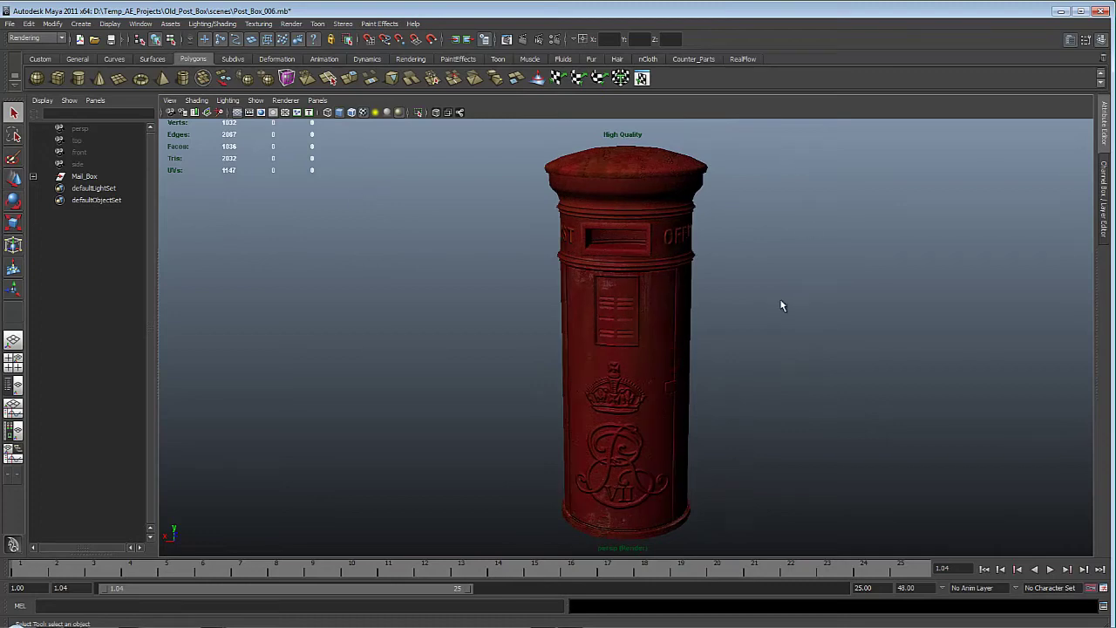
{"action": "key", "text": "5"}
{"action": "mouse_move", "coordinate": [704, 292]}
{"action": "left_mouse_down", "text": "alt"}
{"action": "mouse_move", "coordinate": [828, 285]}
{"action": "mouse_move", "coordinate": [653, 320]}
{"action": "mouse_move", "coordinate": [618, 309]}
{"action": "mouse_move", "coordinate": [719, 287]}
{"action": "mouse_move", "coordinate": [767, 314]}
{"action": "mouse_move", "coordinate": [655, 341]}
{"action": "mouse_move", "coordinate": [665, 309]}
{"action": "mouse_move", "coordinate": [742, 292]}
{"action": "mouse_move", "coordinate": [648, 300]}
{"action": "mouse_move", "coordinate": [670, 345]}
{"action": "mouse_move", "coordinate": [655, 336]}
{"action": "left_mouse_up", "text": "alt"}
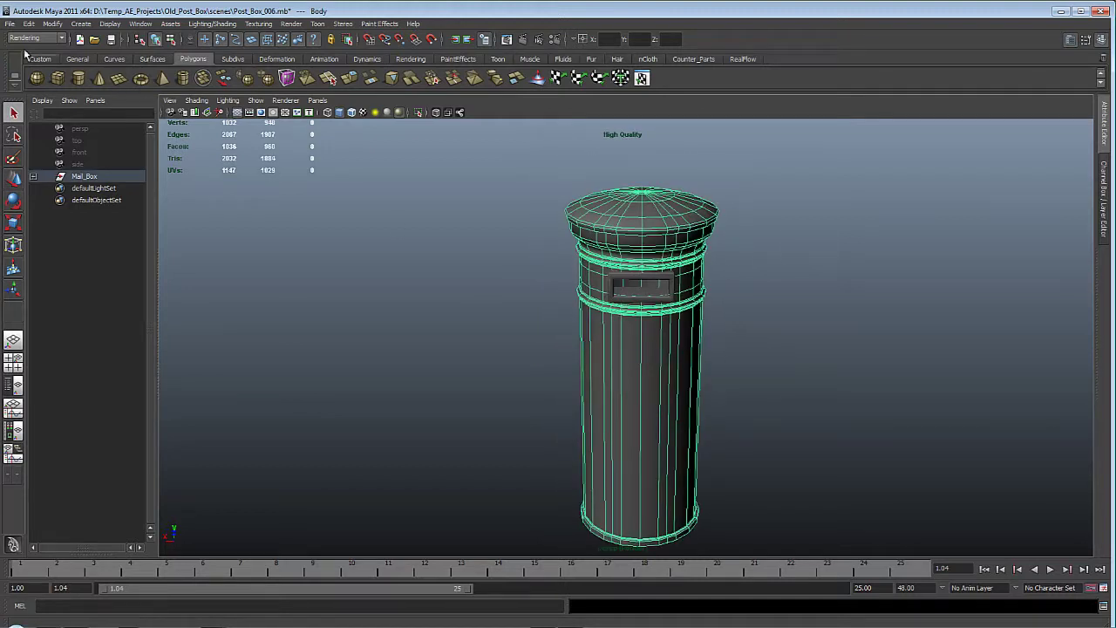
Create a new project named Old_Post_Box_Tutorial in D:\Temp_AE_Projects using the default folder locations
{"action": "left_click", "coordinate": [10, 24]}
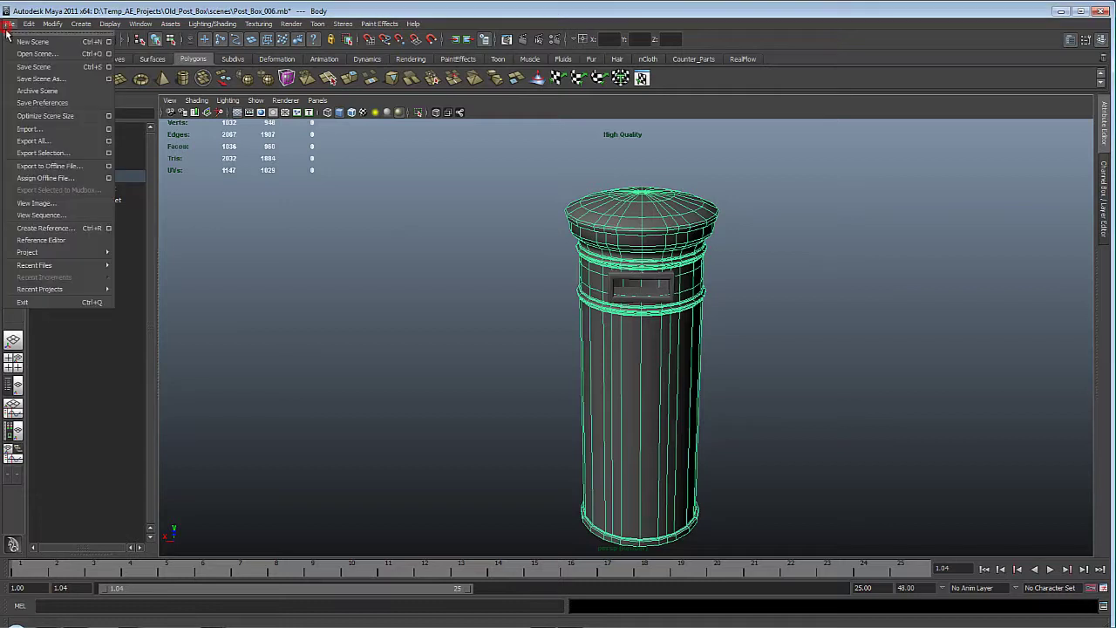
{"action": "mouse_move", "coordinate": [61, 253]}
{"action": "left_click", "coordinate": [159, 261]}
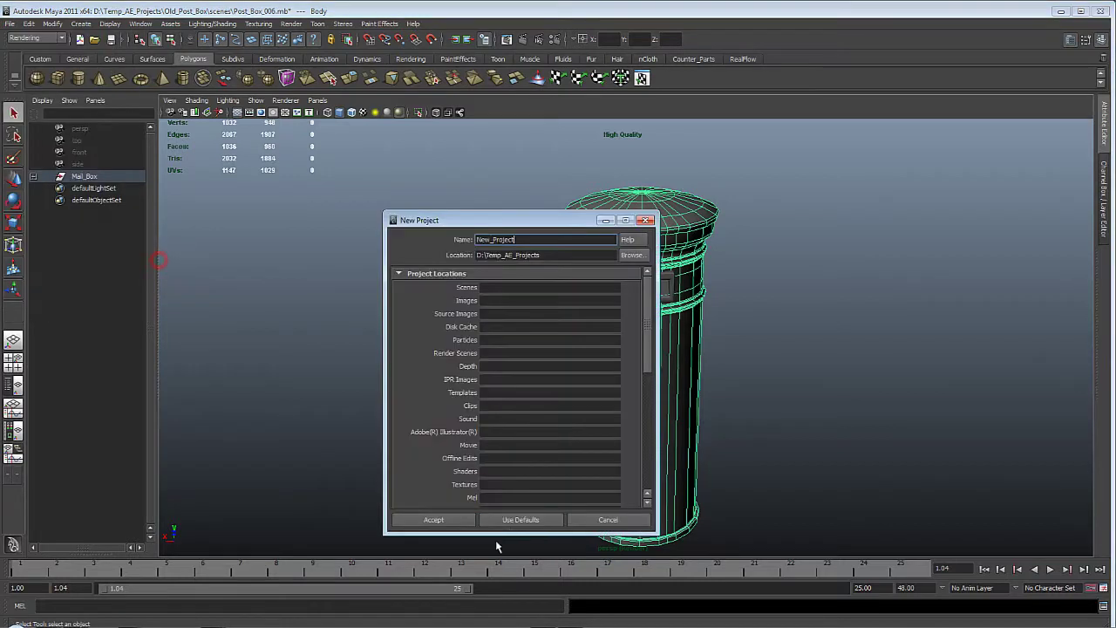
{"action": "left_click", "coordinate": [542, 520]}
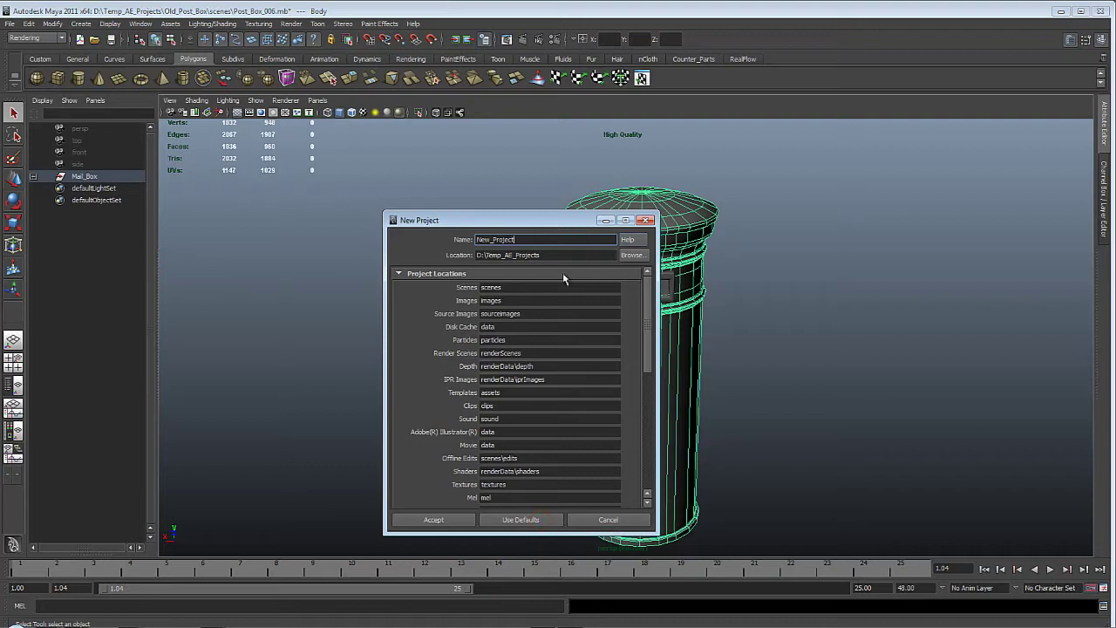
{"action": "double_click", "coordinate": [539, 239]}
{"action": "type", "text": "Old_Post_Box"}
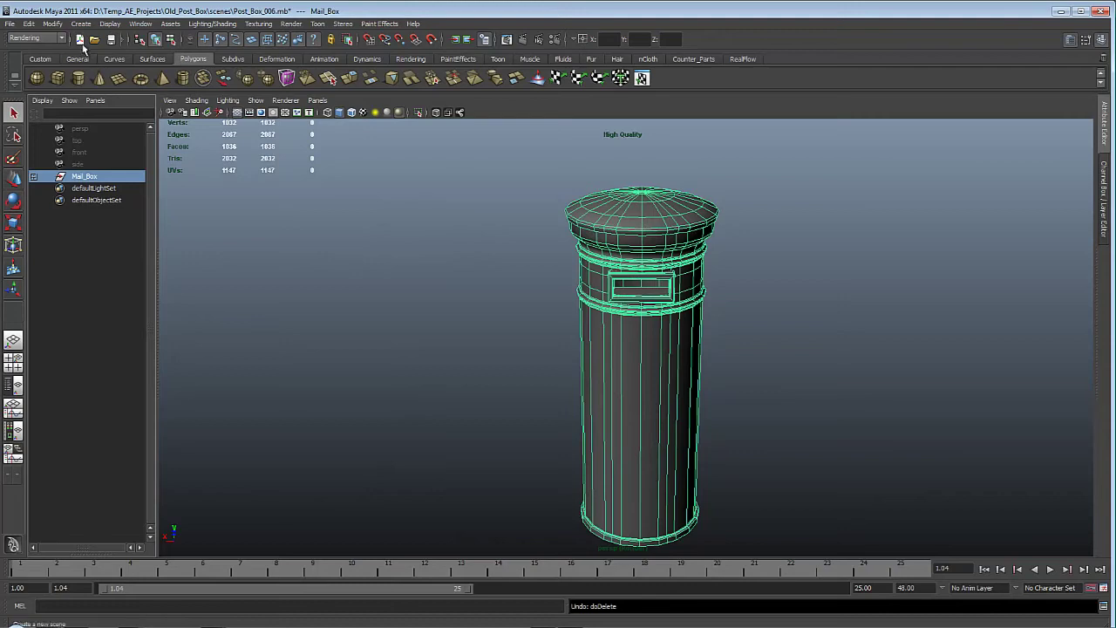
Start a new empty scene and save it as Old_Post_Box_Tutorial in Maya Binary format in the project's scenes folder
{"action": "left_click", "coordinate": [80, 40]}
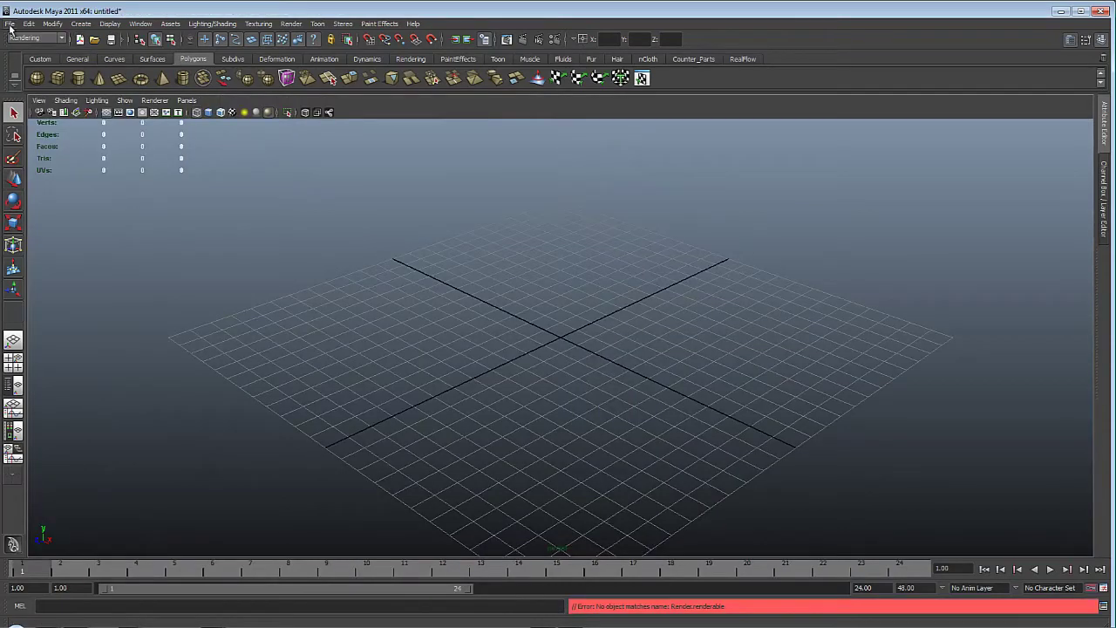
{"action": "type", "text": "Old_Post_Box_Tutorial"}
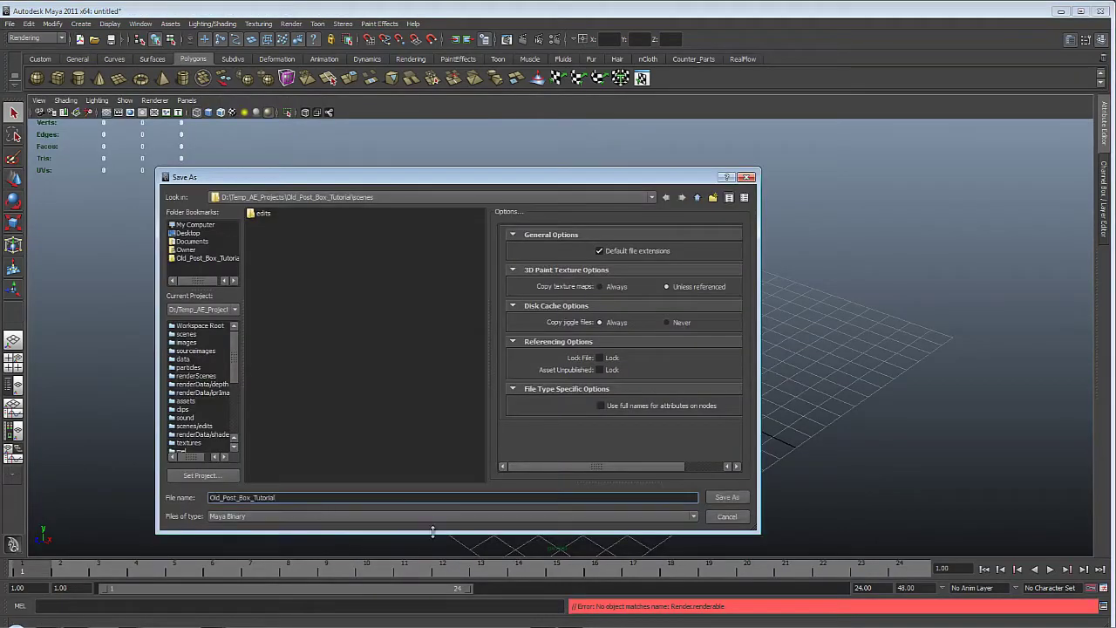
{"action": "left_click", "coordinate": [728, 497]}
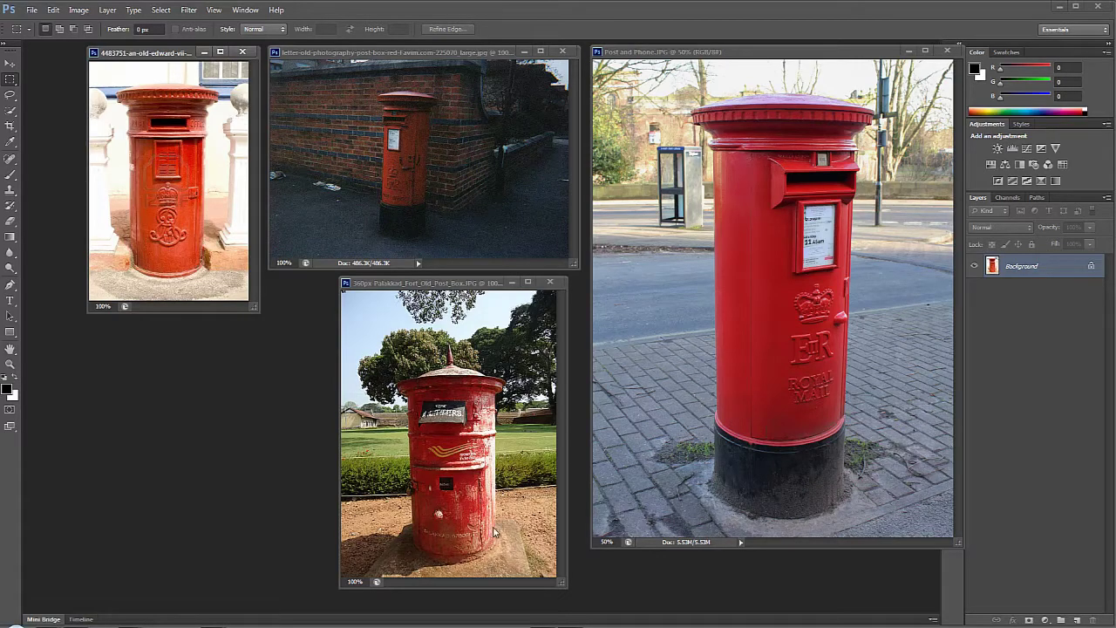
Examine the post box reference photos in Photoshop, enlarging the Palakkad Fort one to 200% to study its worn surface
{"action": "left_click", "coordinate": [490, 472]}
{"action": "left_click", "coordinate": [490, 472]}
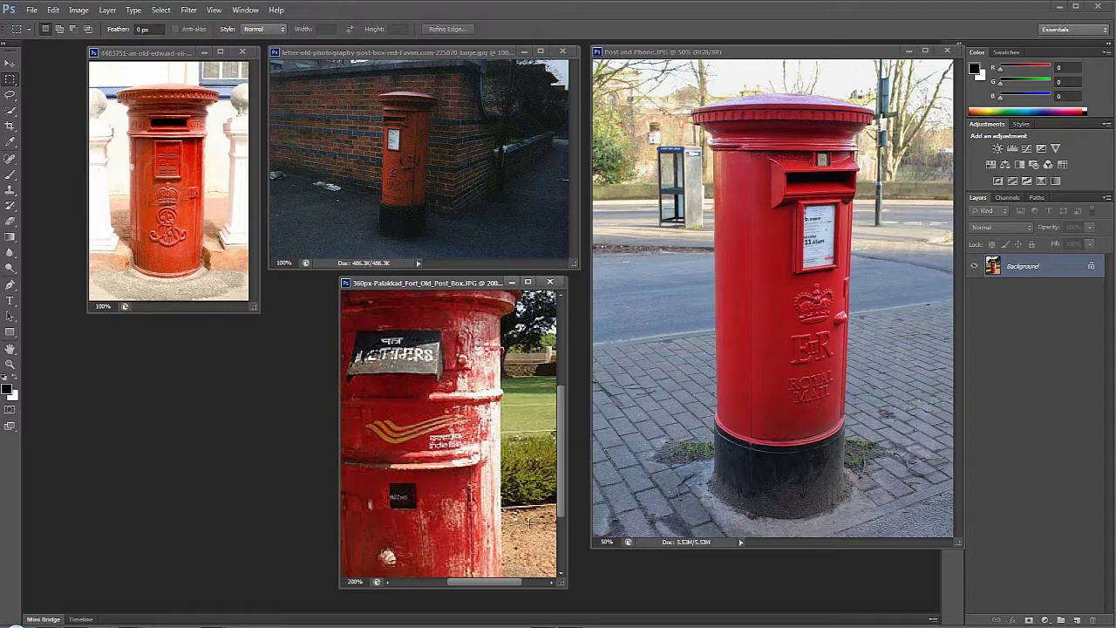
{"action": "left_click_drag", "start_coordinate": [448, 450], "coordinate": [495, 488]}
{"action": "left_click_drag", "start_coordinate": [498, 392], "coordinate": [505, 359]}
{"action": "scroll", "coordinate": [504, 358], "scroll_direction": "down", "scroll_amount": 2}
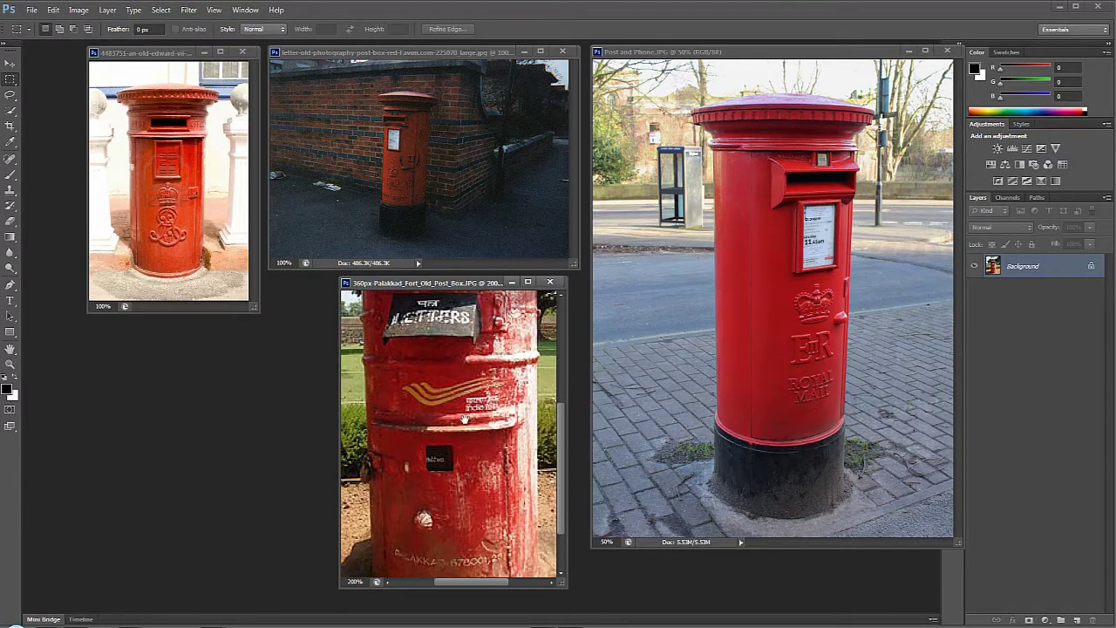
{"action": "scroll", "coordinate": [478, 389], "scroll_direction": "down", "scroll_amount": 2}
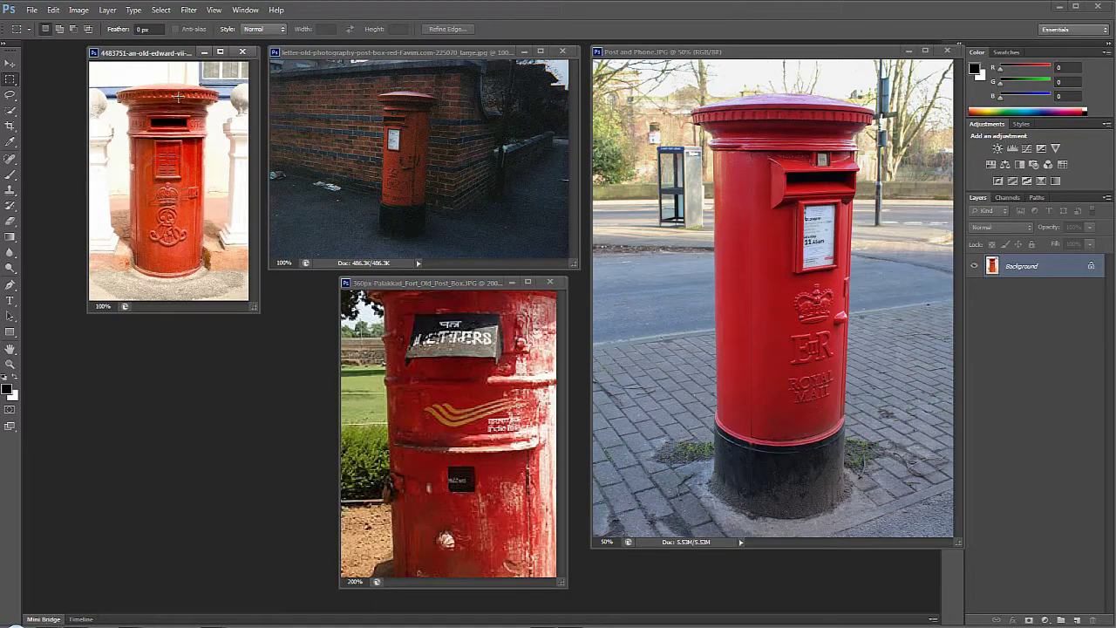
{"action": "key", "text": "v"}
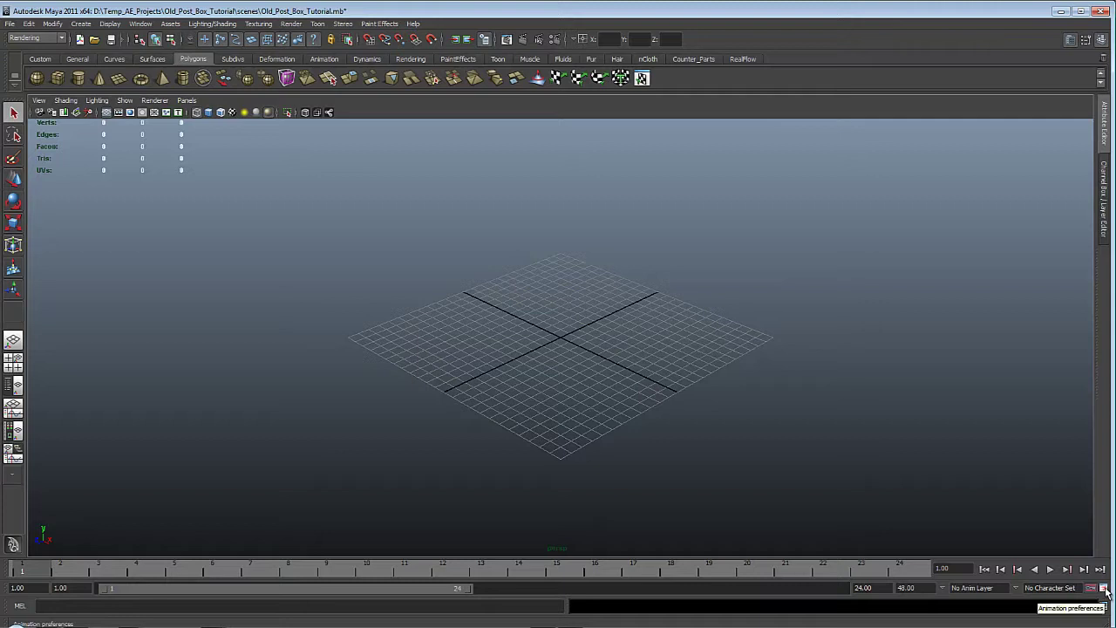
Set the working time unit to PAL (25 fps) in the preferences and check the linear working unit
{"action": "left_click", "coordinate": [1104, 590]}
{"action": "left_click", "coordinate": [255, 268]}
{"action": "left_click", "coordinate": [458, 279]}
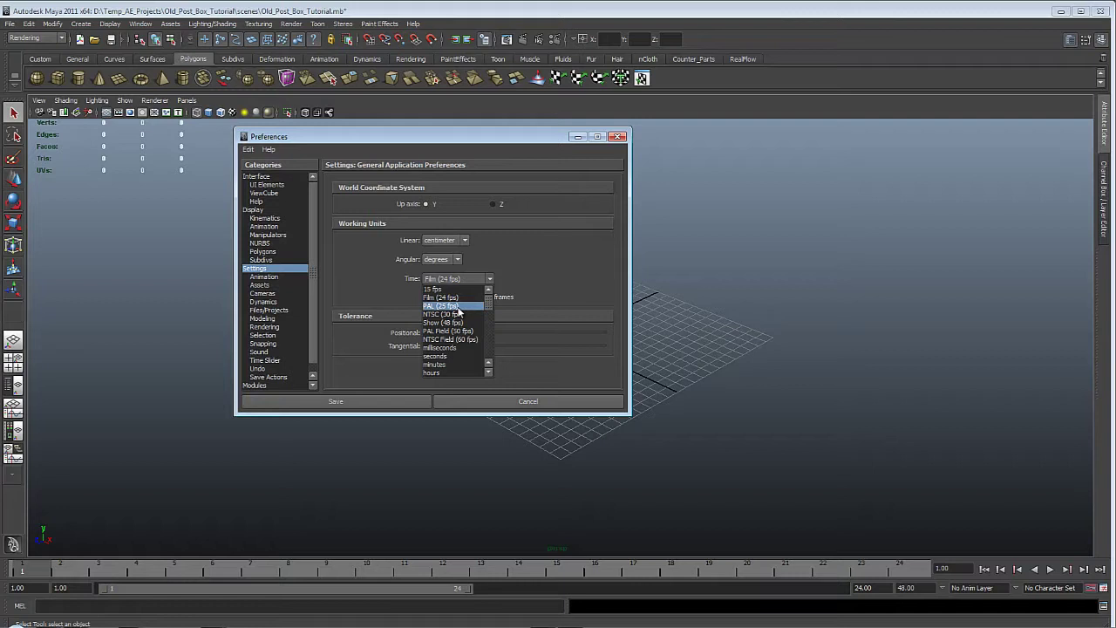
{"action": "left_click", "coordinate": [459, 307]}
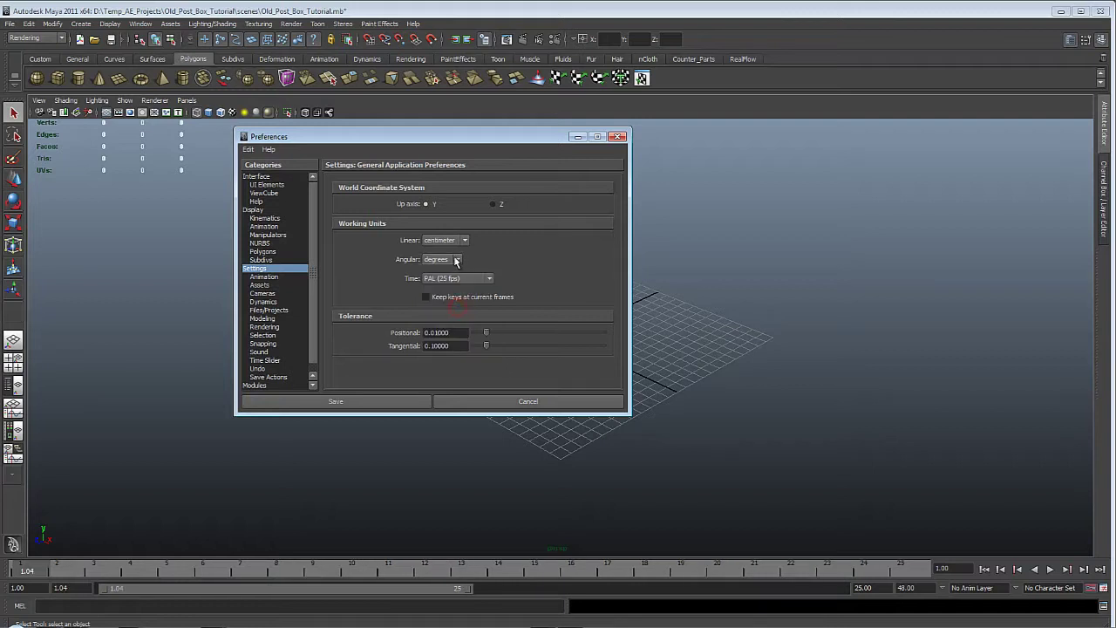
{"action": "left_click", "coordinate": [447, 241]}
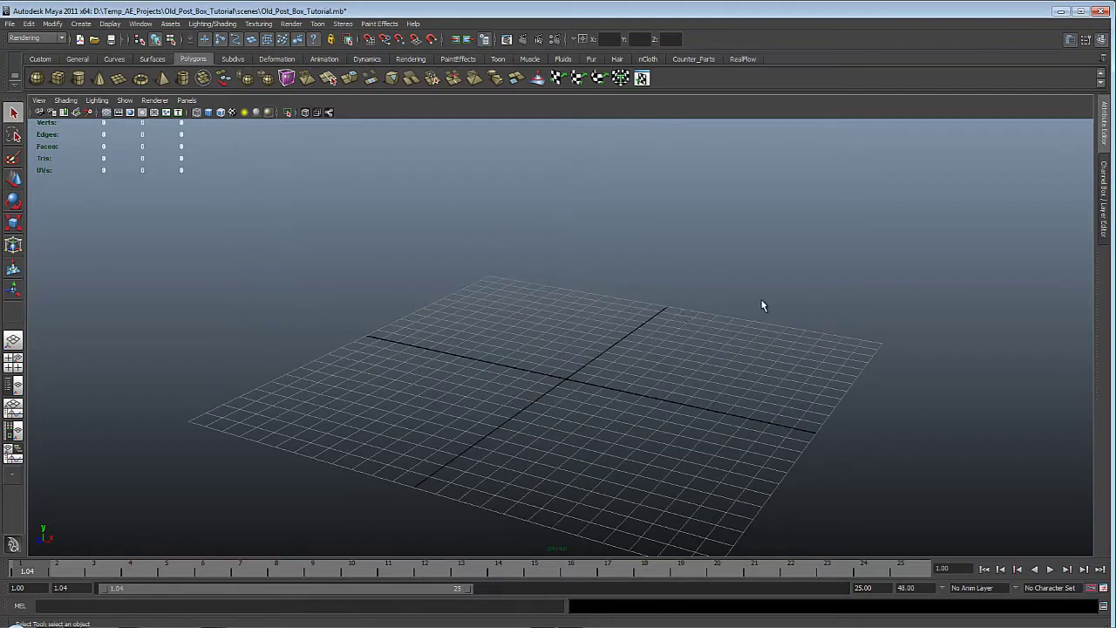
Show the Channel Box and, back in Maya, draw a polygon cube about 9.6 wide, 5.3 high and 7.6 deep on the grid
{"action": "left_click", "coordinate": [1104, 199]}
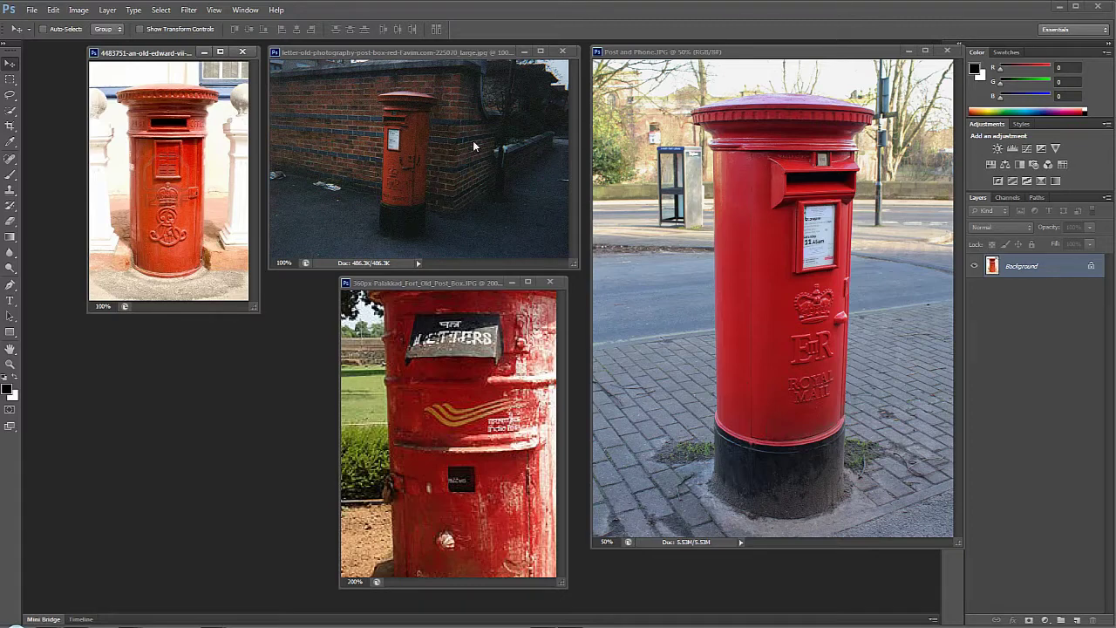
{"action": "key", "text": "alt+Tab"}
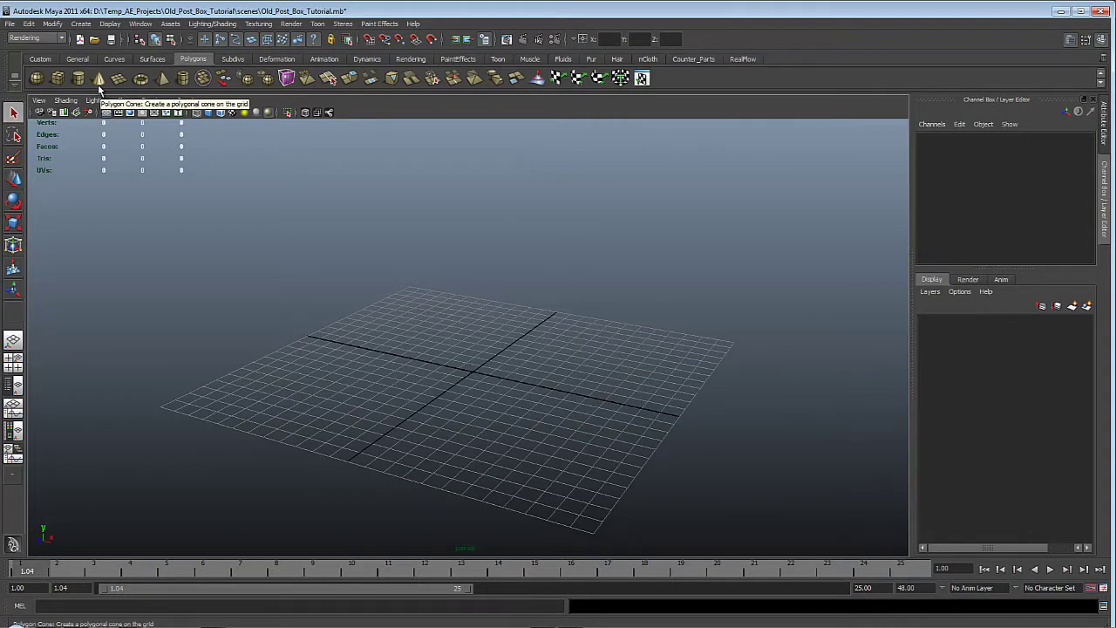
{"action": "right_click", "coordinate": [530, 311], "text": "shift"}
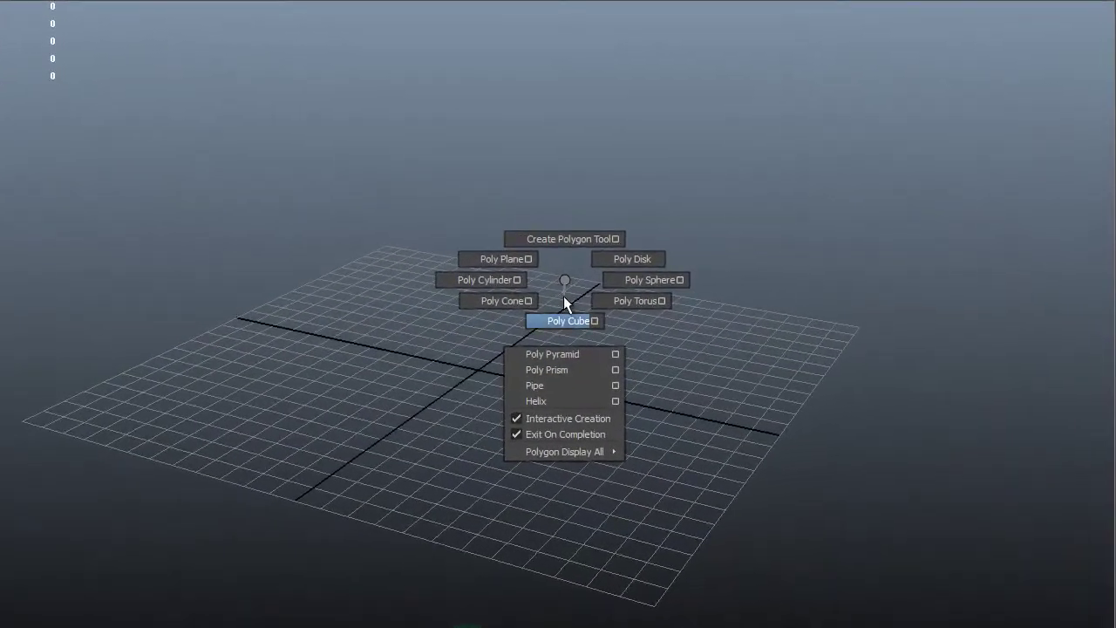
{"action": "left_click", "coordinate": [567, 321]}
{"action": "left_click_drag", "start_coordinate": [424, 337], "coordinate": [578, 460]}
{"action": "left_click_drag", "start_coordinate": [513, 392], "coordinate": [870, 169]}
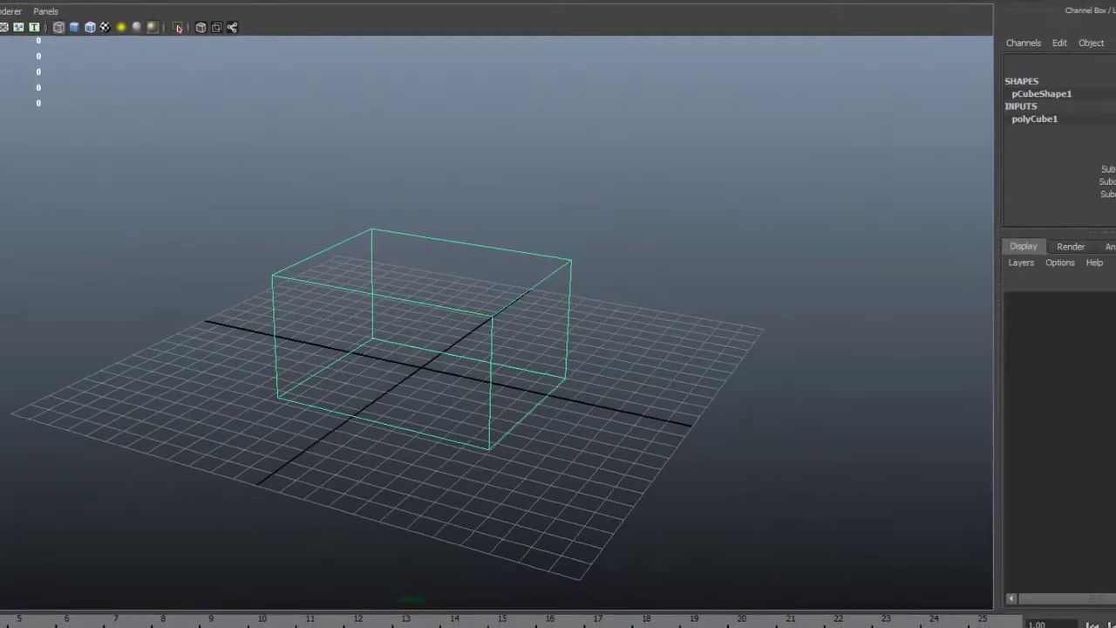
Set the cube's width and depth to 3 and its height to 20
{"action": "left_click", "coordinate": [1102, 145]}
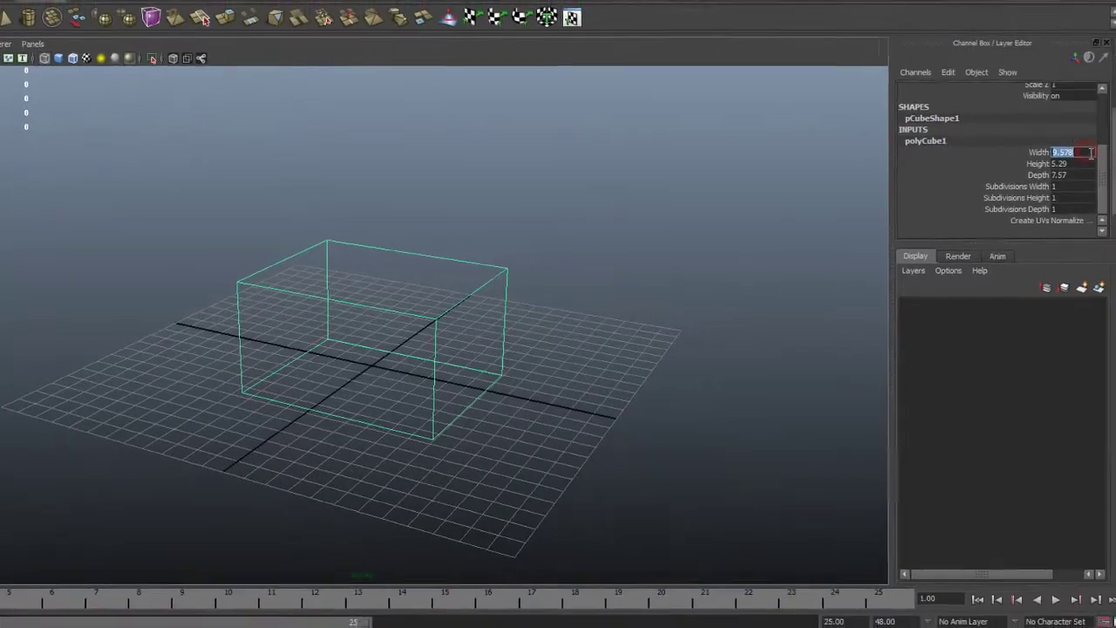
{"action": "type", "text": "3"}
{"action": "key", "text": "Return"}
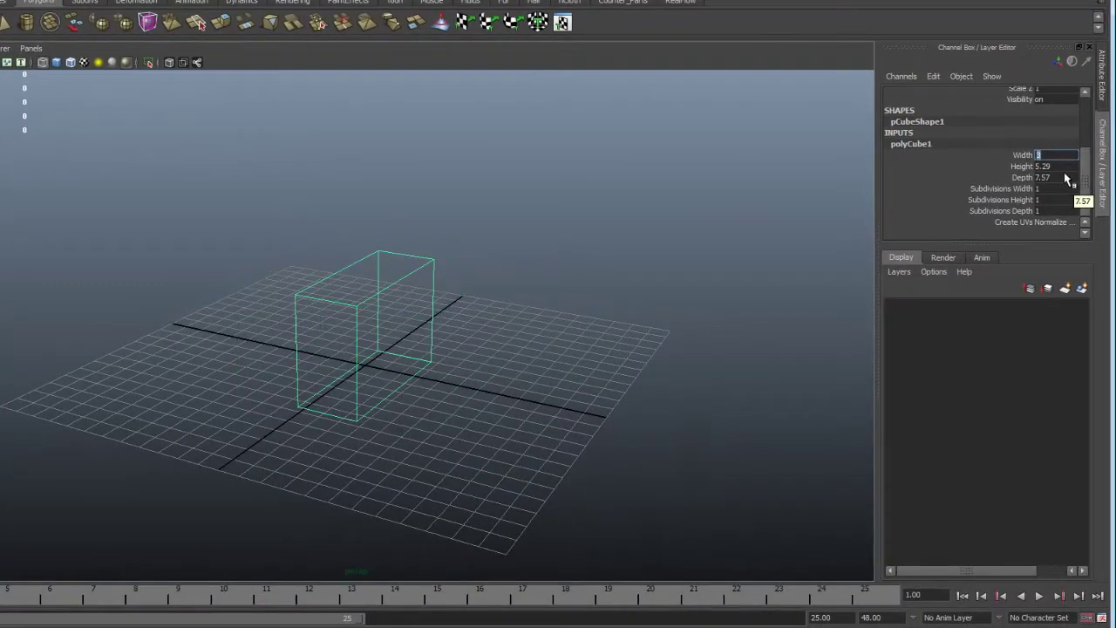
{"action": "left_click", "coordinate": [1057, 179]}
{"action": "type", "text": "3"}
{"action": "key", "text": "Return"}
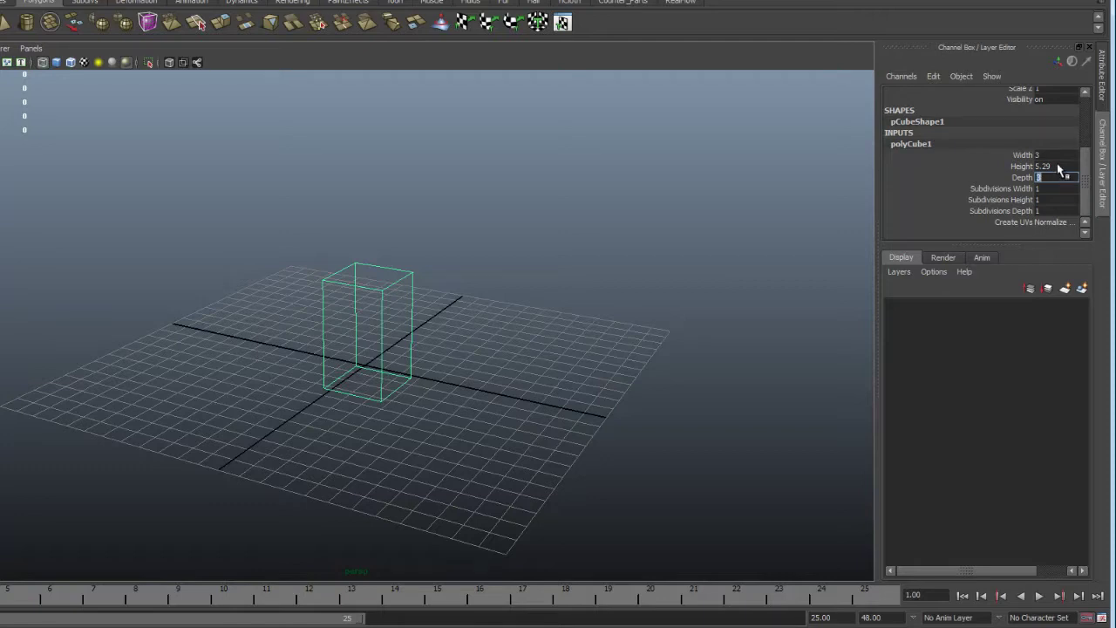
{"action": "left_click", "coordinate": [1057, 166]}
{"action": "type", "text": "20"}
{"action": "key", "text": "Return"}
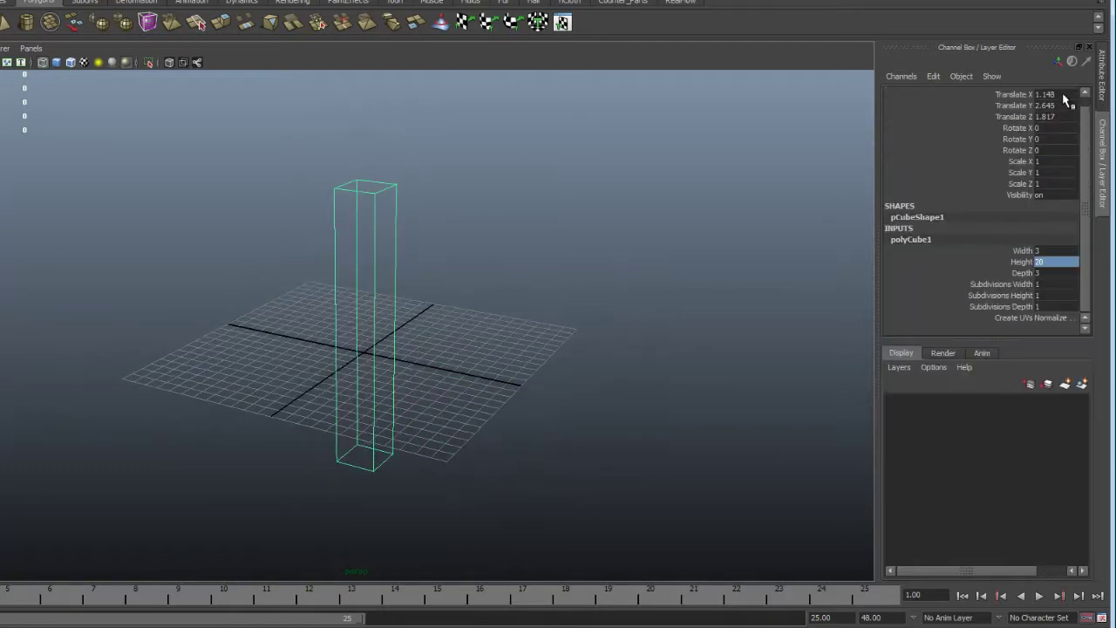
Centre the cube on the grid with X and Z translation 0, and raise it to Y translation 10
{"action": "left_click_drag", "start_coordinate": [1064, 98], "coordinate": [1082, 120]}
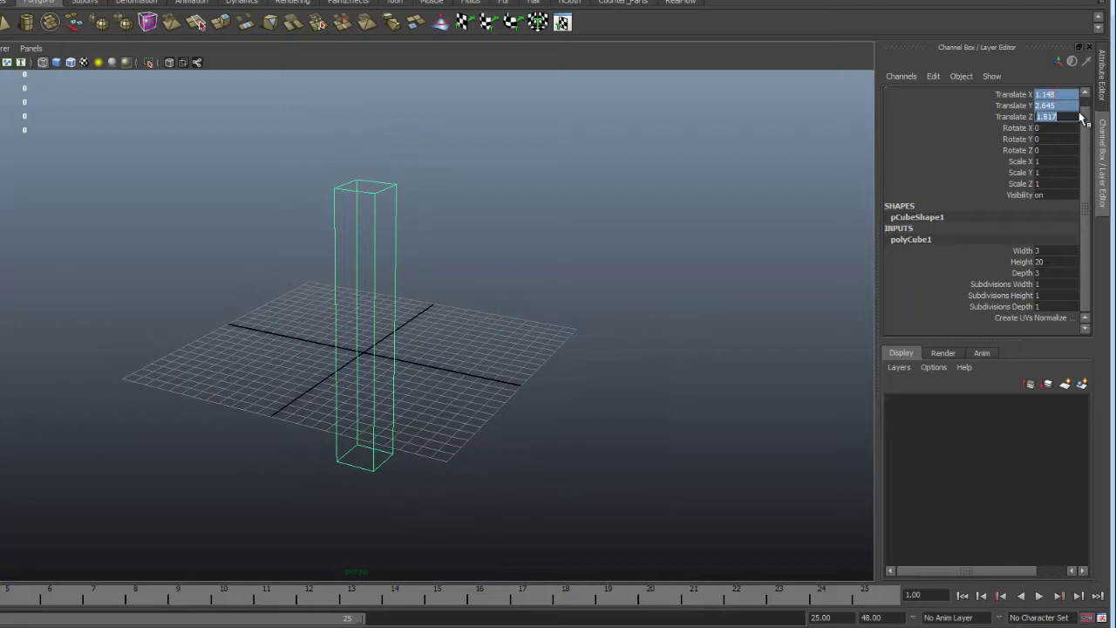
{"action": "type", "text": "0"}
{"action": "key", "text": "Return"}
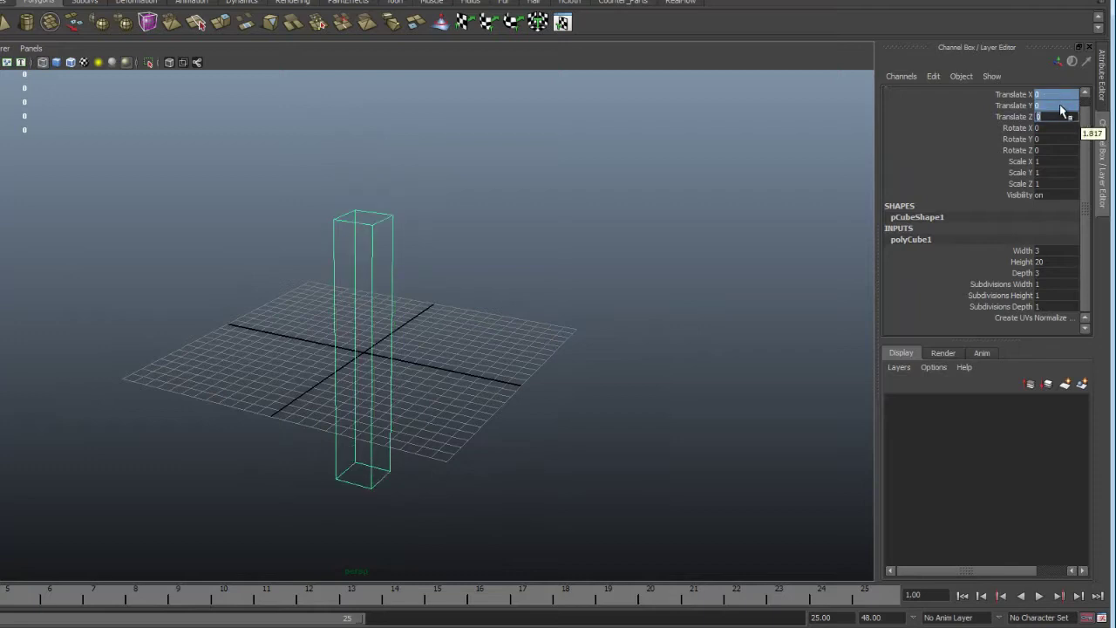
{"action": "left_click", "coordinate": [1058, 104]}
{"action": "type", "text": "10"}
{"action": "key", "text": "Return"}
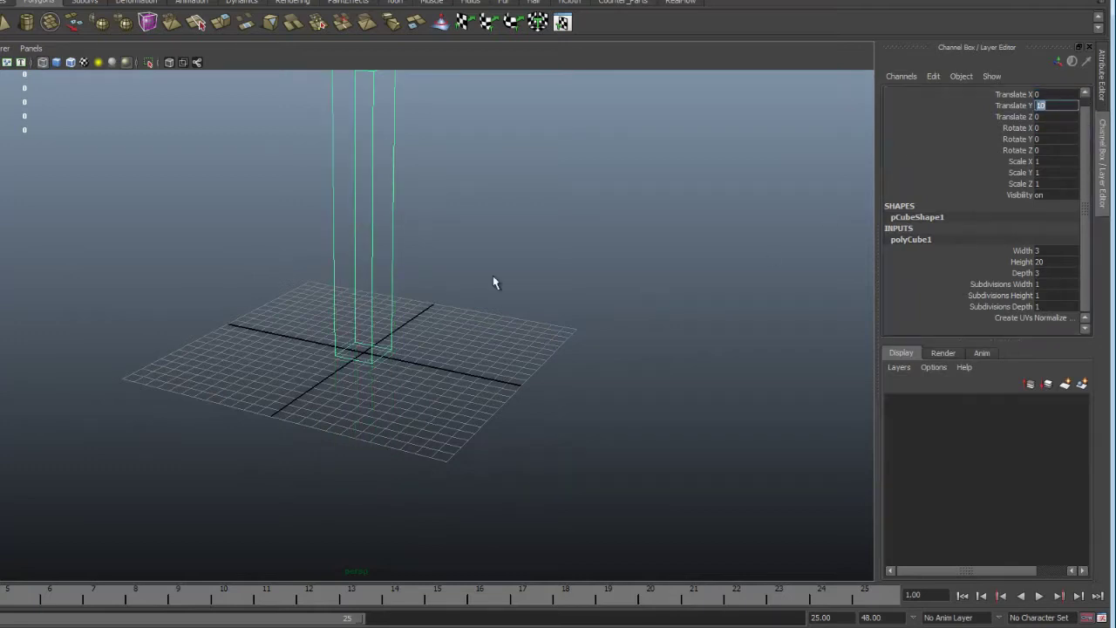
Set both the width and the depth of the tall box to 5
{"action": "left_click_drag", "start_coordinate": [270, 351], "coordinate": [365, 449], "text": "alt"}
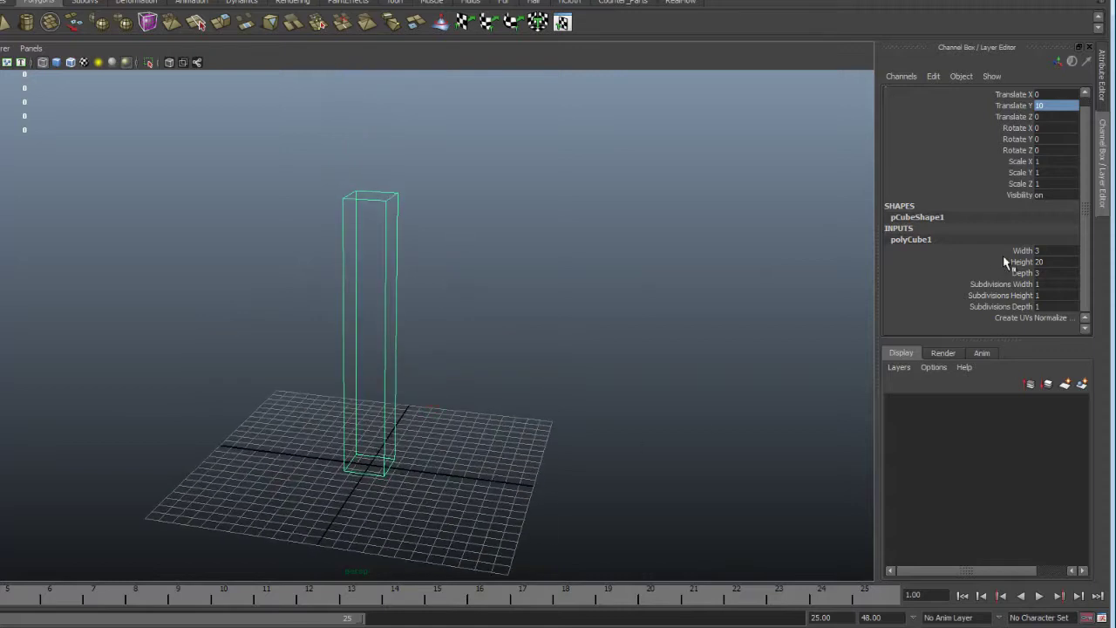
{"action": "double_click", "coordinate": [1050, 251]}
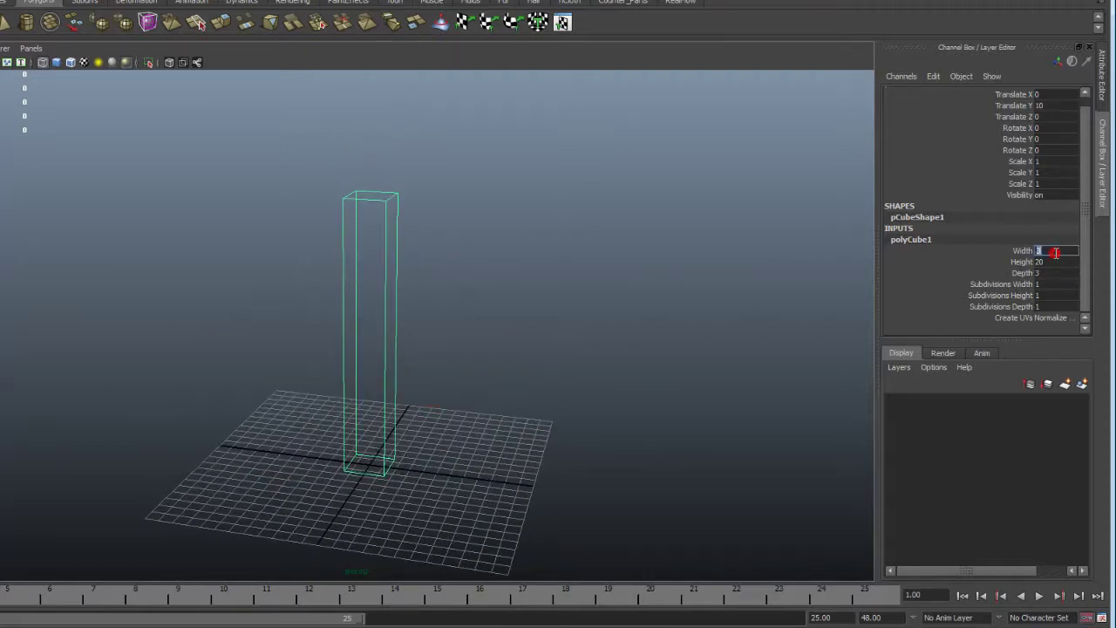
{"action": "key", "text": "Tab"}
{"action": "key", "text": "Tab"}
{"action": "type", "text": "5"}
{"action": "key", "text": "Return"}
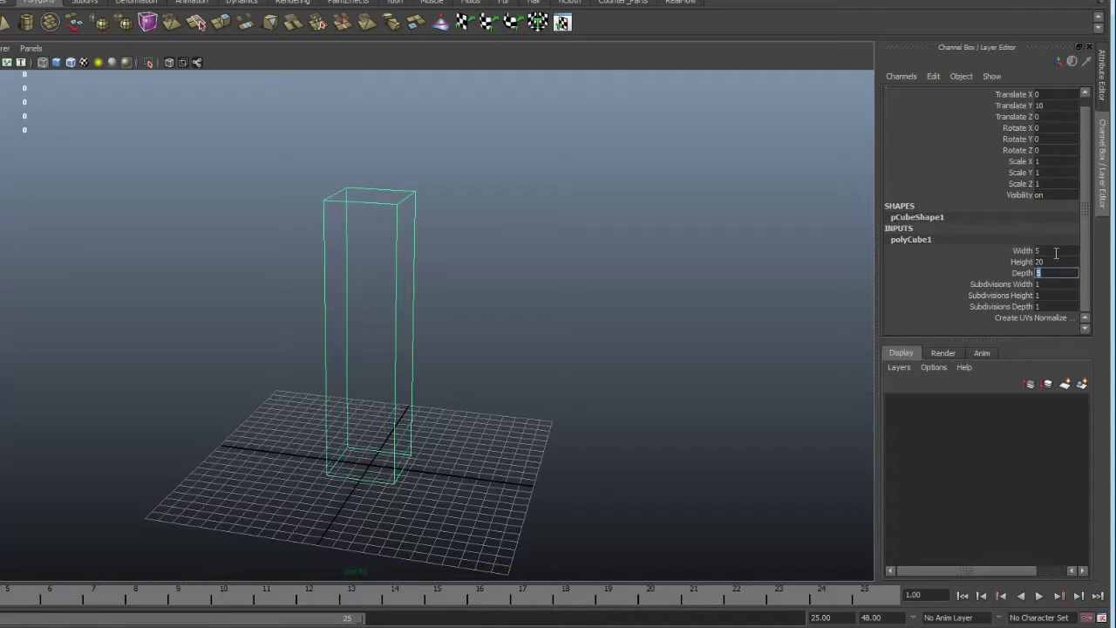
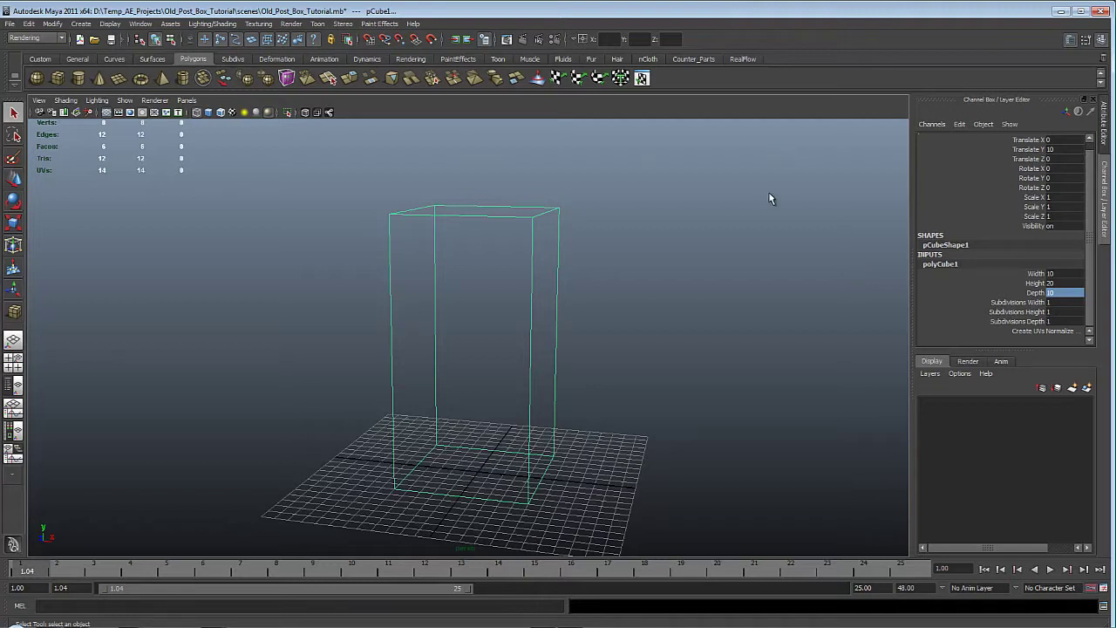
Divide the box's height into 4 subdivisions
{"action": "left_click", "coordinate": [1023, 313]}
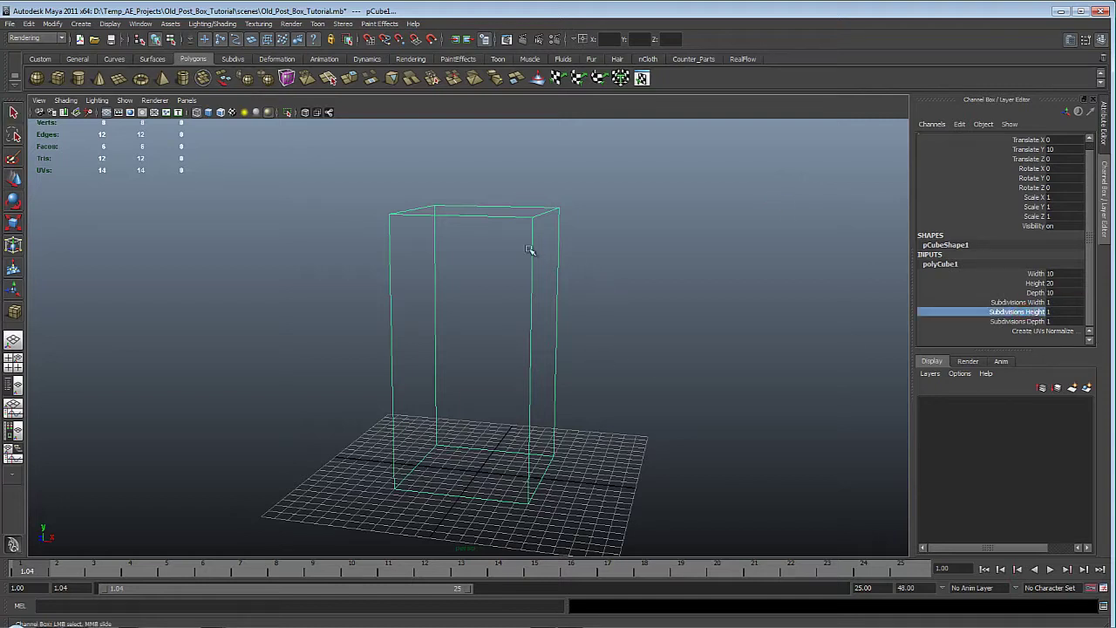
{"action": "middle_click_drag", "start_coordinate": [716, 296], "coordinate": [734, 295]}
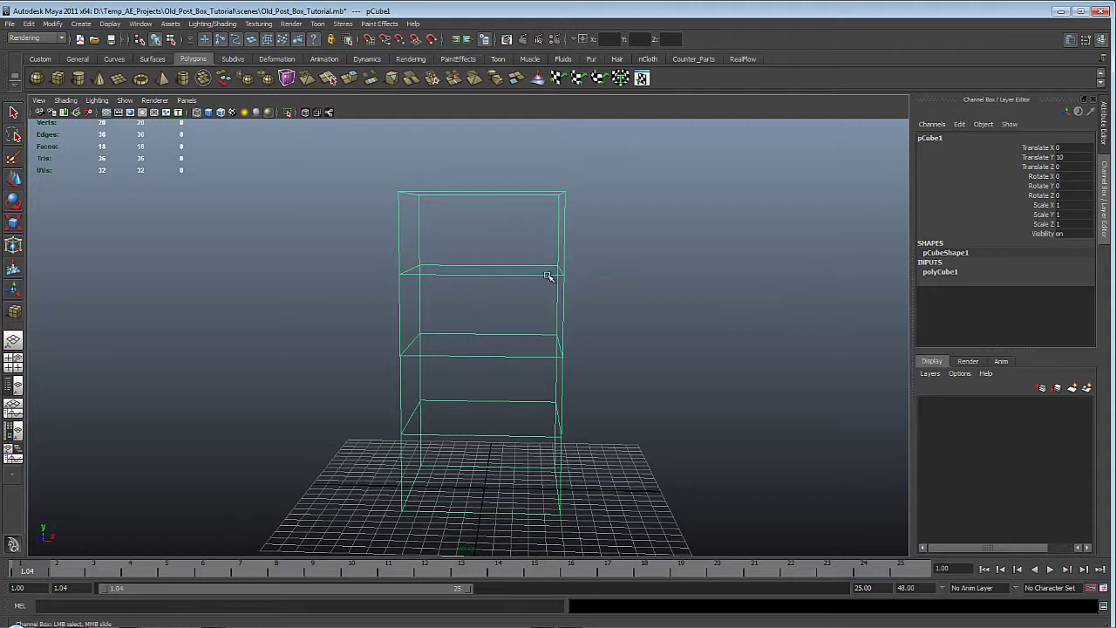
In the front view, raise the box's uppermost inner edge loop to about Y 19
{"action": "key", "text": "F10"}
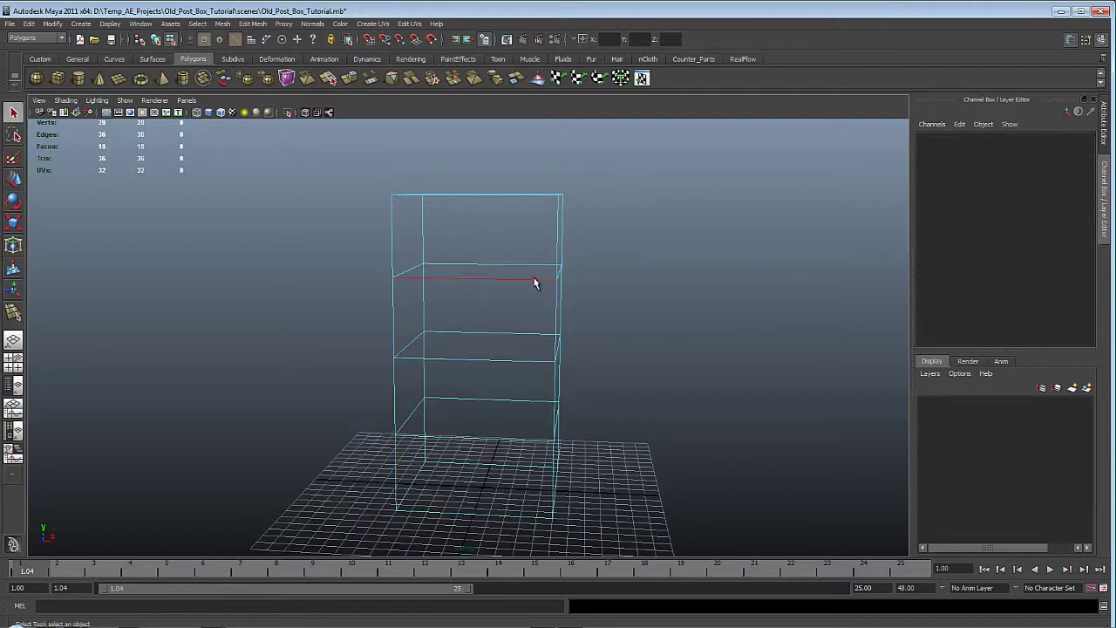
{"action": "left_click", "coordinate": [535, 280]}
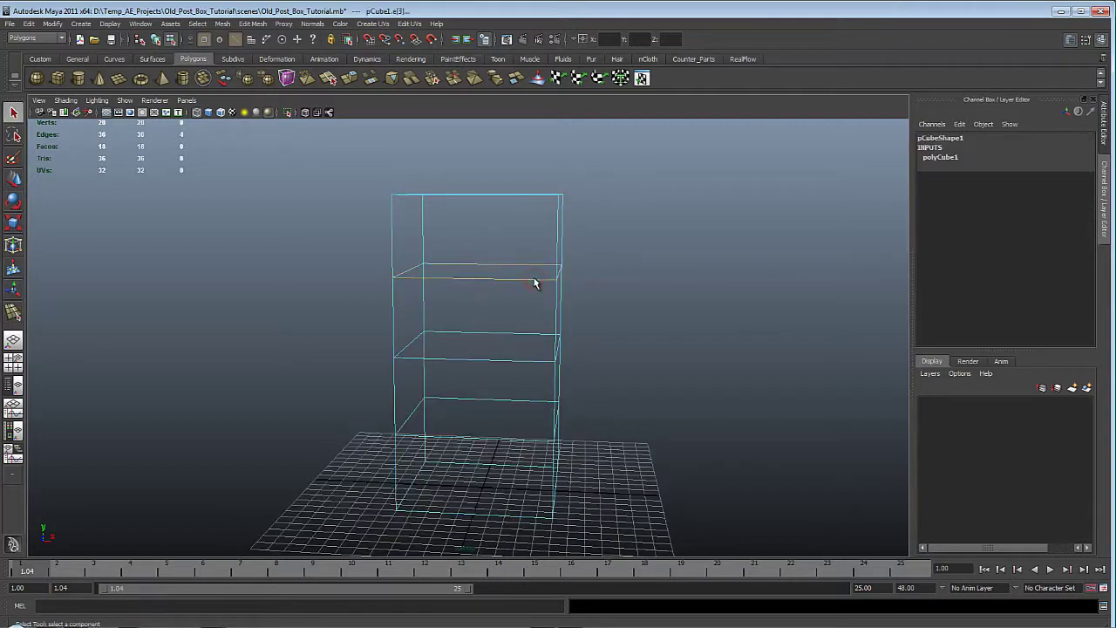
{"action": "key", "text": "w"}
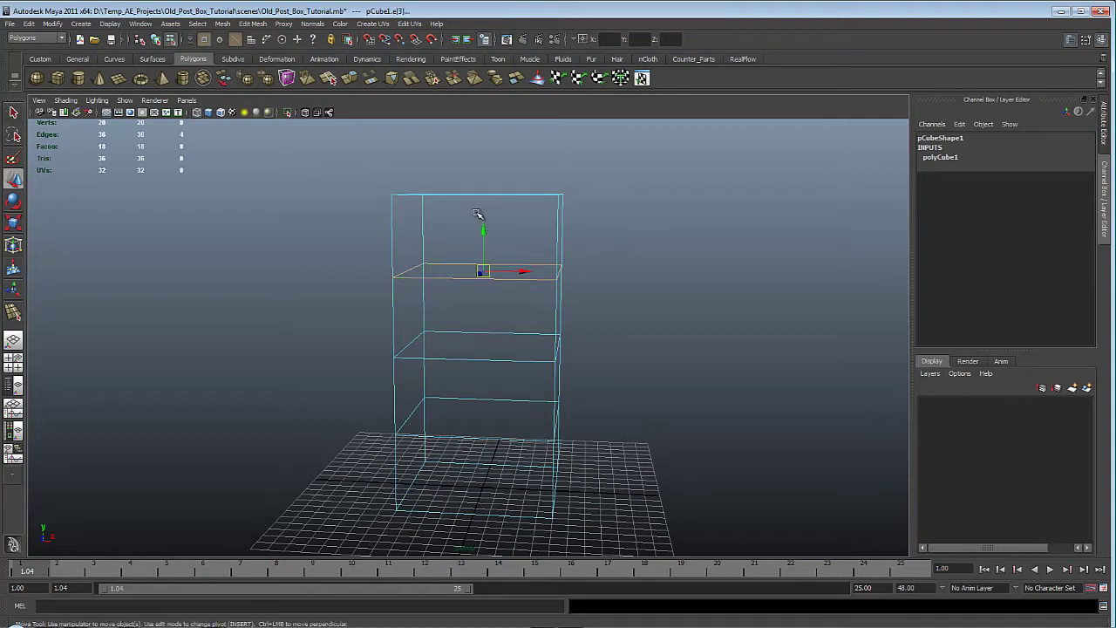
{"action": "left_click", "coordinate": [484, 226]}
{"action": "key", "text": "space"}
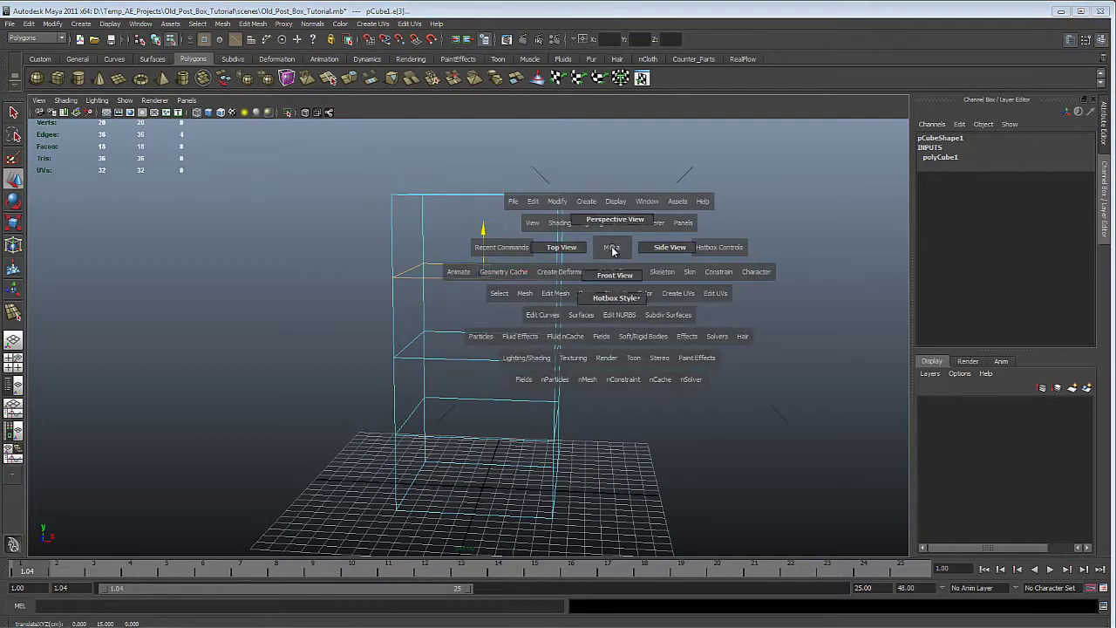
{"action": "left_click_drag", "start_coordinate": [612, 251], "coordinate": [621, 275]}
{"action": "right_click_drag", "start_coordinate": [695, 289], "coordinate": [113, 218], "text": "alt"}
{"action": "middle_click_drag", "start_coordinate": [584, 275], "coordinate": [591, 424], "text": "alt"}
{"action": "right_click_drag", "start_coordinate": [591, 384], "coordinate": [668, 292], "text": "alt"}
{"action": "middle_click_drag", "start_coordinate": [667, 289], "coordinate": [676, 216]}
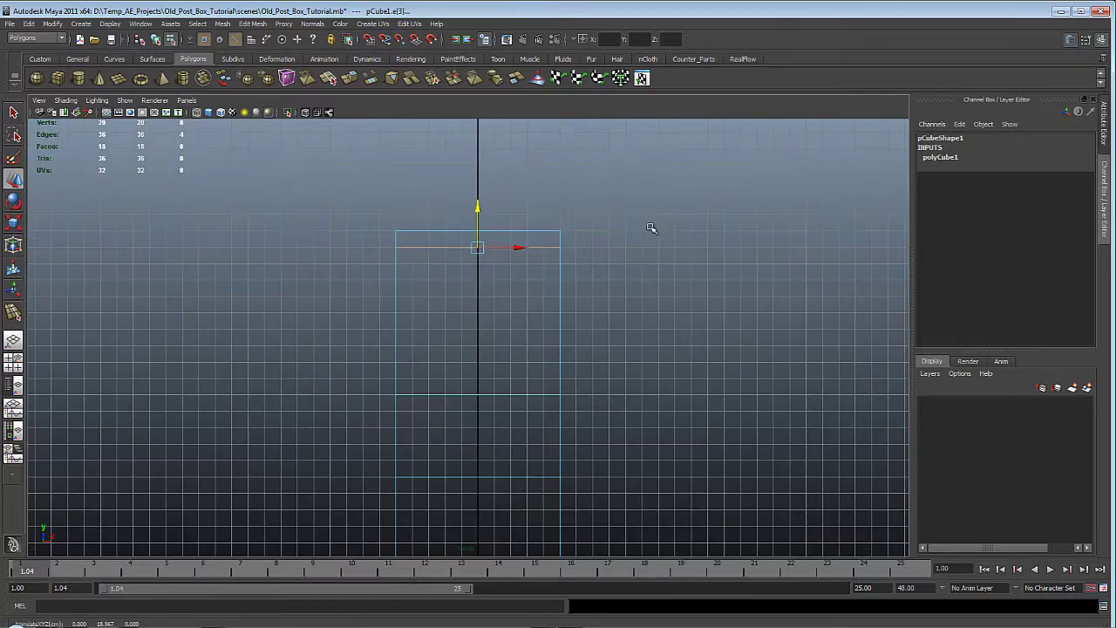
Raise the middle edge loop to about Y 18 and the lowest inner one to about Y 16
{"action": "right_click_drag", "start_coordinate": [653, 229], "coordinate": [590, 243], "text": "alt"}
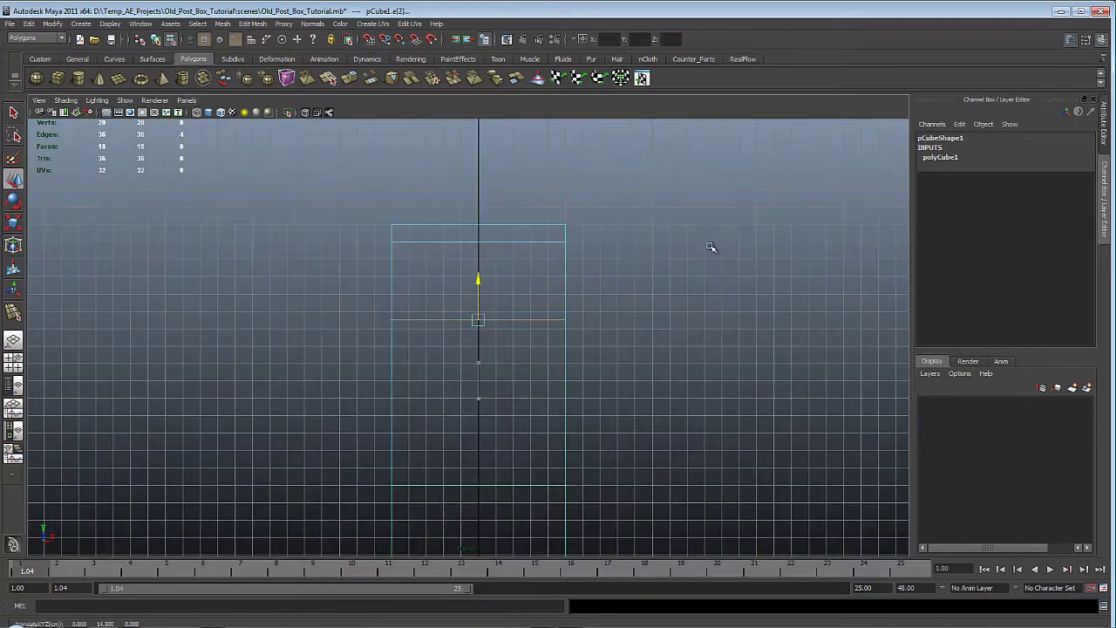
{"action": "middle_click_drag", "start_coordinate": [711, 247], "coordinate": [703, 195]}
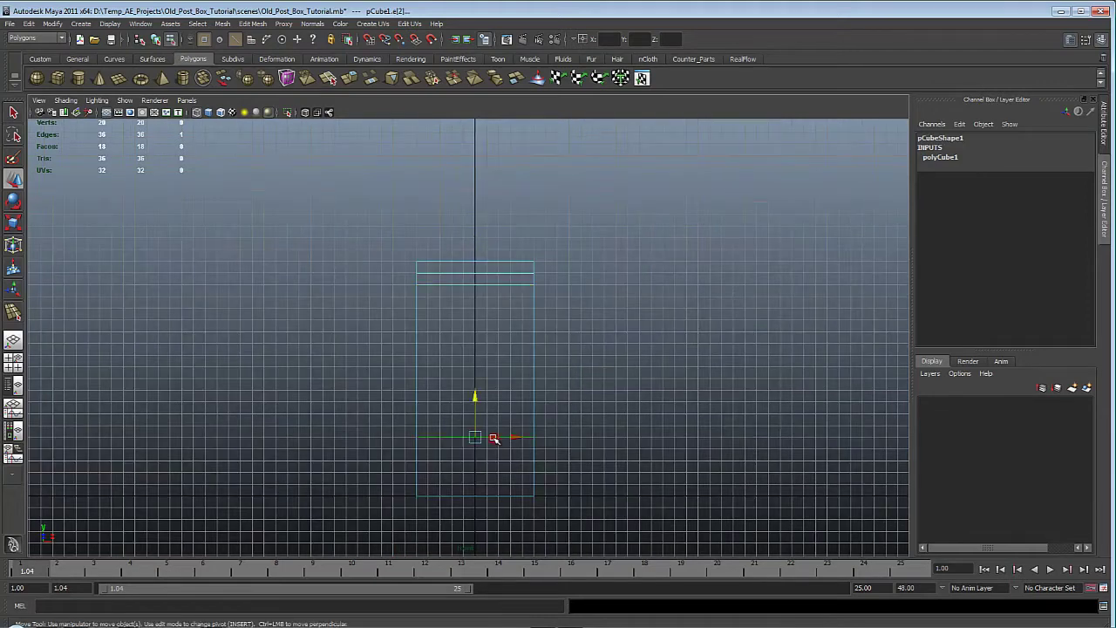
{"action": "middle_click_drag", "start_coordinate": [640, 387], "coordinate": [648, 265]}
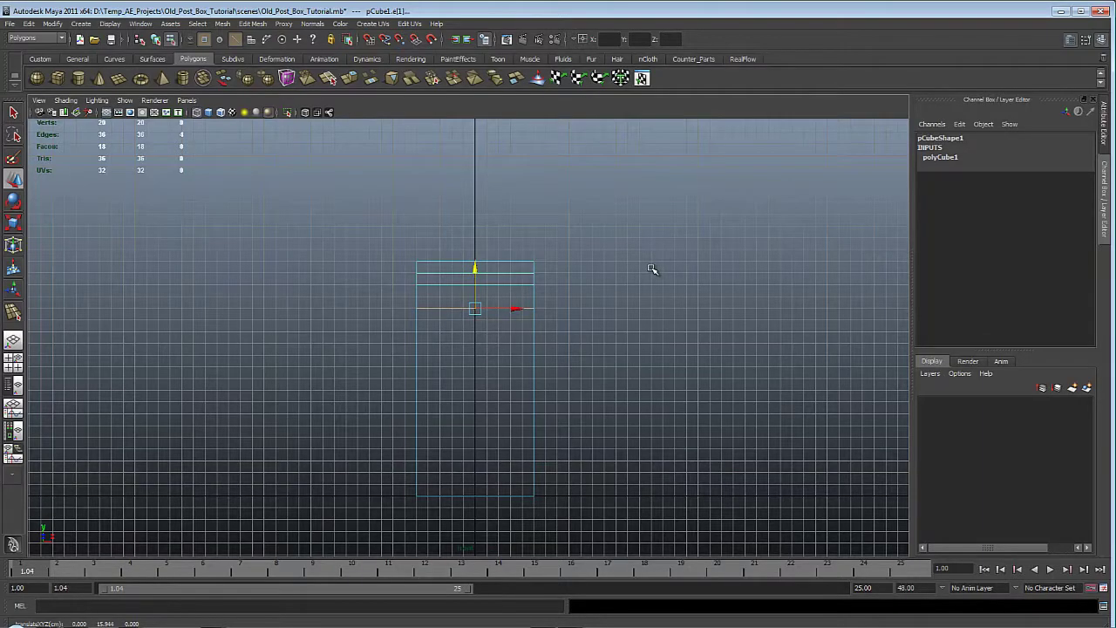
Insert an additional edge loop around the box, below the three raised loops in the tall lower section
{"action": "scroll", "coordinate": [602, 371], "scroll_direction": "up", "scroll_amount": 1}
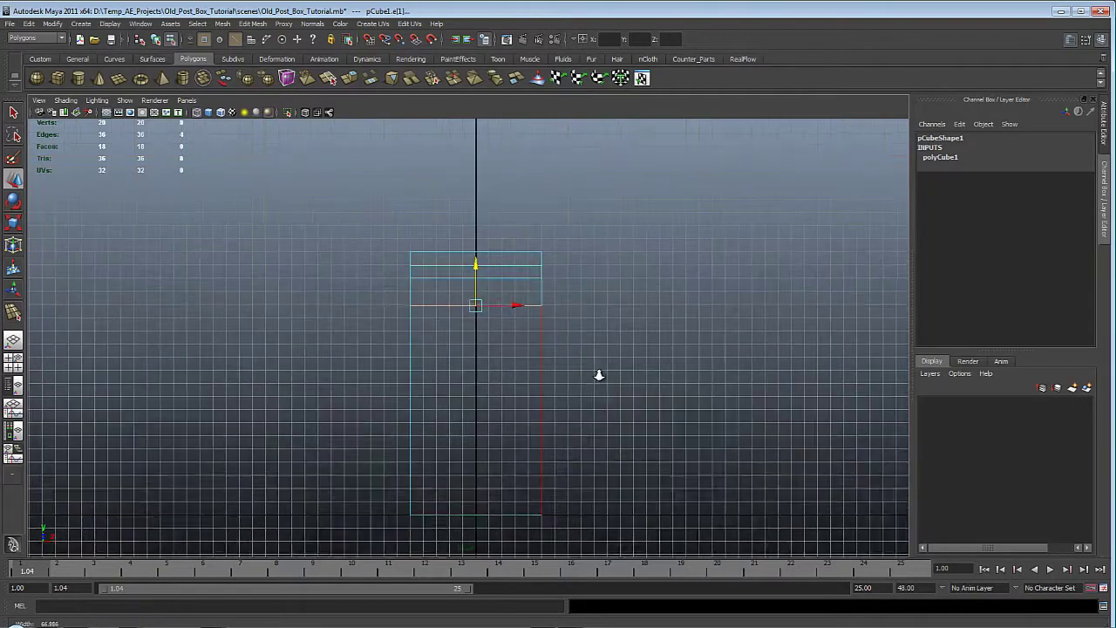
{"action": "right_click", "coordinate": [540, 384], "text": "shift"}
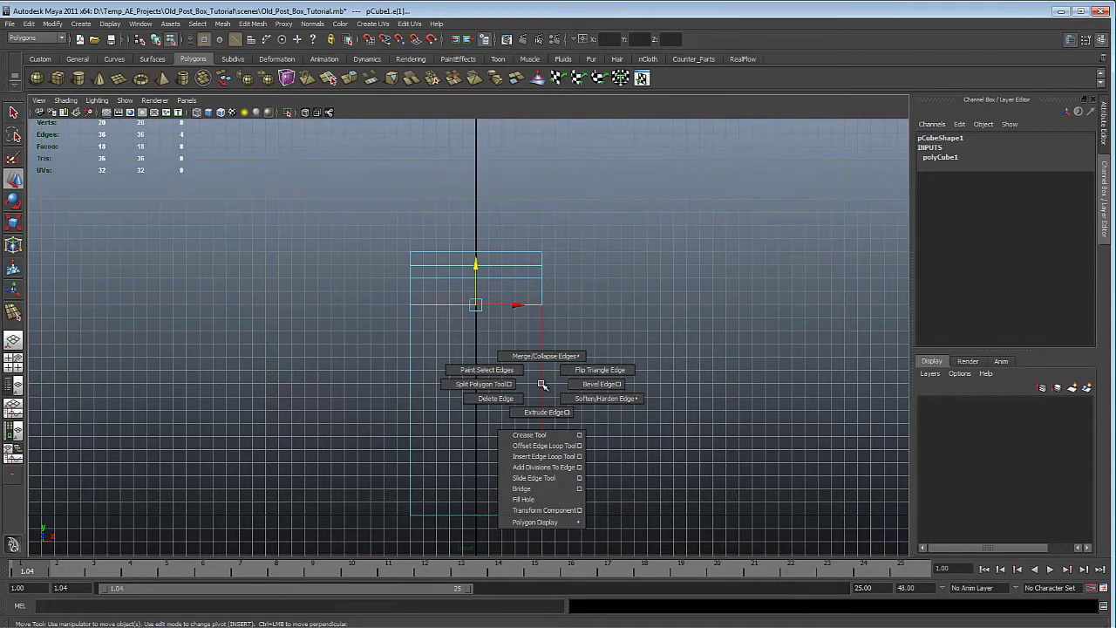
{"action": "left_click", "coordinate": [560, 457]}
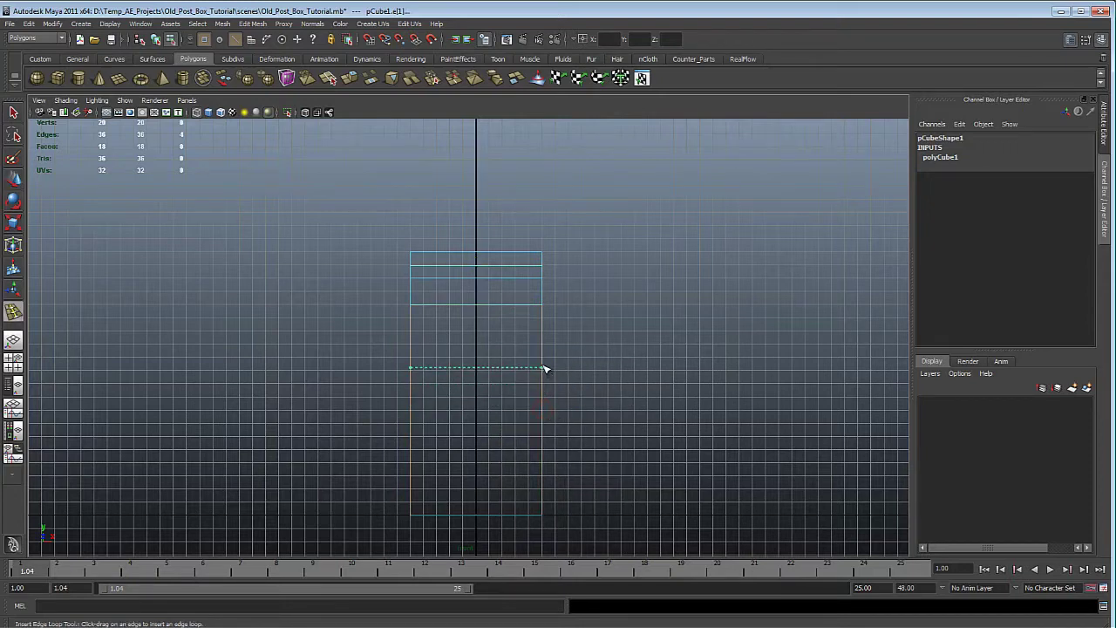
{"action": "left_click_drag", "start_coordinate": [545, 369], "coordinate": [547, 349]}
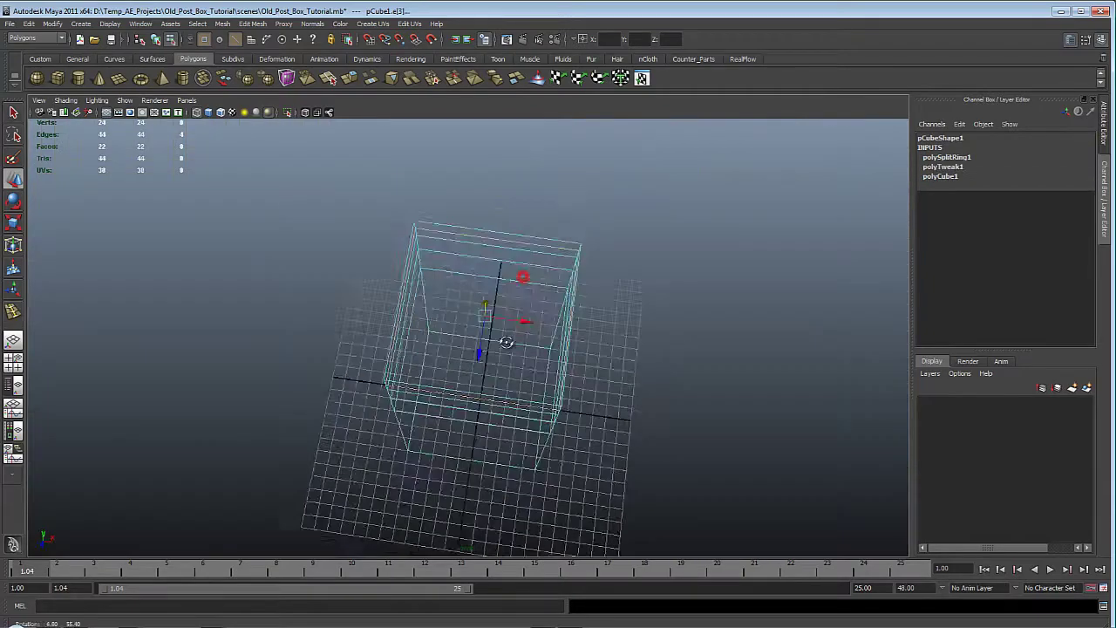
Return to object selection and assign the whole box to a new display layer named Reference
{"action": "left_click_drag", "start_coordinate": [508, 344], "coordinate": [506, 306], "text": "alt"}
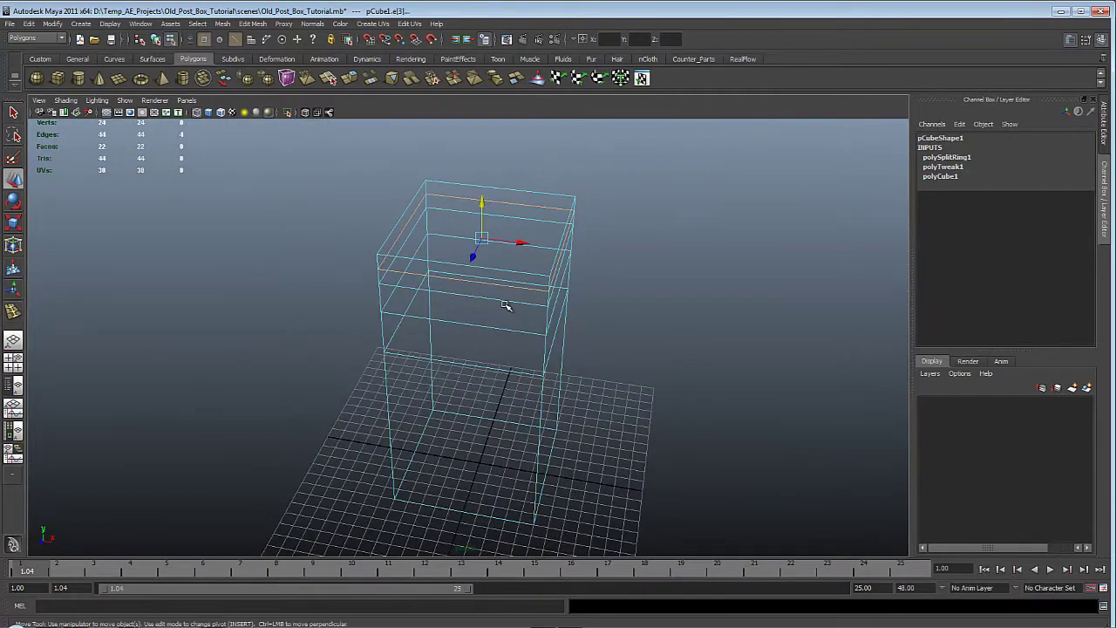
{"action": "key", "text": "F8"}
{"action": "left_click", "coordinate": [627, 336]}
{"action": "left_click_drag", "start_coordinate": [537, 374], "coordinate": [524, 341], "text": "alt"}
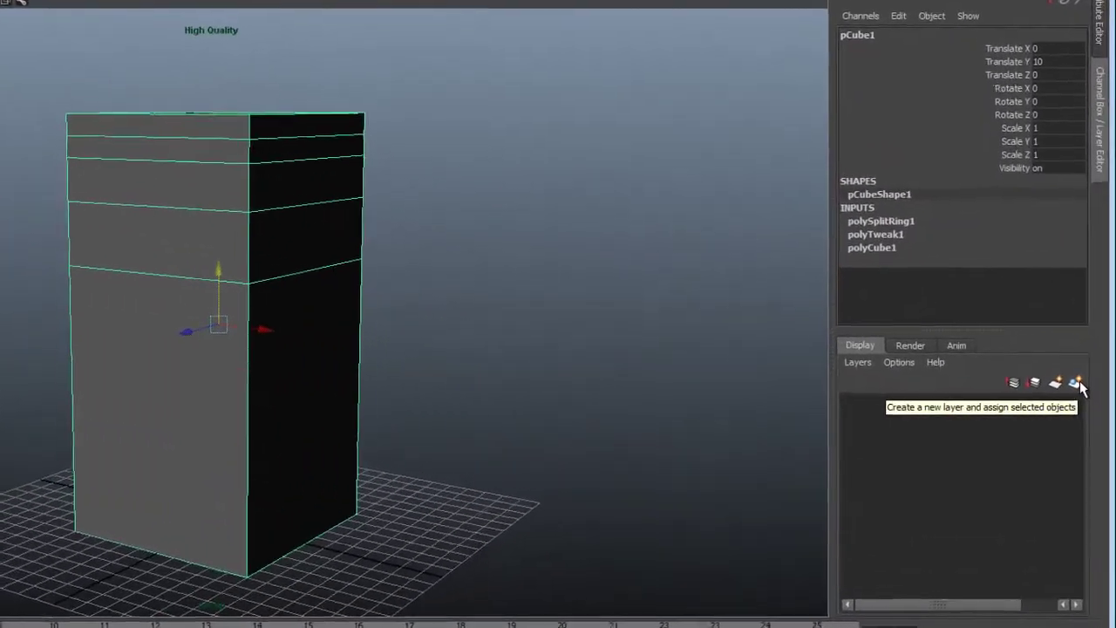
{"action": "left_click", "coordinate": [1075, 382]}
{"action": "double_click", "coordinate": [909, 403]}
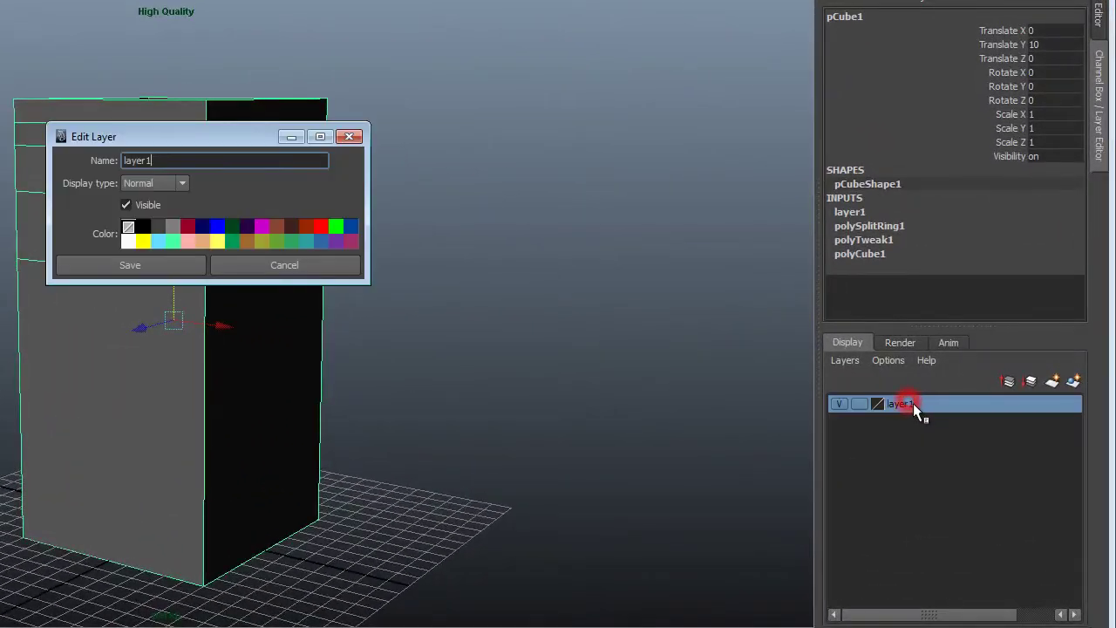
{"action": "double_click", "coordinate": [173, 163]}
{"action": "type", "text": "Reference"}
{"action": "key", "text": "Return"}
Set the Reference layer's display type to Template and deselect the box
{"action": "left_click", "coordinate": [858, 404]}
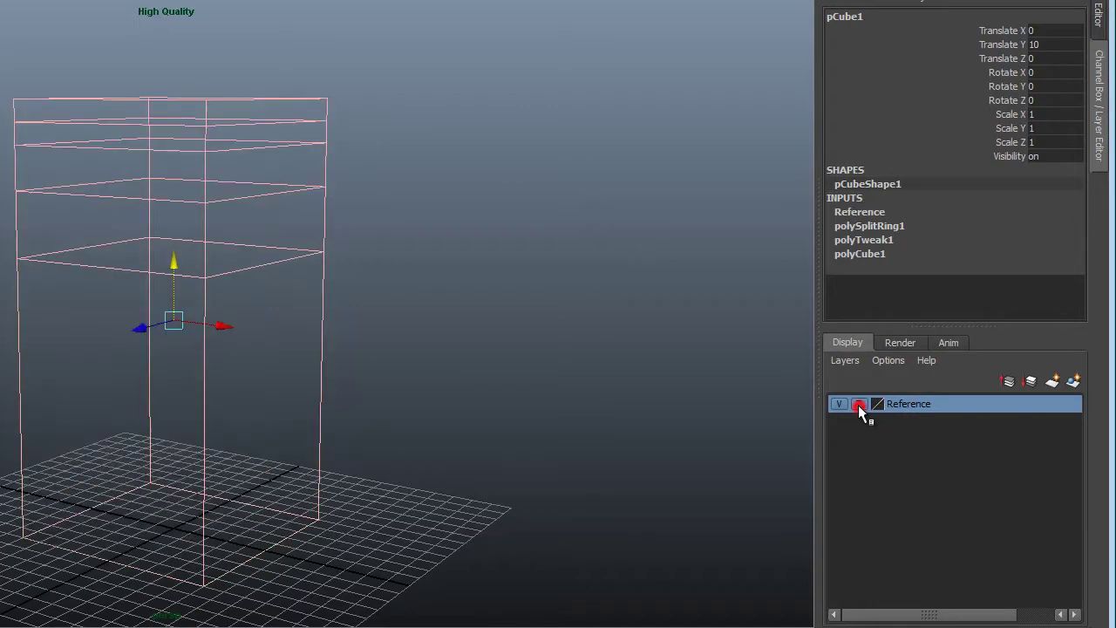
{"action": "left_click_drag", "start_coordinate": [77, 279], "coordinate": [105, 314], "text": "alt"}
{"action": "right_click_drag", "start_coordinate": [392, 327], "coordinate": [442, 367], "text": "alt"}
{"action": "left_click", "coordinate": [431, 363]}
{"action": "left_click_drag", "start_coordinate": [260, 279], "coordinate": [303, 261], "text": "alt"}
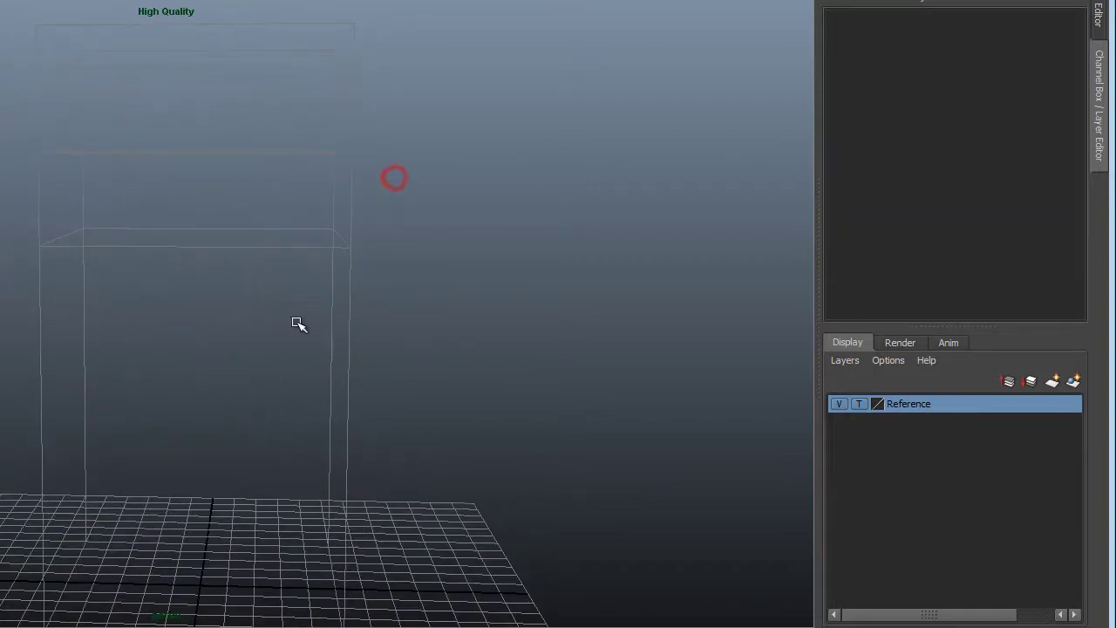
{"action": "left_click_drag", "start_coordinate": [400, 279], "coordinate": [366, 335], "text": "alt"}
{"action": "right_click_drag", "start_coordinate": [366, 336], "coordinate": [369, 355], "text": "alt"}
{"action": "left_click_drag", "start_coordinate": [369, 355], "coordinate": [200, 292], "text": "alt"}
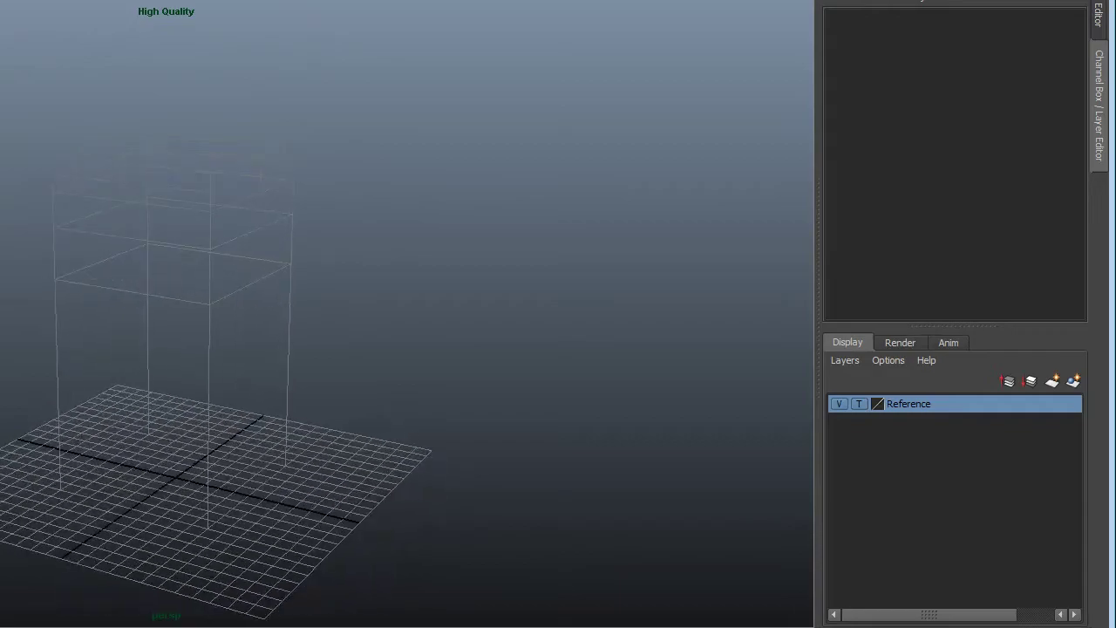
{"action": "left_click_drag", "start_coordinate": [303, 191], "coordinate": [343, 362], "text": "alt"}
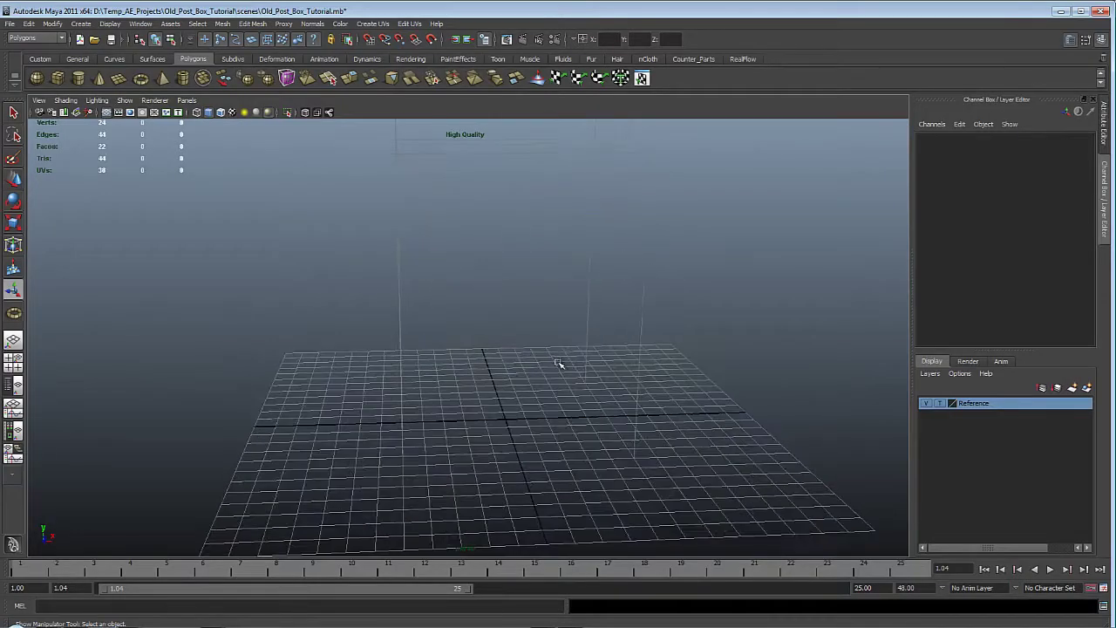
Draw a flat polygon cylinder of about radius 3.8 and height 1.1 near the centre of the grid
{"action": "left_click_drag", "start_coordinate": [587, 374], "coordinate": [482, 390], "text": "alt"}
{"action": "right_click", "coordinate": [481, 387], "text": "shift"}
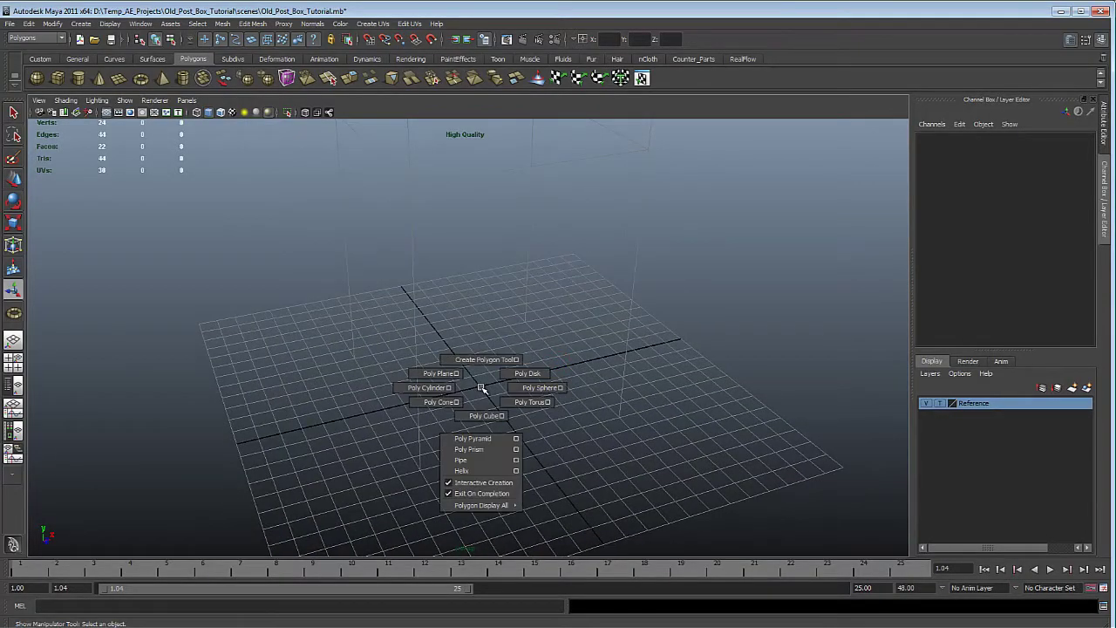
{"action": "left_click", "coordinate": [429, 387]}
{"action": "left_click_drag", "start_coordinate": [478, 384], "coordinate": [515, 356]}
Set the cylinder's radius to 4 and its axis subdivisions to 30
{"action": "left_click", "coordinate": [953, 271]}
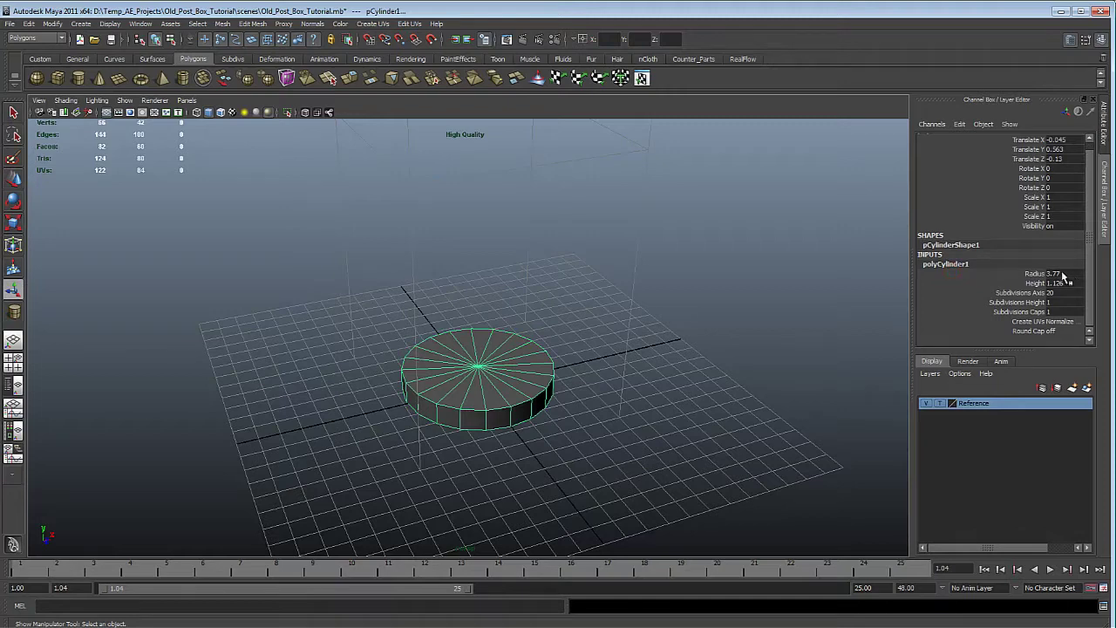
{"action": "double_click", "coordinate": [1063, 274]}
{"action": "type", "text": "4"}
{"action": "key", "text": "Return"}
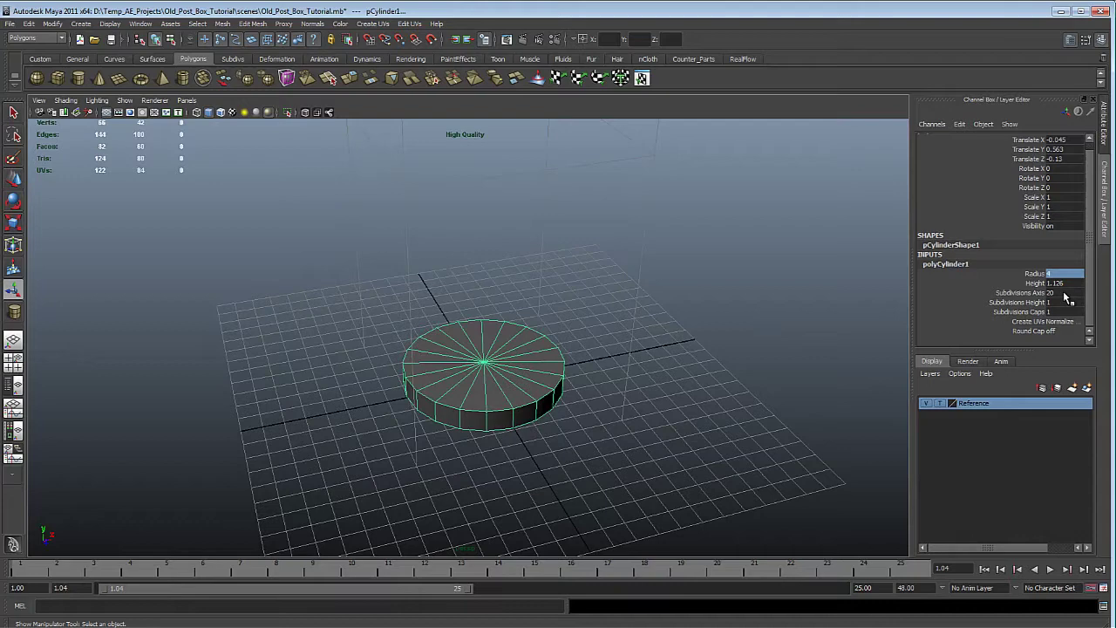
{"action": "double_click", "coordinate": [1065, 293]}
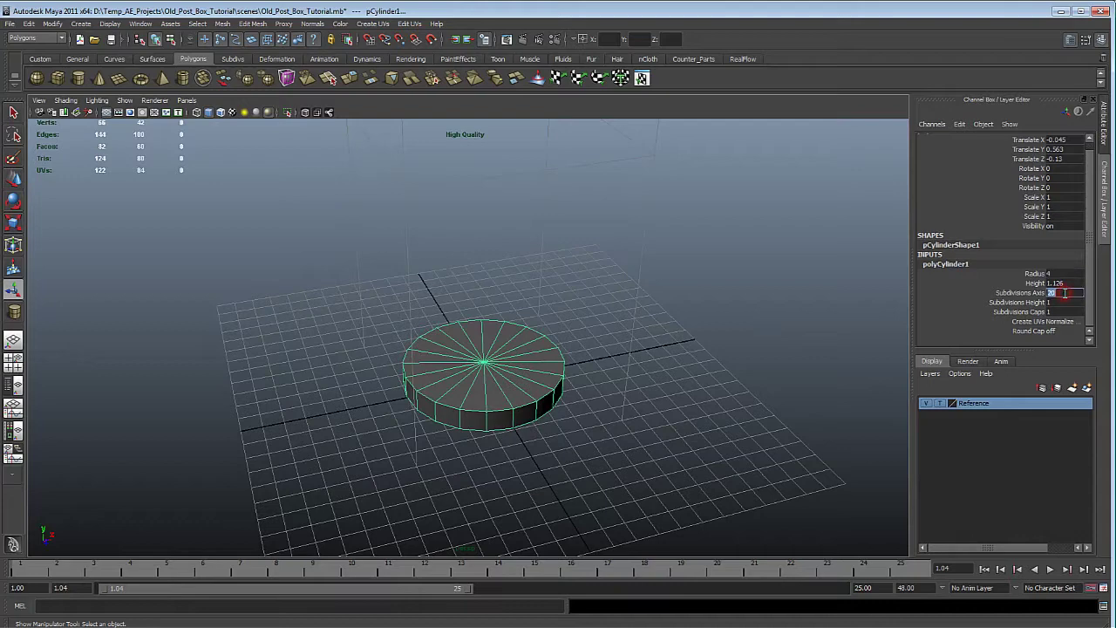
{"action": "type", "text": "30"}
{"action": "key", "text": "Return"}
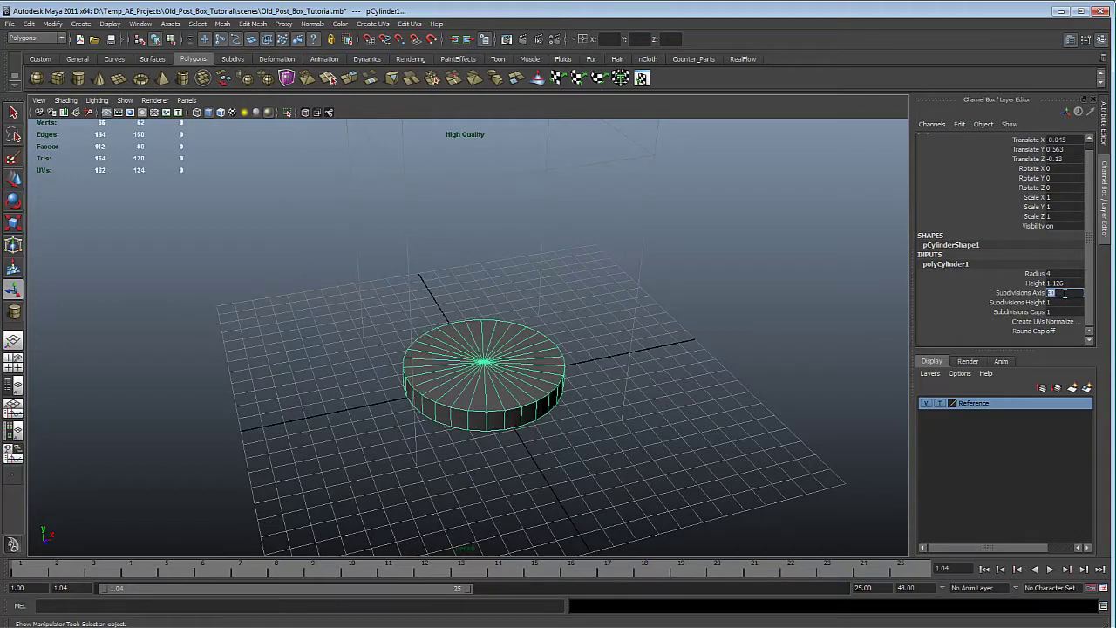
Set the cylinder's height to 0.2
{"action": "double_click", "coordinate": [1075, 283]}
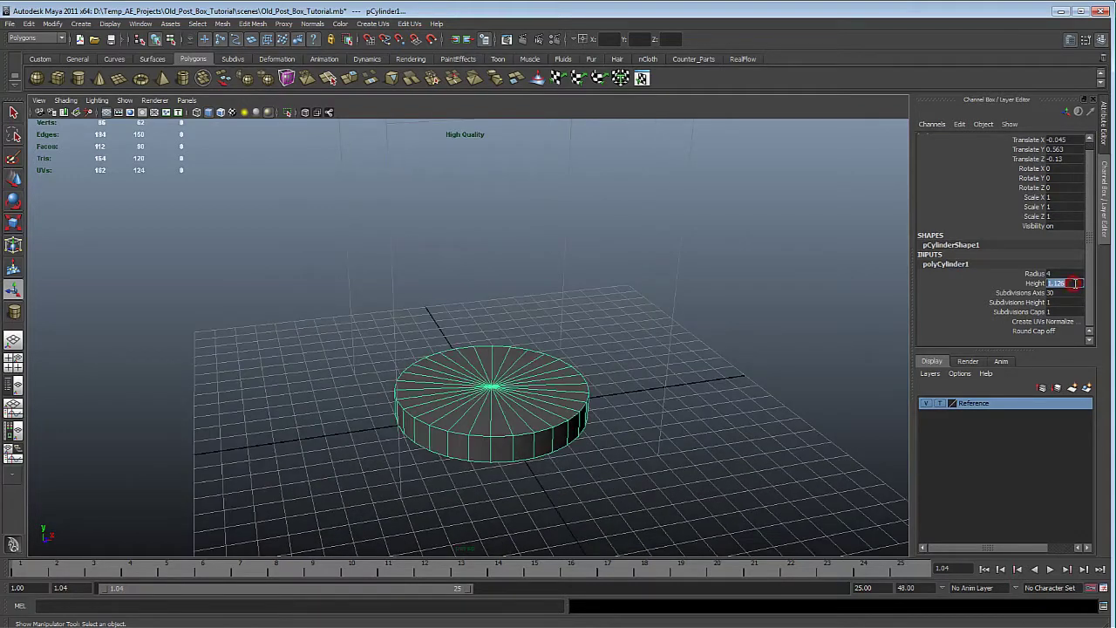
{"action": "type", "text": "0.2"}
{"action": "key", "text": "Return"}
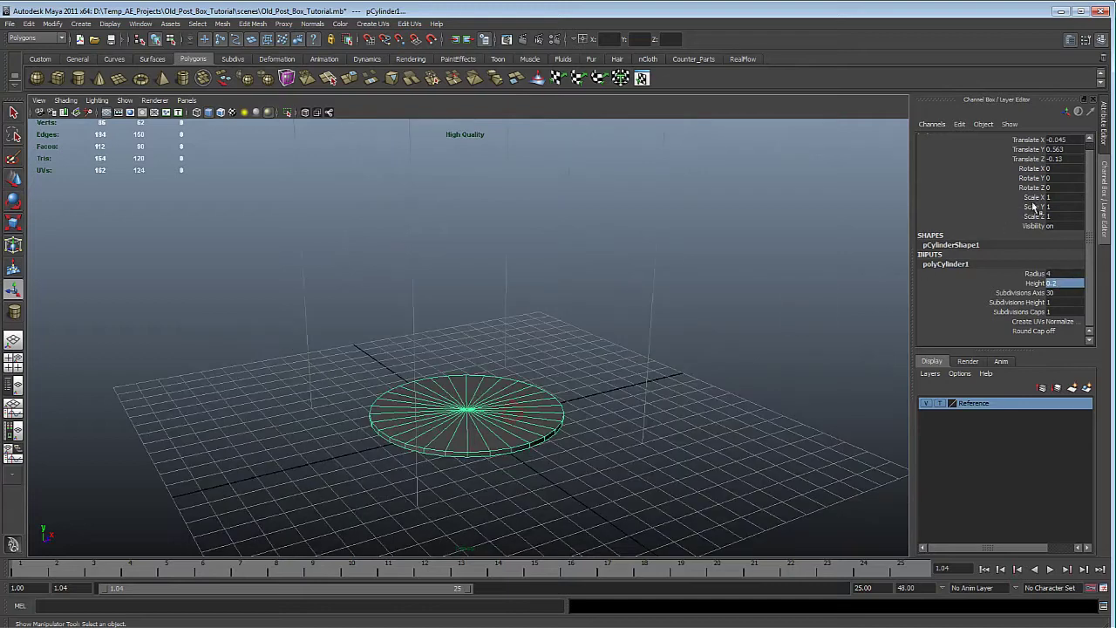
Centre the disc on the grid with X and Z translation 0, and set its Y translation to 0.1
{"action": "left_click_drag", "start_coordinate": [1071, 141], "coordinate": [1081, 157]}
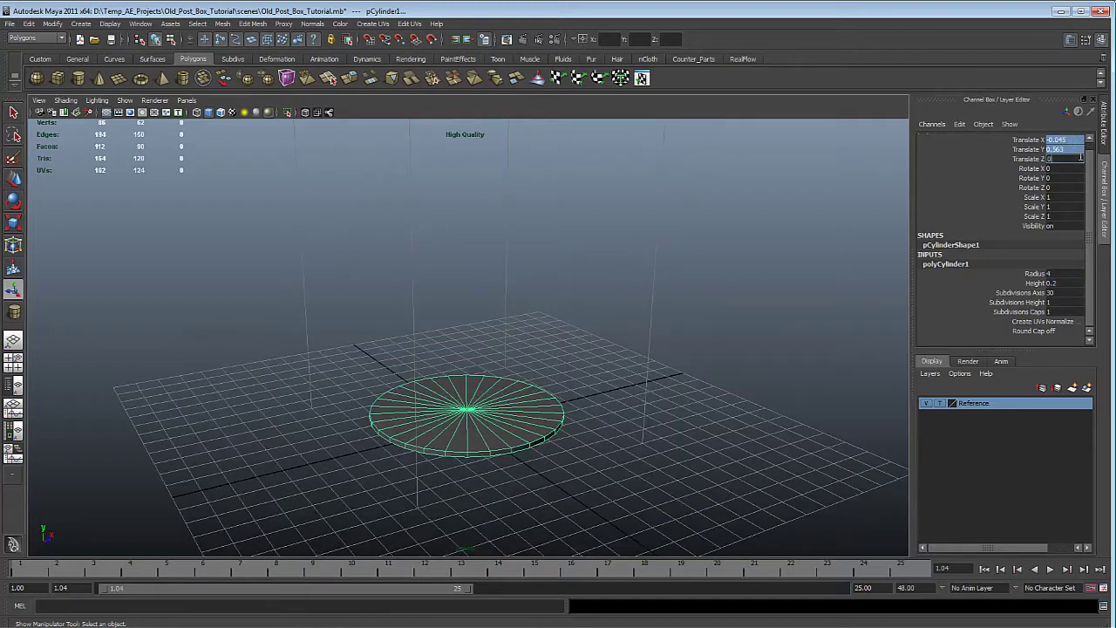
{"action": "type", "text": "0"}
{"action": "key", "text": "Return"}
{"action": "left_click", "coordinate": [1078, 150]}
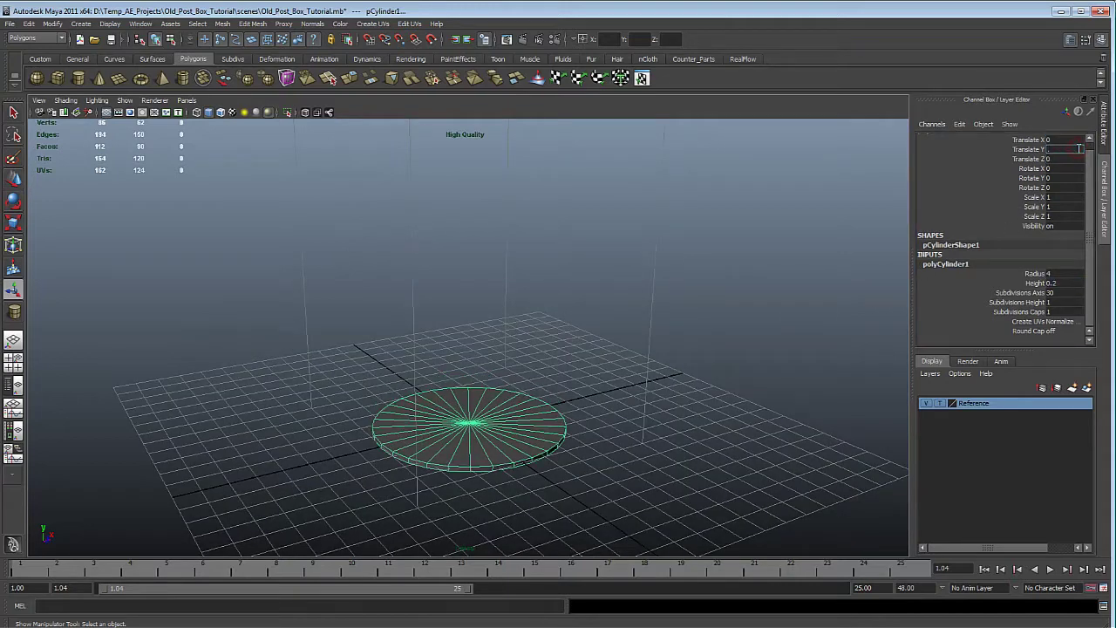
{"action": "type", "text": "0.1"}
{"action": "key", "text": "Return"}
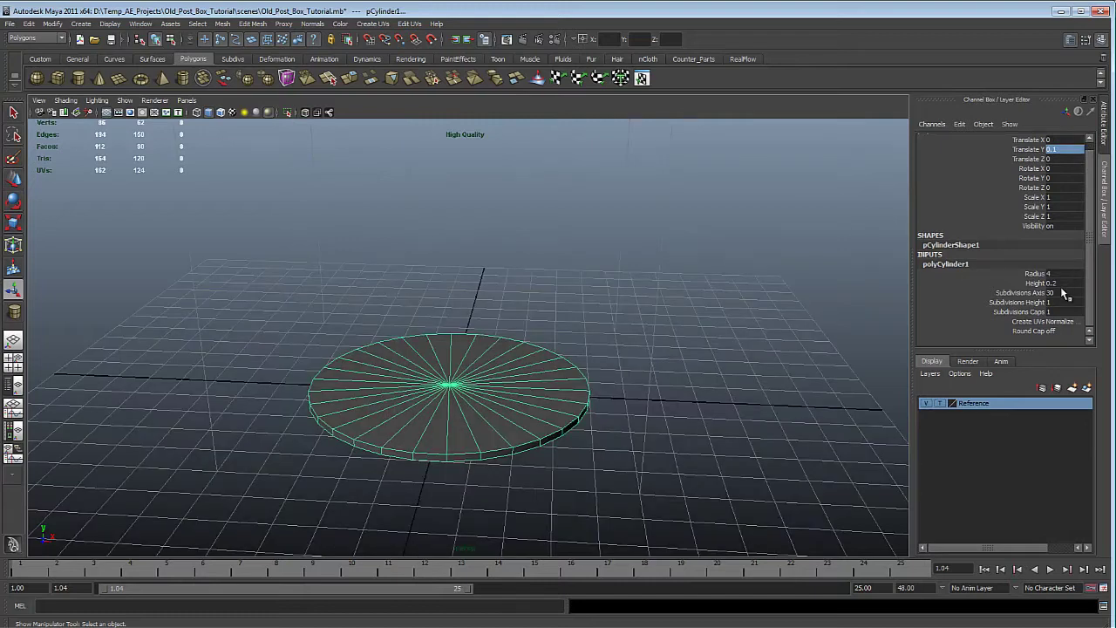
Enlarge the disc's radius to 4.2
{"action": "left_click", "coordinate": [1063, 273]}
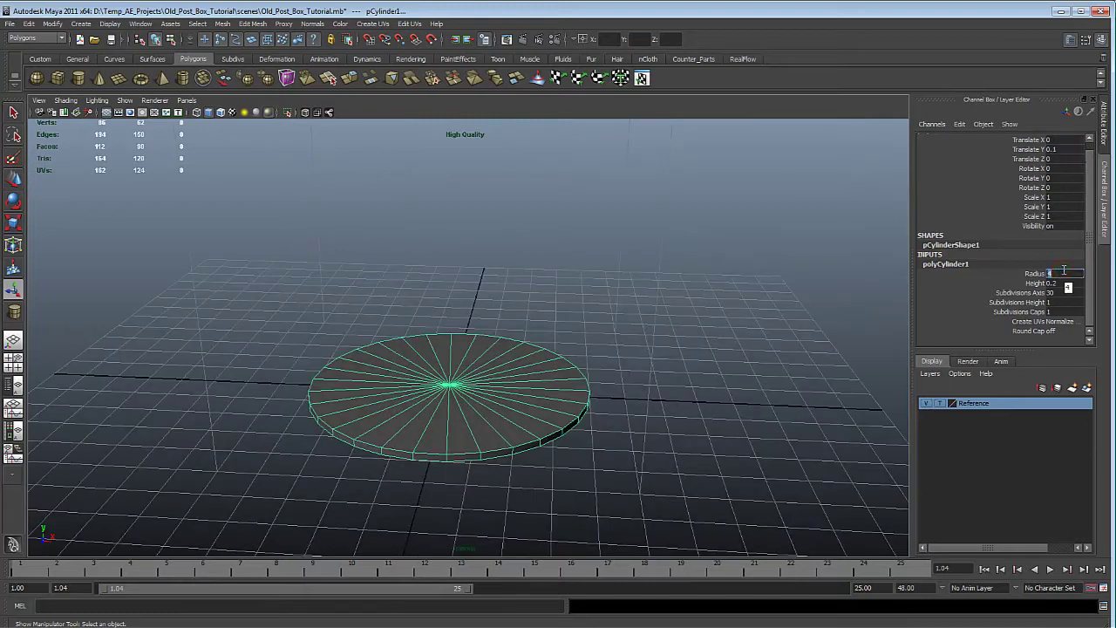
{"action": "type", "text": "4.2"}
{"action": "key", "text": "Return"}
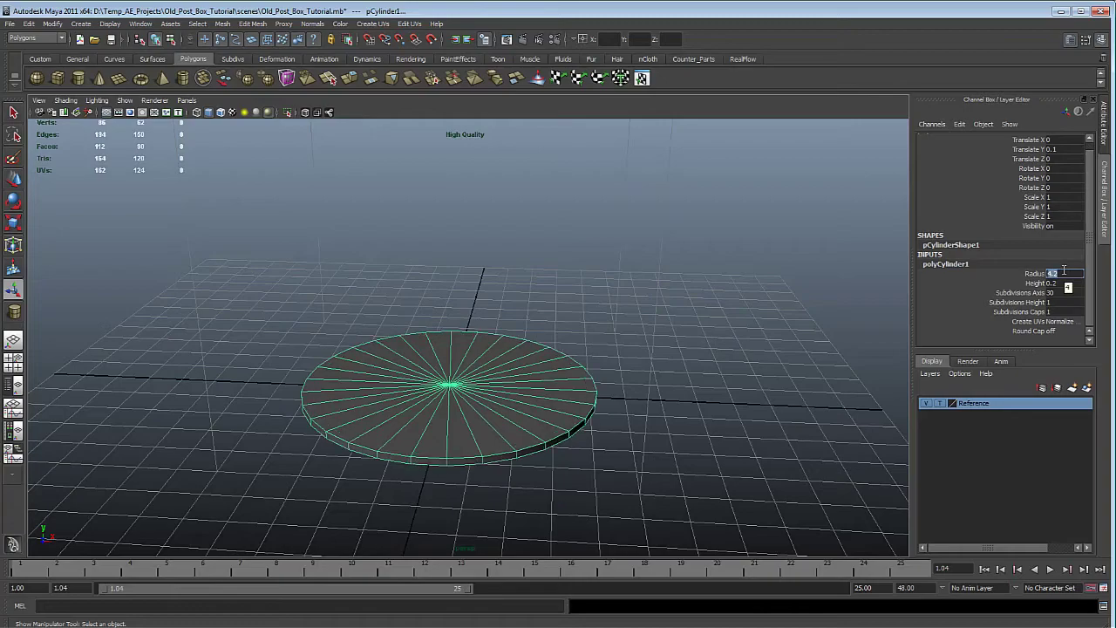
Select only the top cap faces of the disc, leaving the side and bottom faces unselected
{"action": "left_click_drag", "start_coordinate": [404, 442], "coordinate": [498, 367], "text": "alt"}
{"action": "key", "text": "space"}
{"action": "right_click_drag", "start_coordinate": [501, 319], "coordinate": [718, 456], "text": "alt"}
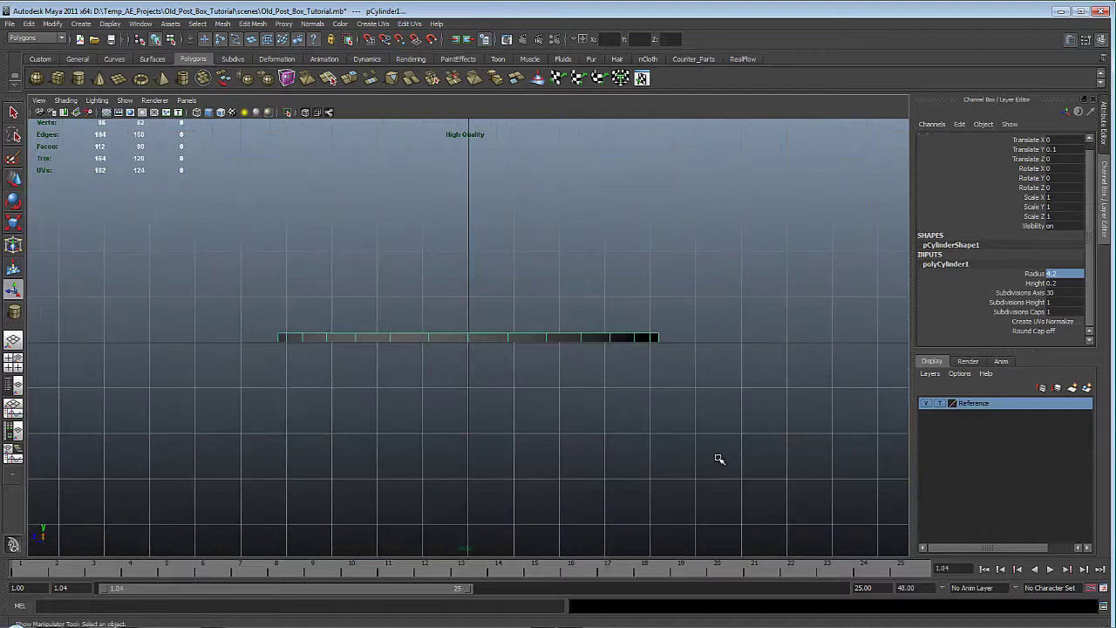
{"action": "left_click", "coordinate": [698, 399]}
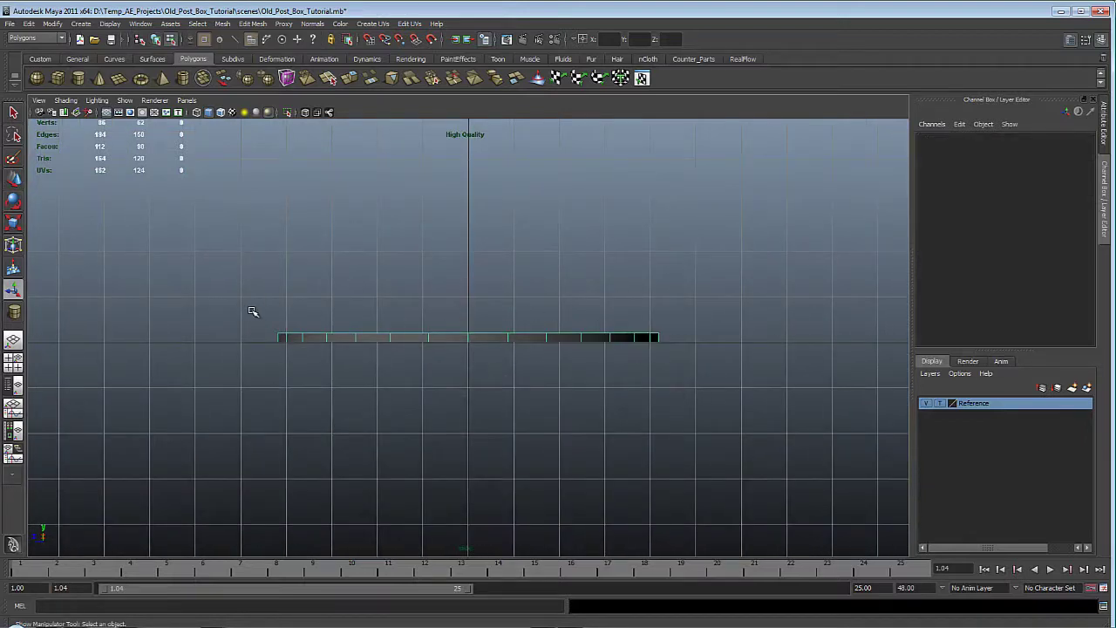
{"action": "left_click_drag", "start_coordinate": [239, 306], "coordinate": [704, 338]}
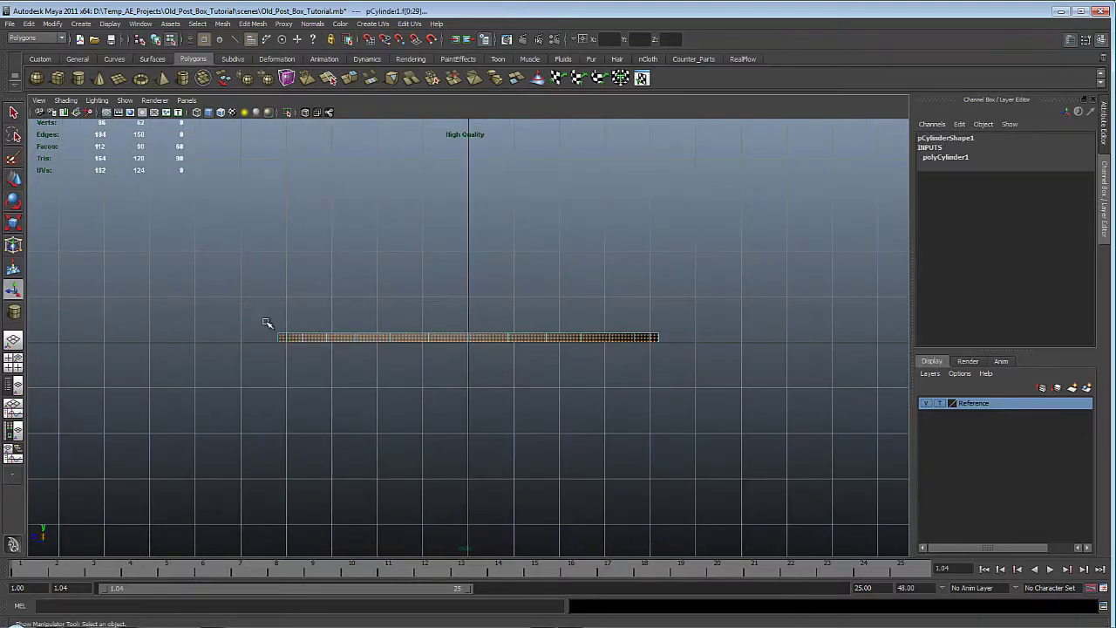
{"action": "left_click_drag", "start_coordinate": [267, 337], "coordinate": [673, 318]}
{"action": "key", "text": "space"}
{"action": "left_click_drag", "start_coordinate": [600, 362], "coordinate": [303, 354], "text": "alt"}
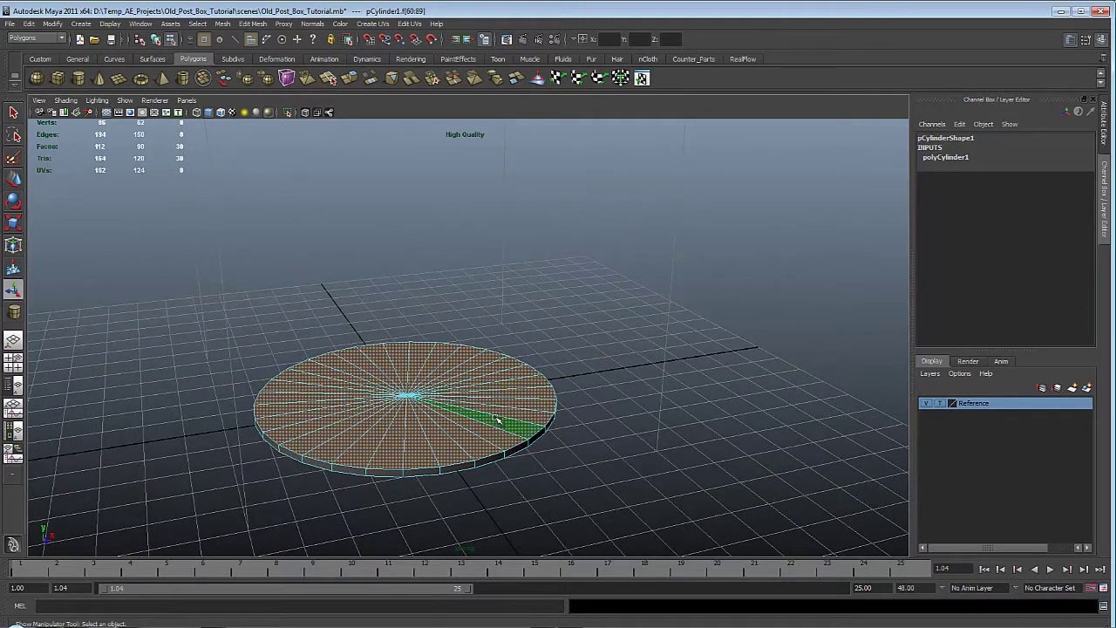
Extrude the disc's top faces in place and set the extrusion's Local Scale X, Y and Z to 0.9
{"action": "right_click_drag", "start_coordinate": [454, 380], "coordinate": [460, 401], "text": "shift"}
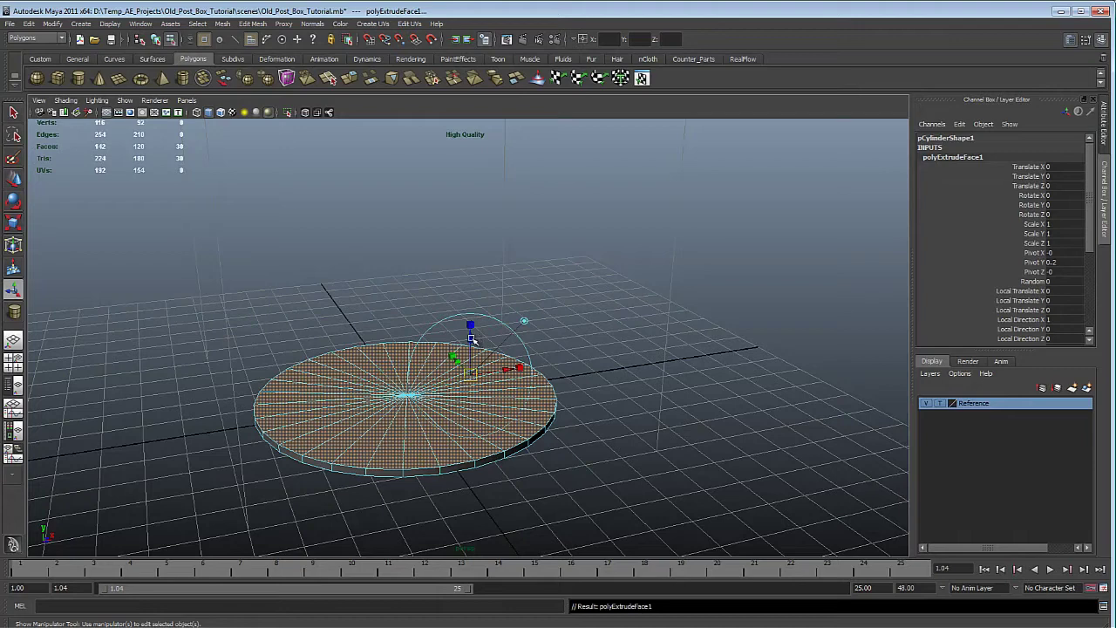
{"action": "left_click", "coordinate": [520, 370]}
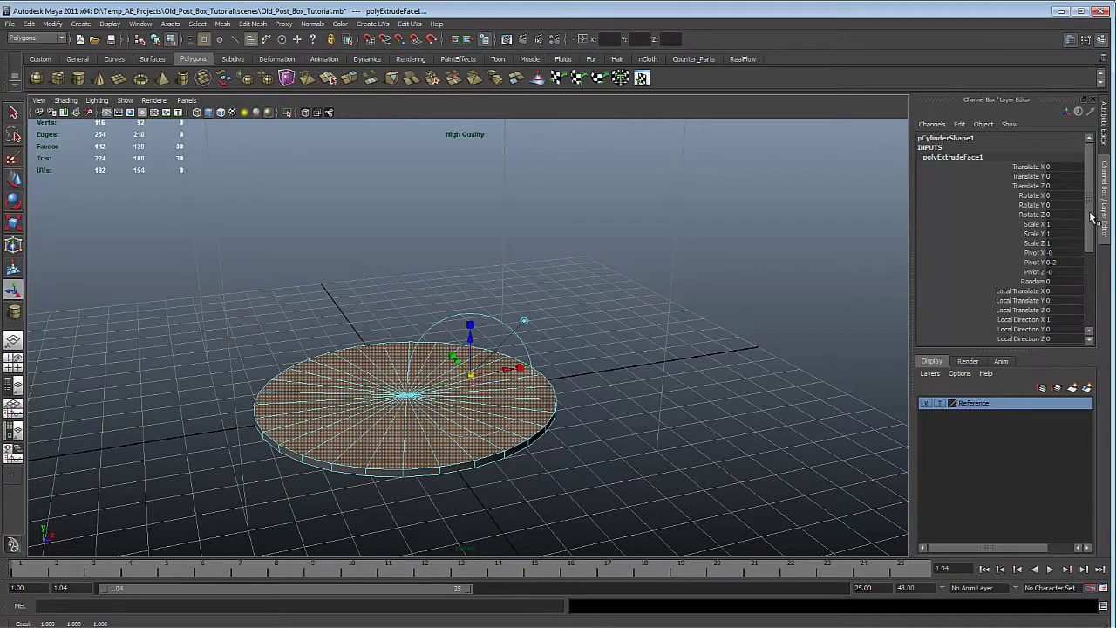
{"action": "left_click_drag", "start_coordinate": [1091, 217], "coordinate": [1078, 283]}
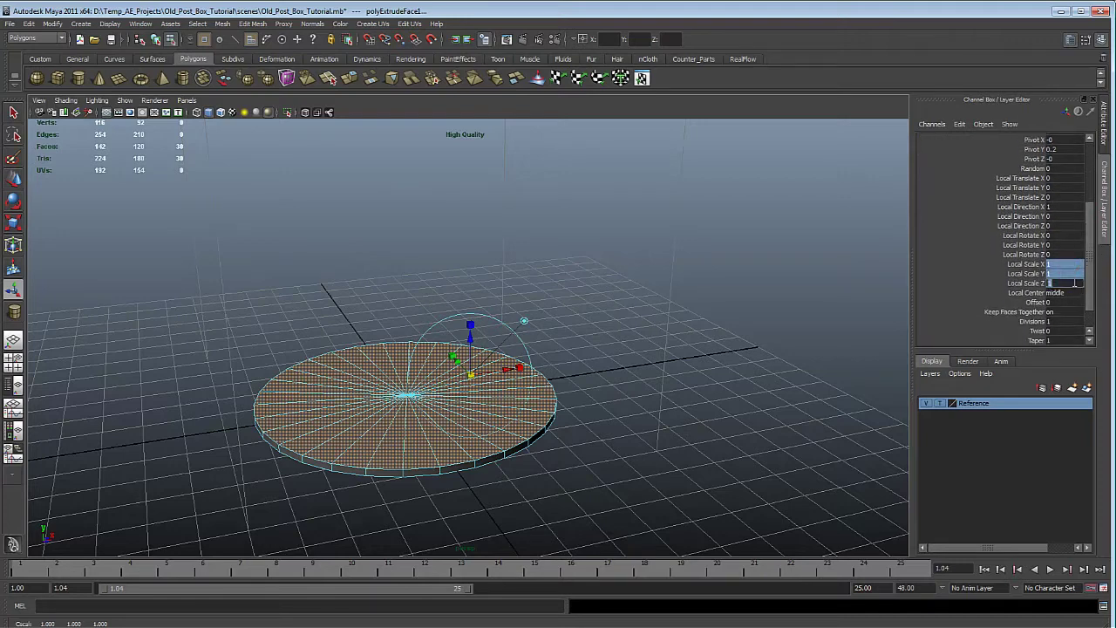
{"action": "type", "text": ".8"}
{"action": "key", "text": "Return"}
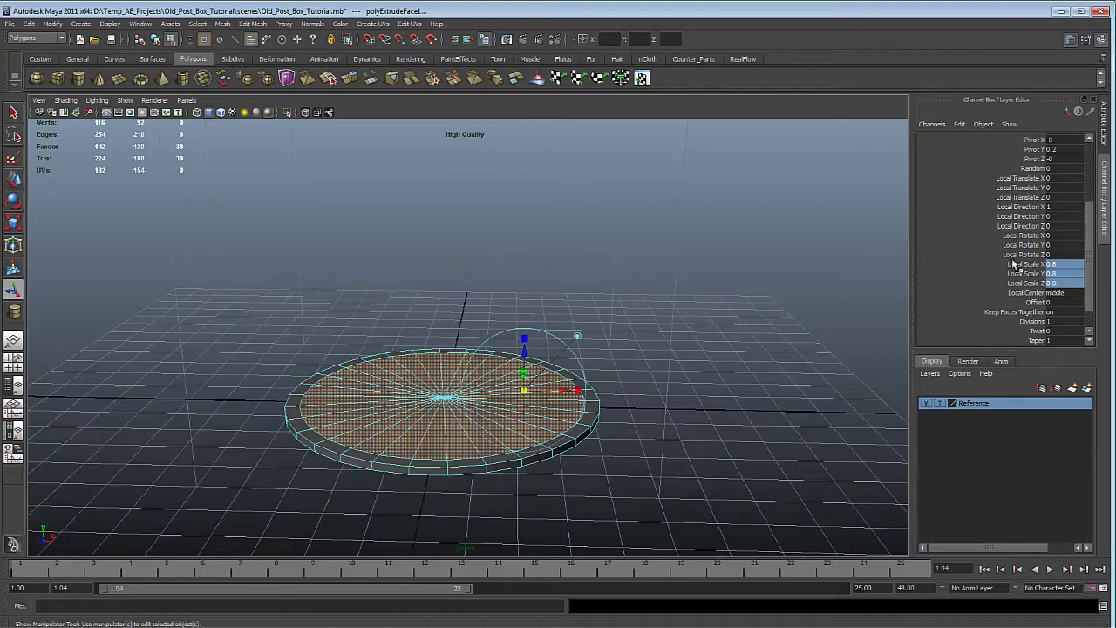
{"action": "left_click_drag", "start_coordinate": [1065, 263], "coordinate": [1073, 284]}
{"action": "type", "text": ".9"}
{"action": "key", "text": "Return"}
Extrude the inset top faces upward by about 12.36 units to form the post box's cylindrical body
{"action": "left_click_drag", "start_coordinate": [601, 326], "coordinate": [496, 301], "text": "alt"}
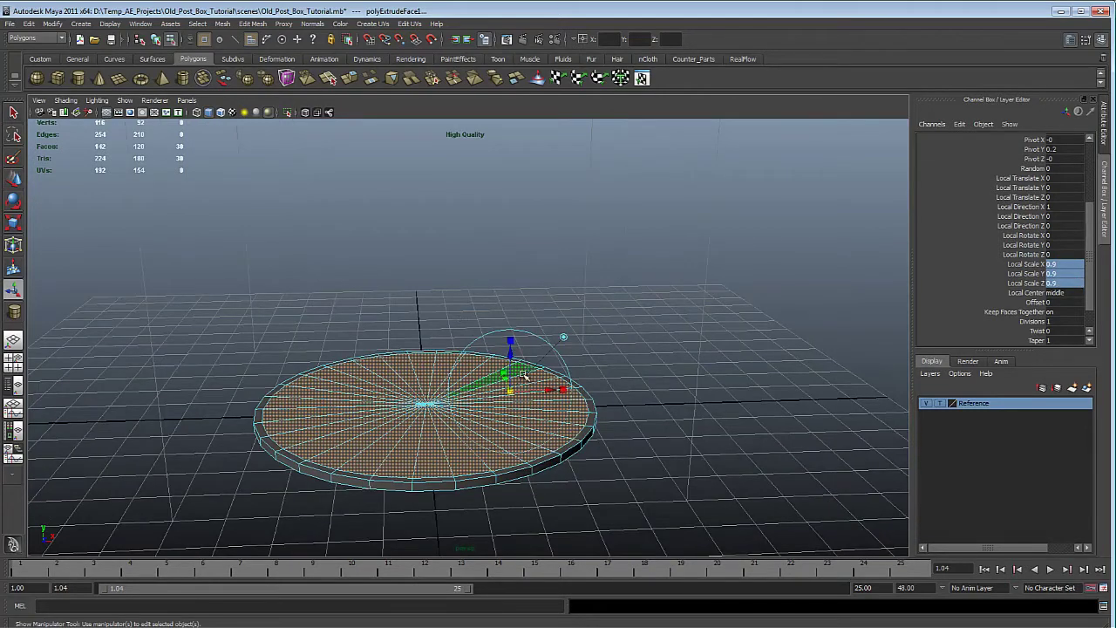
{"action": "key", "text": "ctrl+e"}
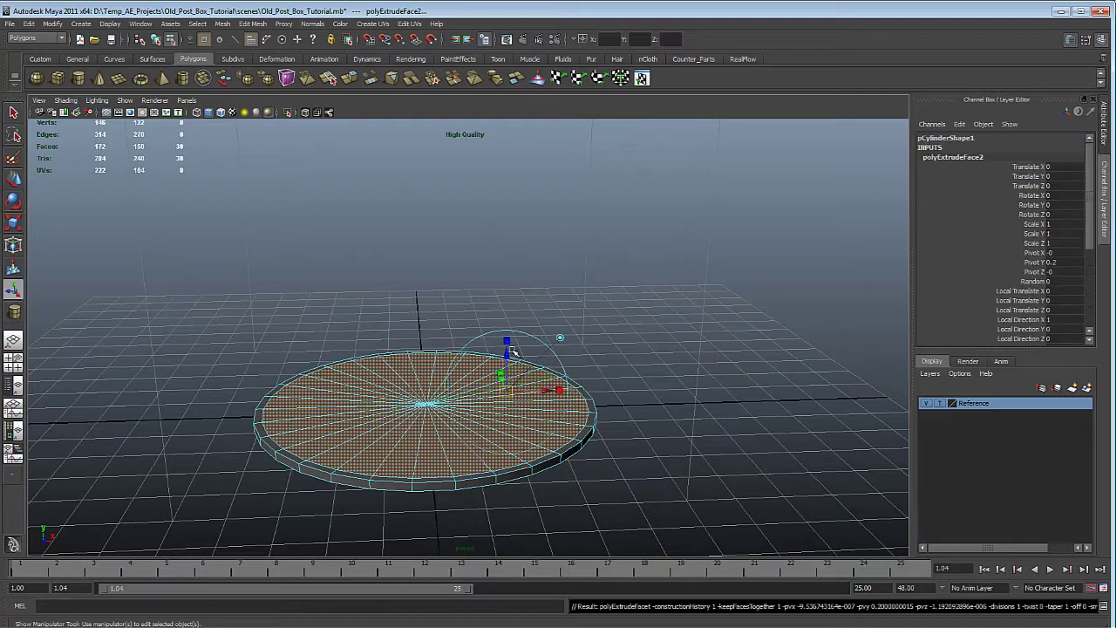
{"action": "left_click_drag", "start_coordinate": [509, 355], "coordinate": [685, 217]}
{"action": "key", "text": "space"}
{"action": "left_click", "coordinate": [563, 408]}
{"action": "scroll", "coordinate": [573, 384], "scroll_direction": "up", "scroll_amount": 5}
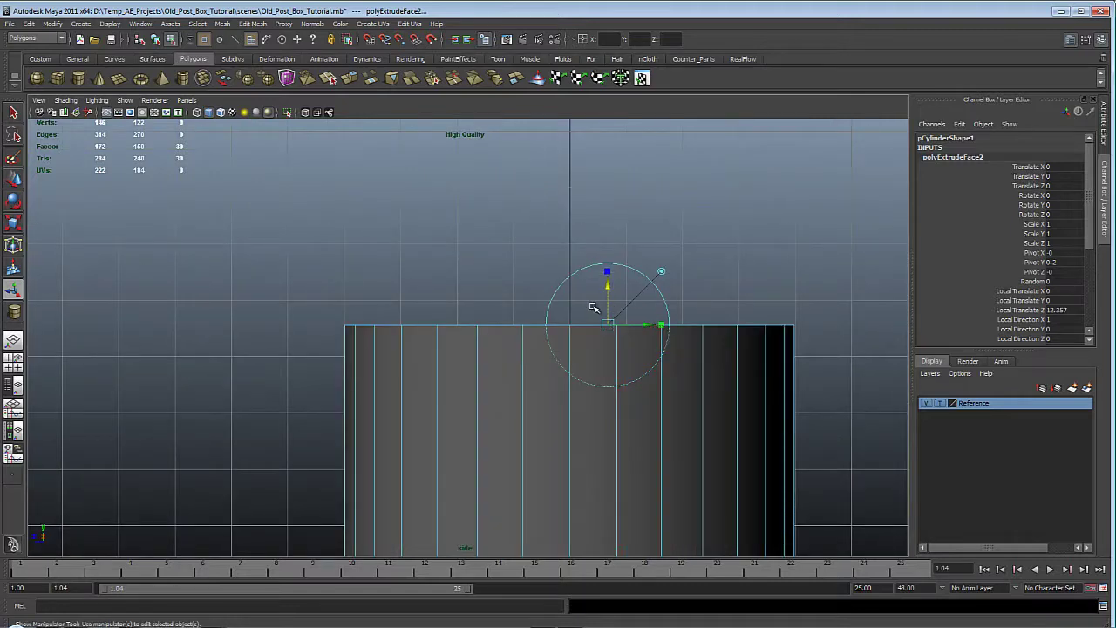
Extrude the body's top faces with Local Translate Z 0.1 and Local Scale X, Y and Z 1.1 to flare the rim outward
{"action": "right_click", "coordinate": [593, 307], "text": "shift"}
{"action": "right_click_drag", "start_coordinate": [593, 307], "coordinate": [596, 334], "text": "shift"}
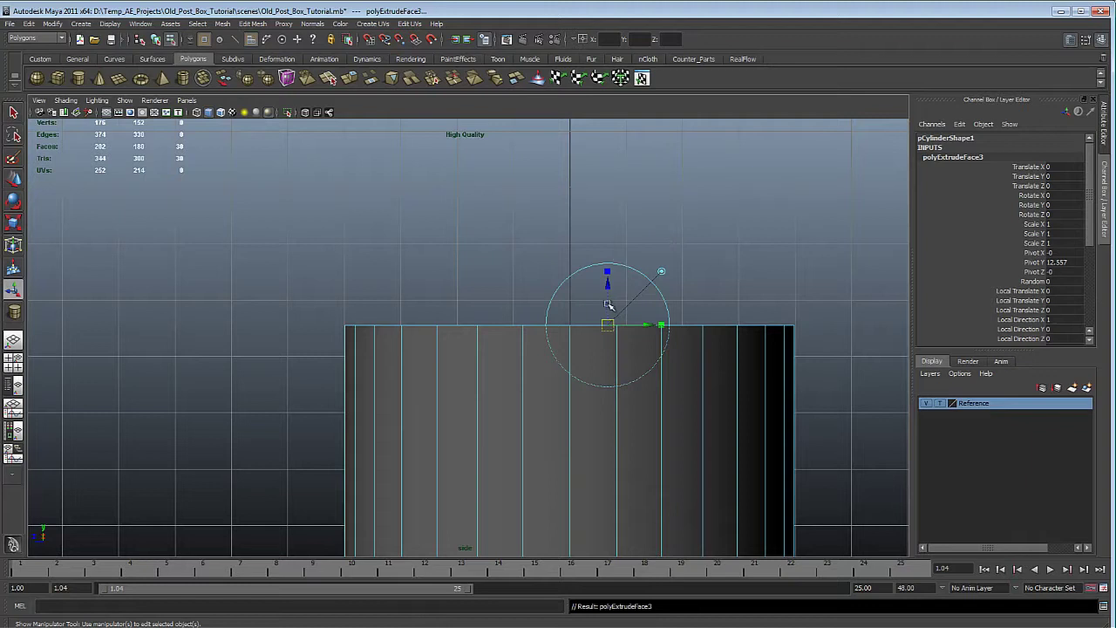
{"action": "left_click_drag", "start_coordinate": [608, 279], "coordinate": [608, 274]}
{"action": "double_click", "coordinate": [1076, 310]}
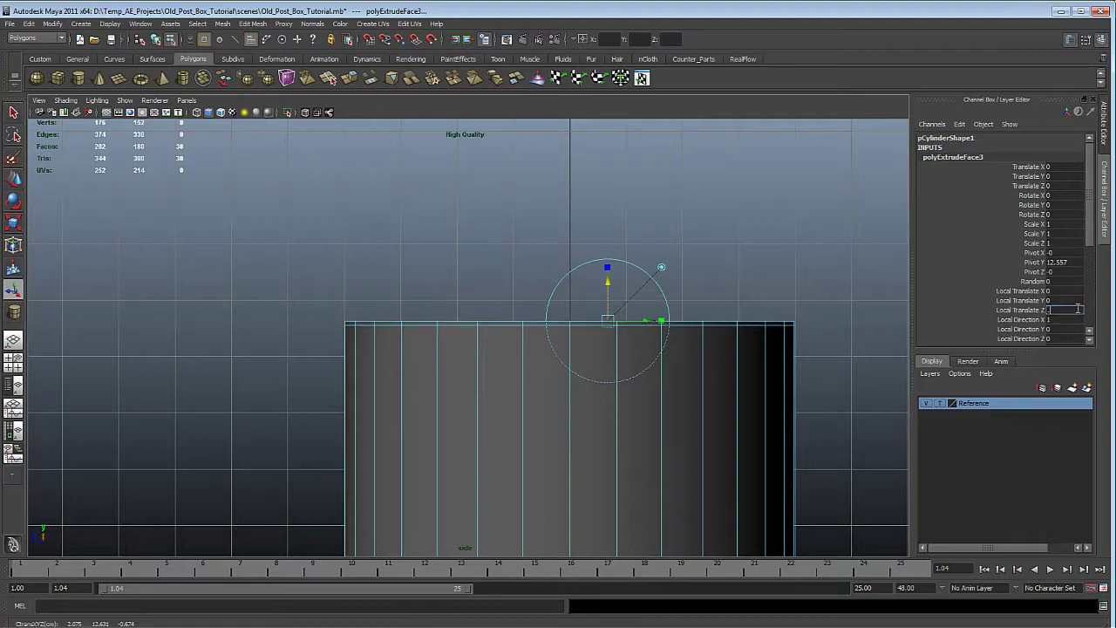
{"action": "type", "text": "0.1"}
{"action": "key", "text": "Return"}
{"action": "scroll", "coordinate": [1046, 262], "scroll_direction": "down", "scroll_amount": 2}
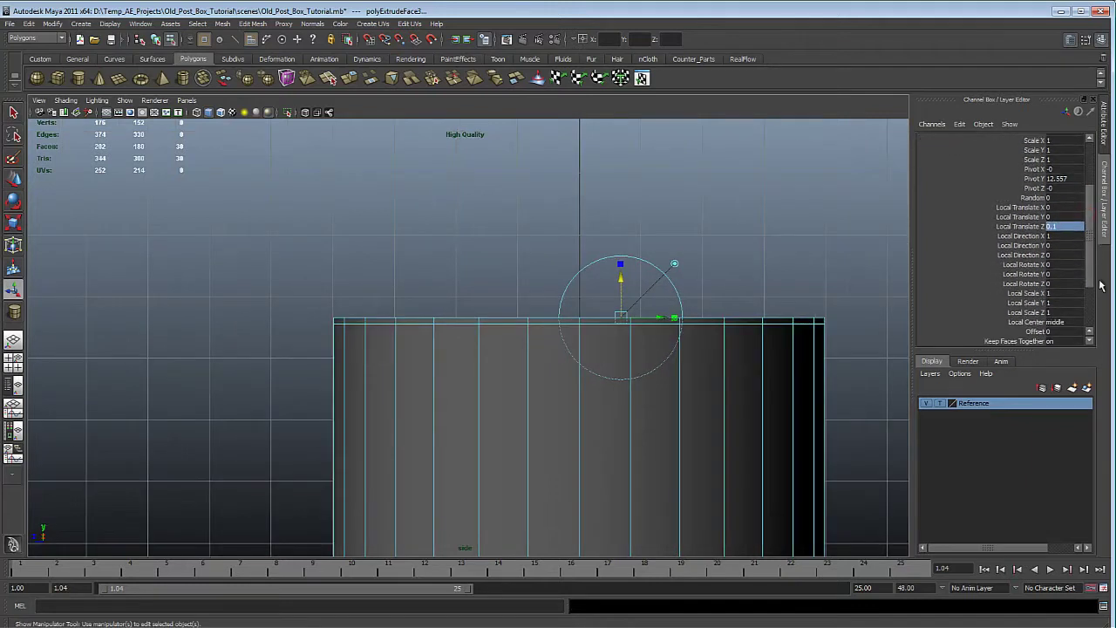
{"action": "left_click_drag", "start_coordinate": [1089, 293], "coordinate": [1092, 312]}
{"action": "type", "text": "1.1"}
{"action": "key", "text": "Return"}
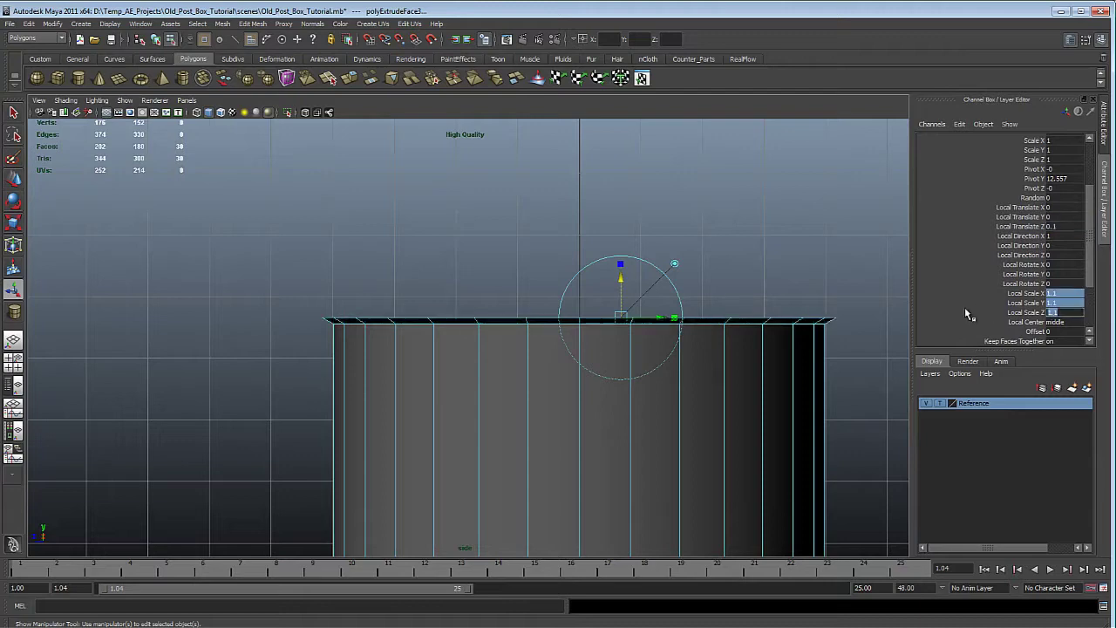
Extrude the flared top faces with Local Translate Z 0.1 and Local Scale X, Y and Z 0.9 to taper the first ridge inward
{"action": "right_click_drag", "start_coordinate": [500, 299], "coordinate": [523, 312], "text": "alt"}
{"action": "middle_click_drag", "start_coordinate": [584, 316], "coordinate": [533, 347], "text": "alt"}
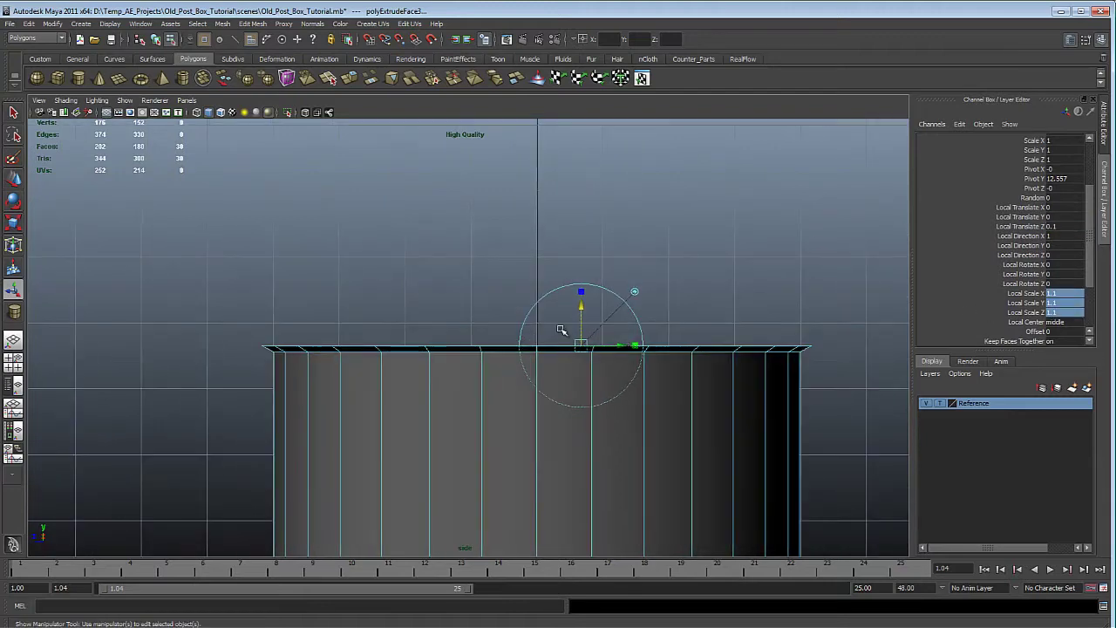
{"action": "key", "text": "ctrl+e"}
{"action": "left_click_drag", "start_coordinate": [582, 303], "coordinate": [583, 300]}
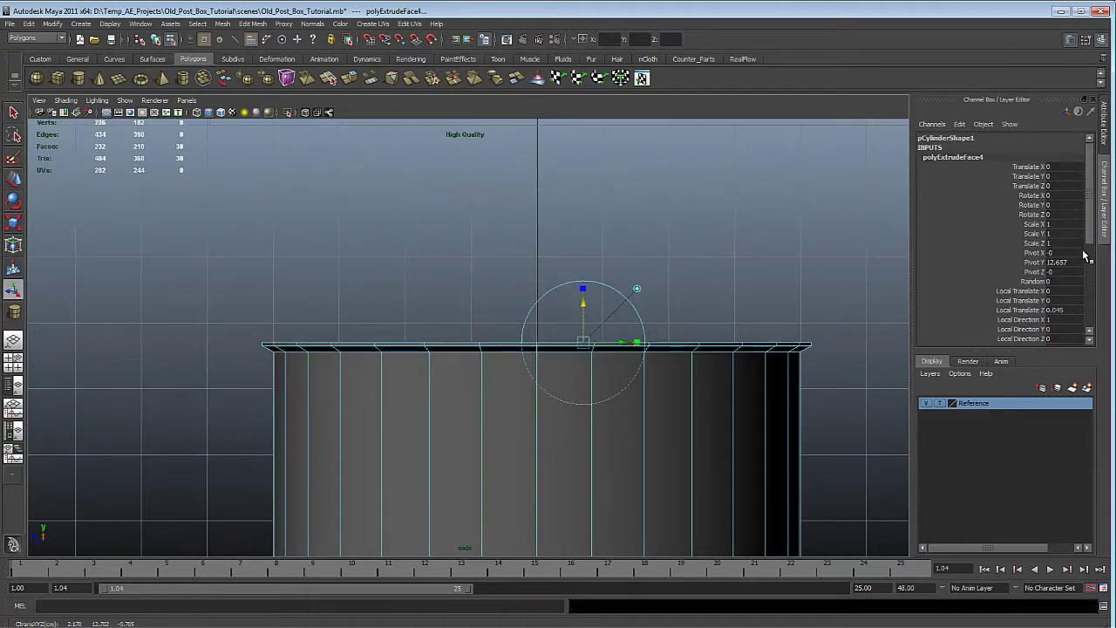
{"action": "scroll", "coordinate": [1094, 241], "scroll_direction": "down", "scroll_amount": 1}
{"action": "double_click", "coordinate": [1068, 273]}
{"action": "type", "text": "1.1"}
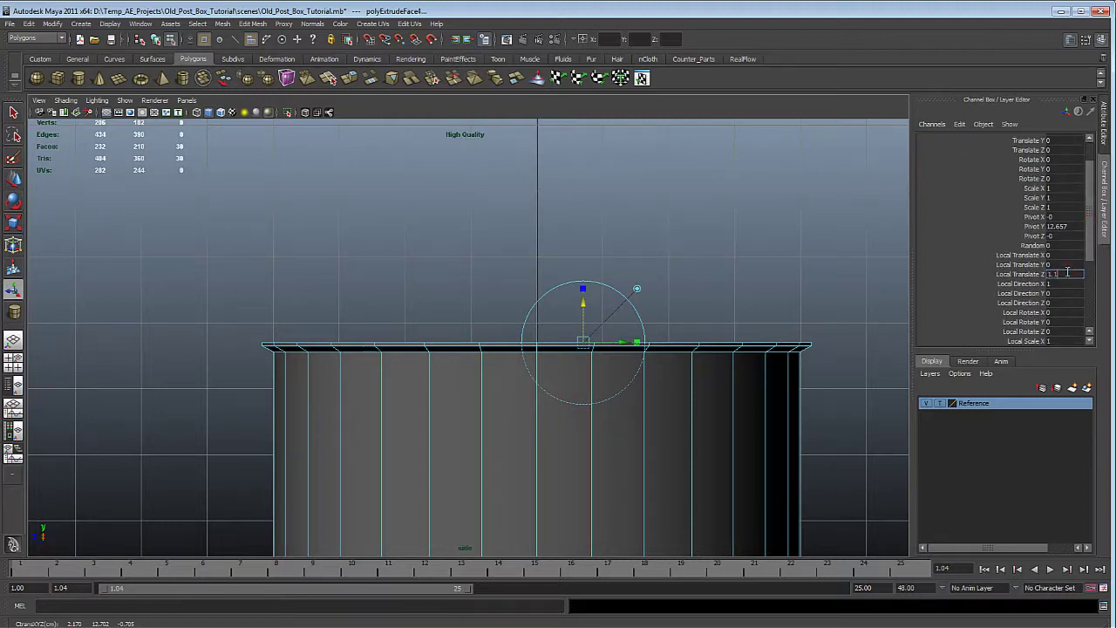
{"action": "key", "text": "Return"}
{"action": "scroll", "coordinate": [1068, 272], "scroll_direction": "down", "scroll_amount": 1}
{"action": "left_click_drag", "start_coordinate": [1047, 293], "coordinate": [1075, 308]}
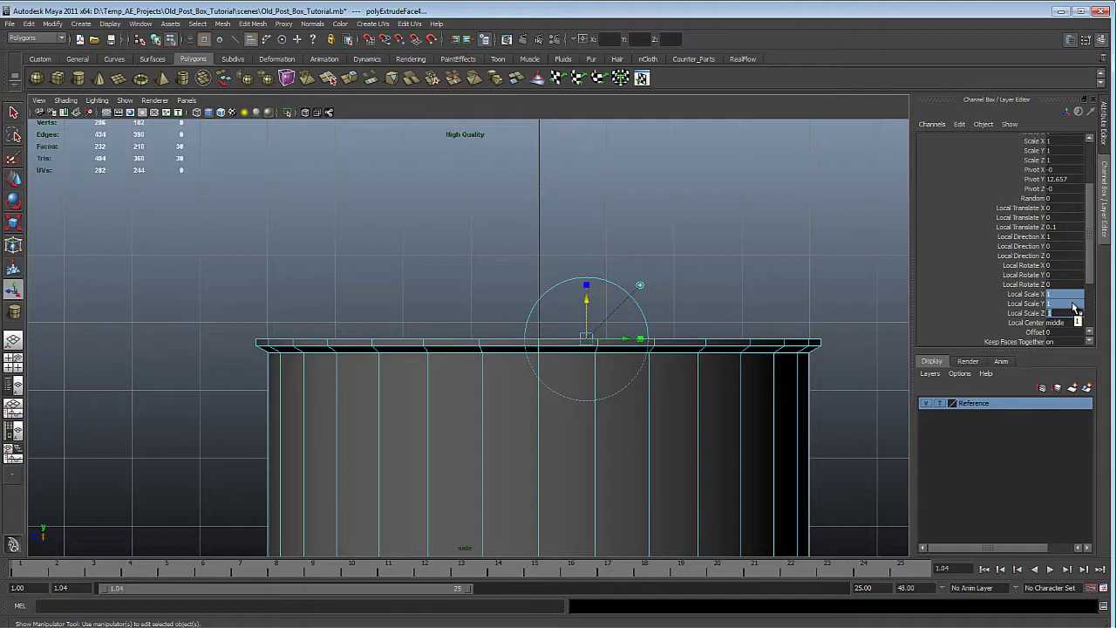
{"action": "type", "text": ".9"}
{"action": "key", "text": "Return"}
Extrude the top faces above the first ridge with Local Translate Z 0.2
{"action": "right_click_drag", "start_coordinate": [614, 353], "coordinate": [626, 359], "text": "alt"}
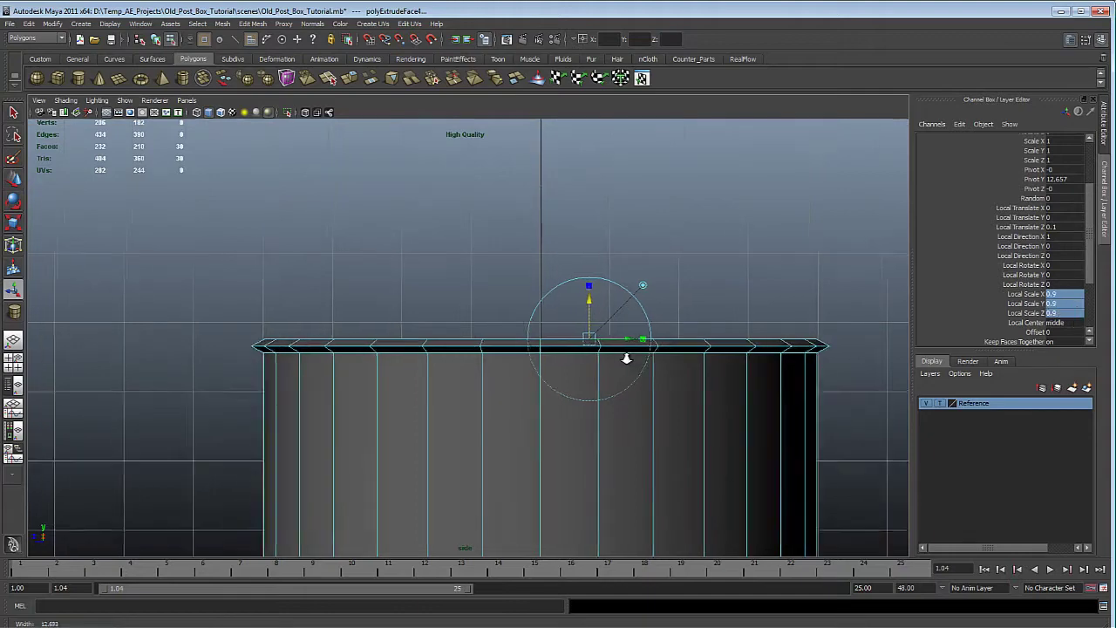
{"action": "scroll", "coordinate": [626, 358], "scroll_direction": "up", "scroll_amount": 1}
{"action": "key", "text": "g"}
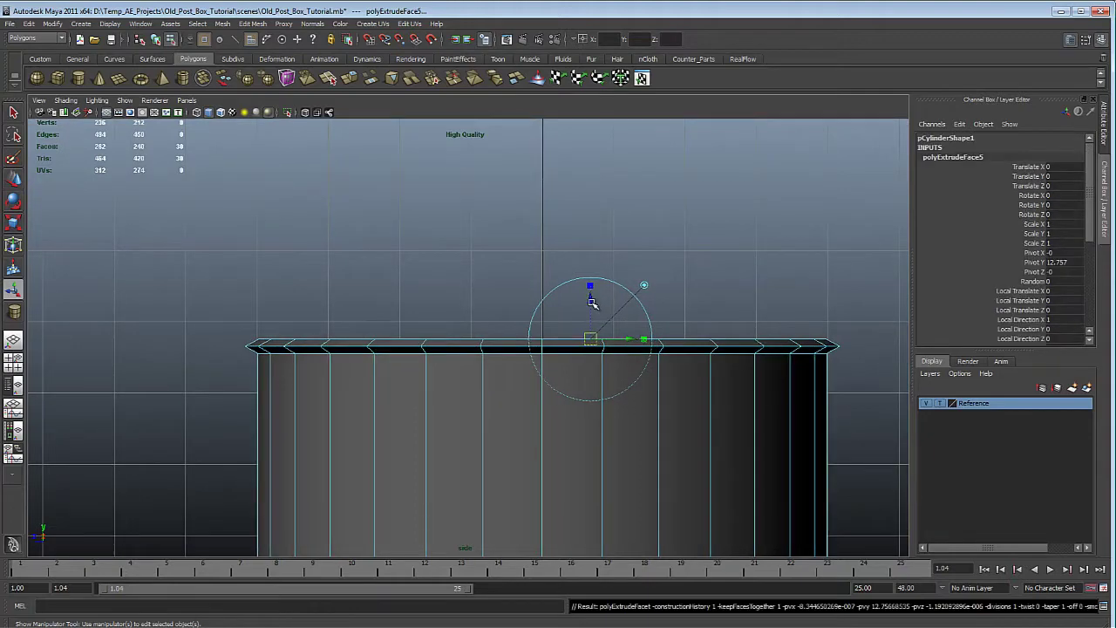
{"action": "left_click_drag", "start_coordinate": [593, 301], "coordinate": [592, 298]}
{"action": "left_click_drag", "start_coordinate": [1088, 229], "coordinate": [1091, 245]}
{"action": "scroll", "coordinate": [1095, 251], "scroll_direction": "down", "scroll_amount": 1}
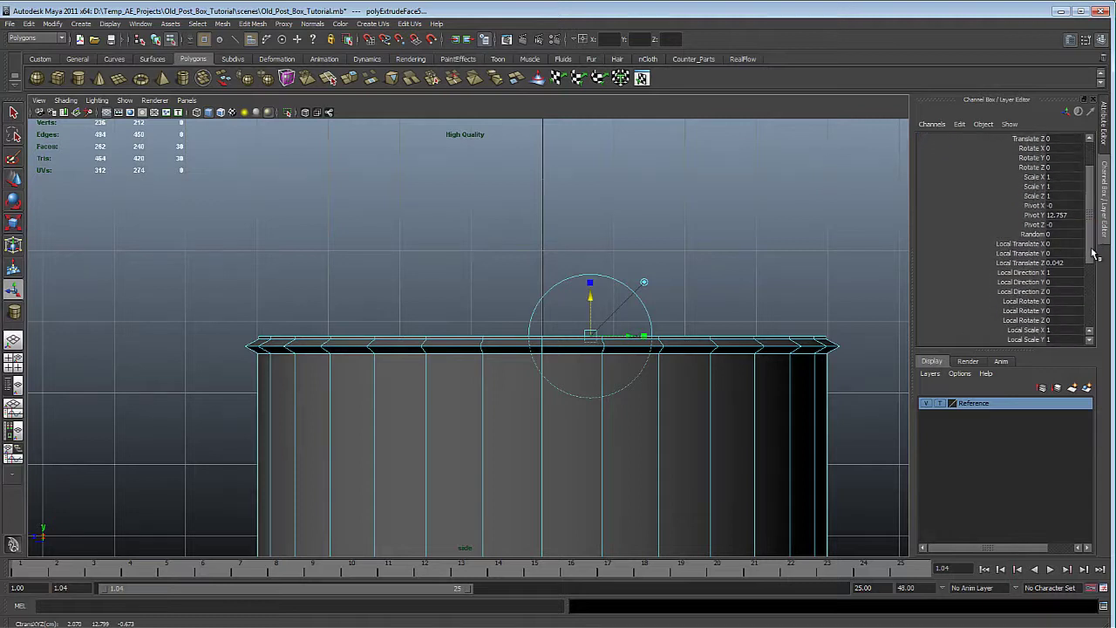
{"action": "double_click", "coordinate": [1075, 263]}
{"action": "key", "text": "Return"}
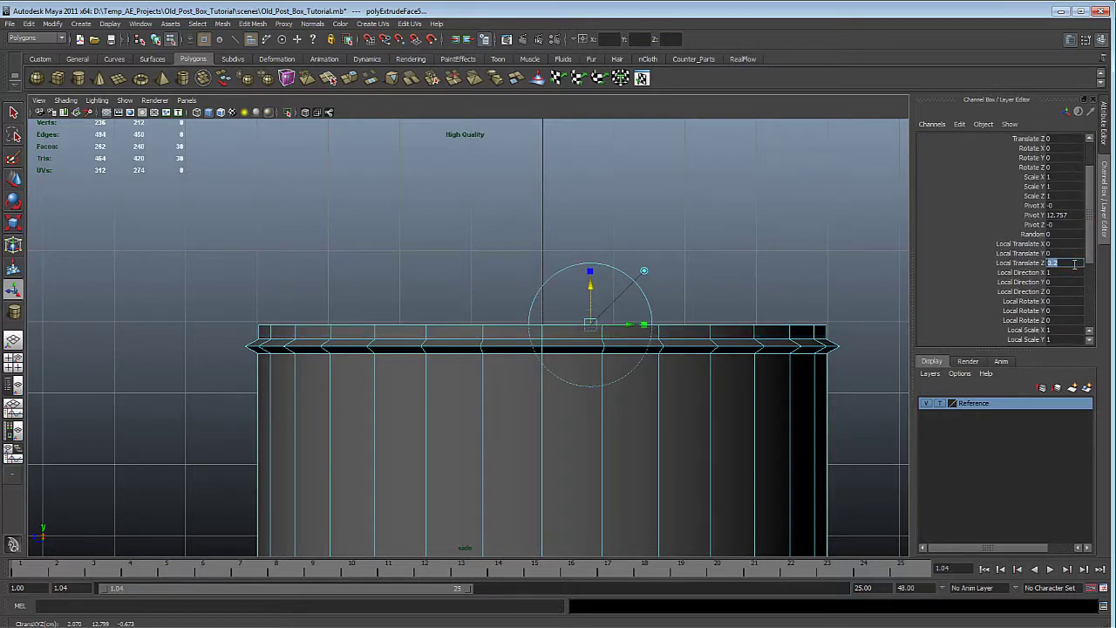
Set the new extrusion's Local Scale X, Y and Z to 1.2 so it flares beyond the first ridge
{"action": "left_click_drag", "start_coordinate": [1095, 240], "coordinate": [1095, 251]}
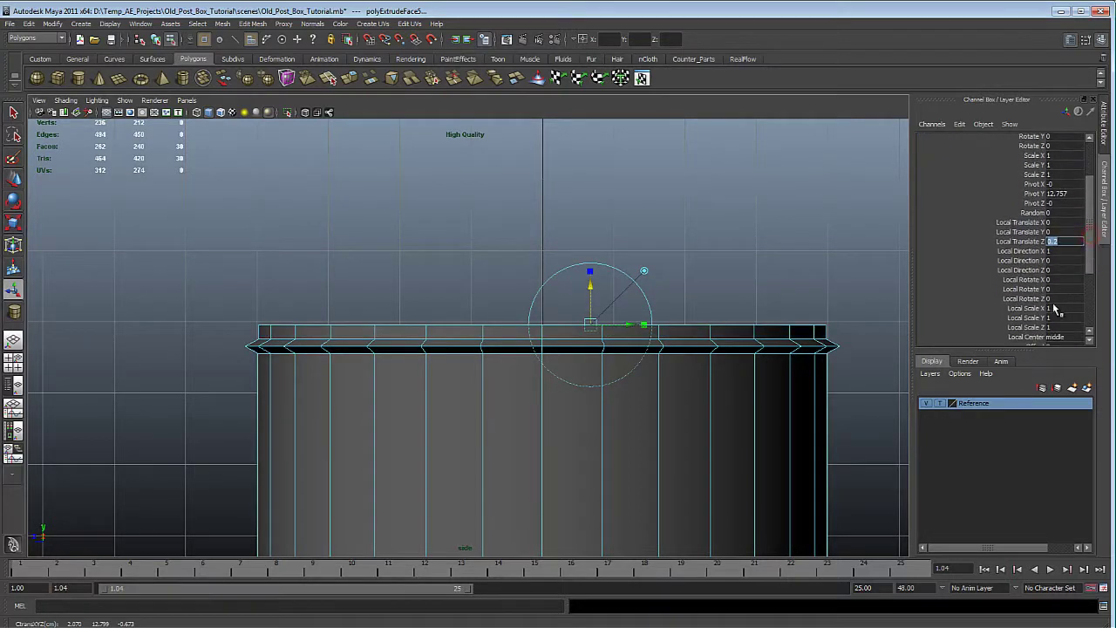
{"action": "left_click_drag", "start_coordinate": [1056, 310], "coordinate": [1070, 357]}
{"action": "type", "text": "1"}
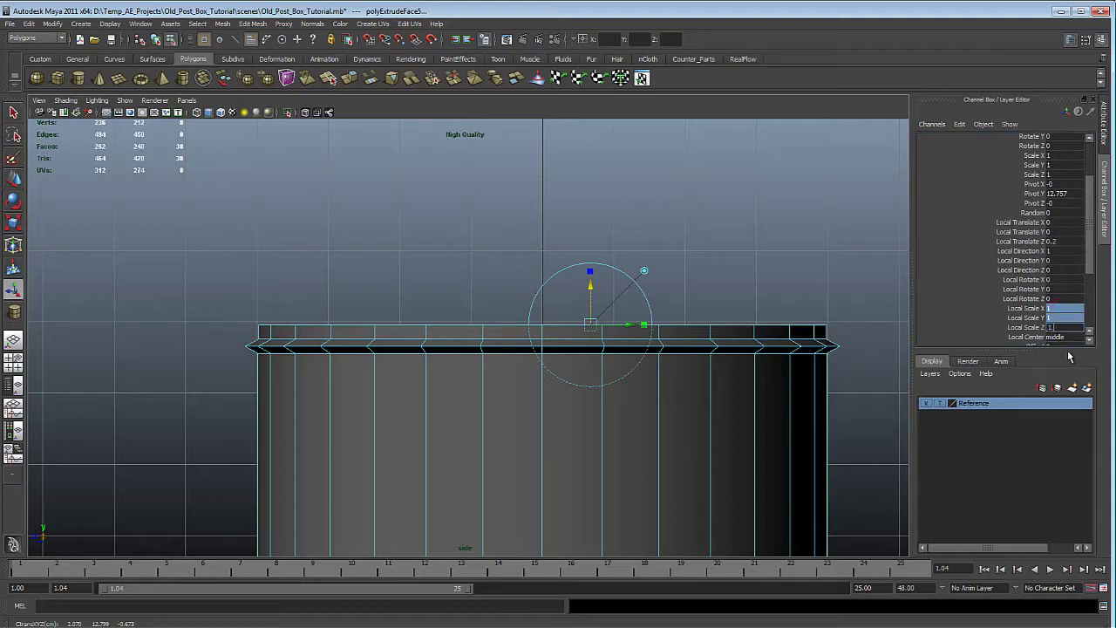
{"action": "type", "text": ".2"}
{"action": "key", "text": "Return"}
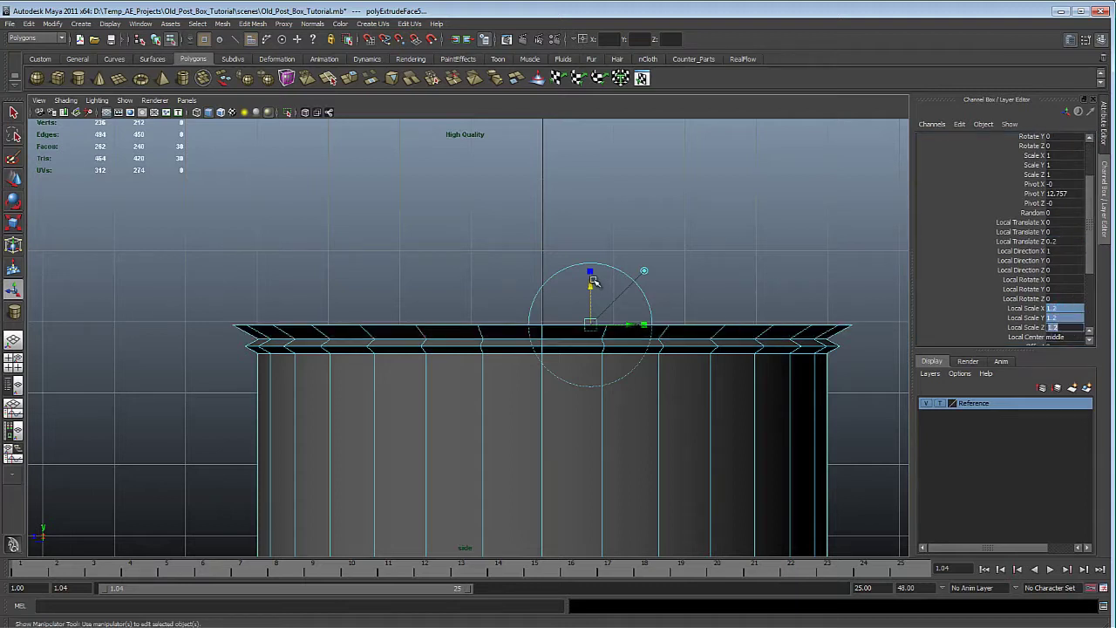
Extrude the widened top faces with Local Translate Z 0.2 and Local Scale X, Y and Z 0.8 to close the second ridge
{"action": "type", "text": "gg"}
{"action": "middle_click_drag", "start_coordinate": [447, 258], "coordinate": [447, 244]}
{"action": "left_click", "coordinate": [1079, 310]}
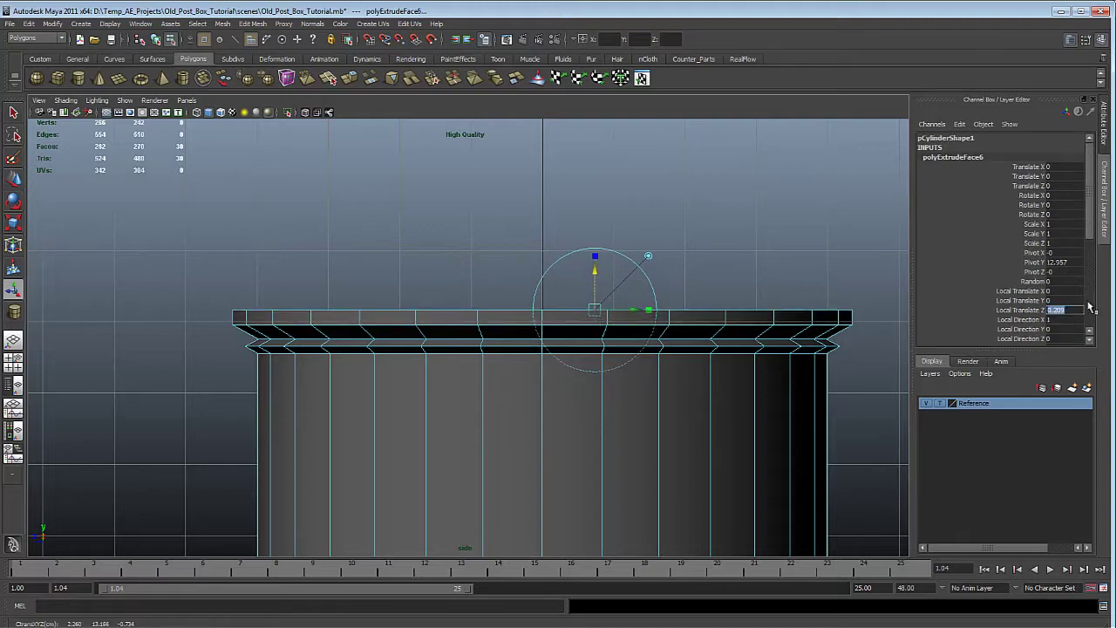
{"action": "type", "text": ".2"}
{"action": "key", "text": "Return"}
{"action": "left_click_drag", "start_coordinate": [1091, 234], "coordinate": [1075, 299]}
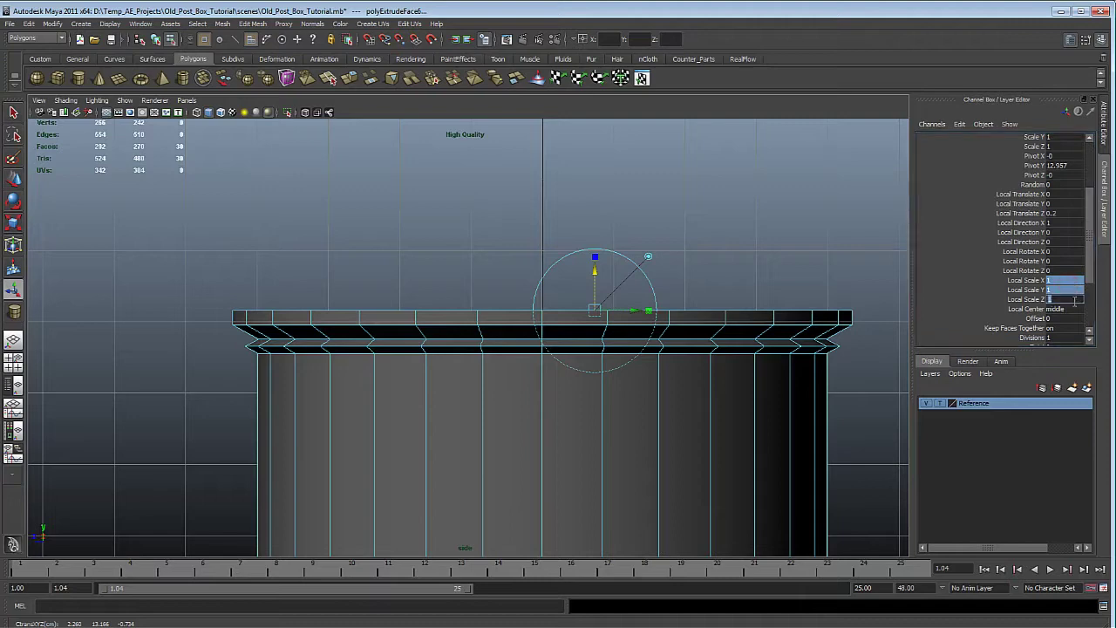
{"action": "type", "text": "0.8"}
{"action": "key", "text": "Return"}
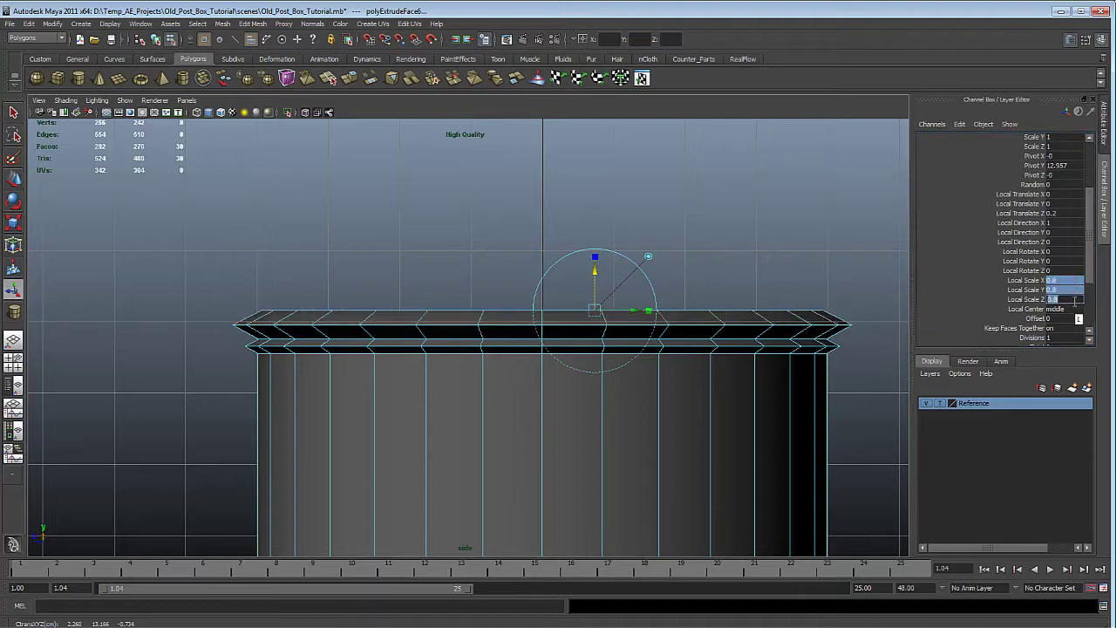
Extrude the top faces above the second ridge with Local Translate Z 0.1 and Local Scale X, Y and Z 1.1
{"action": "scroll", "coordinate": [623, 234], "scroll_direction": "up", "scroll_amount": 1}
{"action": "key", "text": "g"}
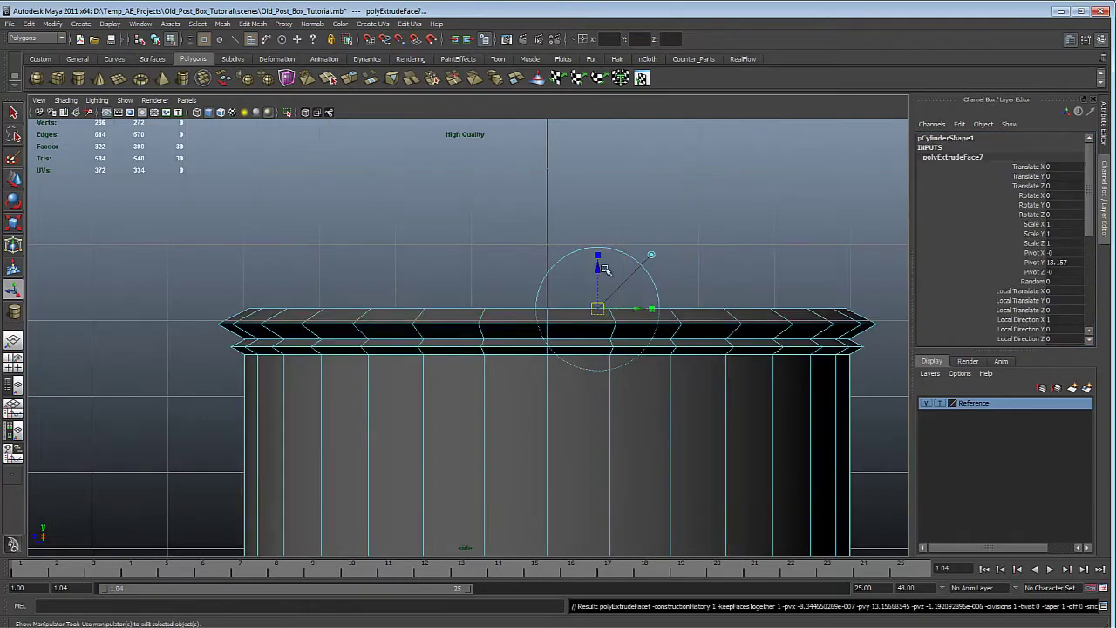
{"action": "left_click_drag", "start_coordinate": [599, 271], "coordinate": [1016, 272]}
{"action": "double_click", "coordinate": [1060, 310]}
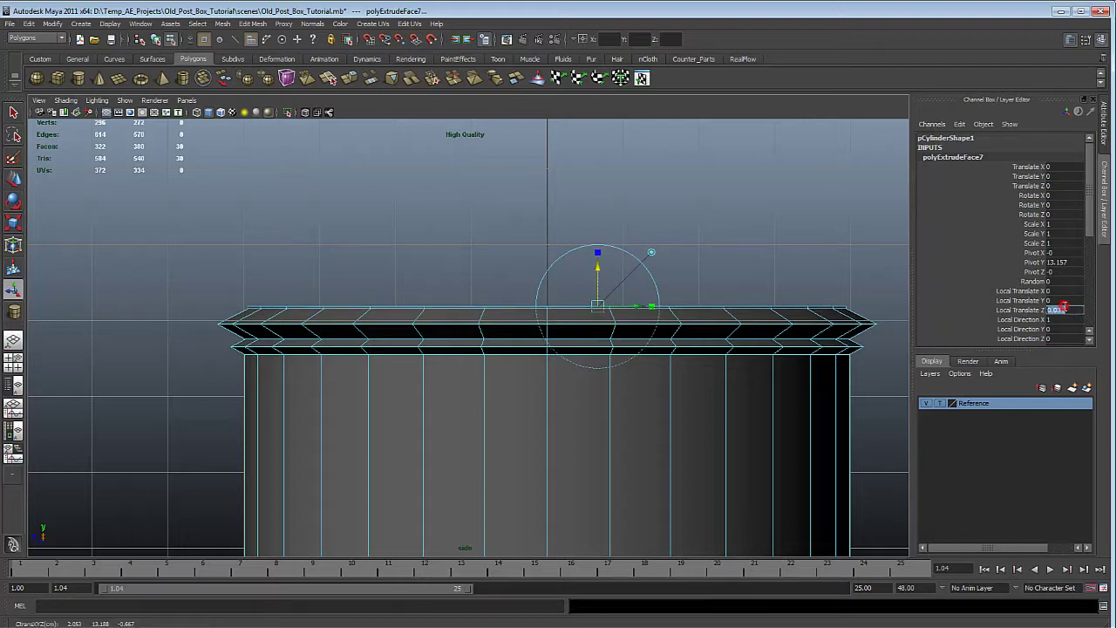
{"action": "type", "text": "0.1"}
{"action": "key", "text": "Return"}
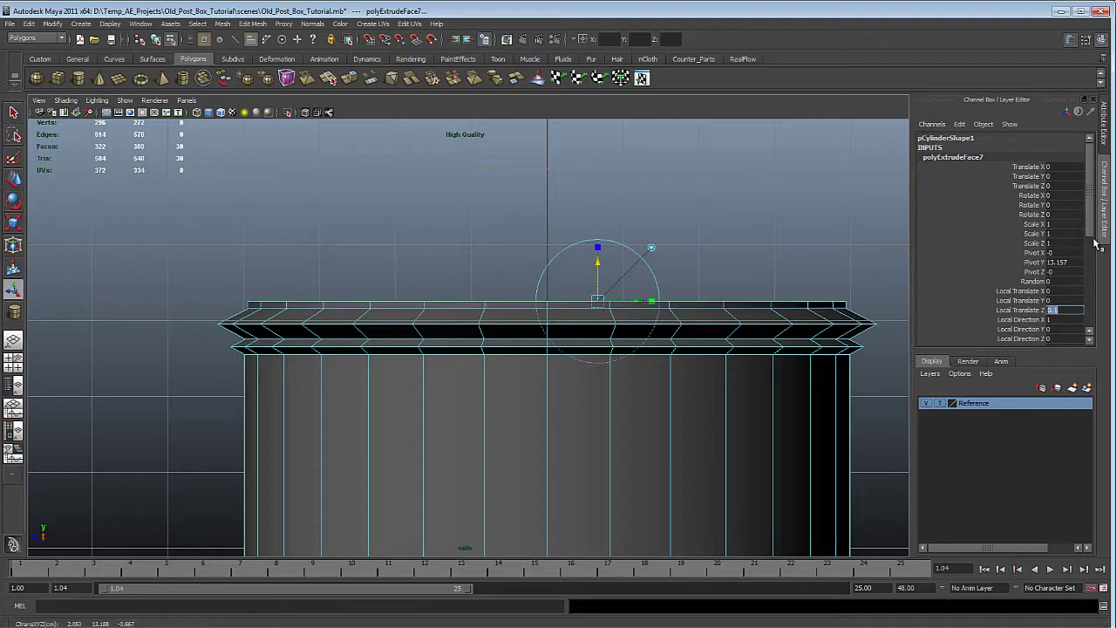
{"action": "scroll", "coordinate": [1086, 246], "scroll_direction": "down", "scroll_amount": 3}
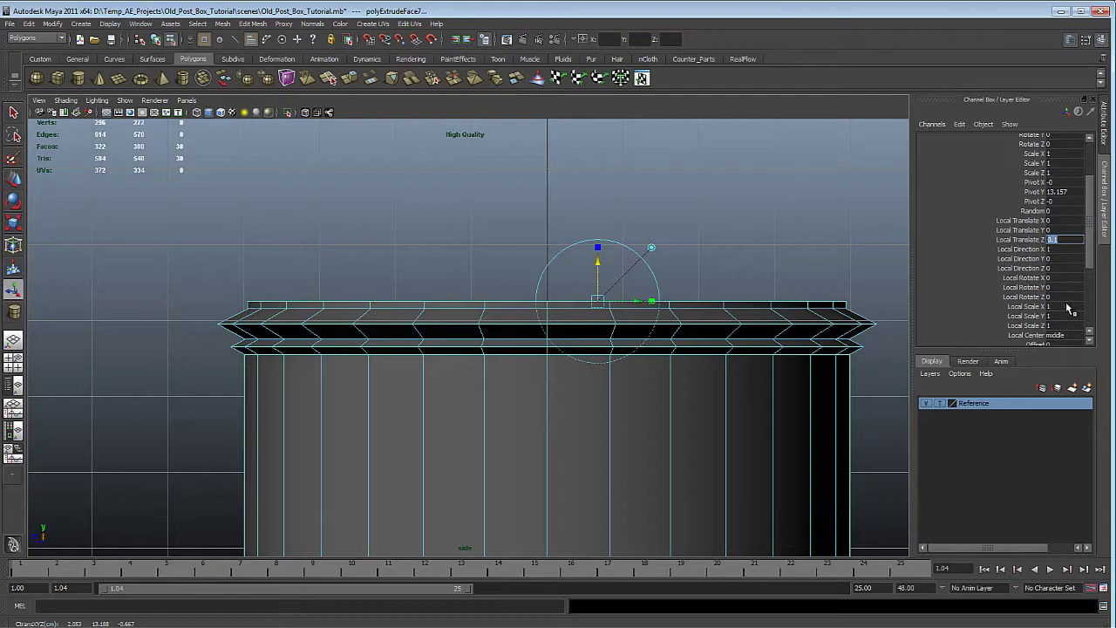
{"action": "left_click_drag", "start_coordinate": [1065, 309], "coordinate": [1072, 327]}
{"action": "type", "text": "1.1"}
{"action": "key", "text": "Return"}
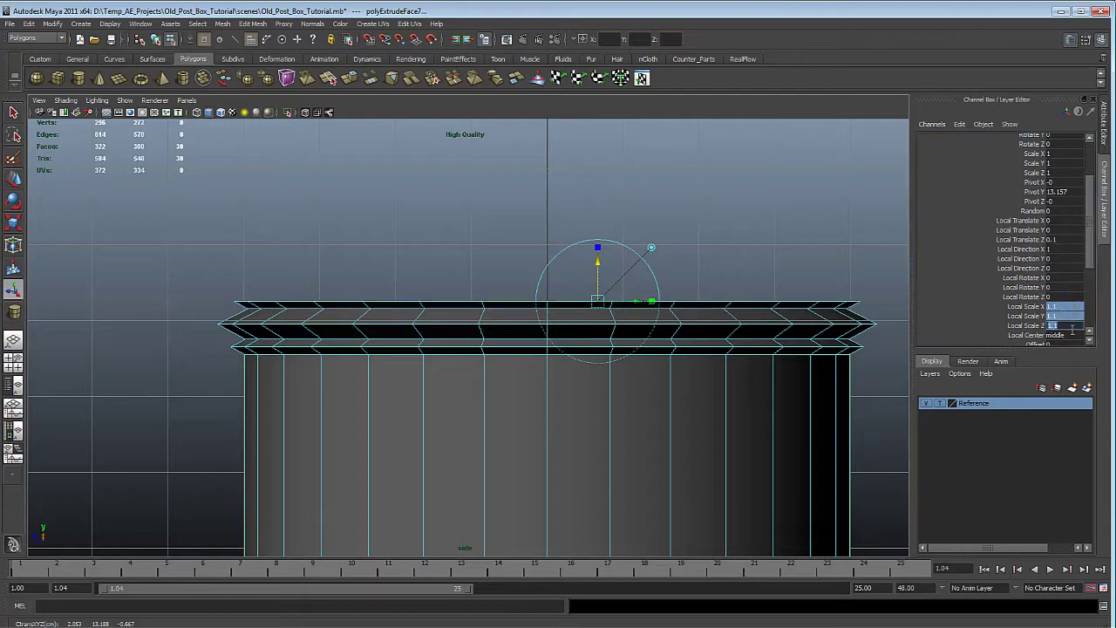
Extrude the top faces with Local Translate Z 0.1 and Local Scale X, Y and Z 0.9 to finish the first moulding
{"action": "right_click_drag", "start_coordinate": [651, 331], "coordinate": [656, 331], "text": "alt"}
{"action": "key", "text": "g"}
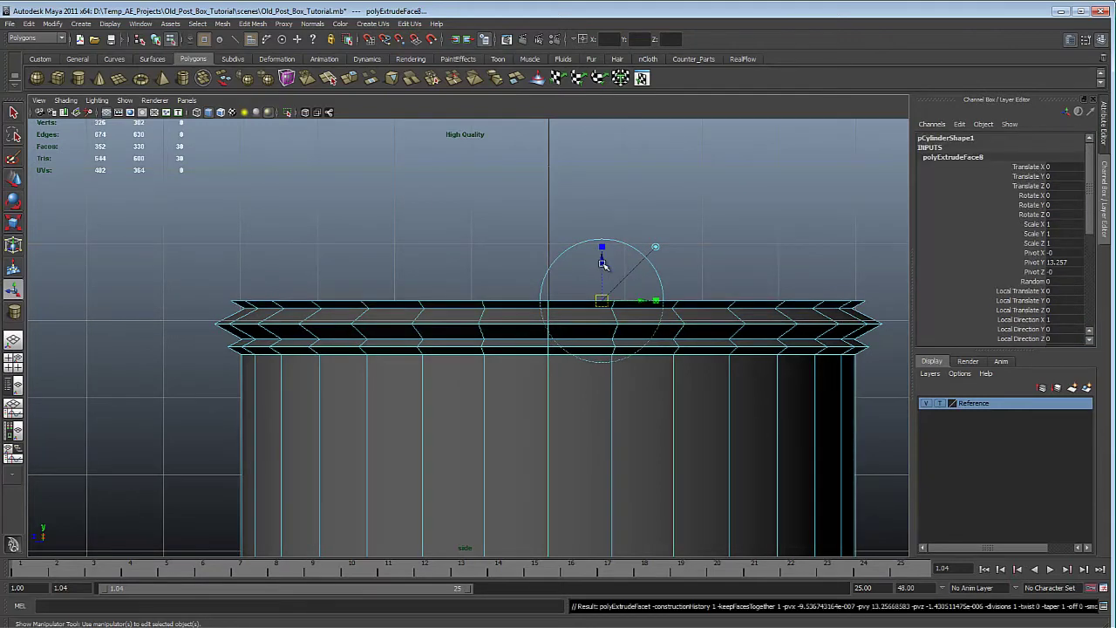
{"action": "left_click", "coordinate": [602, 264]}
{"action": "middle_click_drag", "start_coordinate": [490, 221], "coordinate": [494, 217]}
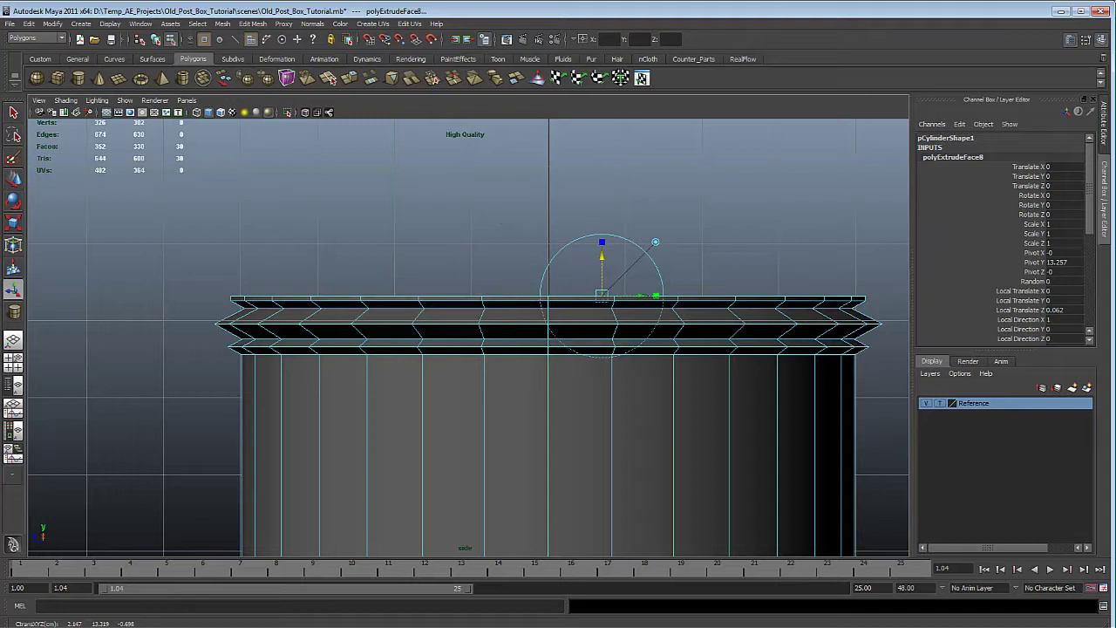
{"action": "left_click", "coordinate": [1075, 309]}
{"action": "key", "text": "Return"}
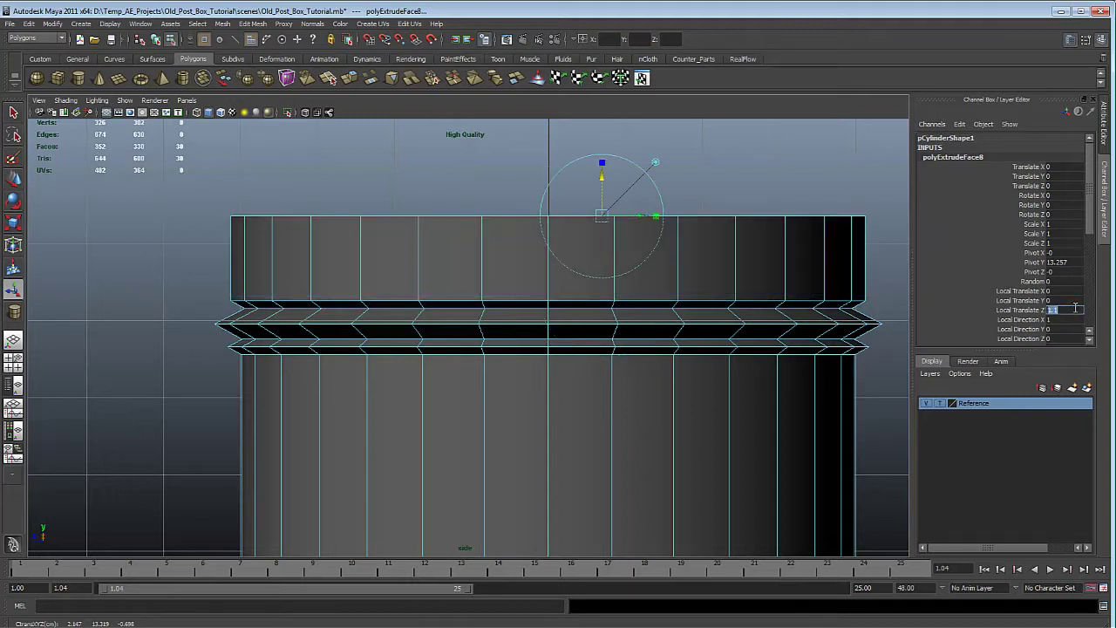
{"action": "type", "text": "0.1"}
{"action": "key", "text": "Return"}
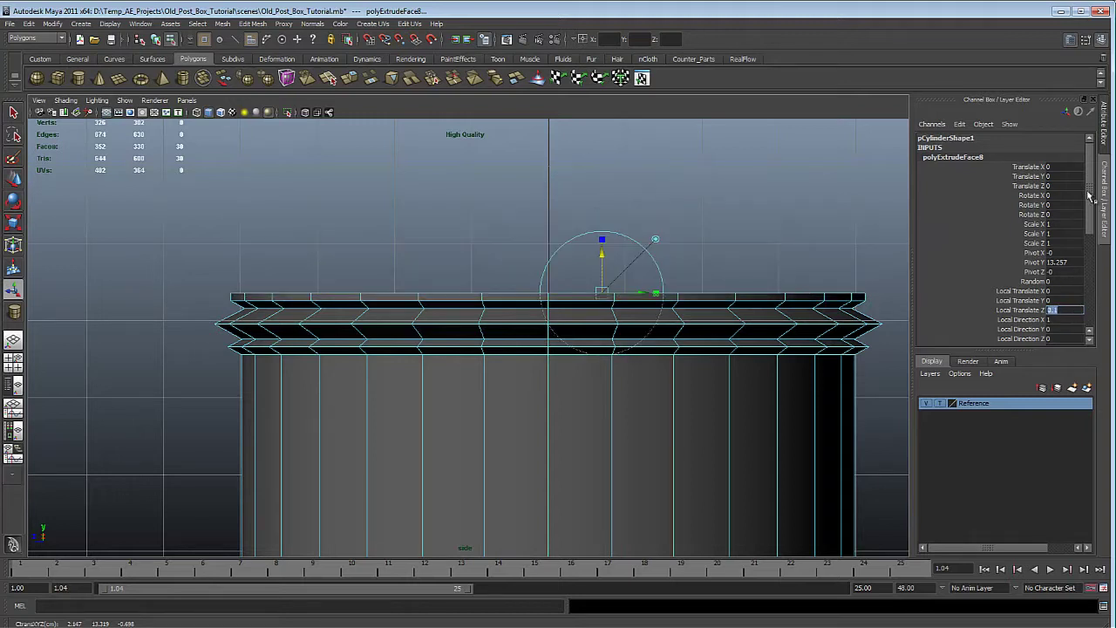
{"action": "scroll", "coordinate": [1088, 197], "scroll_direction": "down", "scroll_amount": 3}
{"action": "left_click_drag", "start_coordinate": [1071, 293], "coordinate": [1069, 311]}
{"action": "type", "text": "0.9"}
{"action": "key", "text": "Return"}
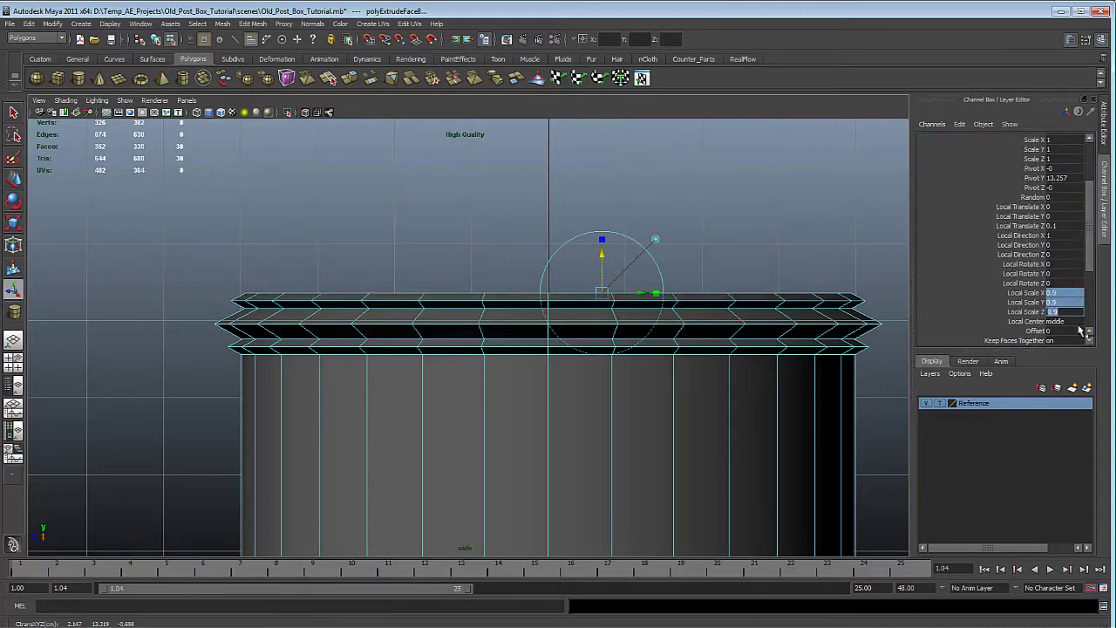
Extrude the top faces above the moulding upward by about 2.18 to form the plain band
{"action": "scroll", "coordinate": [640, 431], "scroll_direction": "down", "scroll_amount": 5}
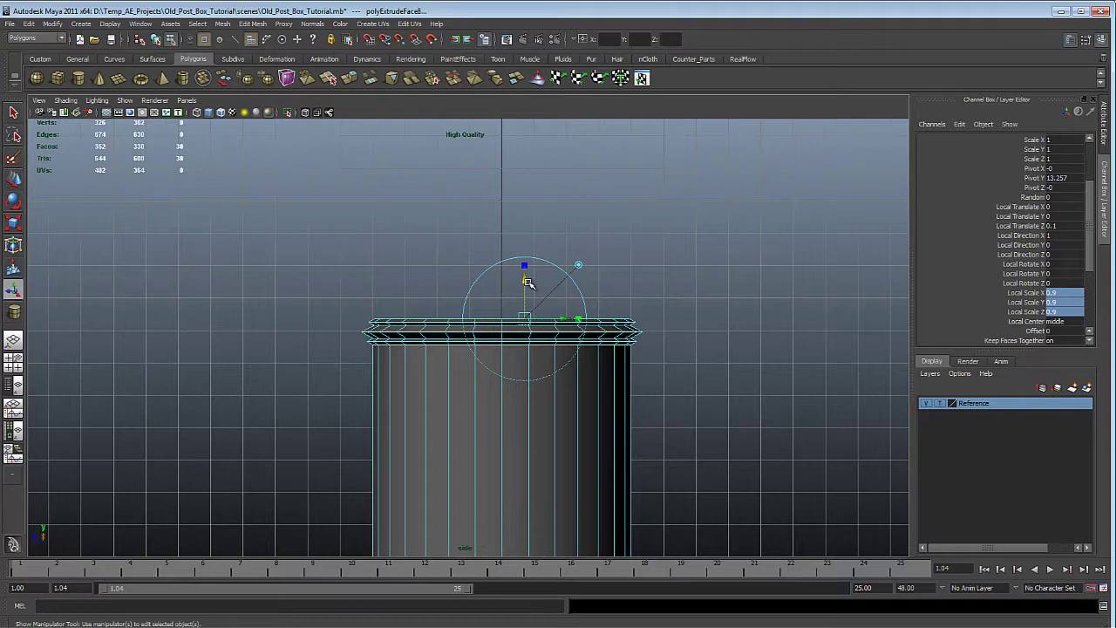
{"action": "key", "text": "ctrl+e"}
{"action": "left_click_drag", "start_coordinate": [525, 281], "coordinate": [662, 217]}
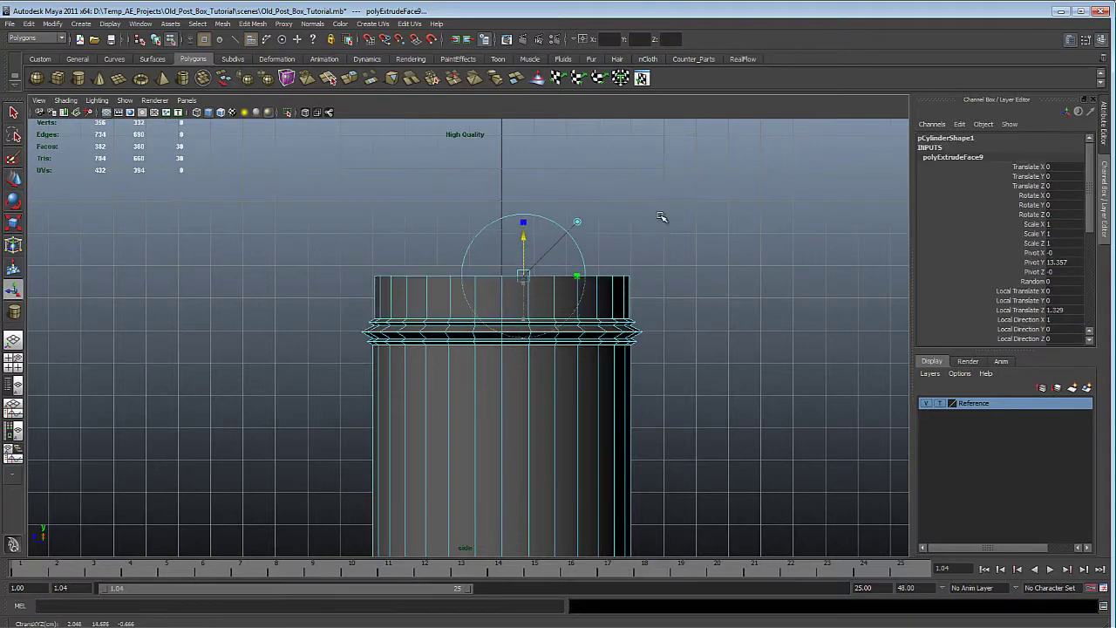
{"action": "right_click_drag", "start_coordinate": [662, 217], "coordinate": [700, 327], "text": "alt"}
{"action": "middle_click_drag", "start_coordinate": [700, 327], "coordinate": [700, 279]}
{"action": "key", "text": "space"}
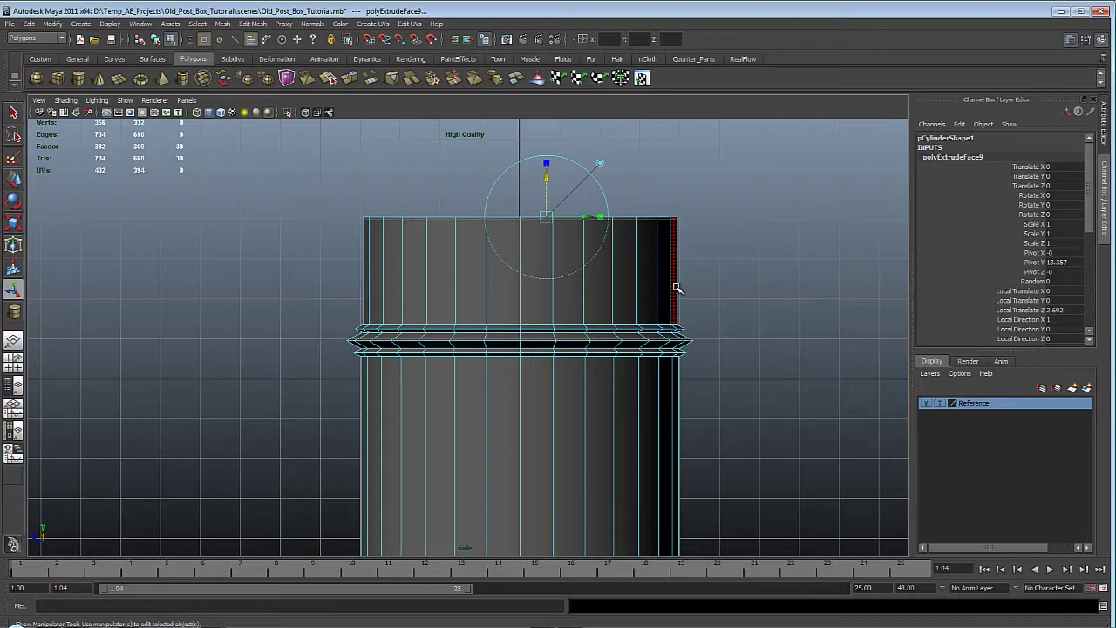
{"action": "middle_click_drag", "start_coordinate": [677, 289], "coordinate": [684, 293]}
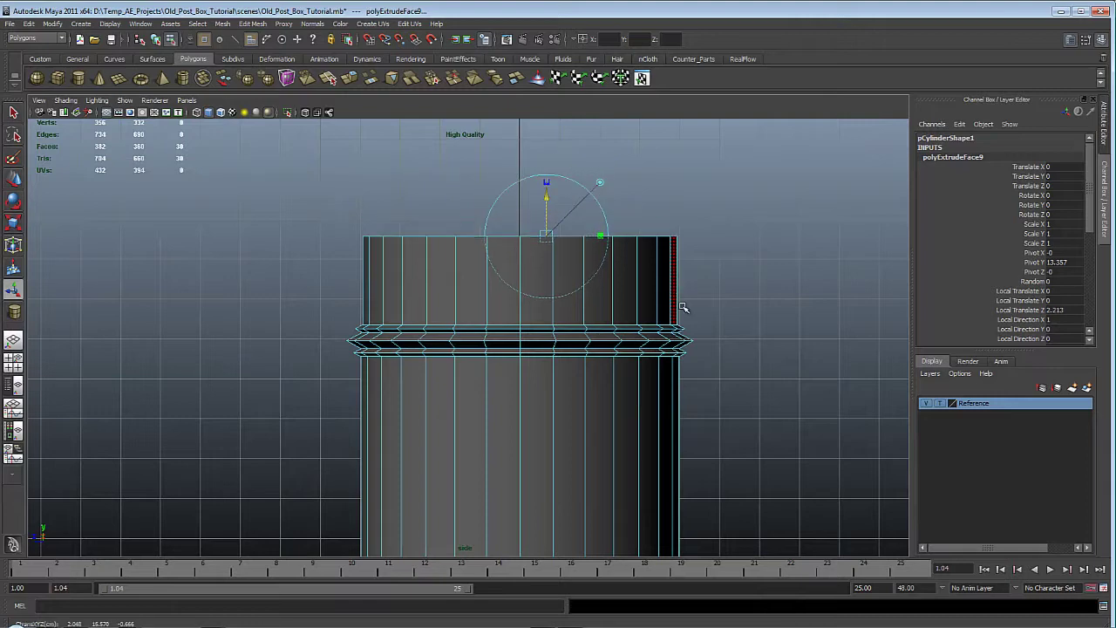
{"action": "middle_click_drag", "start_coordinate": [691, 251], "coordinate": [703, 329]}
{"action": "scroll", "coordinate": [671, 331], "scroll_direction": "up", "scroll_amount": 1}
{"action": "middle_click_drag", "start_coordinate": [607, 379], "coordinate": [650, 367], "text": "alt"}
{"action": "right_click_drag", "start_coordinate": [728, 324], "coordinate": [777, 359], "text": "alt"}
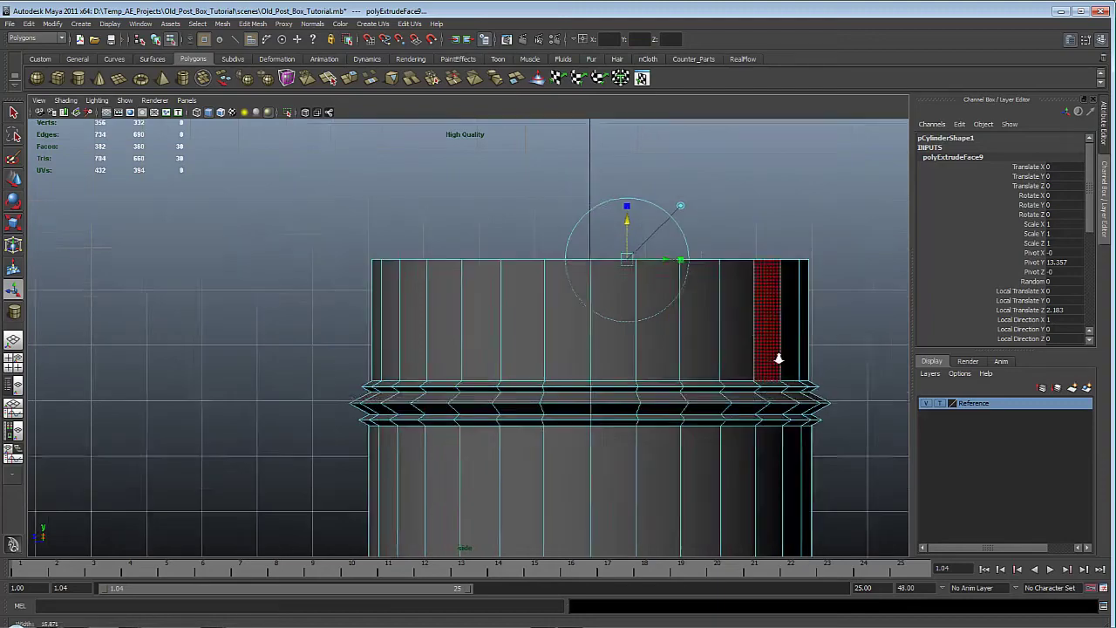
{"action": "middle_click_drag", "start_coordinate": [732, 306], "coordinate": [731, 354], "text": "alt"}
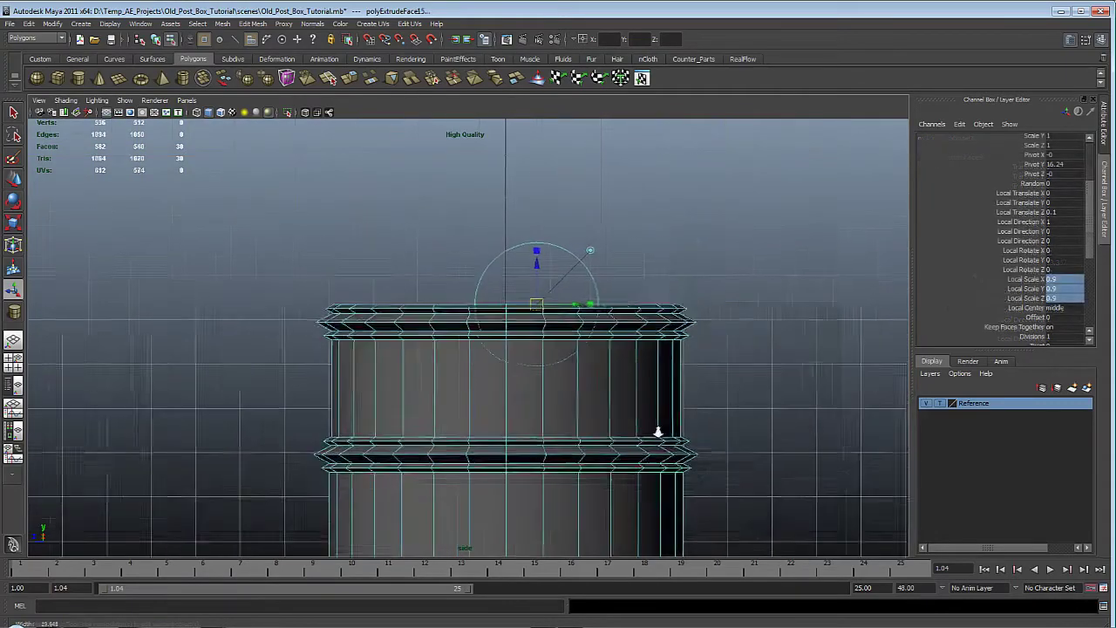
Extrude the top faces above the second moulding and snap them to the grid with Local Translate Z 0.66
{"action": "key", "text": "g"}
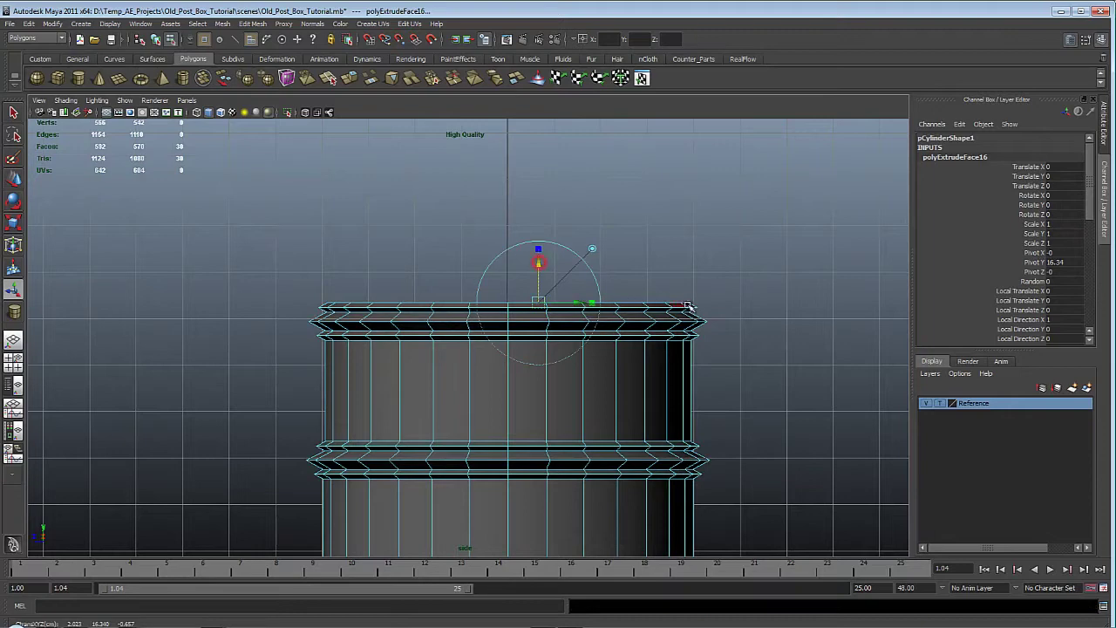
{"action": "left_click_drag", "start_coordinate": [540, 262], "coordinate": [540, 250]}
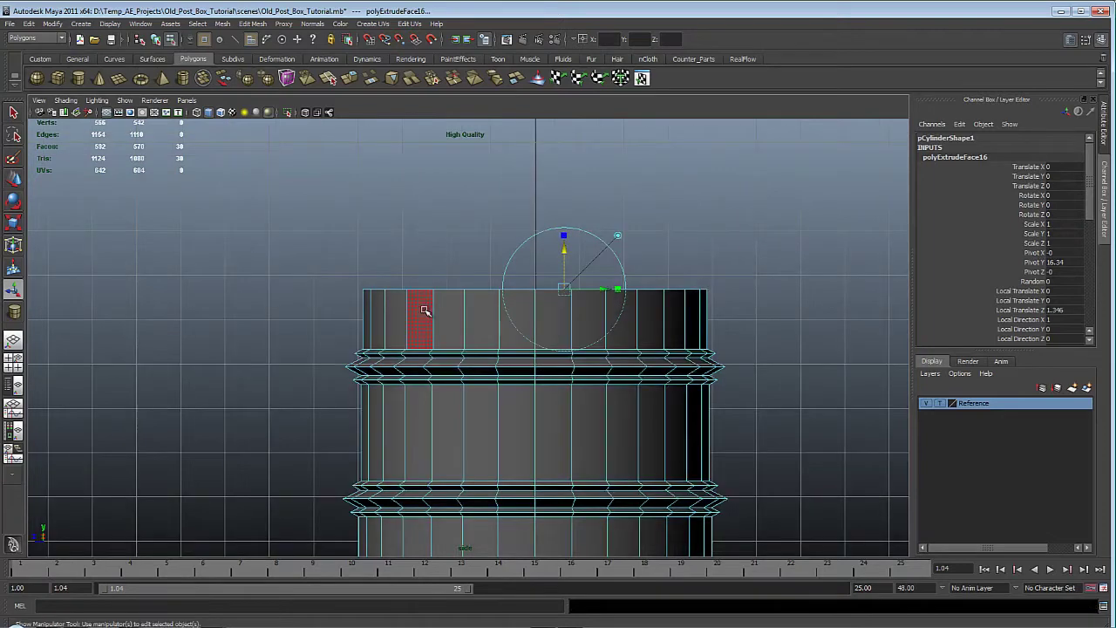
{"action": "key", "text": "x"}
{"action": "middle_click", "coordinate": [426, 313]}
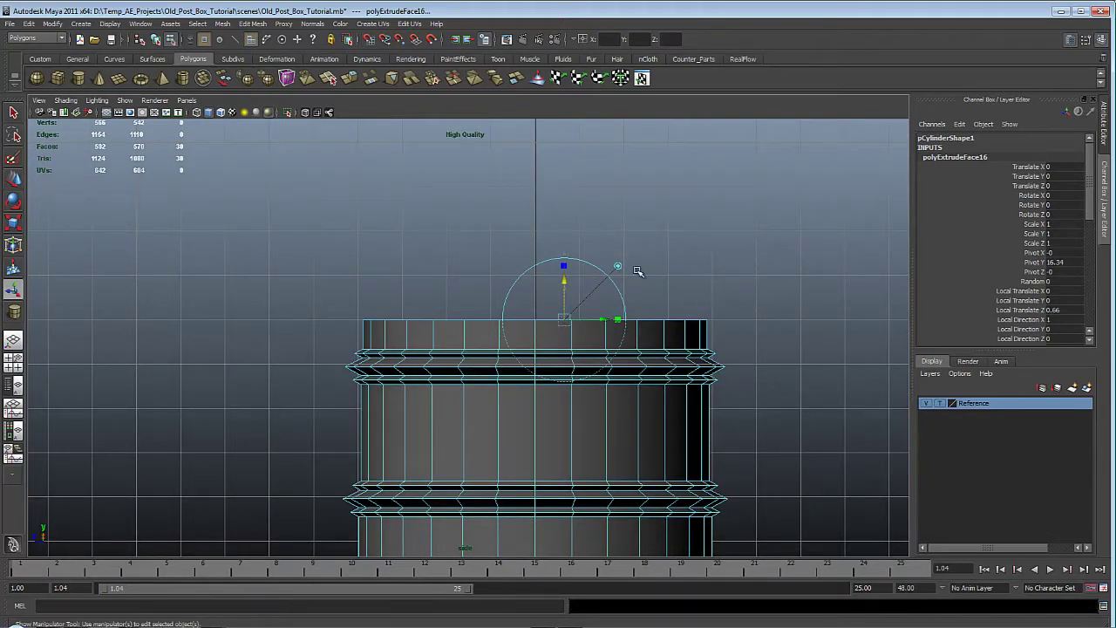
Extrude the top faces up 1 unit and scale them outward to about 1.13 to flare the head
{"action": "key", "text": "g"}
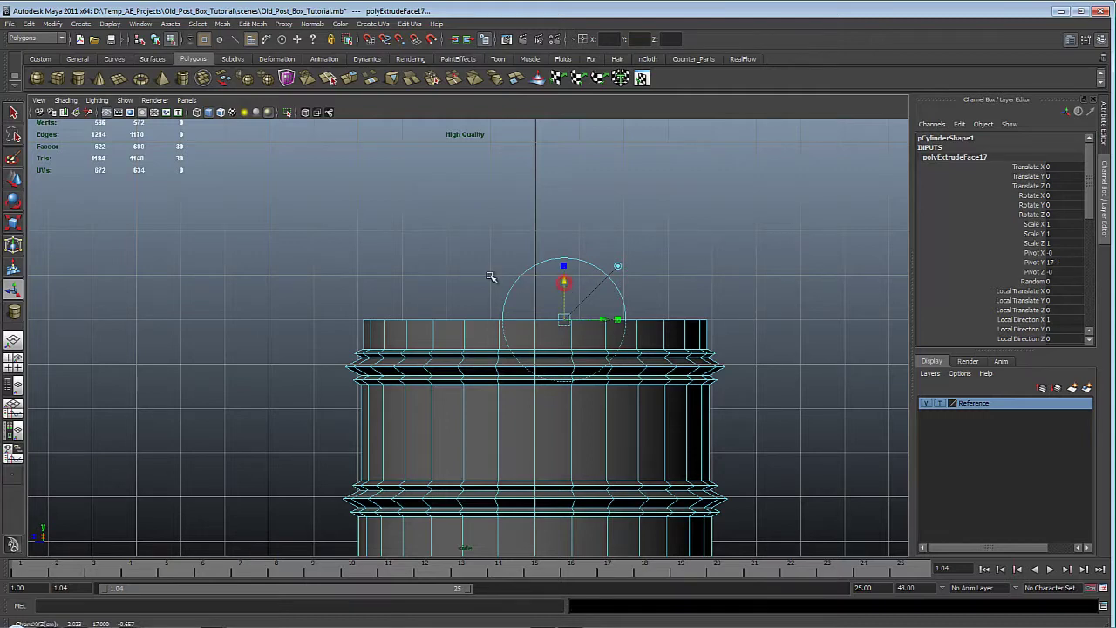
{"action": "middle_click_drag", "start_coordinate": [486, 274], "coordinate": [497, 233]}
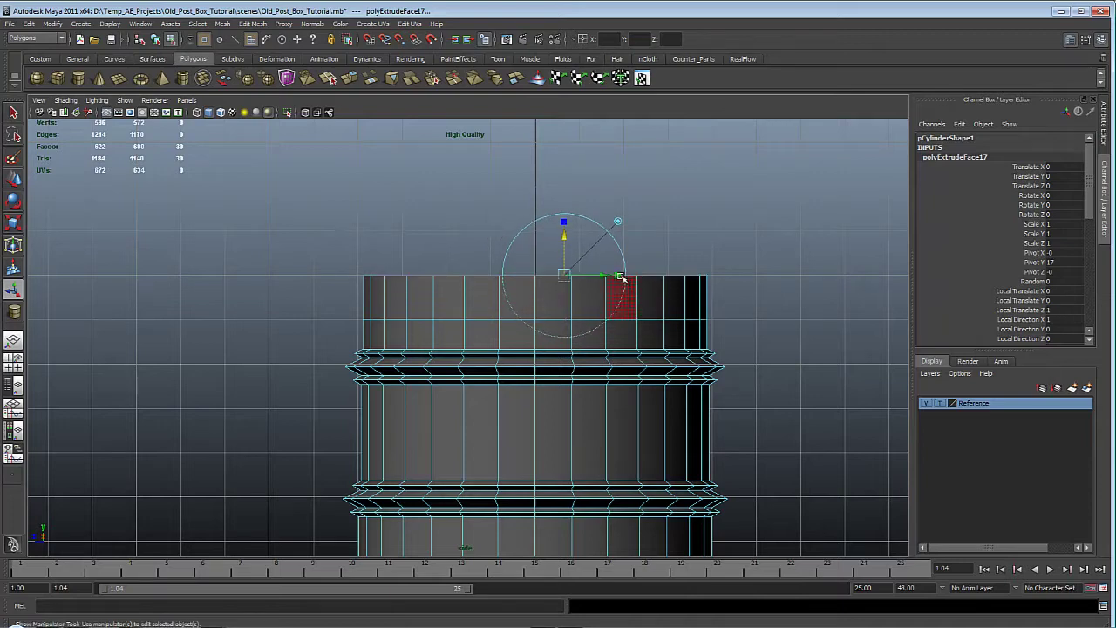
{"action": "left_click", "coordinate": [617, 275]}
{"action": "left_click", "coordinate": [565, 275]}
{"action": "middle_click_drag", "start_coordinate": [672, 248], "coordinate": [646, 251]}
Extrude the flared top faces straight up, snapping them to the grid at Local Translate Z 1
{"action": "key", "text": "g"}
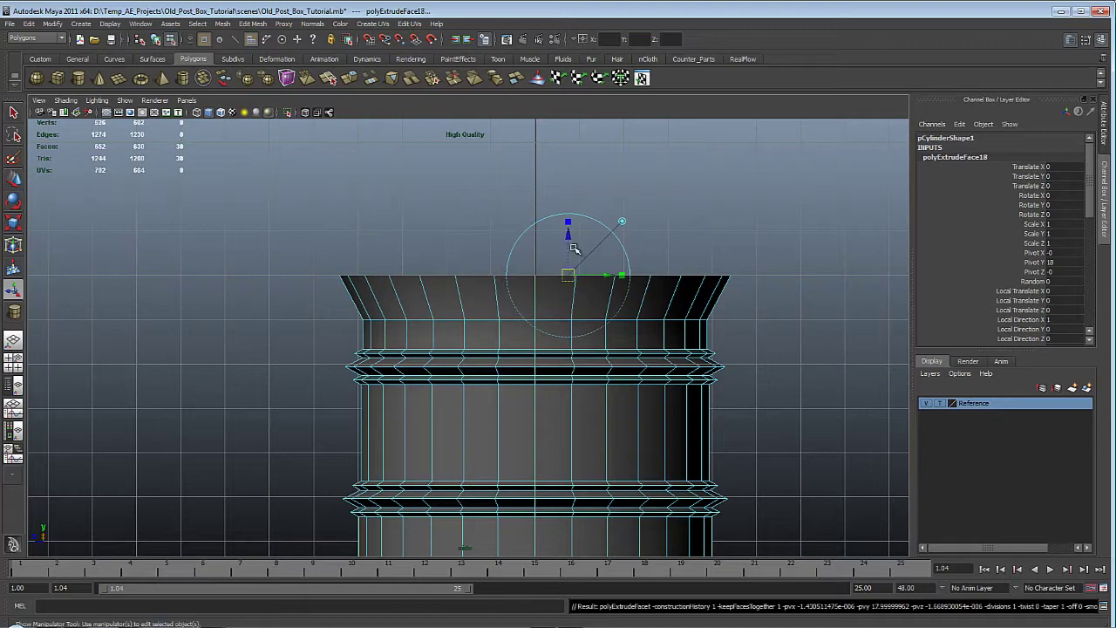
{"action": "left_click_drag", "start_coordinate": [572, 244], "coordinate": [491, 195]}
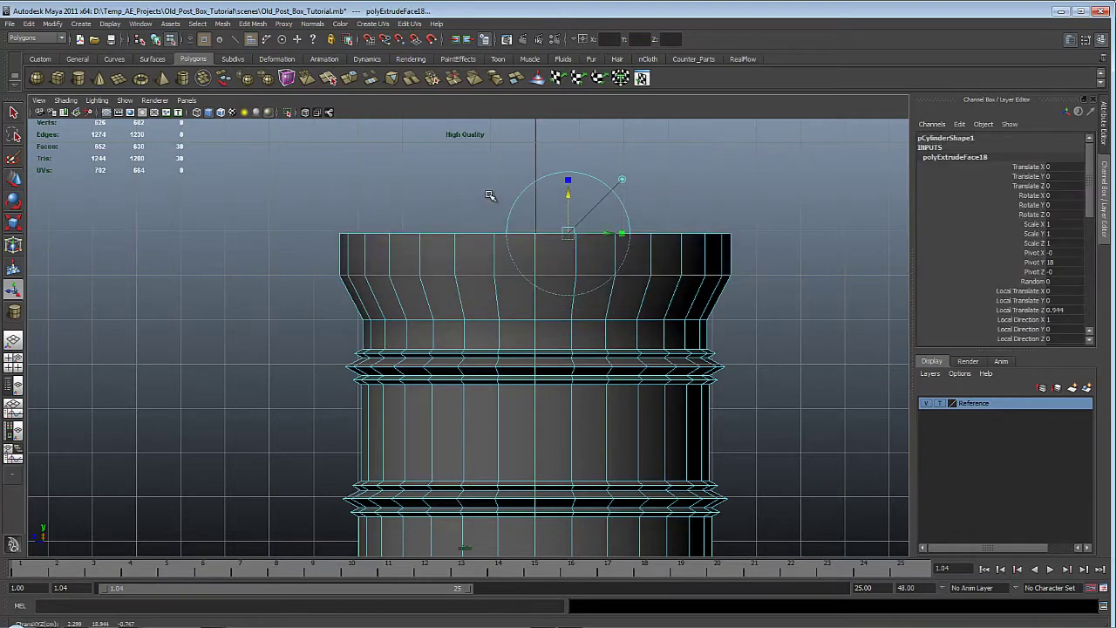
{"action": "key", "text": "x"}
{"action": "middle_click_drag", "start_coordinate": [478, 229], "coordinate": [483, 232]}
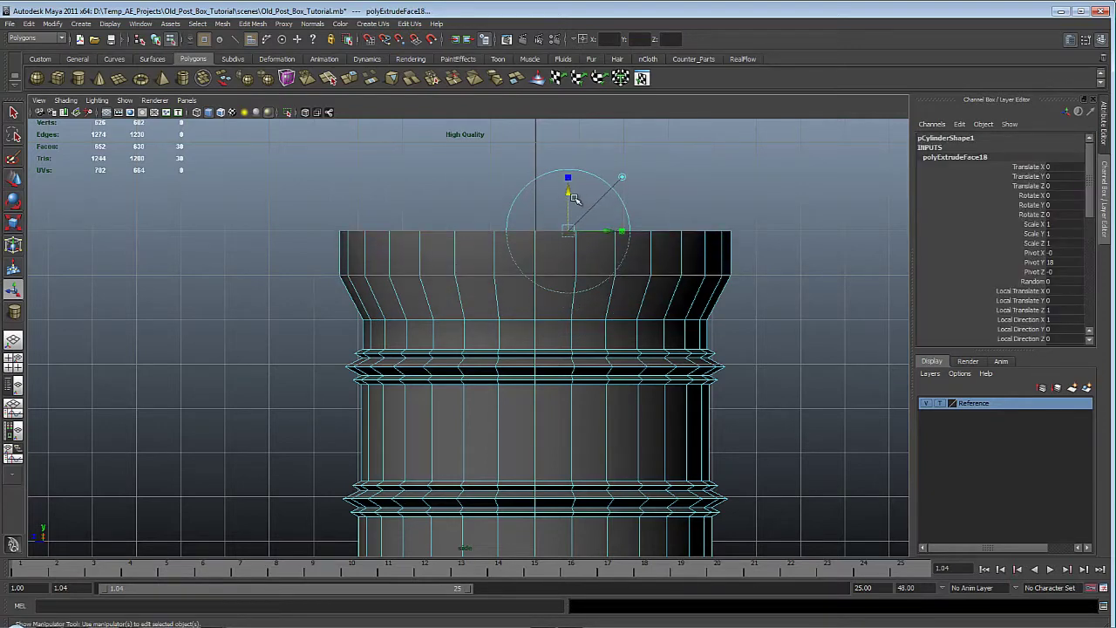
Extrude the top faces outward into a projecting lip, and extrude them up about 0.35 with a flare of about 1.1
{"action": "key", "text": "g"}
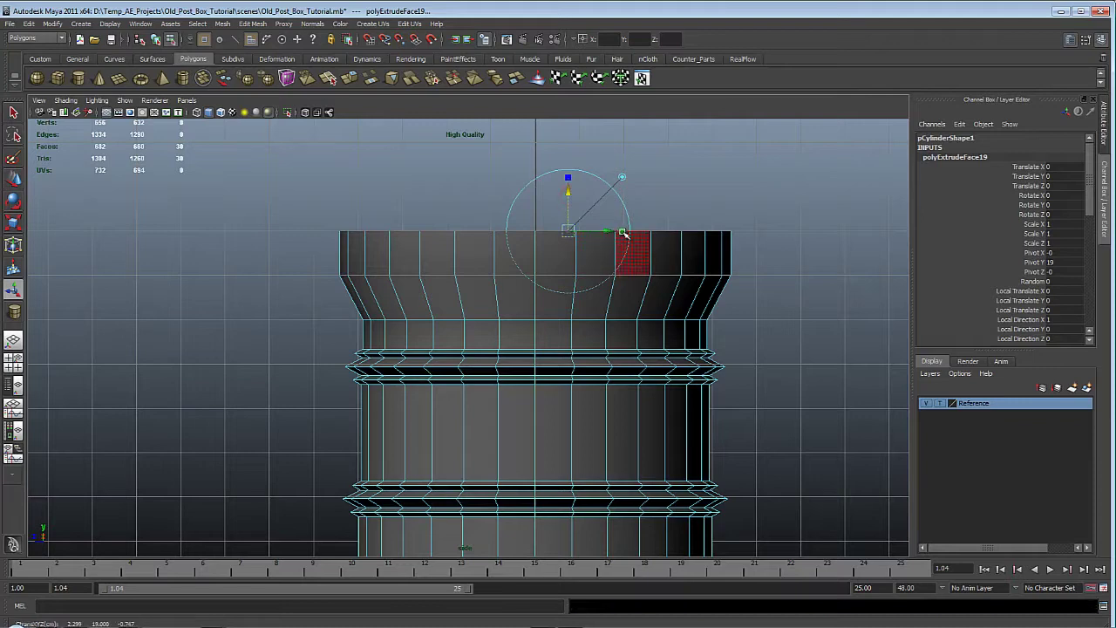
{"action": "left_click", "coordinate": [568, 231]}
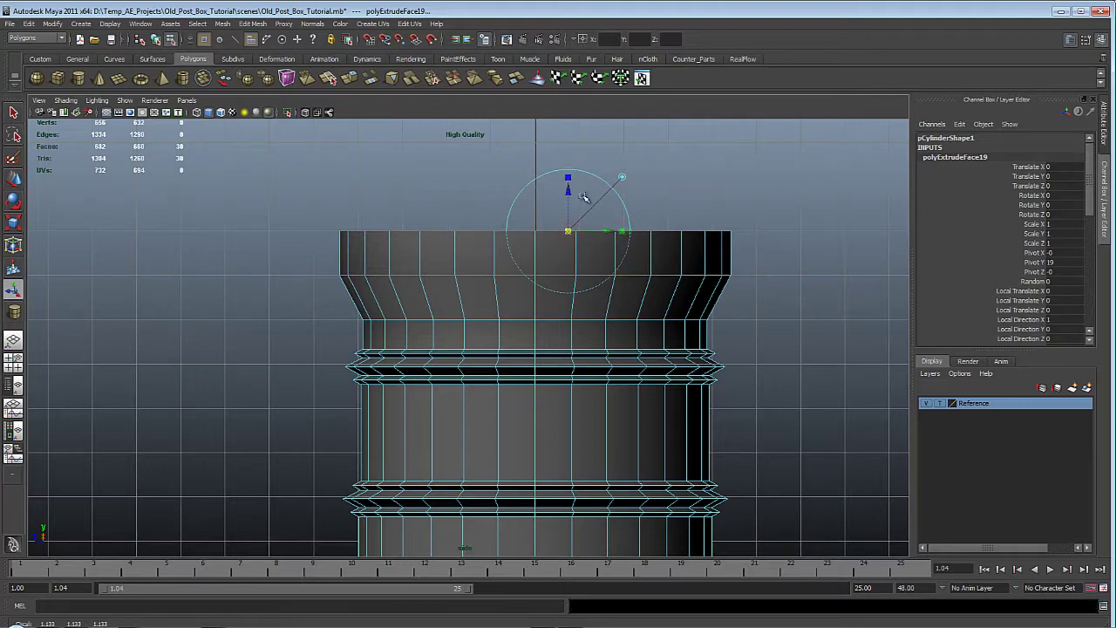
{"action": "key", "text": "g"}
{"action": "left_click", "coordinate": [572, 191]}
{"action": "middle_click_drag", "start_coordinate": [492, 185], "coordinate": [497, 174]}
{"action": "left_click", "coordinate": [620, 213]}
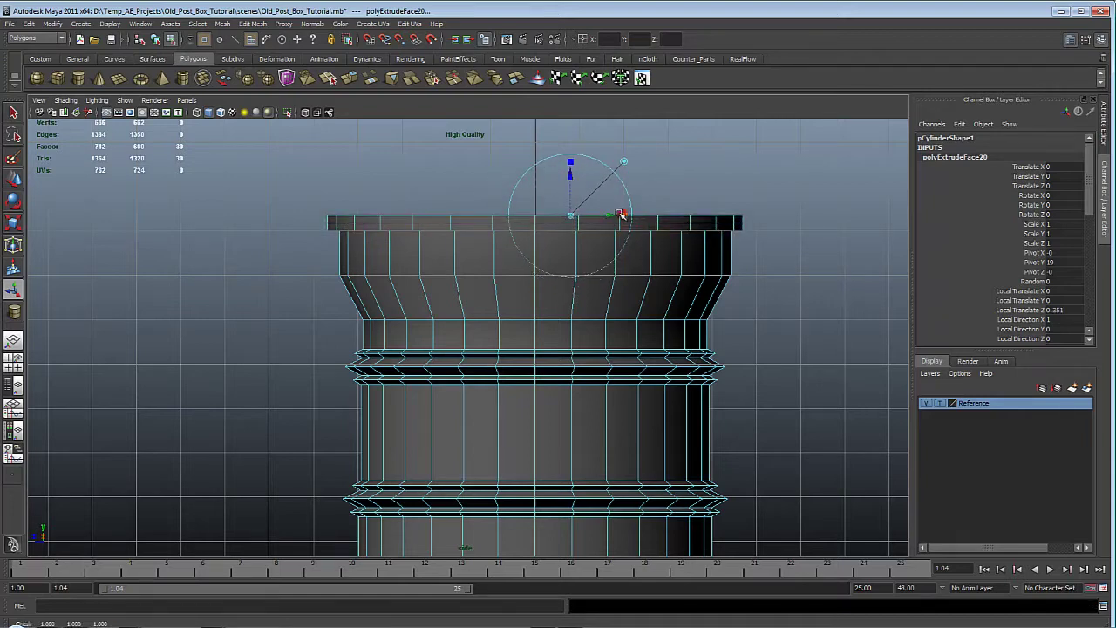
{"action": "middle_click_drag", "start_coordinate": [344, 215], "coordinate": [349, 218]}
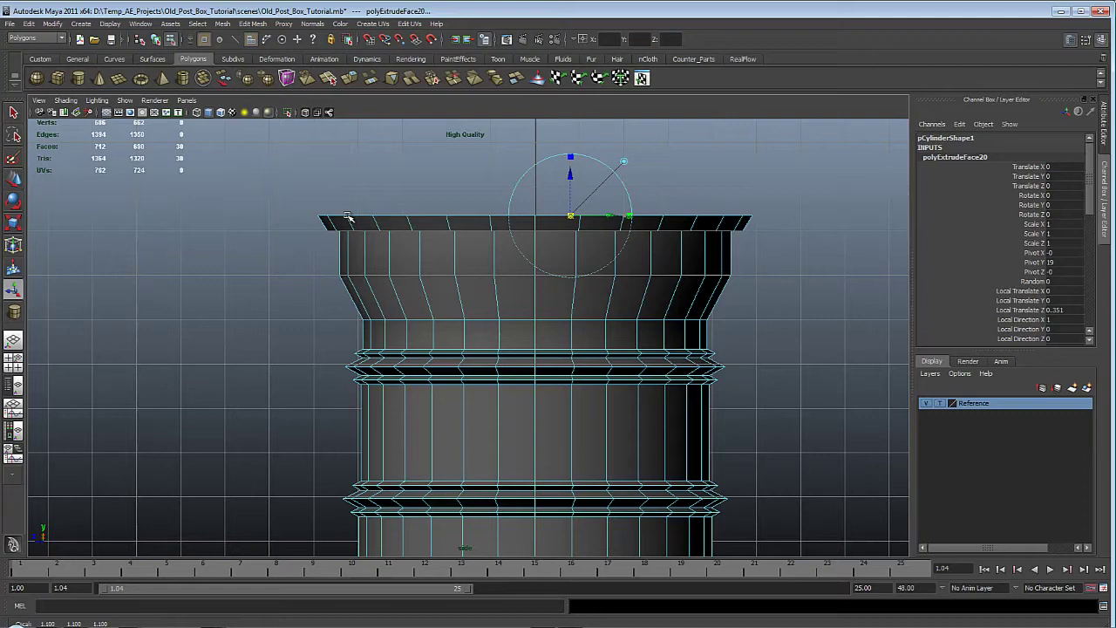
Extrude the lip's top faces up about 0.4 and scale them inward to slope the cap
{"action": "key", "text": "g"}
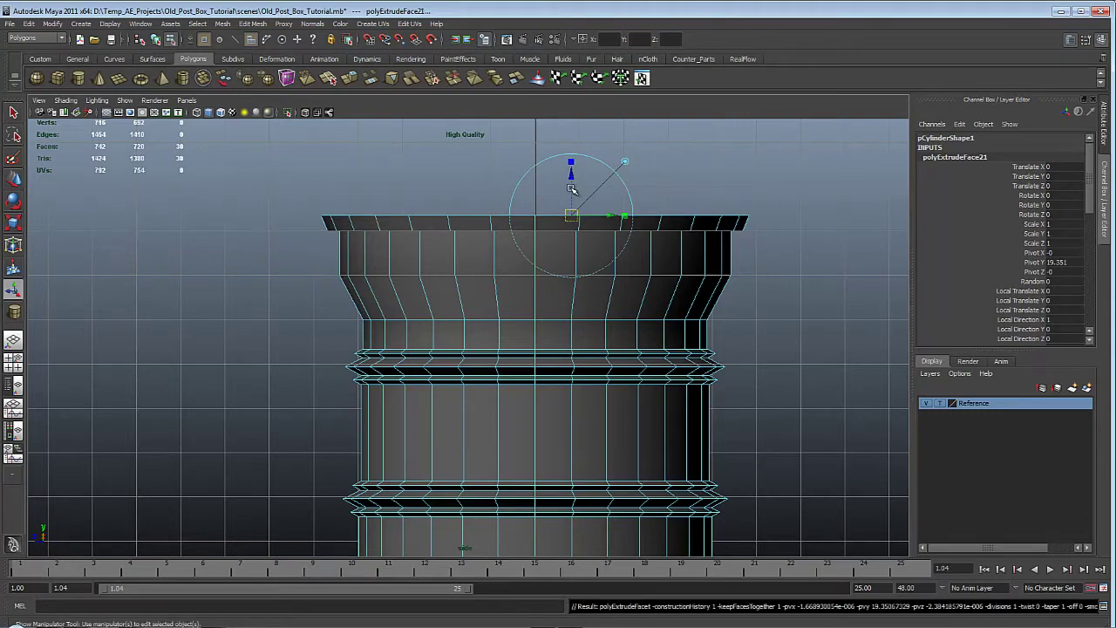
{"action": "middle_click_drag", "start_coordinate": [456, 190], "coordinate": [456, 173]}
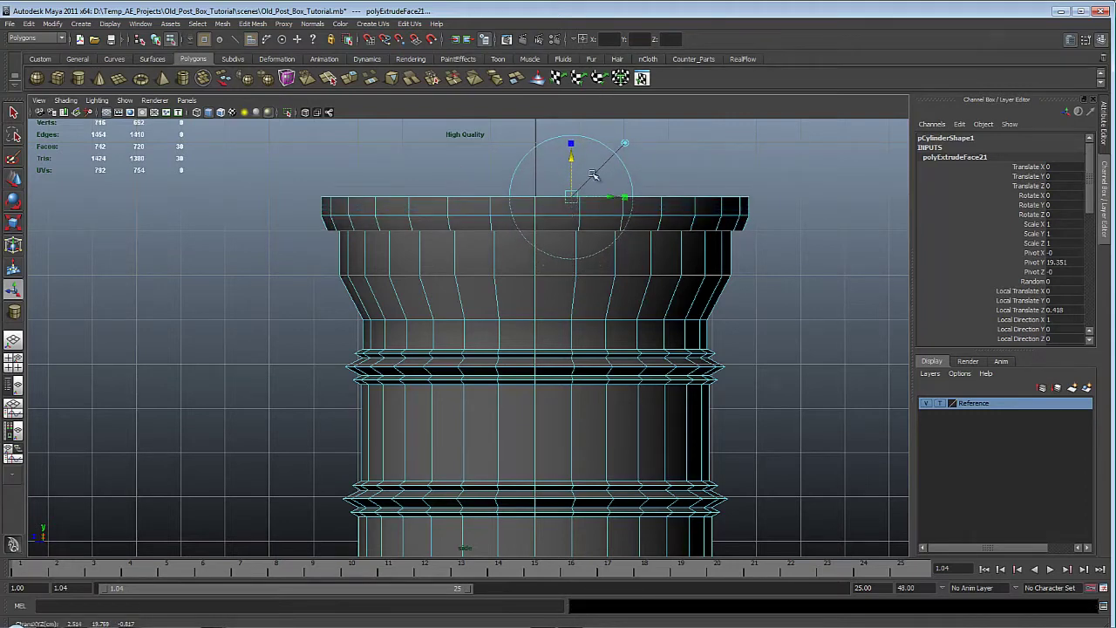
{"action": "left_click", "coordinate": [627, 197]}
{"action": "left_click", "coordinate": [572, 197]}
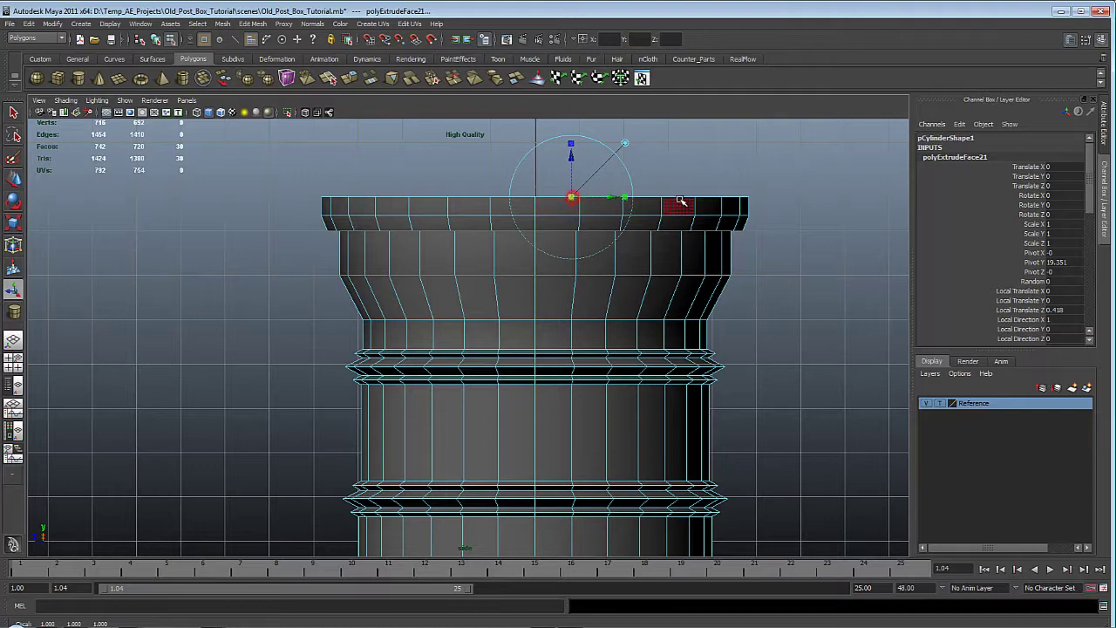
{"action": "middle_click_drag", "start_coordinate": [680, 203], "coordinate": [649, 200]}
{"action": "left_click_drag", "start_coordinate": [573, 160], "coordinate": [573, 157]}
Extrude the cap's top faces up about 0.36 and scale them inward to a small central disc
{"action": "key", "text": "g"}
{"action": "middle_click_drag", "start_coordinate": [717, 162], "coordinate": [712, 146]}
{"action": "left_click", "coordinate": [620, 179]}
{"action": "left_click", "coordinate": [566, 180]}
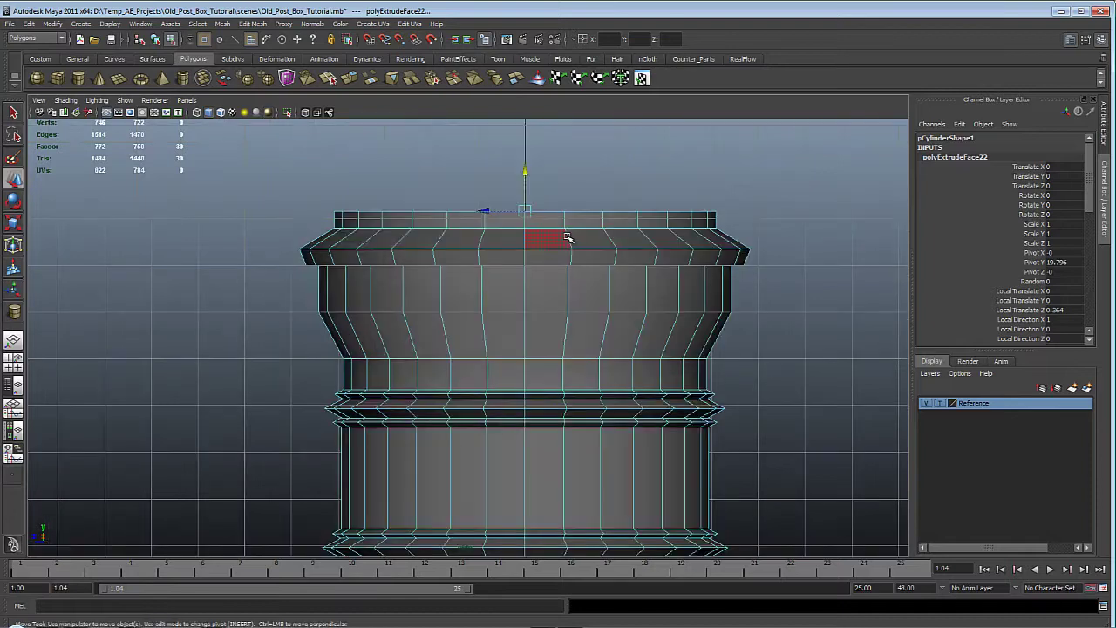
{"action": "key", "text": "r"}
{"action": "middle_click_drag", "start_coordinate": [619, 198], "coordinate": [458, 247]}
{"action": "key", "text": "w"}
Switch to the perspective view, clear the face selection and hide the Reference layer to inspect the post box
{"action": "key", "text": "space"}
{"action": "left_click_drag", "start_coordinate": [643, 184], "coordinate": [637, 162]}
{"action": "left_click_drag", "start_coordinate": [629, 176], "coordinate": [641, 190], "text": "alt"}
{"action": "scroll", "coordinate": [643, 187], "scroll_direction": "down", "scroll_amount": 10}
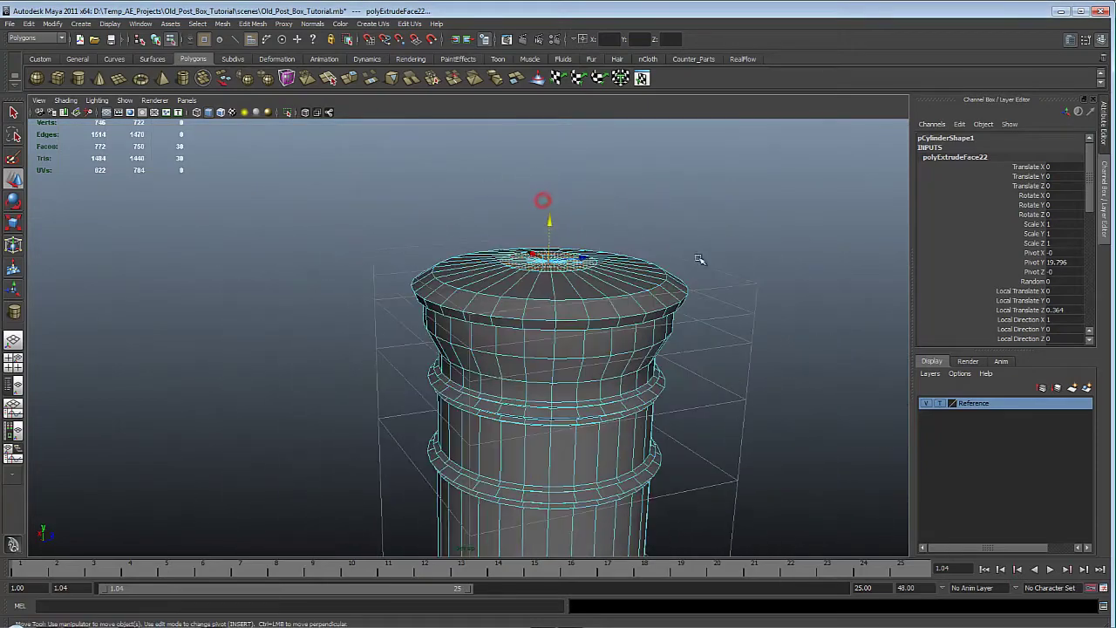
{"action": "left_click_drag", "start_coordinate": [538, 256], "coordinate": [485, 269], "text": "alt"}
{"action": "right_click_drag", "start_coordinate": [486, 268], "coordinate": [600, 357], "text": "alt"}
{"action": "middle_click_drag", "start_coordinate": [600, 358], "coordinate": [686, 245], "text": "alt"}
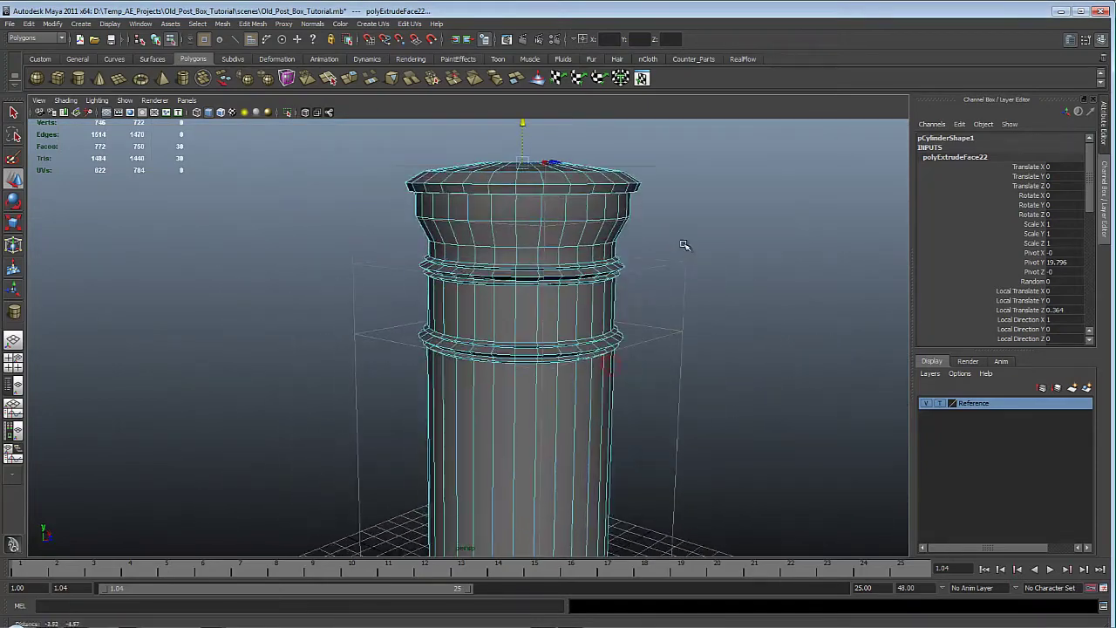
{"action": "left_click", "coordinate": [690, 245]}
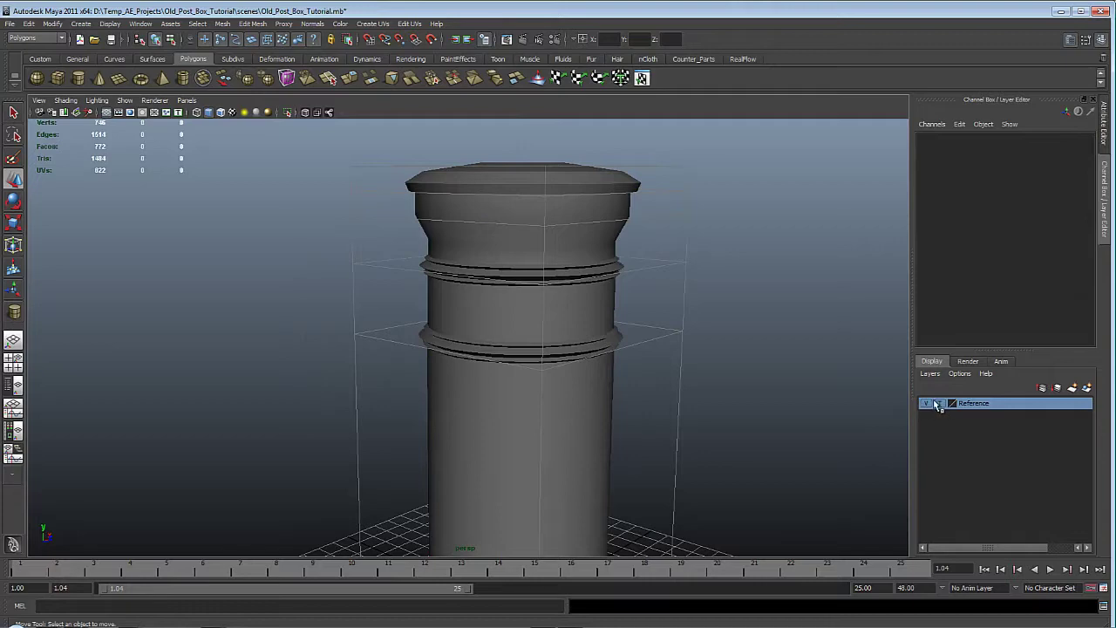
{"action": "left_click", "coordinate": [927, 404]}
{"action": "right_click_drag", "start_coordinate": [532, 182], "coordinate": [665, 430], "text": "alt"}
{"action": "left_click_drag", "start_coordinate": [605, 388], "coordinate": [510, 312], "text": "alt"}
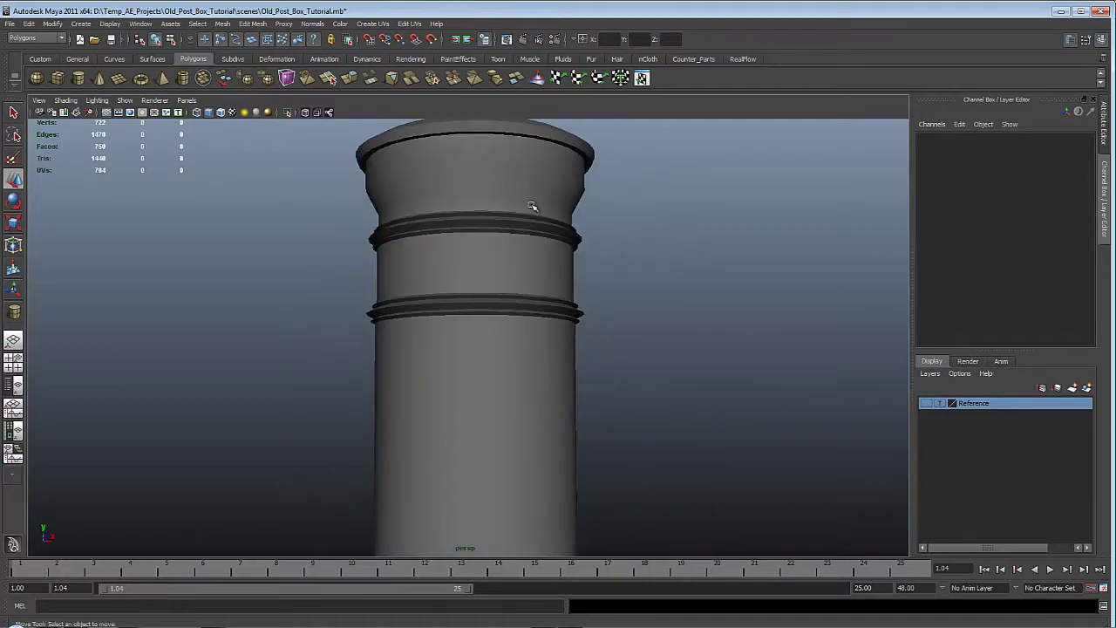
{"action": "left_click_drag", "start_coordinate": [532, 206], "coordinate": [539, 401], "text": "alt"}
Select the edge loop where the neck's flare meets the upright band below the cap, and bevel it with 3 segments
{"action": "left_click", "coordinate": [481, 276]}
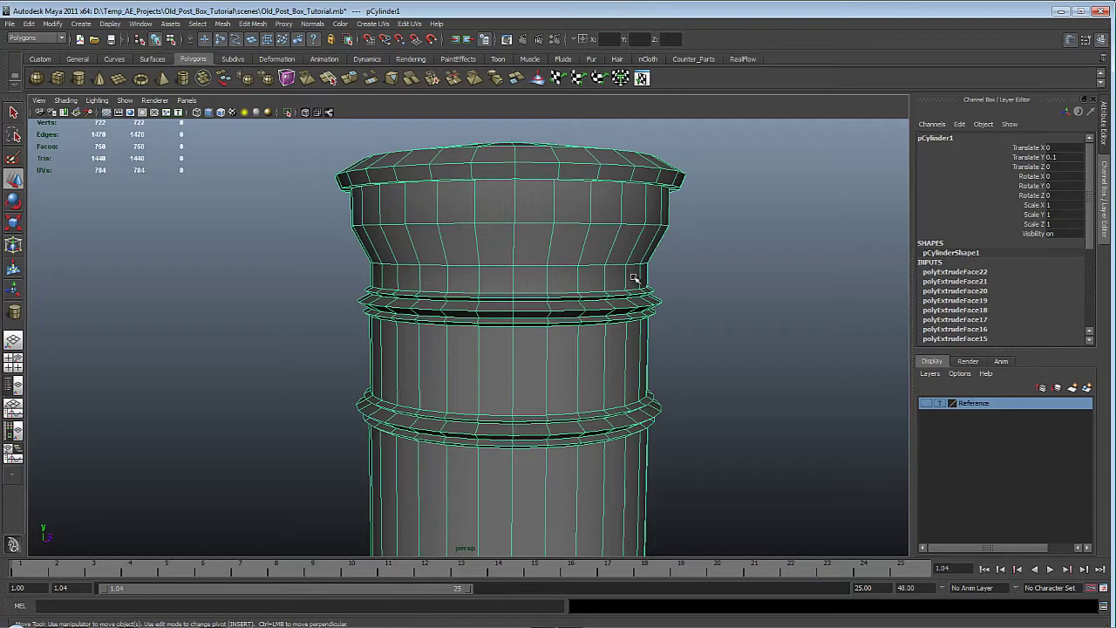
{"action": "key", "text": "F8"}
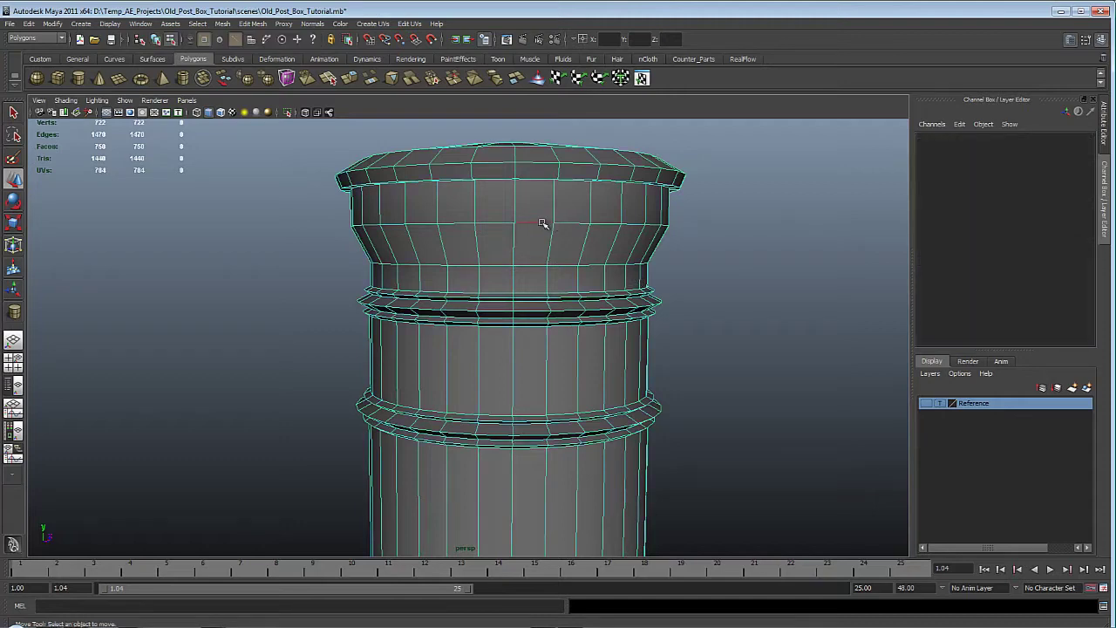
{"action": "double_click", "coordinate": [542, 224]}
{"action": "right_click_drag", "start_coordinate": [445, 250], "coordinate": [466, 274], "text": "alt"}
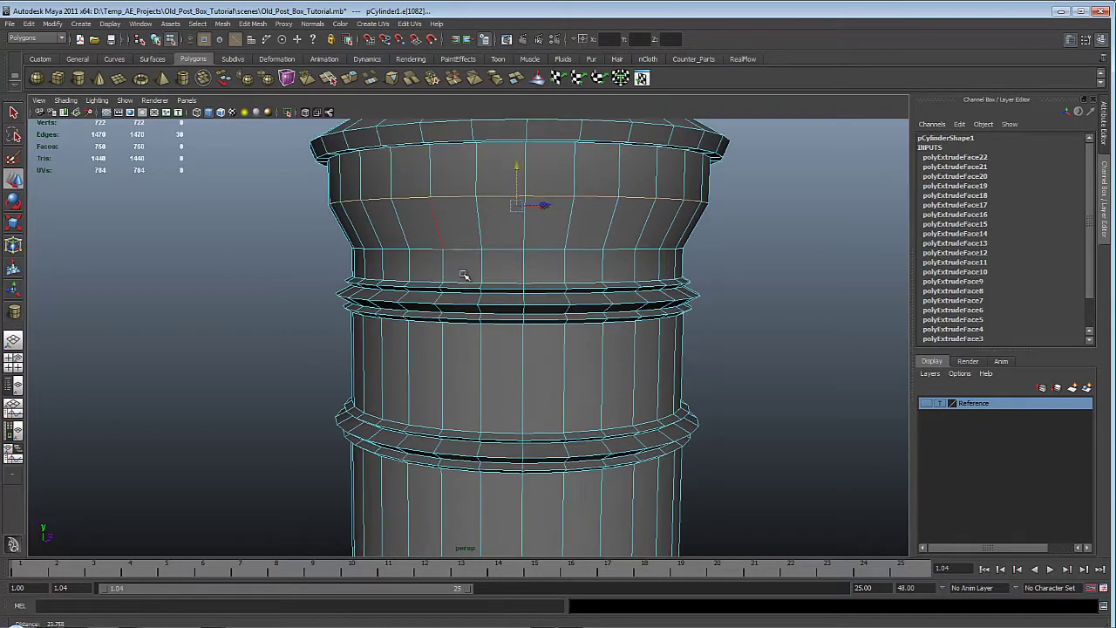
{"action": "left_click_drag", "start_coordinate": [462, 238], "coordinate": [520, 257], "text": "alt"}
{"action": "right_click", "coordinate": [520, 257], "text": "shift"}
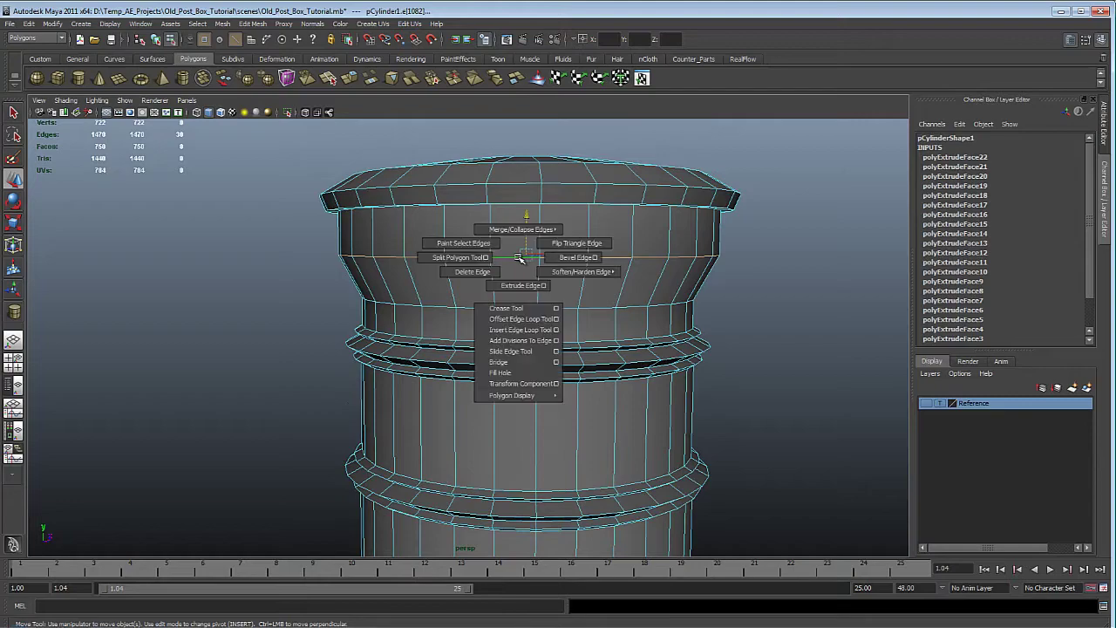
{"action": "left_click", "coordinate": [571, 257]}
{"action": "middle_click_drag", "start_coordinate": [633, 269], "coordinate": [593, 268], "text": "alt"}
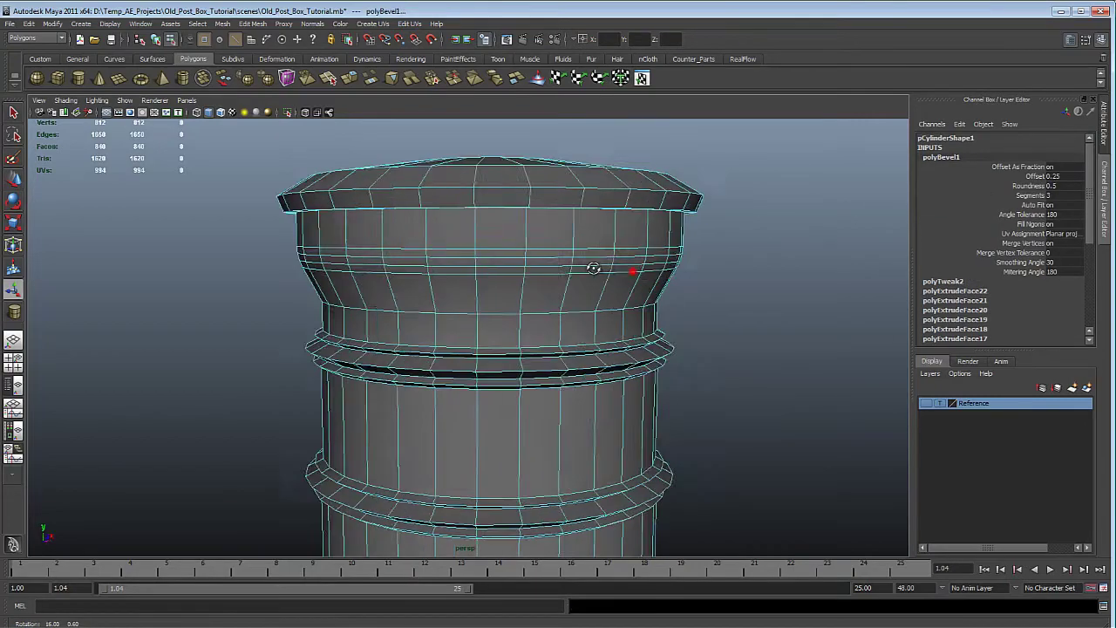
{"action": "left_click_drag", "start_coordinate": [593, 268], "coordinate": [573, 257], "text": "alt"}
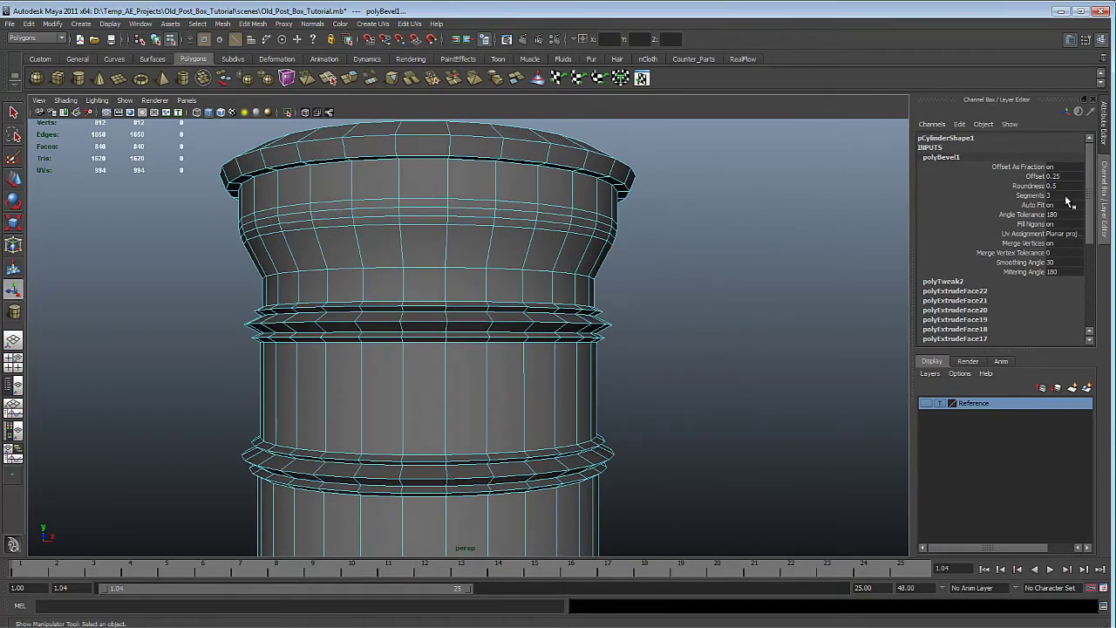
Select the outermost middle edge loop of both the upper and lower mouldings and bevel the two loops together
{"action": "left_click_drag", "start_coordinate": [499, 273], "coordinate": [567, 329], "text": "alt"}
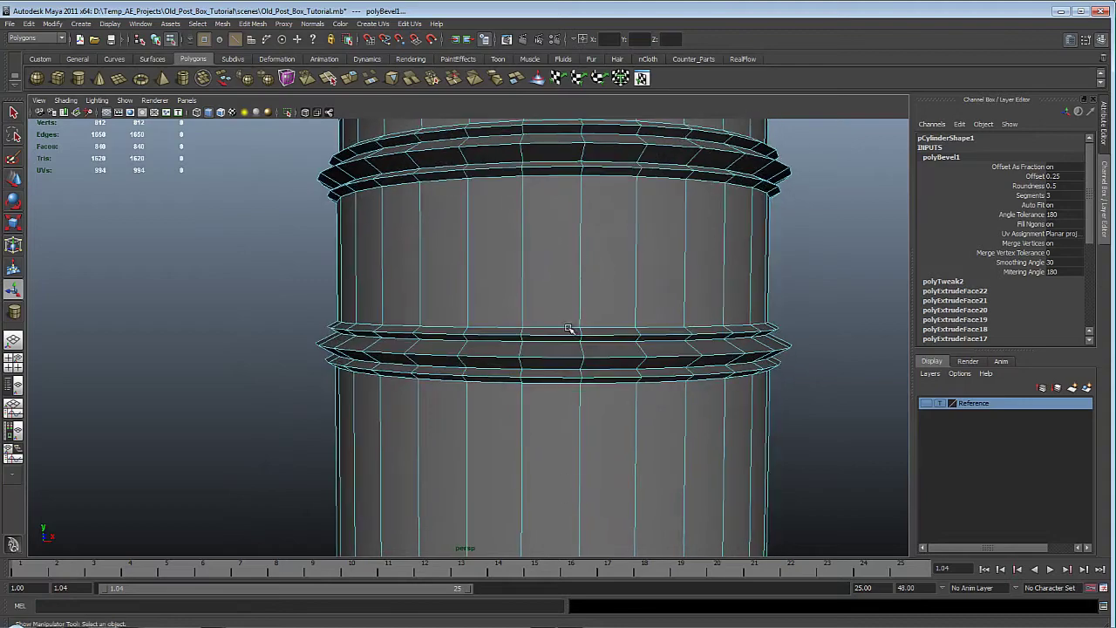
{"action": "middle_click_drag", "start_coordinate": [603, 296], "coordinate": [593, 330], "text": "alt"}
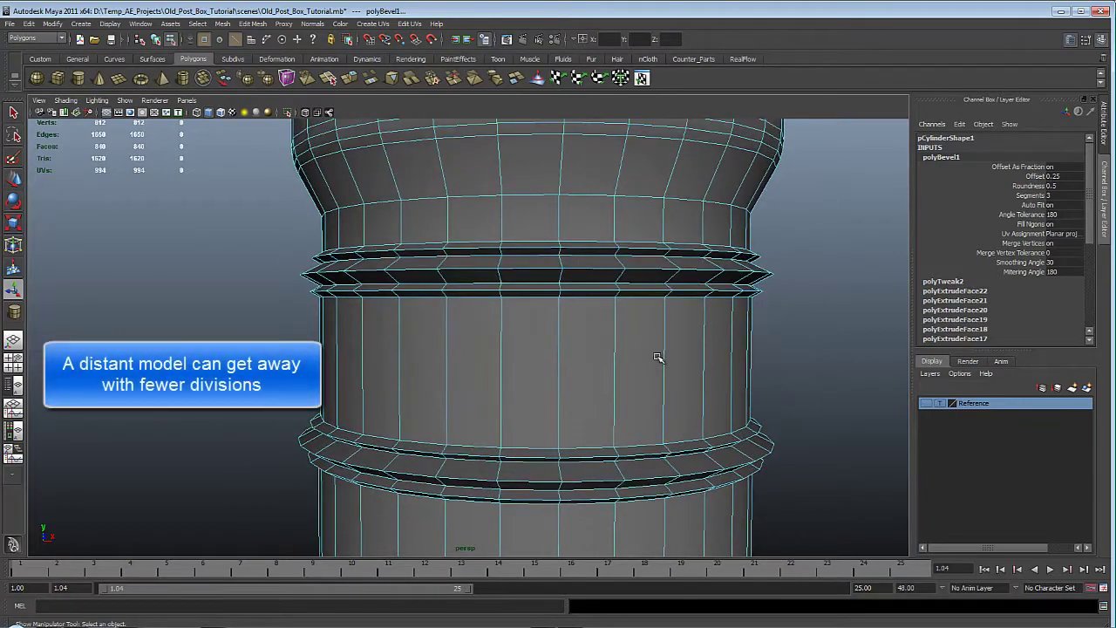
{"action": "right_click_drag", "start_coordinate": [660, 358], "coordinate": [452, 265], "text": "alt"}
{"action": "right_click_drag", "start_coordinate": [599, 264], "coordinate": [722, 427], "text": "alt"}
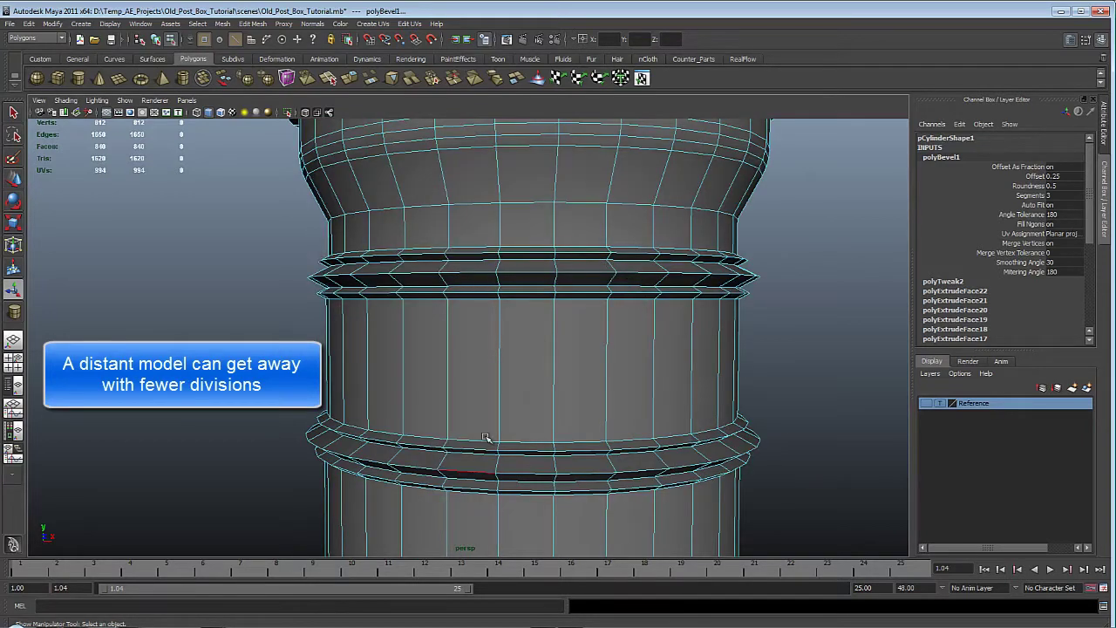
{"action": "left_click", "coordinate": [412, 250]}
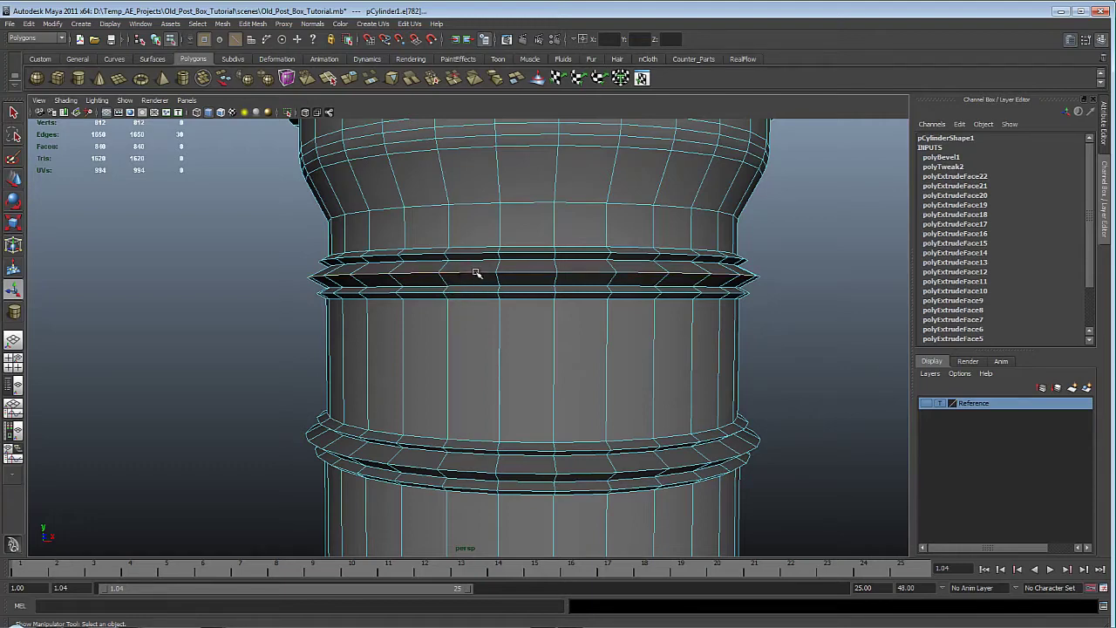
{"action": "double_click", "coordinate": [478, 473], "text": "shift"}
{"action": "right_click_drag", "start_coordinate": [608, 419], "coordinate": [579, 407], "text": "alt"}
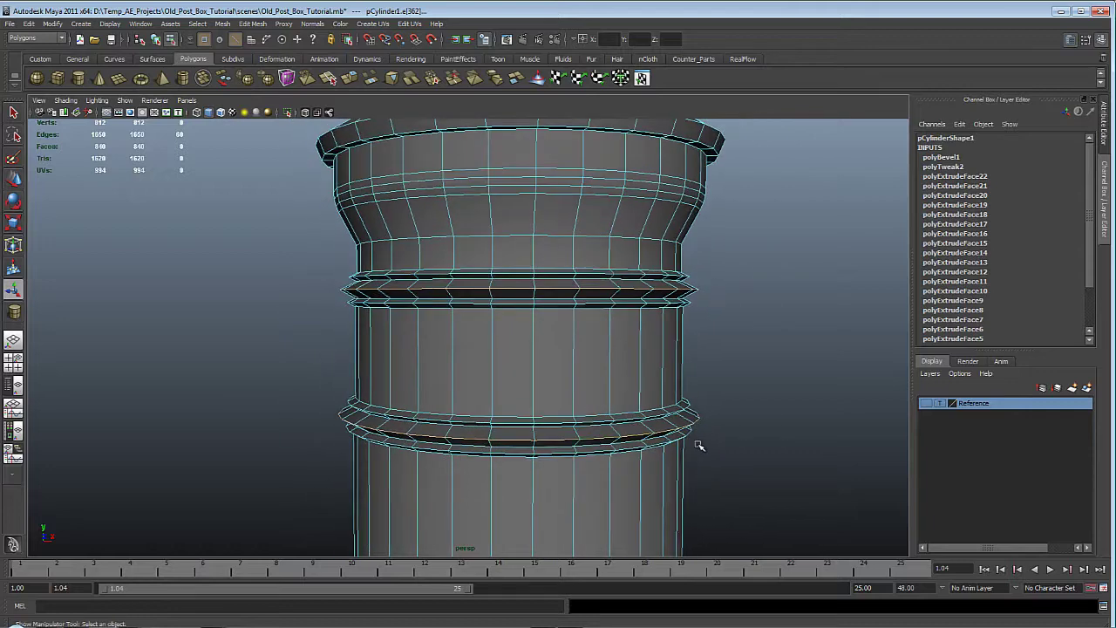
{"action": "right_click", "coordinate": [641, 431], "text": "shift"}
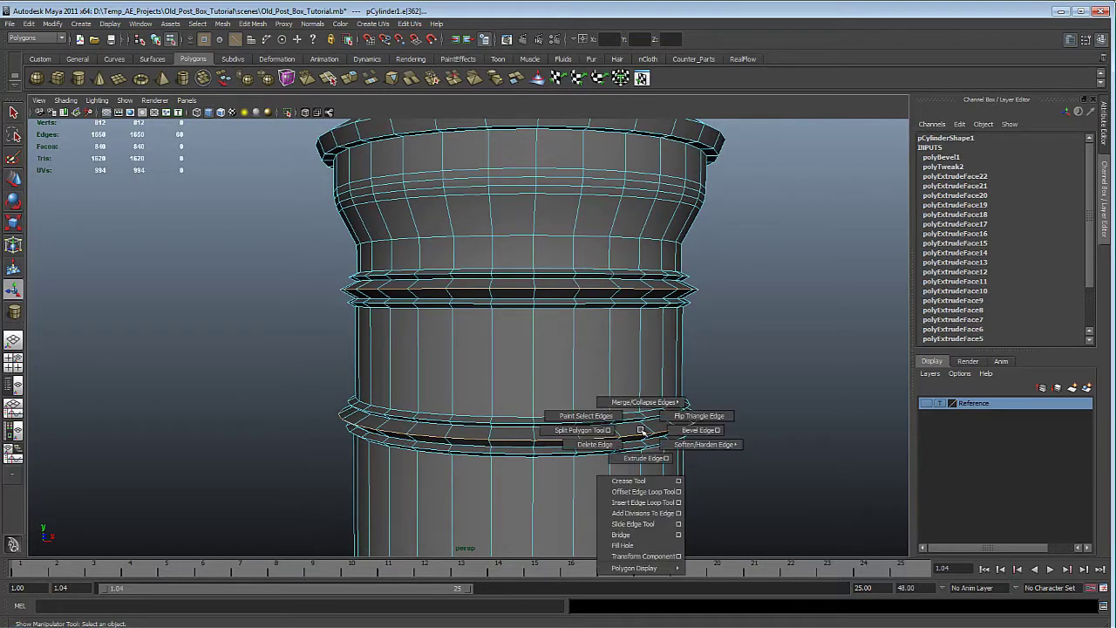
{"action": "left_click", "coordinate": [697, 430]}
{"action": "scroll", "coordinate": [543, 324], "scroll_direction": "up", "scroll_amount": 2}
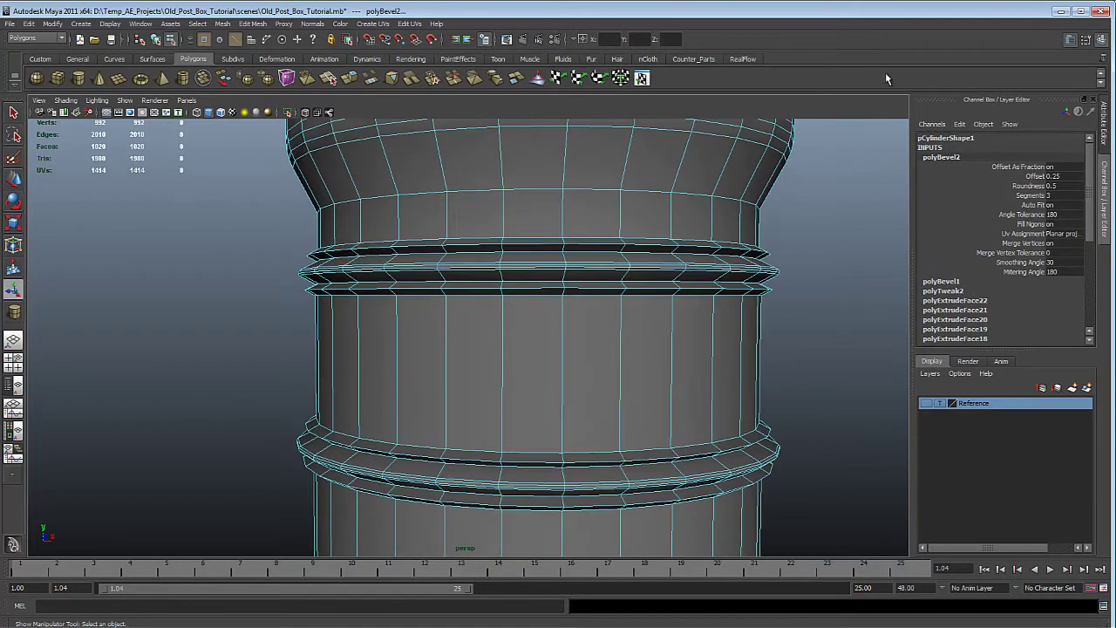
Set the middle moulding bevel's offset to 0.45 and its segments to 2
{"action": "left_click", "coordinate": [1037, 176]}
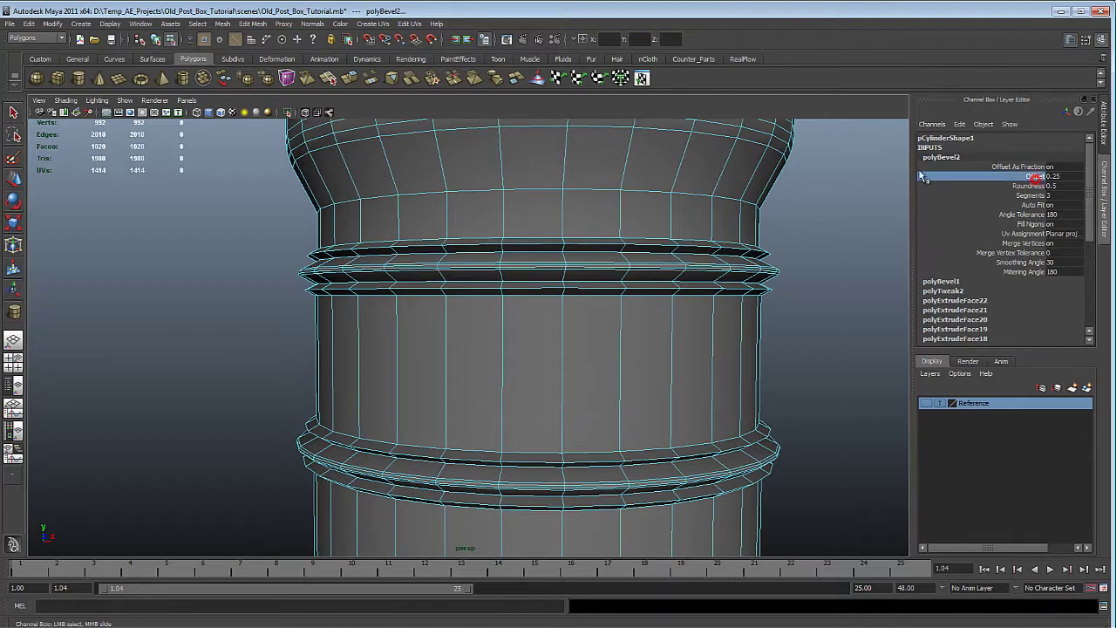
{"action": "middle_click_drag", "start_coordinate": [721, 211], "coordinate": [1032, 216]}
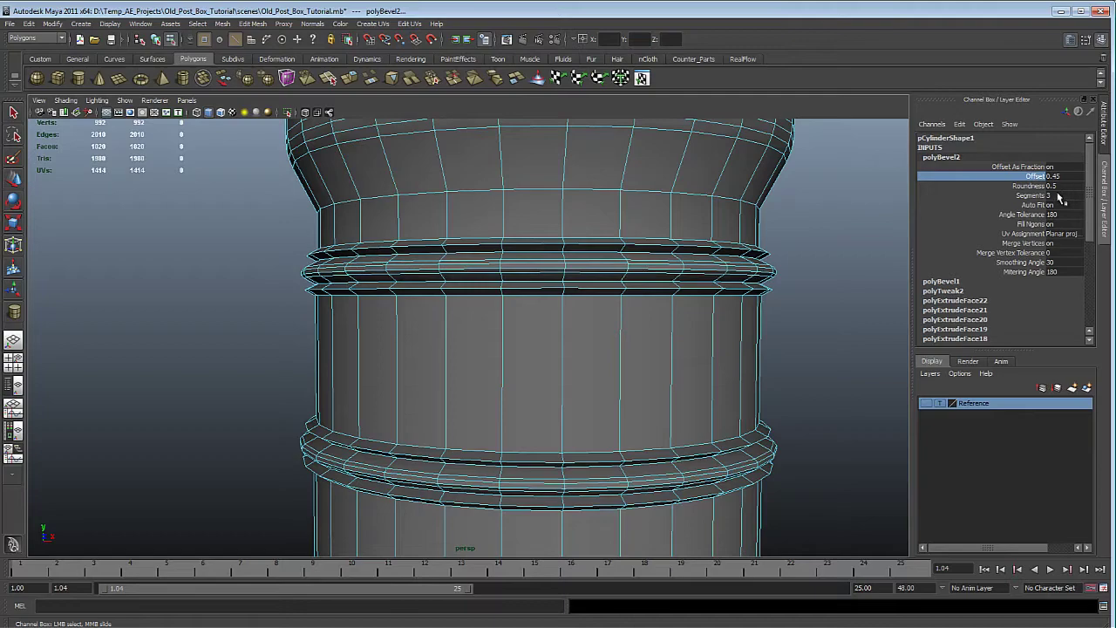
{"action": "double_click", "coordinate": [1057, 196]}
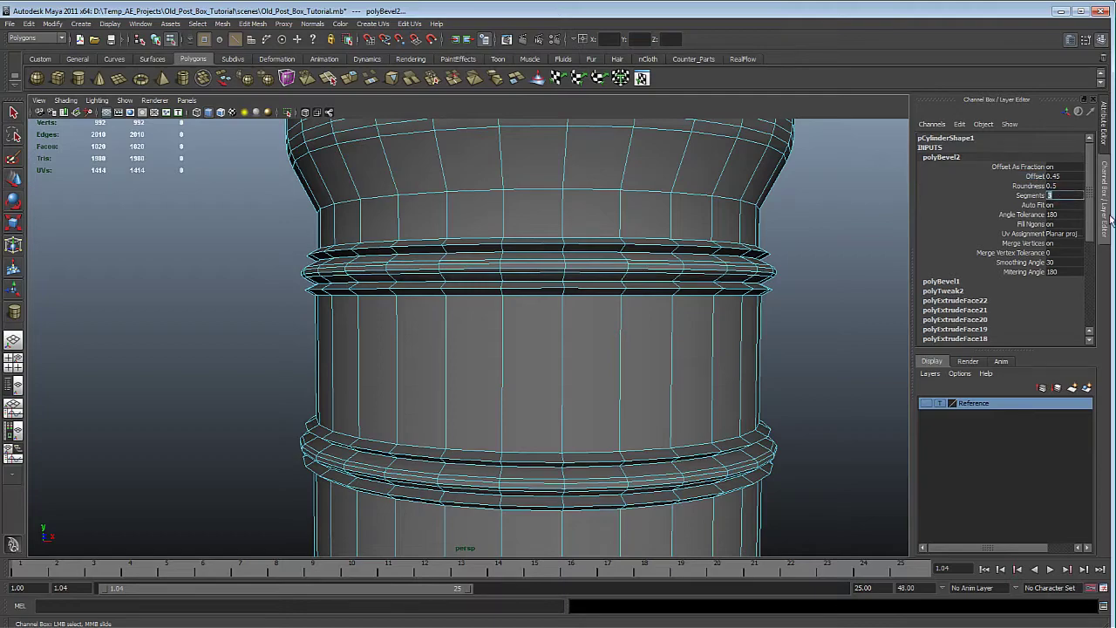
{"action": "type", "text": "2"}
{"action": "key", "text": "Return"}
{"action": "left_click_drag", "start_coordinate": [562, 320], "coordinate": [553, 346], "text": "alt"}
{"action": "scroll", "coordinate": [443, 266], "scroll_direction": "up", "scroll_amount": 2}
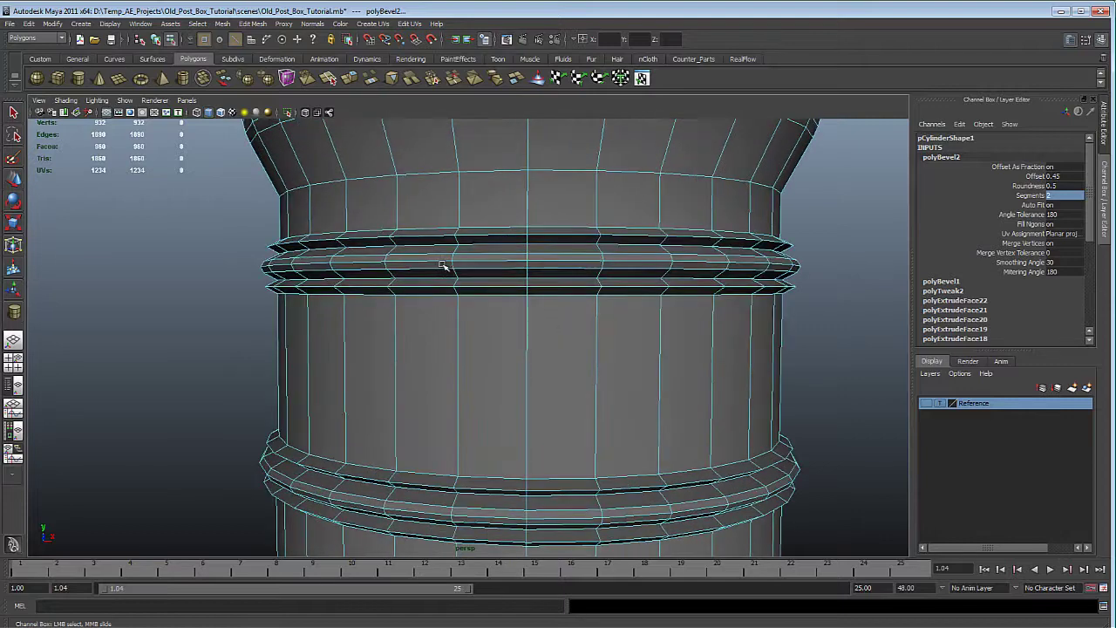
Bevel the four thin outer ridge loops above and below the middle ridges of both mouldings, using 2 segments and a 0.3 offset
{"action": "left_click", "coordinate": [479, 236]}
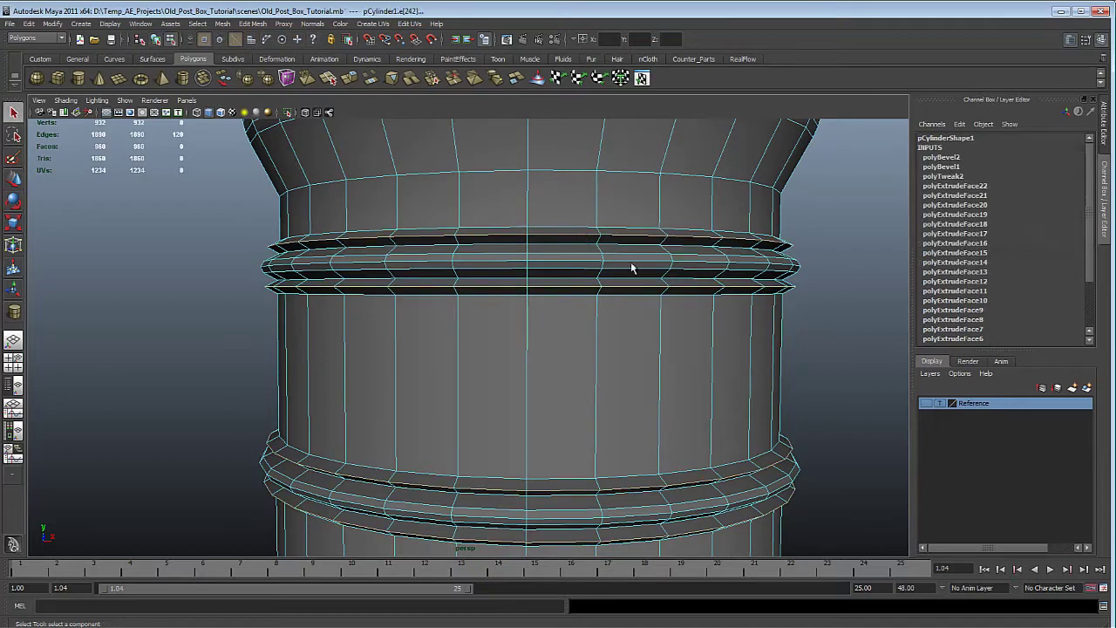
{"action": "right_click_drag", "start_coordinate": [628, 269], "coordinate": [664, 273], "text": "shift"}
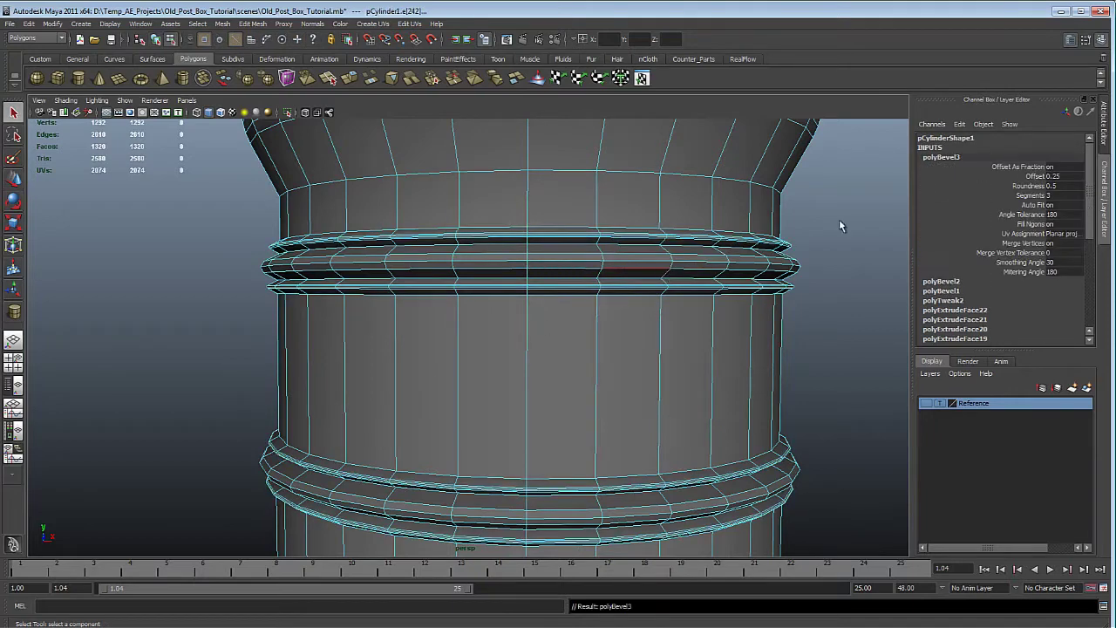
{"action": "double_click", "coordinate": [1065, 195]}
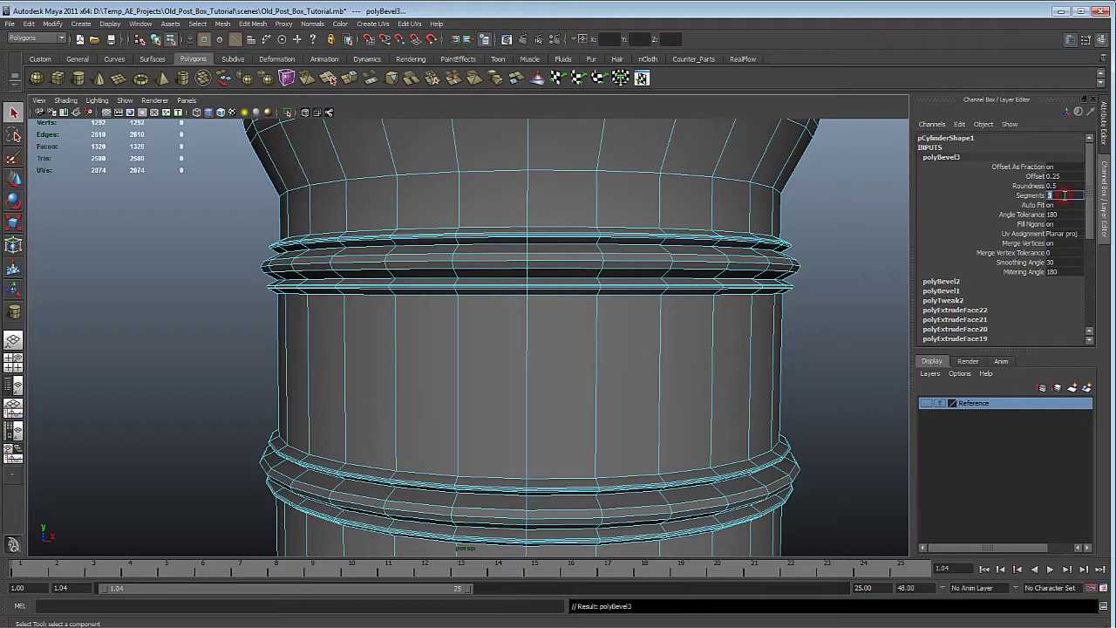
{"action": "type", "text": "2"}
{"action": "key", "text": "Return"}
{"action": "right_click_drag", "start_coordinate": [744, 312], "coordinate": [872, 261], "text": "alt"}
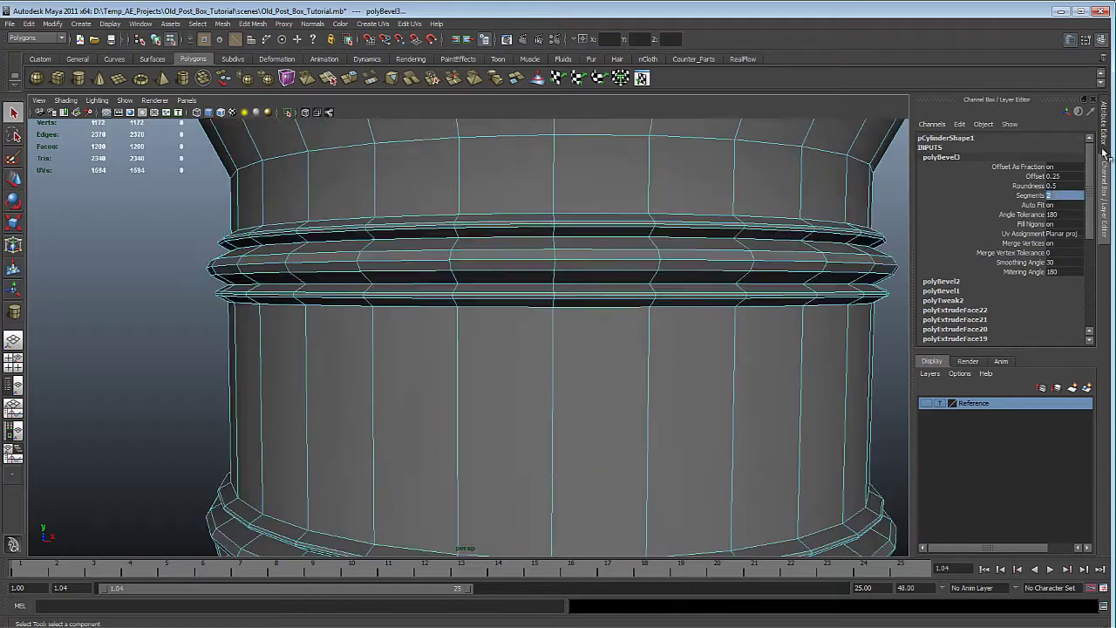
{"action": "double_click", "coordinate": [1055, 176]}
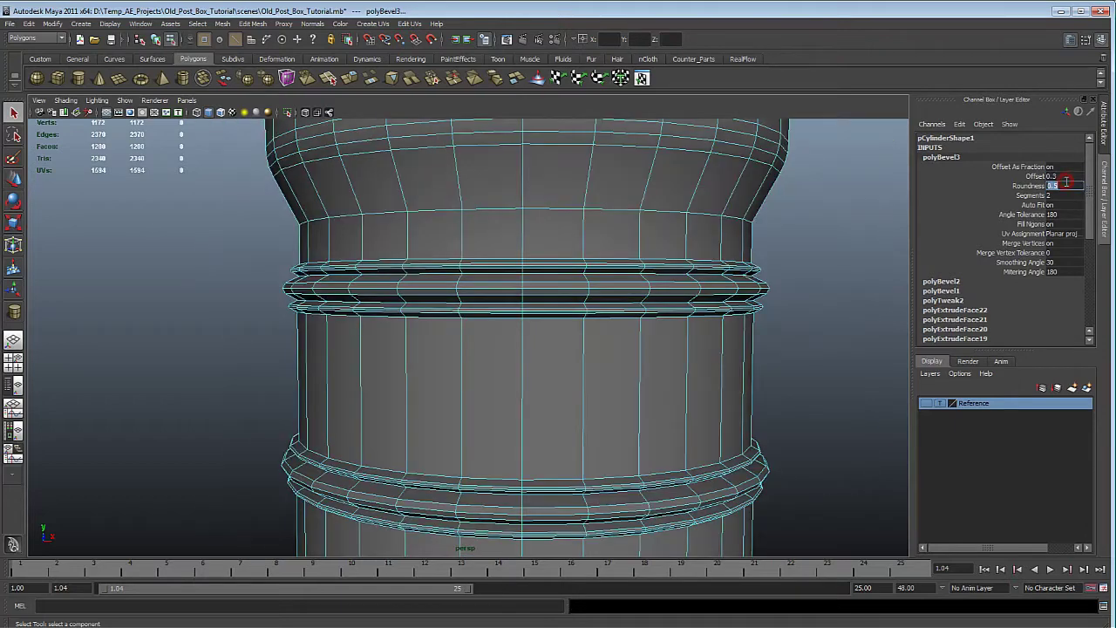
{"action": "left_click", "coordinate": [1067, 180]}
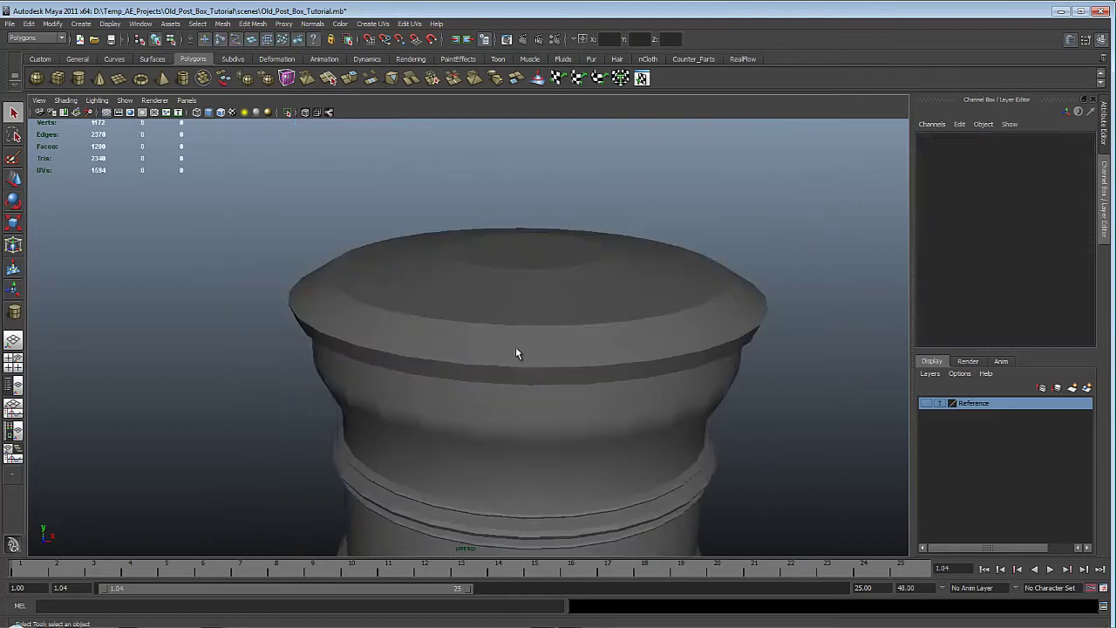
Select the edge loop around the cap lip's outer rim and bevel it with 3 segments and a 0.25 offset
{"action": "left_click", "coordinate": [577, 358]}
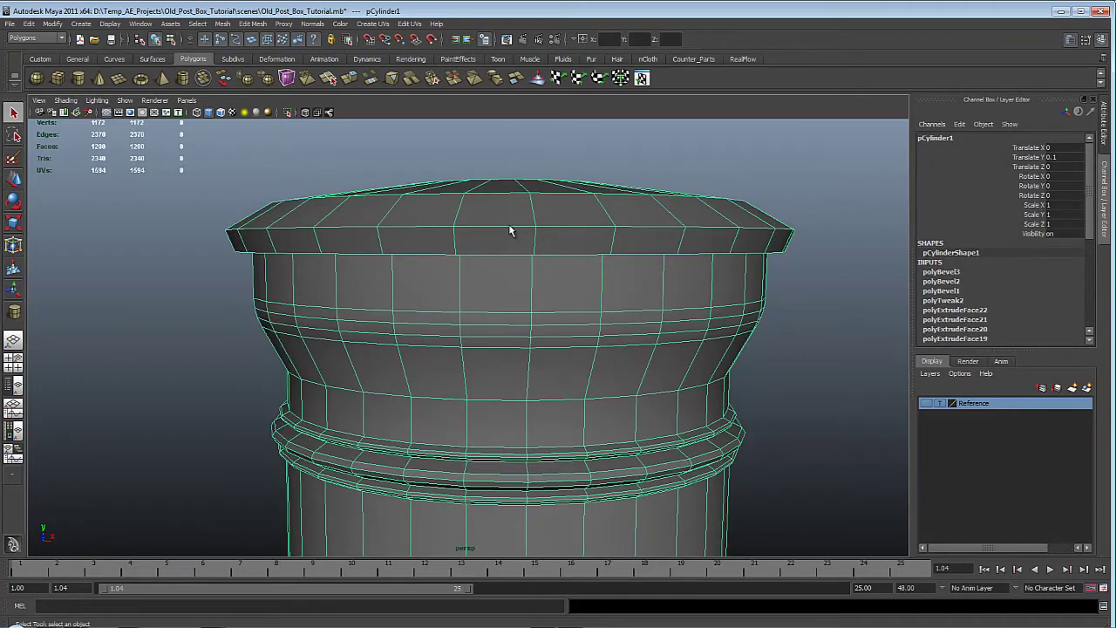
{"action": "key", "text": "F10"}
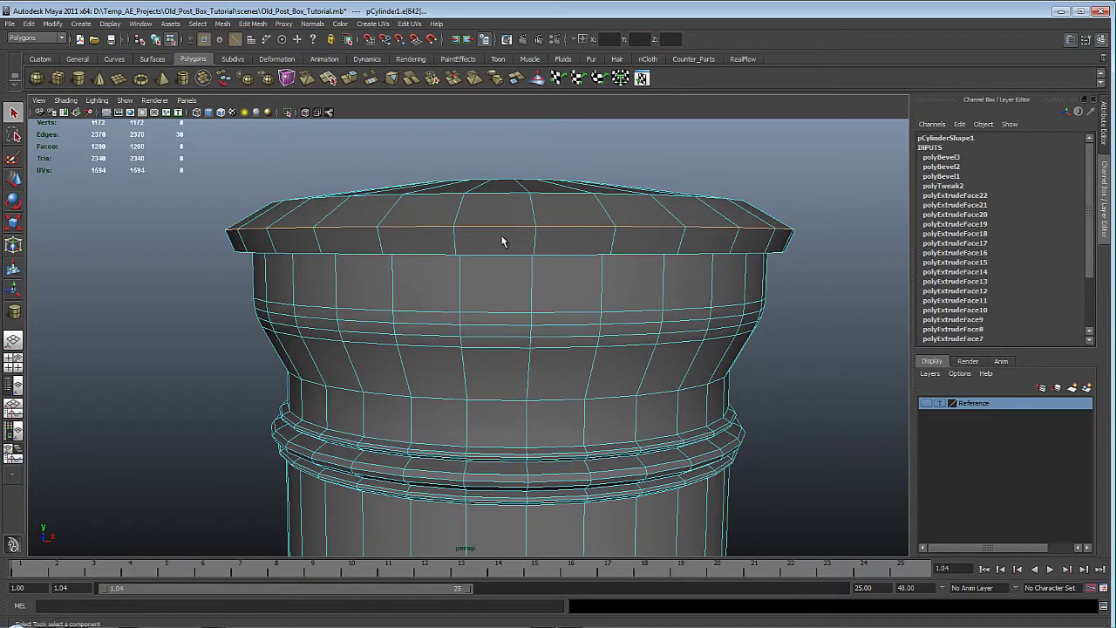
{"action": "double_click", "coordinate": [502, 237]}
{"action": "key", "text": "g"}
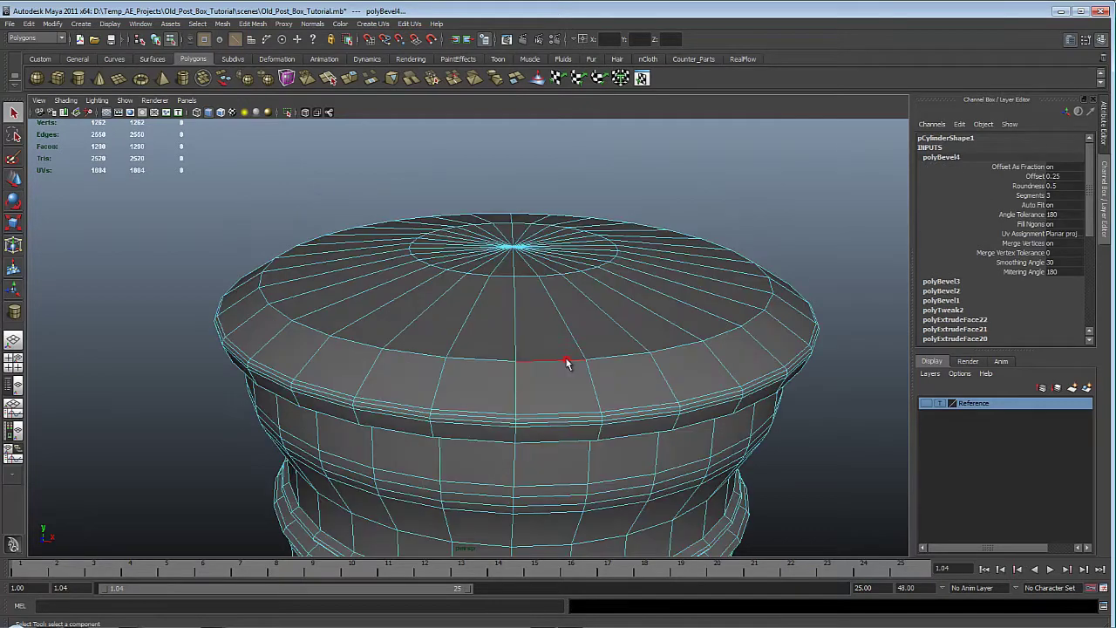
Bevel the edge loop at the cap's upper shoulder with 3 segments and widen its offset to 0.75
{"action": "double_click", "coordinate": [567, 361]}
{"action": "key", "text": "g"}
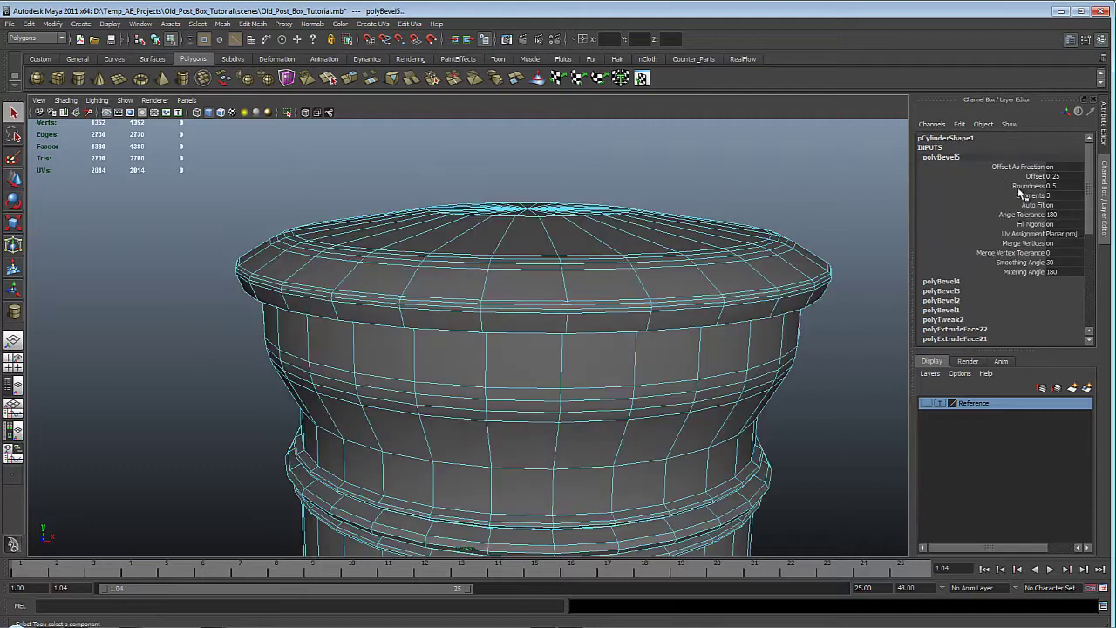
{"action": "left_click", "coordinate": [1038, 177]}
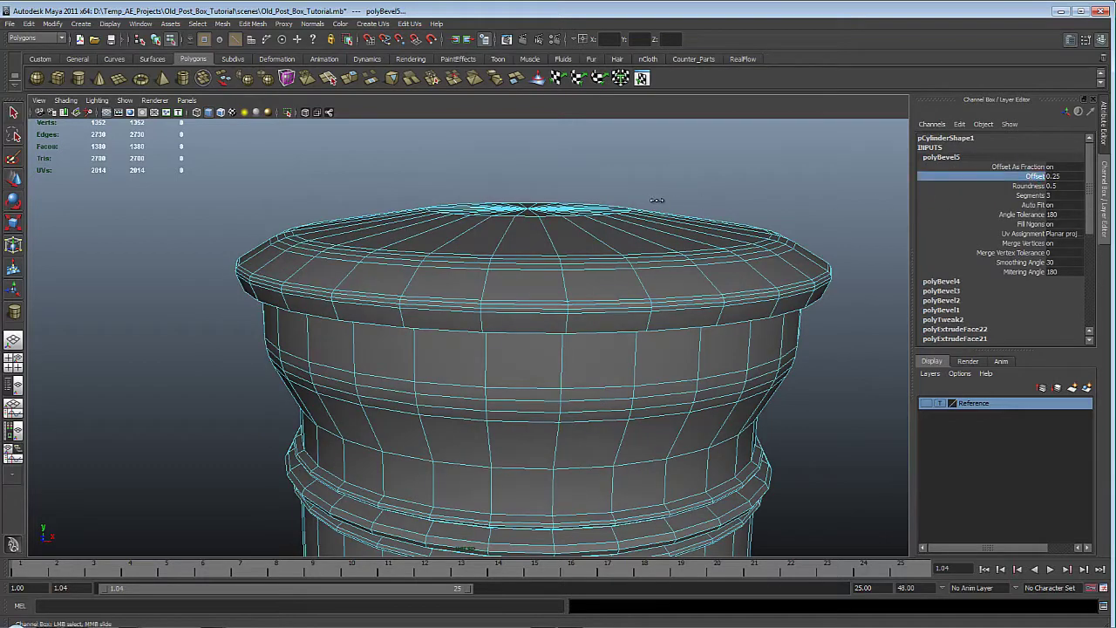
{"action": "middle_click_drag", "start_coordinate": [652, 200], "coordinate": [611, 221]}
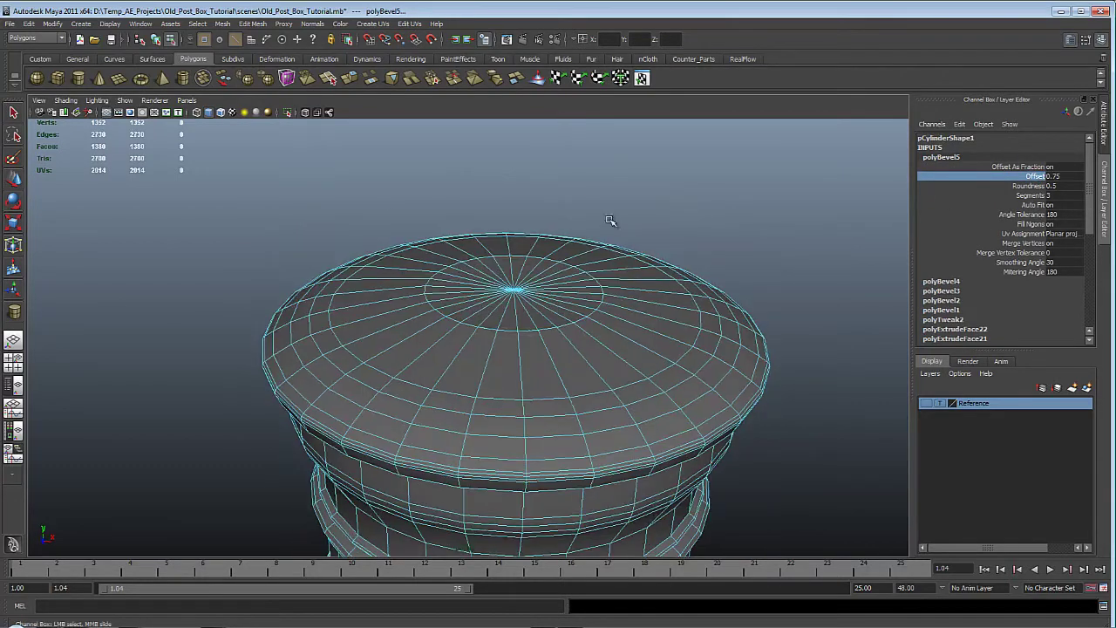
Bevel the edge loop around the cap's small central disc with 3 segments and an offset of 0.85, and clear the selection
{"action": "double_click", "coordinate": [526, 331]}
{"action": "key", "text": "q"}
{"action": "key", "text": "g"}
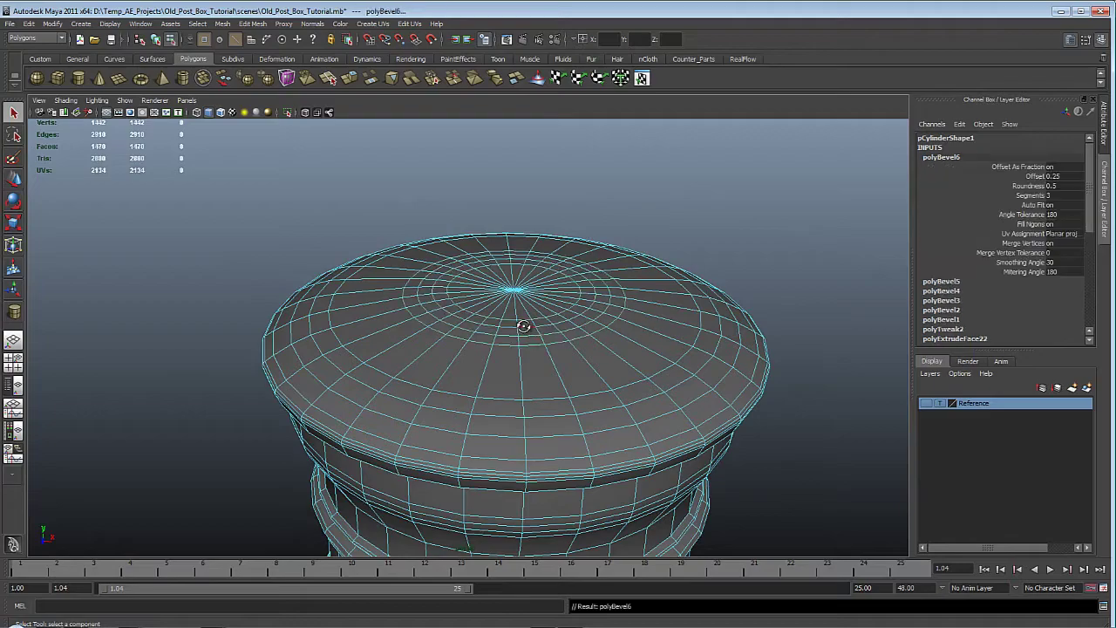
{"action": "left_click_drag", "start_coordinate": [523, 326], "coordinate": [531, 297], "text": "alt"}
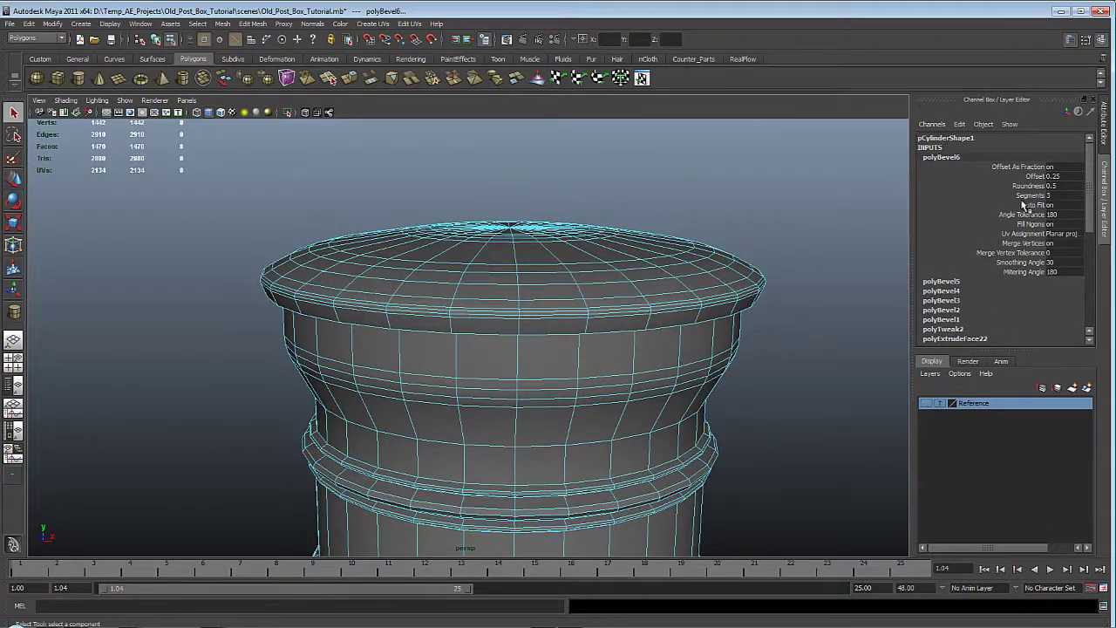
{"action": "left_click_drag", "start_coordinate": [711, 263], "coordinate": [714, 276], "text": "alt"}
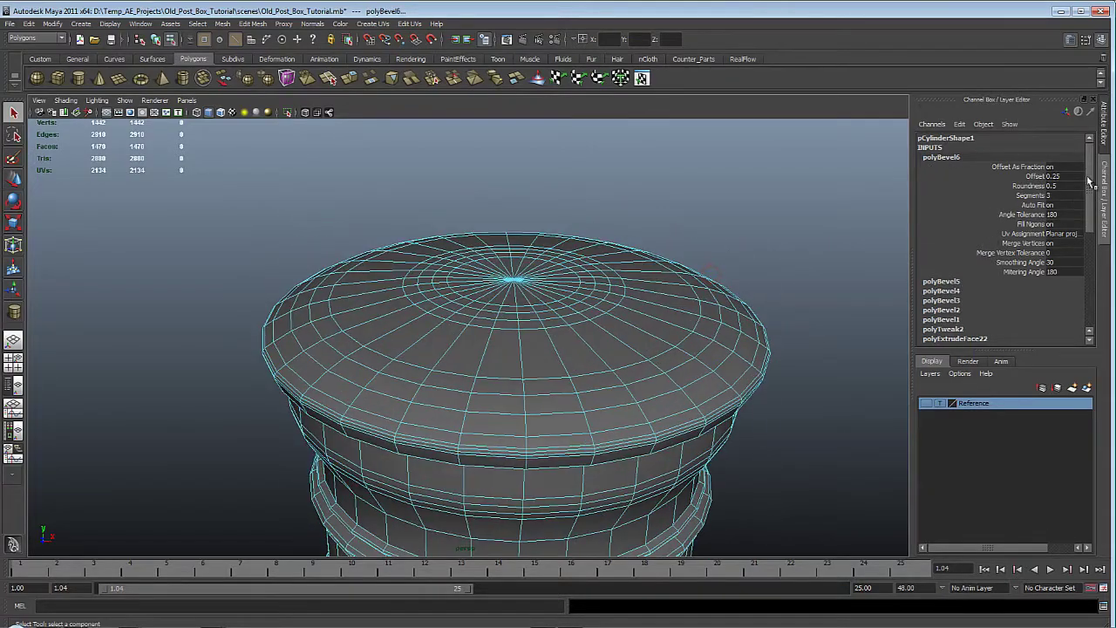
{"action": "left_click", "coordinate": [1036, 176]}
{"action": "middle_click_drag", "start_coordinate": [612, 229], "coordinate": [616, 225]}
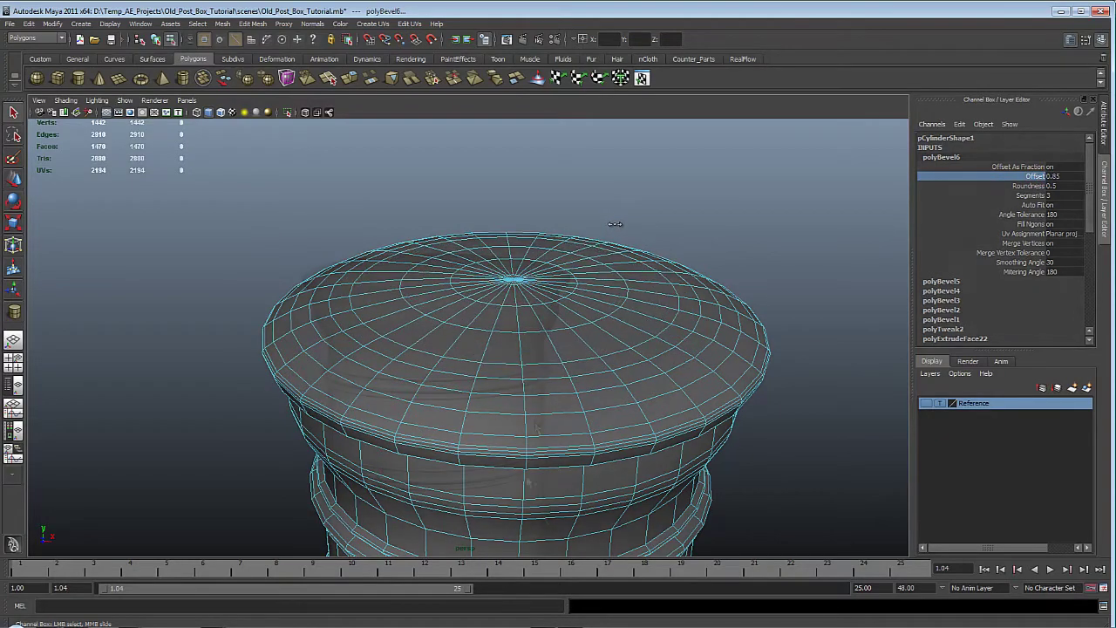
{"action": "mouse_move", "coordinate": [604, 338]}
{"action": "left_mouse_down", "text": "alt"}
{"action": "mouse_move", "coordinate": [460, 373]}
{"action": "mouse_move", "coordinate": [573, 379]}
{"action": "mouse_move", "coordinate": [598, 361]}
{"action": "mouse_move", "coordinate": [578, 341]}
{"action": "mouse_move", "coordinate": [534, 353]}
{"action": "mouse_move", "coordinate": [541, 346]}
{"action": "mouse_move", "coordinate": [528, 374]}
{"action": "mouse_move", "coordinate": [462, 403]}
{"action": "mouse_move", "coordinate": [444, 341]}
{"action": "mouse_move", "coordinate": [167, 274]}
{"action": "mouse_move", "coordinate": [243, 264]}
{"action": "mouse_move", "coordinate": [543, 418]}
{"action": "left_mouse_up", "text": "alt"}
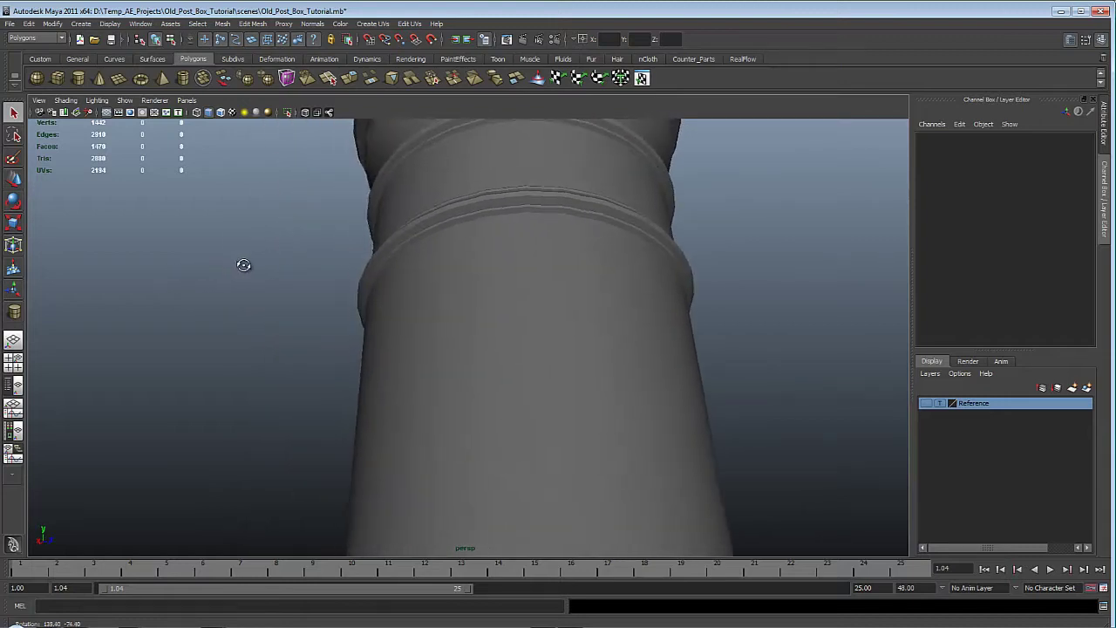
{"action": "right_click_drag", "start_coordinate": [543, 417], "coordinate": [456, 317], "text": "alt"}
{"action": "middle_click_drag", "start_coordinate": [456, 316], "coordinate": [421, 242], "text": "alt"}
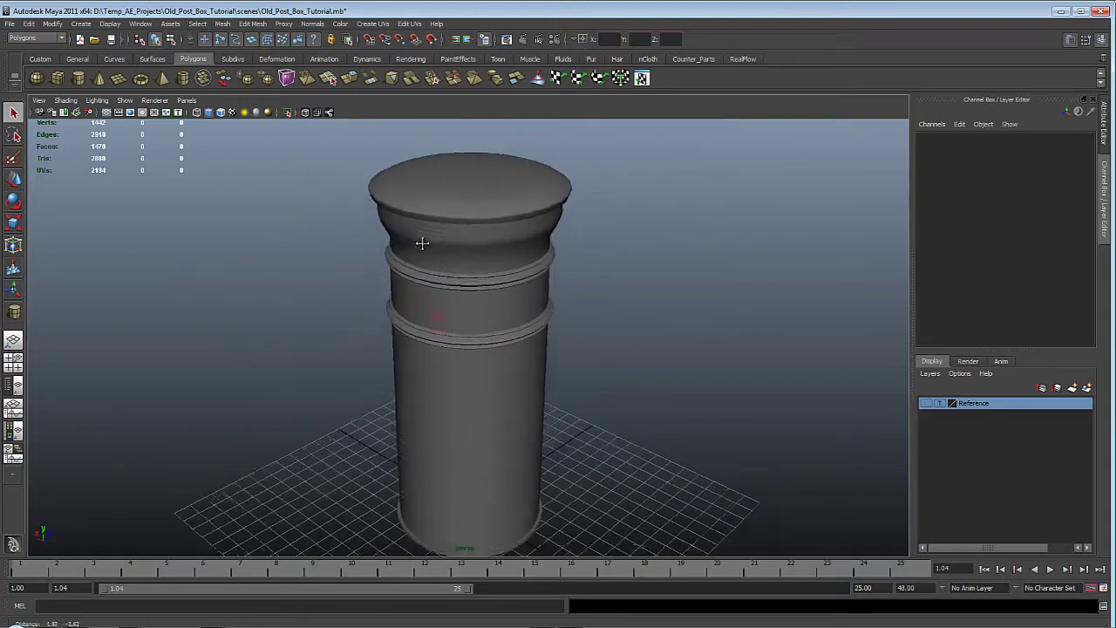
Select every edge of the post box, soften them all, and clear the selection
{"action": "left_click_drag", "start_coordinate": [421, 241], "coordinate": [506, 312], "text": "alt"}
{"action": "right_click_drag", "start_coordinate": [506, 313], "coordinate": [443, 288], "text": "alt"}
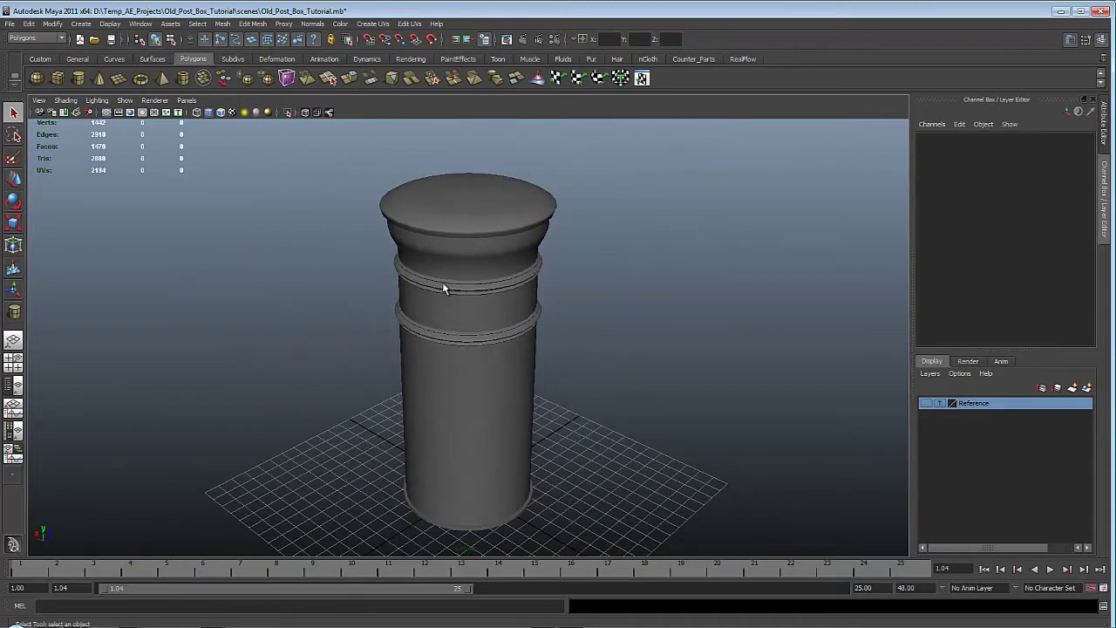
{"action": "left_click", "coordinate": [474, 363]}
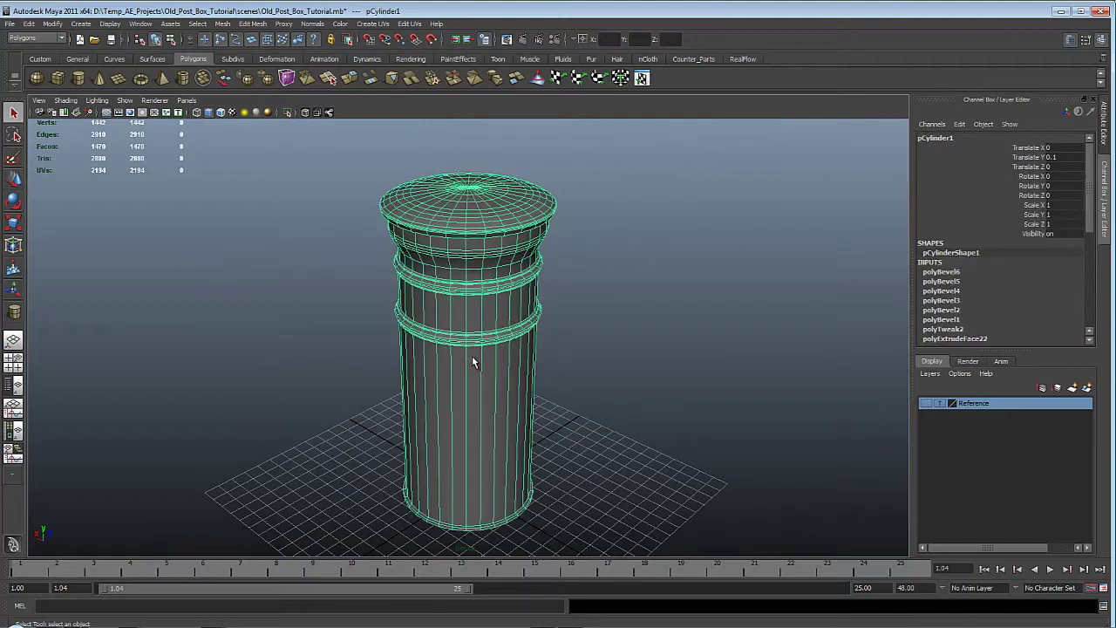
{"action": "key", "text": "F10"}
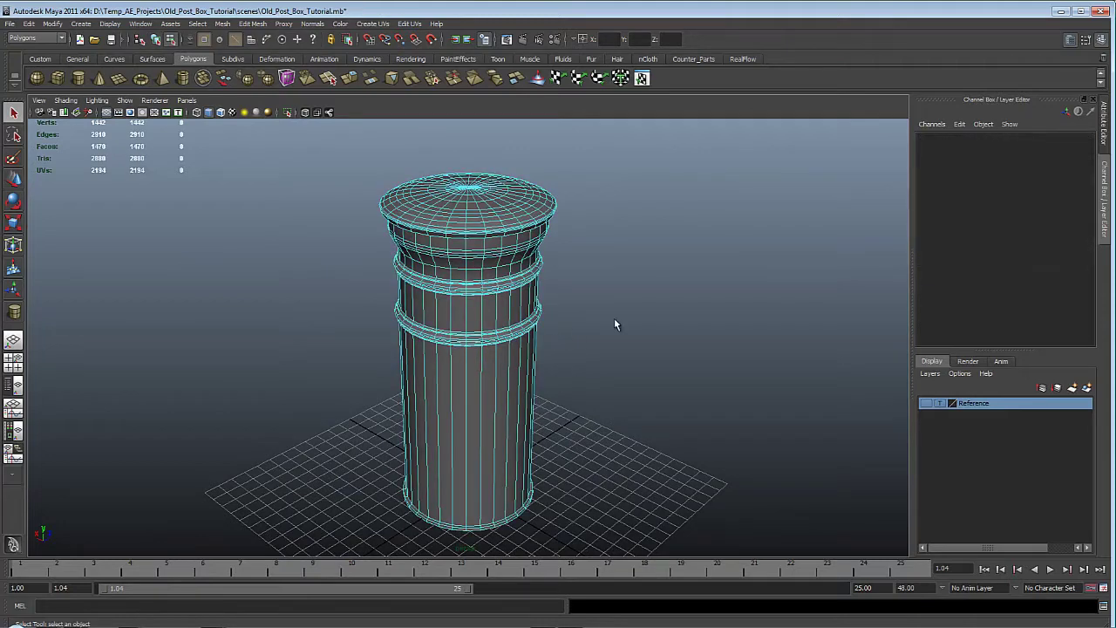
{"action": "left_click_drag", "start_coordinate": [509, 394], "coordinate": [477, 180], "text": "alt"}
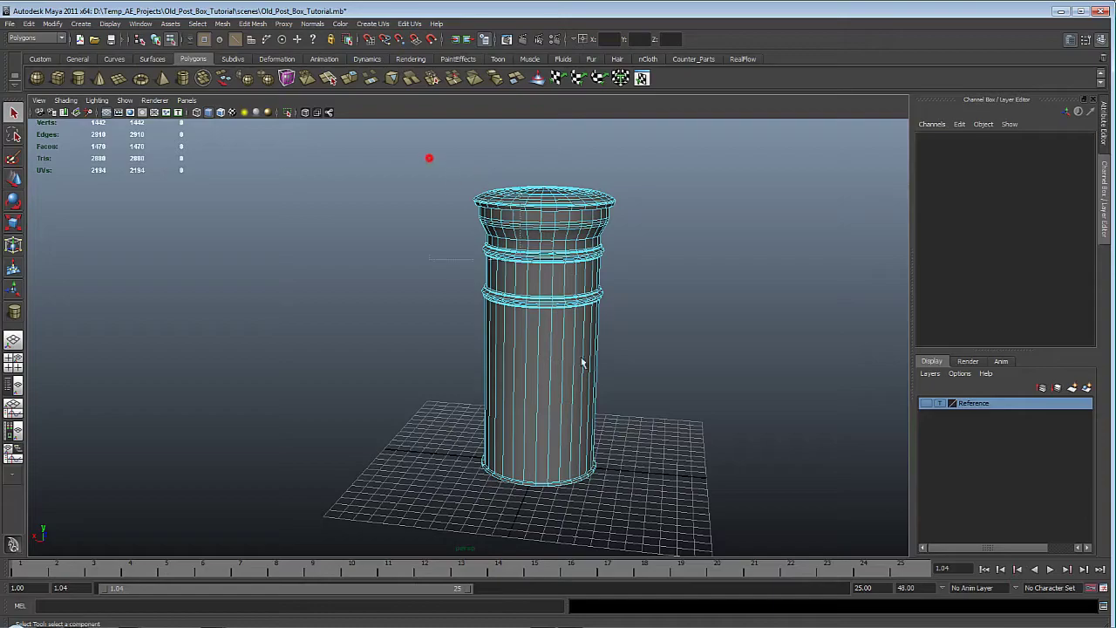
{"action": "left_click_drag", "start_coordinate": [583, 363], "coordinate": [686, 536]}
{"action": "left_click_drag", "start_coordinate": [514, 388], "coordinate": [591, 399], "text": "alt"}
{"action": "scroll", "coordinate": [583, 341], "scroll_direction": "up", "scroll_amount": 1}
{"action": "middle_click_drag", "start_coordinate": [557, 321], "coordinate": [523, 358], "text": "alt"}
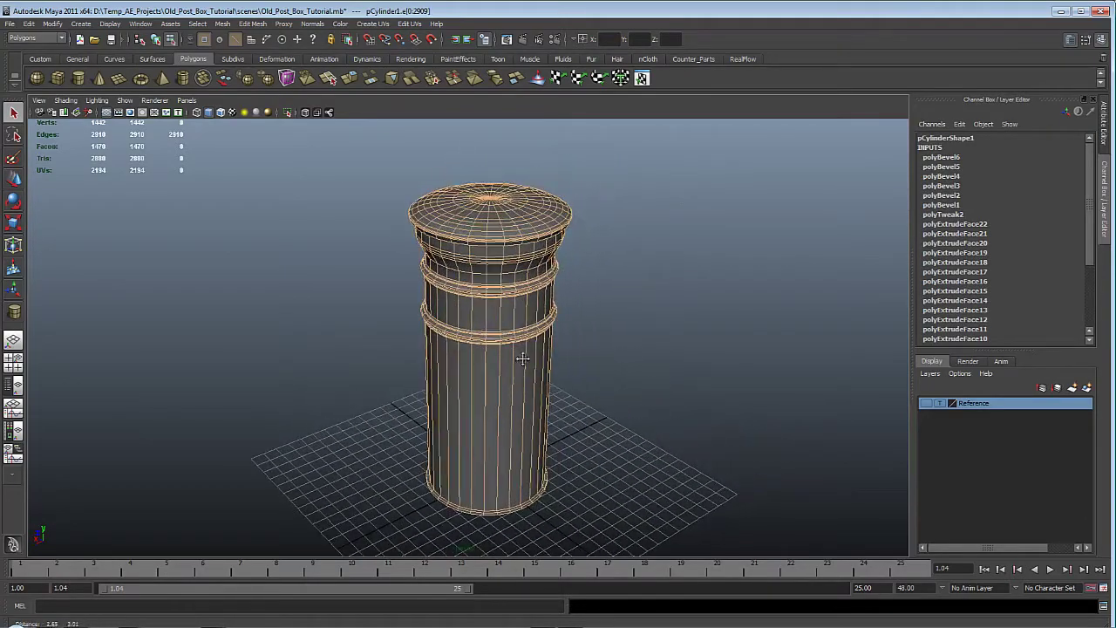
{"action": "right_click_drag", "start_coordinate": [523, 359], "coordinate": [616, 388], "text": "alt"}
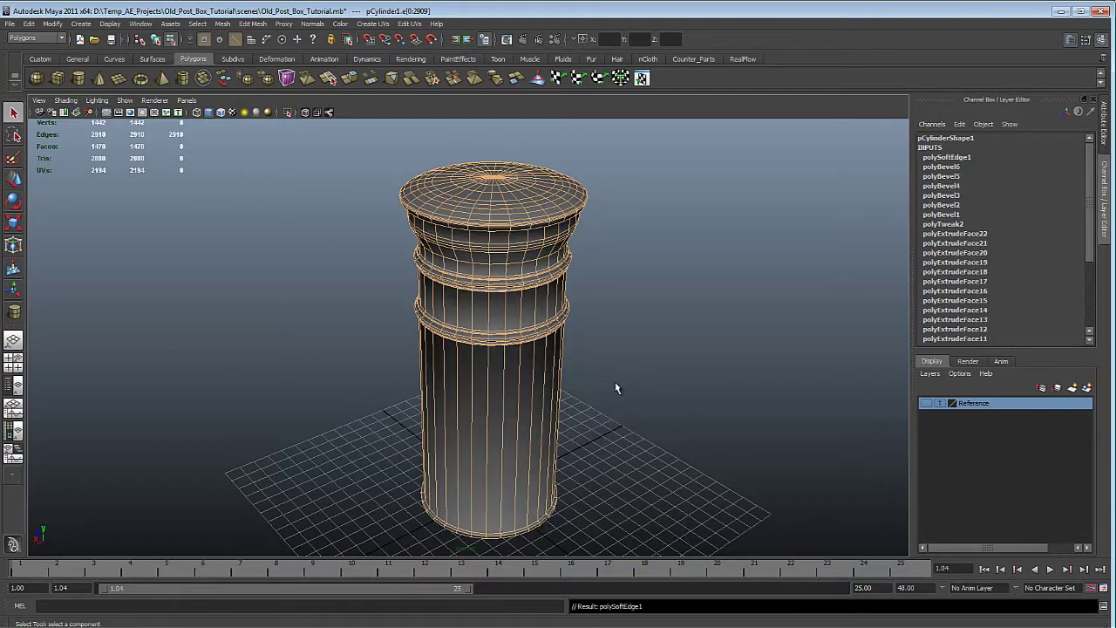
{"action": "key", "text": "F8"}
{"action": "left_click", "coordinate": [622, 378]}
Examine the softened shading on the cap, both mouldings and the body from above and below
{"action": "right_click_drag", "start_coordinate": [536, 255], "coordinate": [588, 335], "text": "alt"}
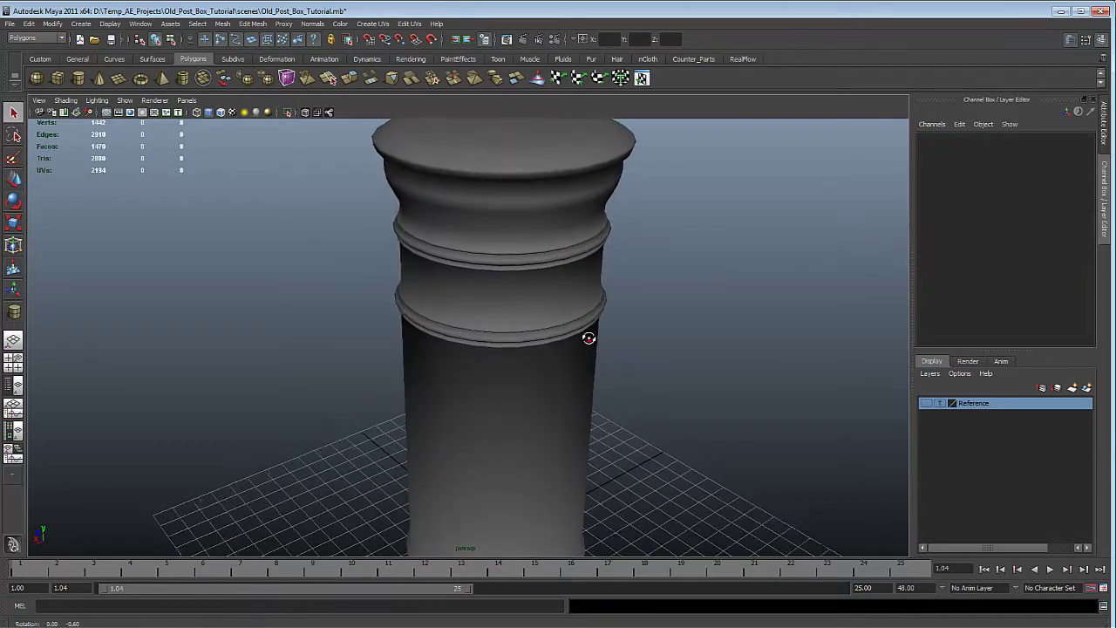
{"action": "left_click_drag", "start_coordinate": [589, 338], "coordinate": [538, 316], "text": "alt"}
{"action": "right_click_drag", "start_coordinate": [538, 319], "coordinate": [517, 390], "text": "alt"}
{"action": "left_click_drag", "start_coordinate": [518, 392], "coordinate": [512, 364], "text": "alt"}
{"action": "middle_click_drag", "start_coordinate": [513, 364], "coordinate": [476, 451], "text": "alt"}
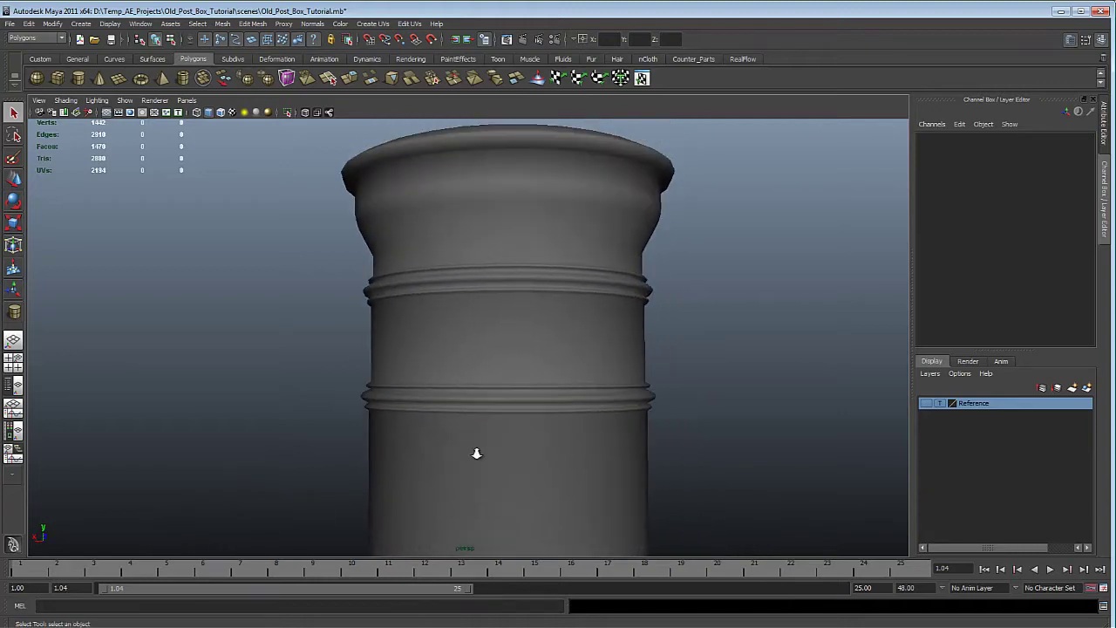
{"action": "right_click_drag", "start_coordinate": [463, 301], "coordinate": [472, 351], "text": "alt"}
{"action": "left_click_drag", "start_coordinate": [472, 352], "coordinate": [558, 377], "text": "alt"}
{"action": "right_click_drag", "start_coordinate": [588, 436], "coordinate": [487, 324], "text": "alt"}
{"action": "left_click_drag", "start_coordinate": [486, 323], "coordinate": [522, 320], "text": "alt"}
{"action": "middle_click_drag", "start_coordinate": [502, 353], "coordinate": [499, 215], "text": "alt"}
{"action": "left_click_drag", "start_coordinate": [499, 216], "coordinate": [471, 293], "text": "alt"}
{"action": "right_click_drag", "start_coordinate": [471, 292], "coordinate": [530, 338], "text": "alt"}
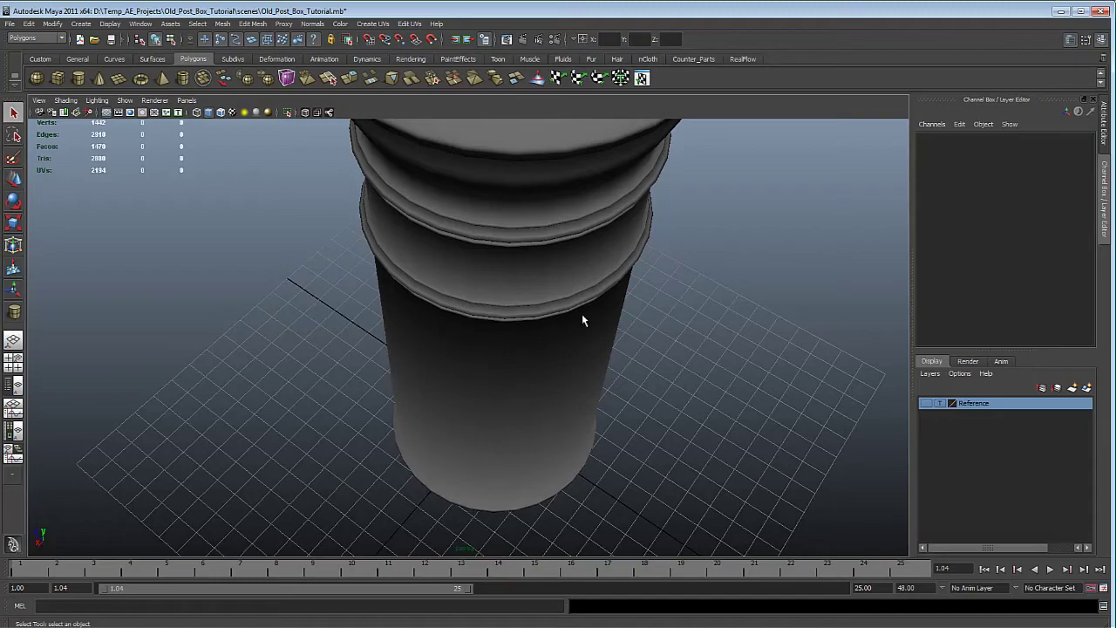
Select the edge loops along the underside of the cap's lip and harden them
{"action": "left_click_drag", "start_coordinate": [545, 349], "coordinate": [466, 317], "text": "alt"}
{"action": "left_click", "coordinate": [465, 318]}
{"action": "right_click_drag", "start_coordinate": [401, 305], "coordinate": [453, 336], "text": "alt"}
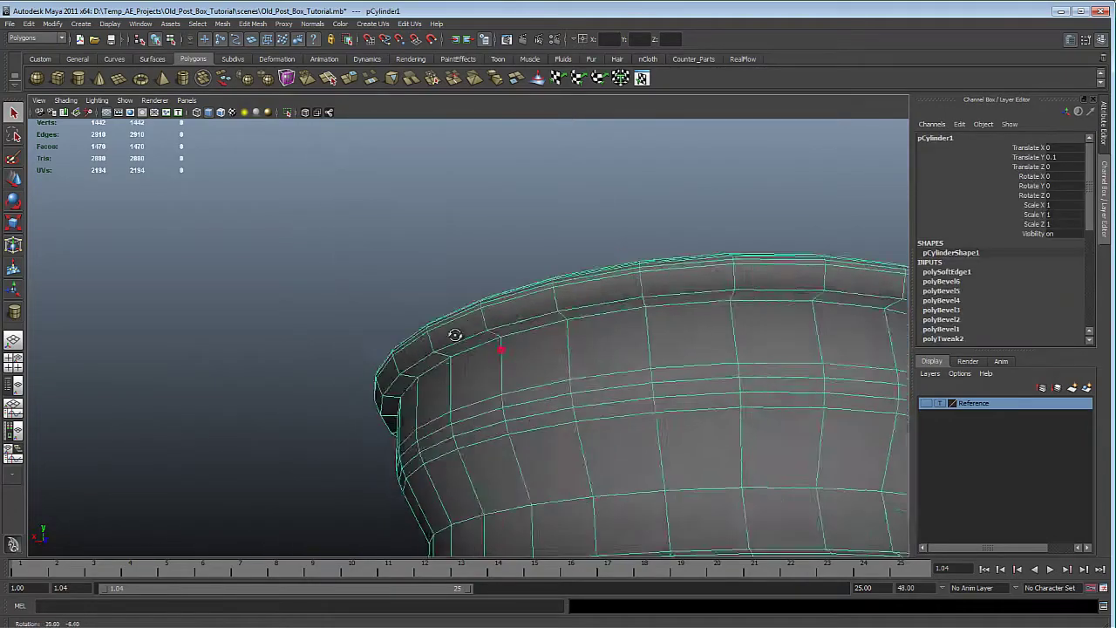
{"action": "left_click_drag", "start_coordinate": [453, 336], "coordinate": [316, 319], "text": "alt"}
{"action": "key", "text": "F10"}
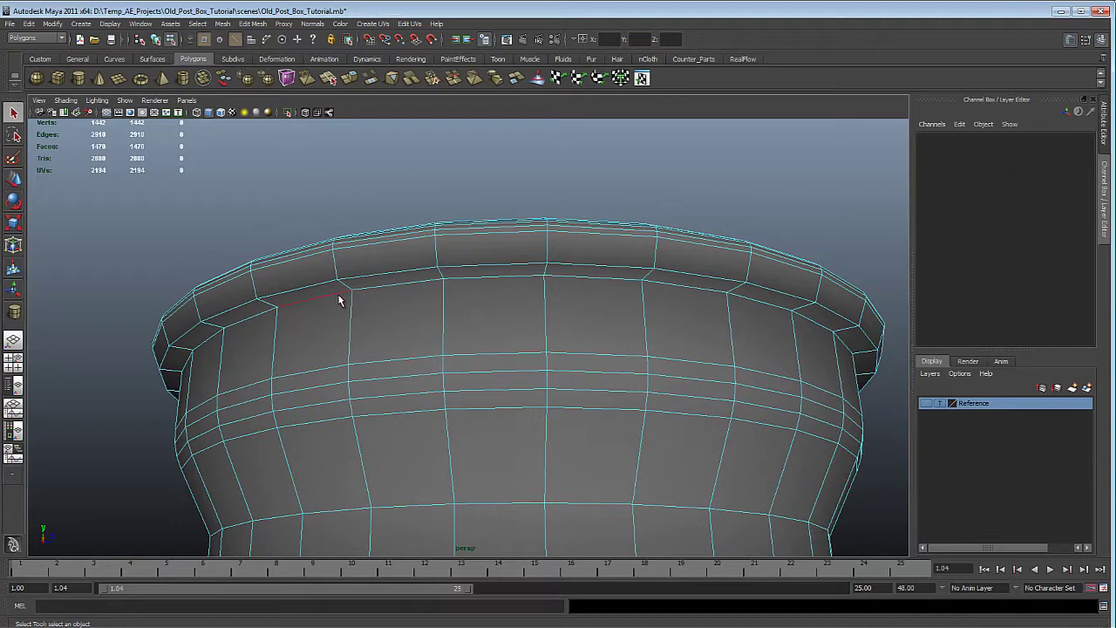
{"action": "double_click", "coordinate": [340, 300]}
{"action": "left_click_drag", "start_coordinate": [340, 300], "coordinate": [332, 345], "text": "alt"}
{"action": "scroll", "coordinate": [279, 305], "scroll_direction": "up", "scroll_amount": 3}
{"action": "double_click", "coordinate": [189, 250], "text": "shift"}
{"action": "right_click_drag", "start_coordinate": [381, 289], "coordinate": [462, 319], "text": "shift"}
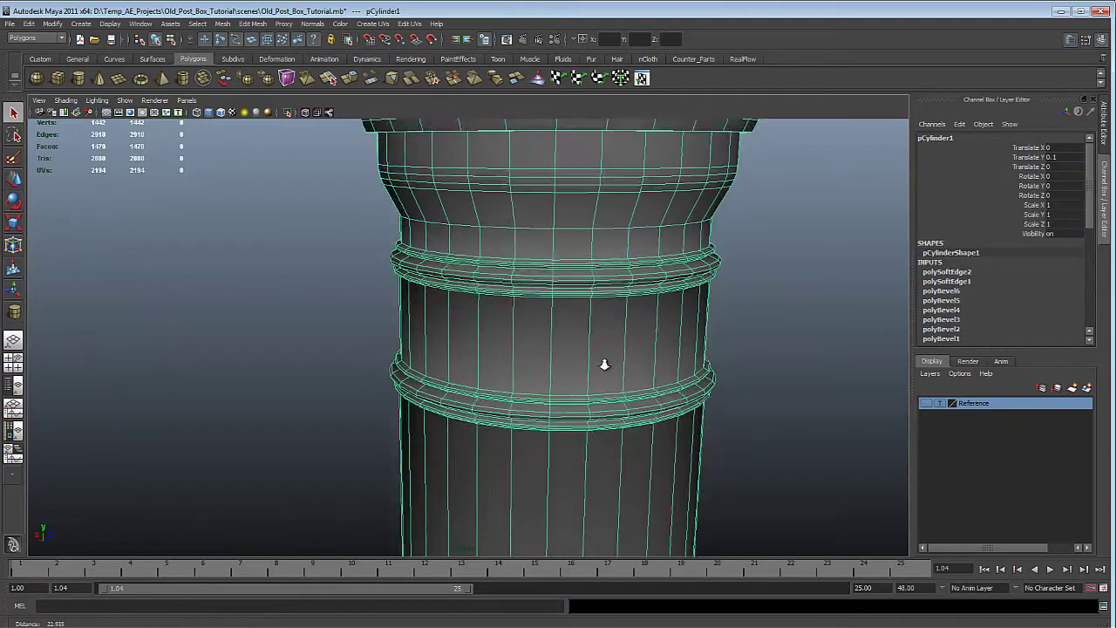
Harden the edge loops directly below the upper moulding and directly above the lower moulding
{"action": "right_click_drag", "start_coordinate": [599, 361], "coordinate": [596, 305], "text": "alt"}
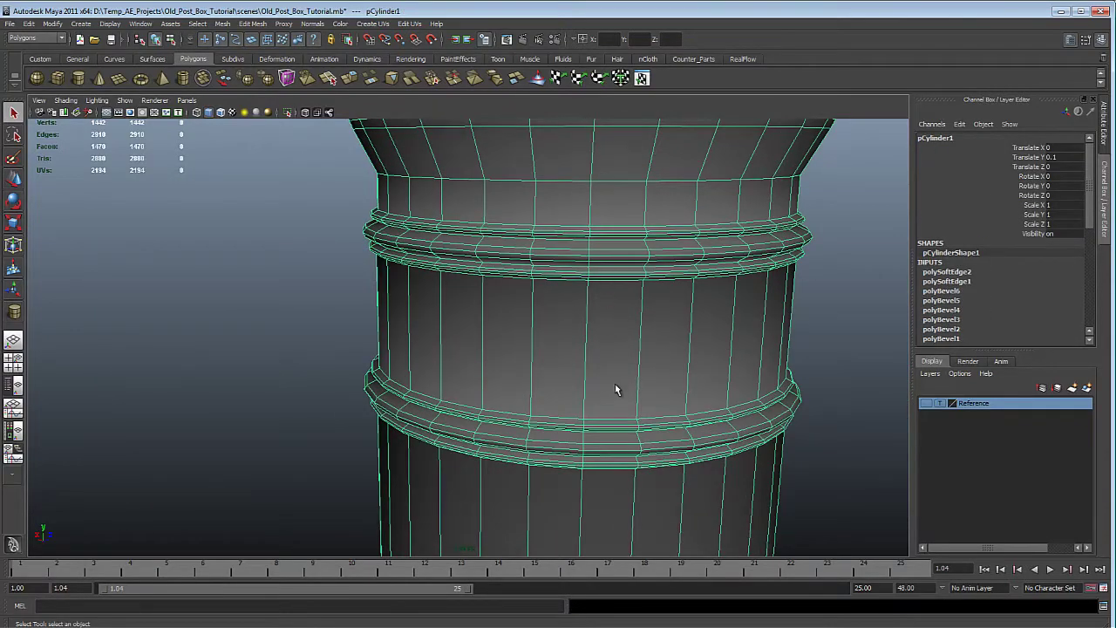
{"action": "left_click_drag", "start_coordinate": [615, 384], "coordinate": [601, 307], "text": "alt"}
{"action": "key", "text": "F8"}
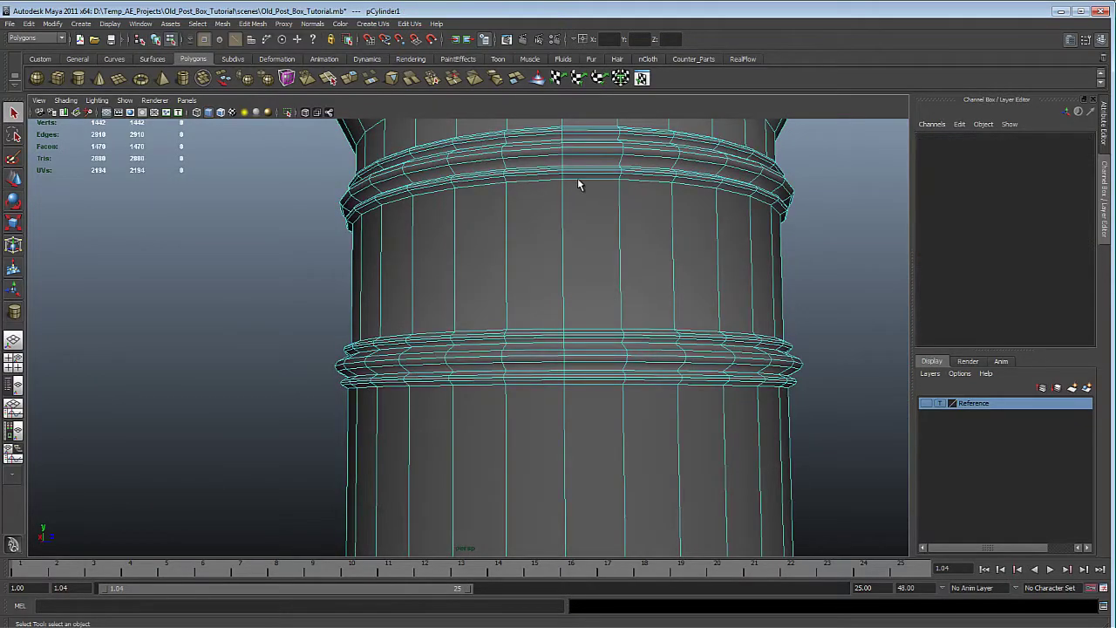
{"action": "double_click", "coordinate": [579, 179]}
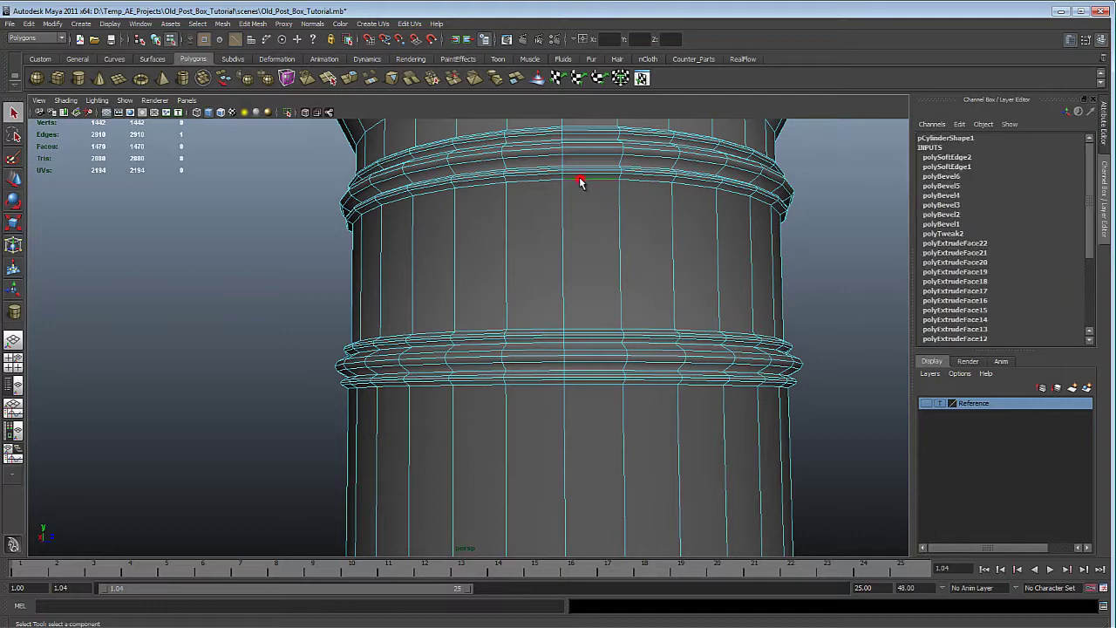
{"action": "double_click", "coordinate": [599, 331], "text": "shift"}
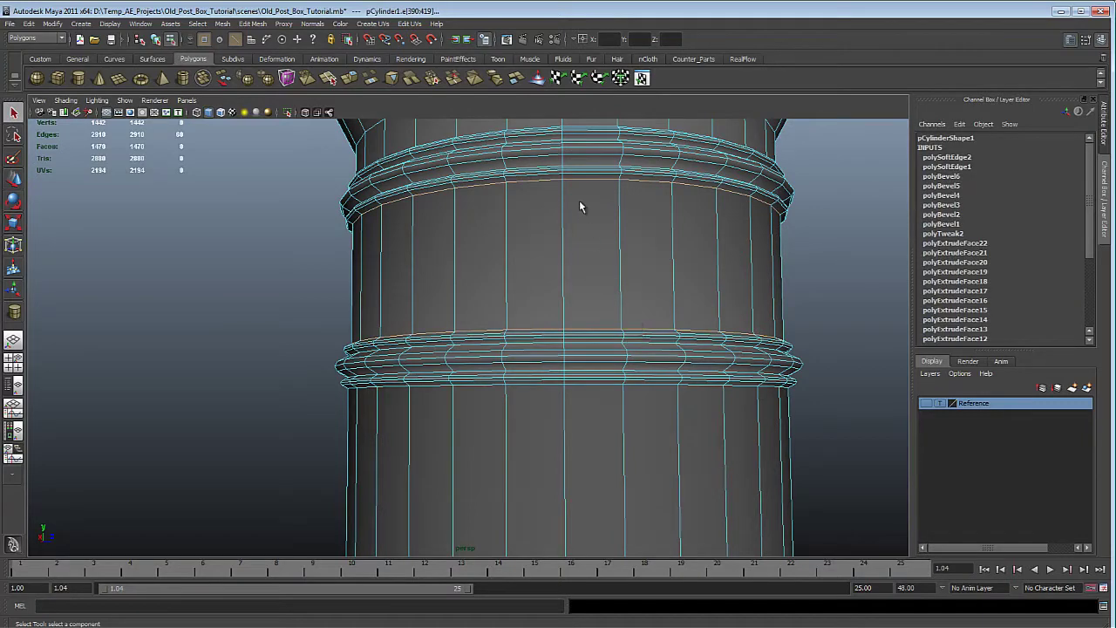
{"action": "right_click_drag", "start_coordinate": [670, 326], "coordinate": [598, 308], "text": "alt"}
{"action": "left_click_drag", "start_coordinate": [598, 309], "coordinate": [598, 305], "text": "alt"}
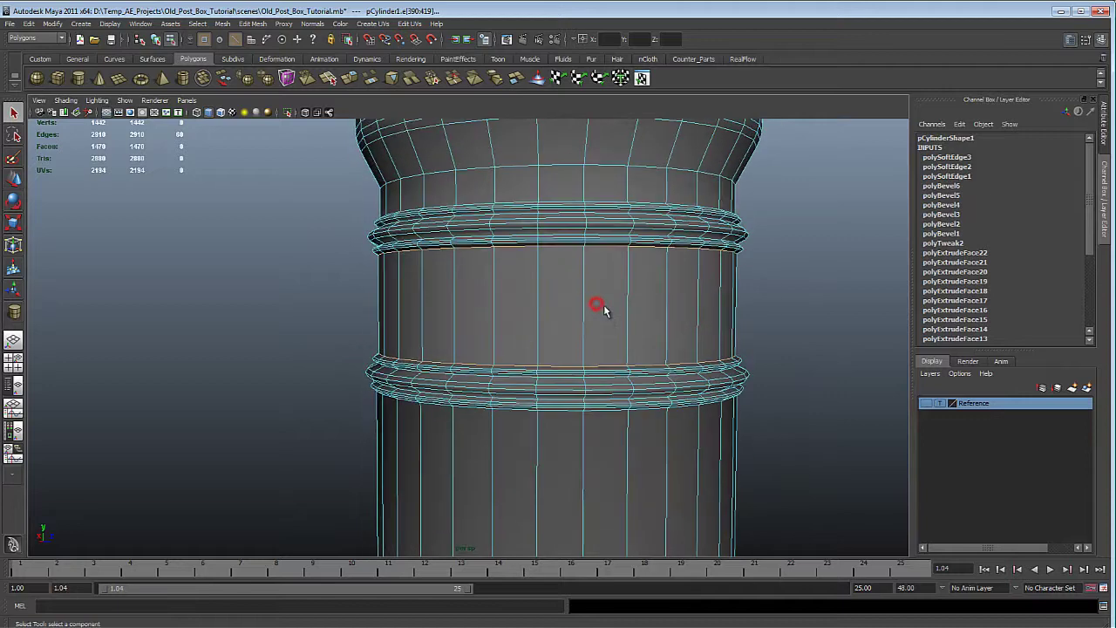
Harden the edge loop where the lower moulding meets the main body, and clear the selection
{"action": "middle_click_drag", "start_coordinate": [598, 306], "coordinate": [561, 174], "text": "alt"}
{"action": "left_click_drag", "start_coordinate": [561, 174], "coordinate": [584, 257], "text": "alt"}
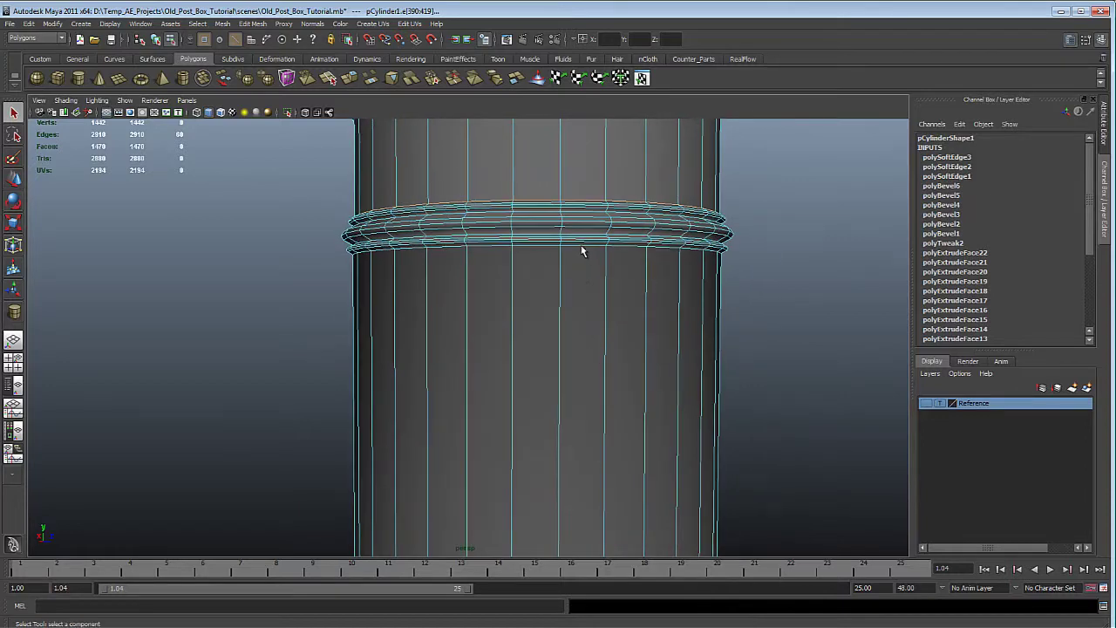
{"action": "double_click", "coordinate": [582, 249]}
{"action": "right_click_drag", "start_coordinate": [581, 247], "coordinate": [568, 274], "text": "alt"}
{"action": "key", "text": "g"}
{"action": "left_click_drag", "start_coordinate": [567, 274], "coordinate": [588, 306], "text": "alt"}
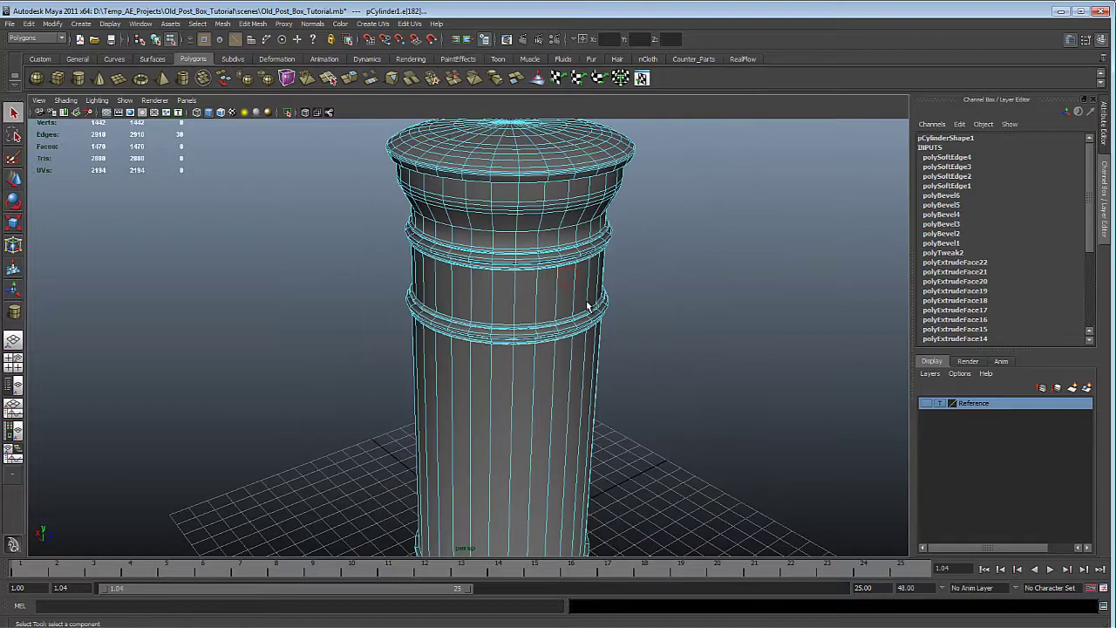
{"action": "left_click", "coordinate": [697, 324]}
{"action": "left_click_drag", "start_coordinate": [618, 389], "coordinate": [575, 410], "text": "alt"}
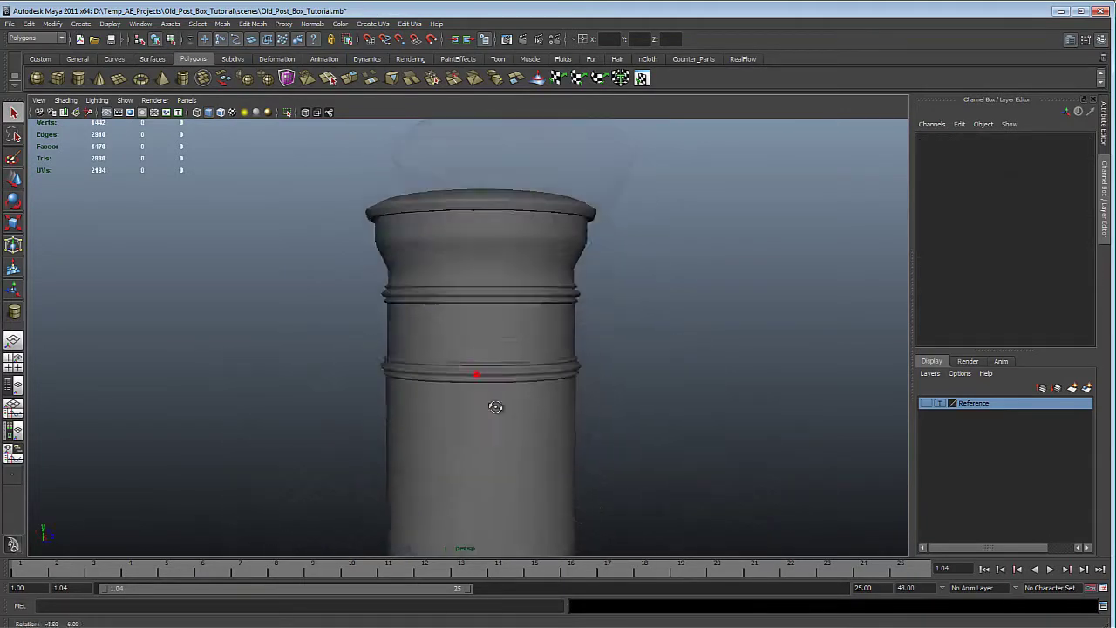
{"action": "left_click_drag", "start_coordinate": [495, 406], "coordinate": [480, 327], "text": "alt"}
In the front view, insert two vertical edge loops on the post box, placed symmetrically about its centre
{"action": "key", "text": "space"}
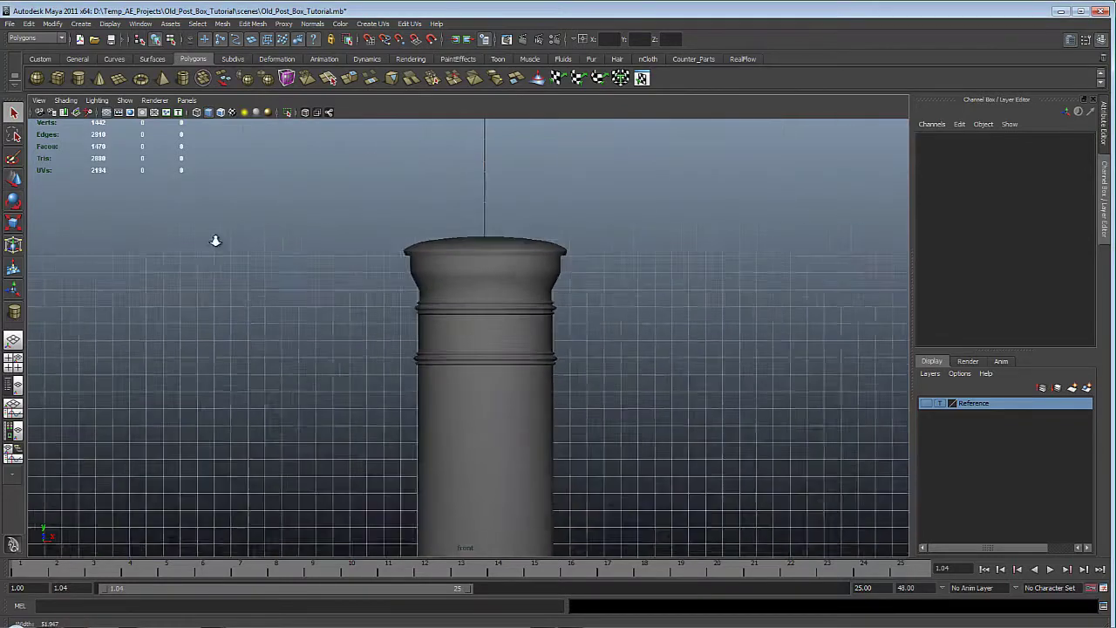
{"action": "left_click", "coordinate": [456, 281]}
{"action": "scroll", "coordinate": [673, 448], "scroll_direction": "up", "scroll_amount": 5}
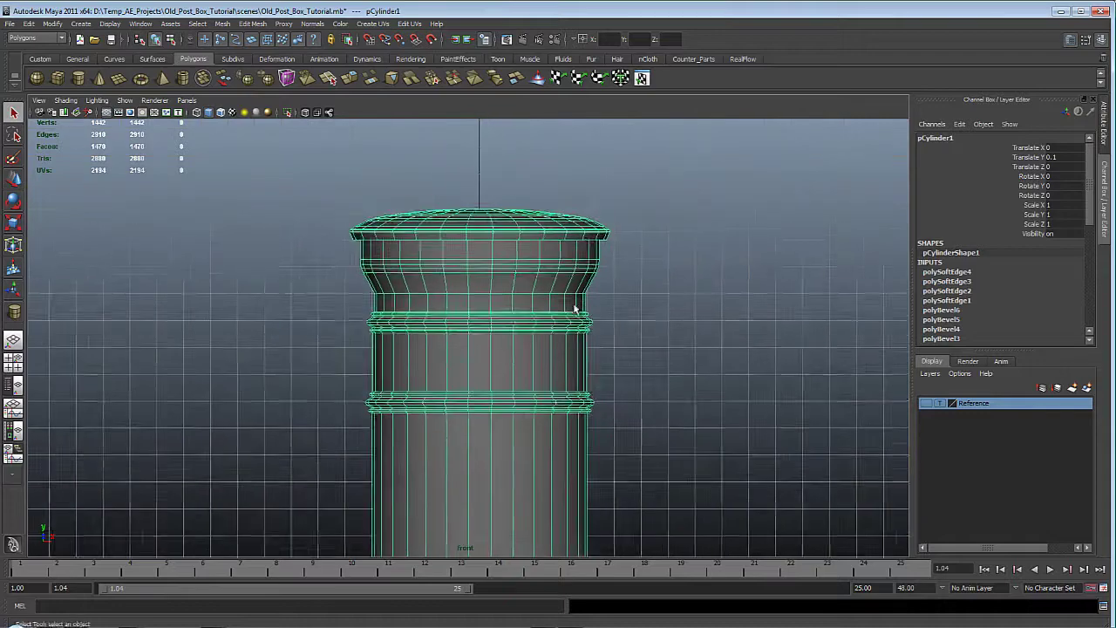
{"action": "middle_click_drag", "start_coordinate": [717, 402], "coordinate": [514, 316], "text": "alt"}
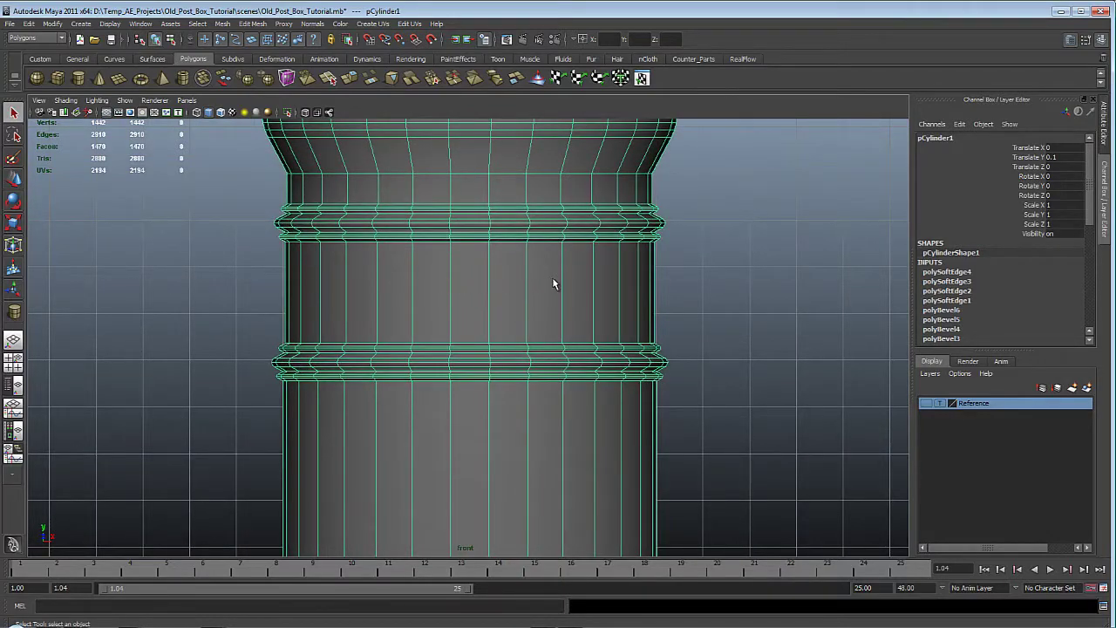
{"action": "scroll", "coordinate": [380, 279], "scroll_direction": "up", "scroll_amount": 2}
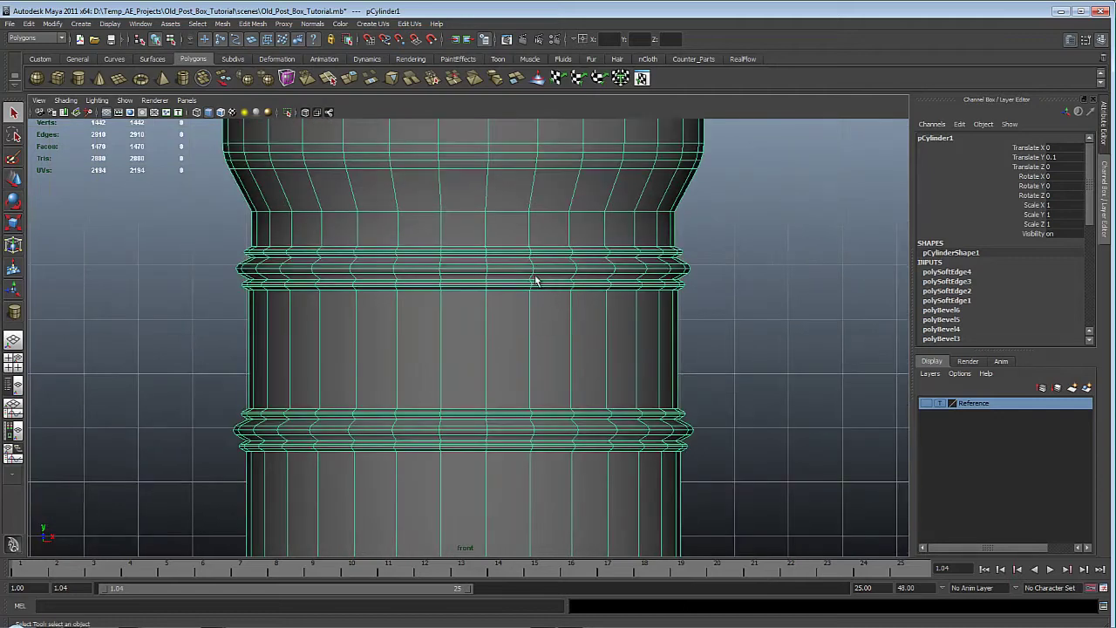
{"action": "scroll", "coordinate": [521, 288], "scroll_direction": "up", "scroll_amount": 2}
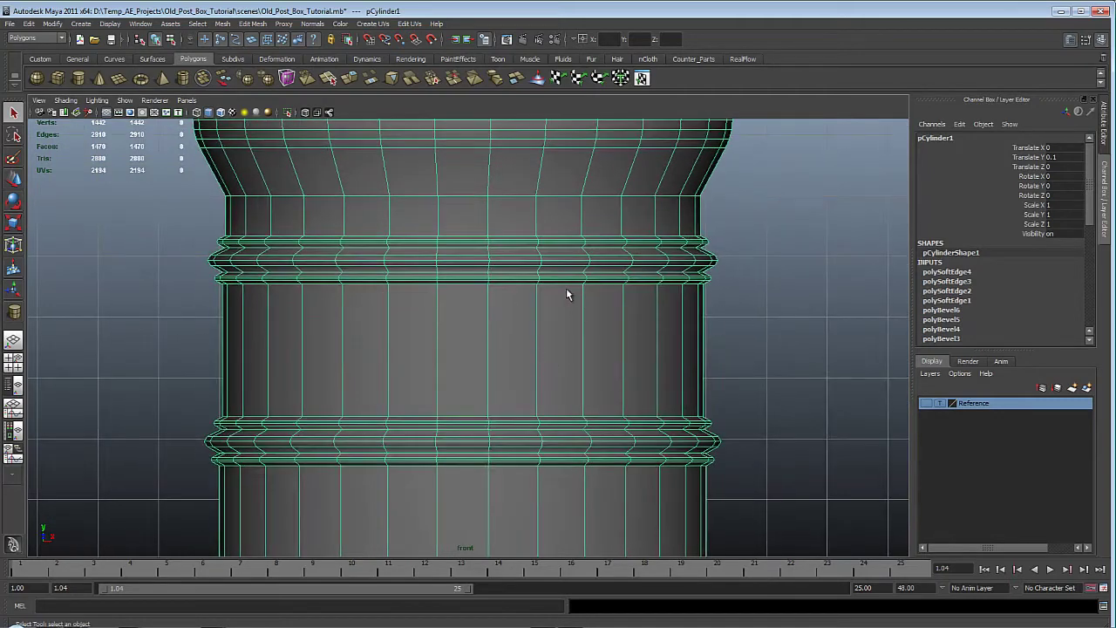
{"action": "right_click", "coordinate": [568, 286], "text": "shift"}
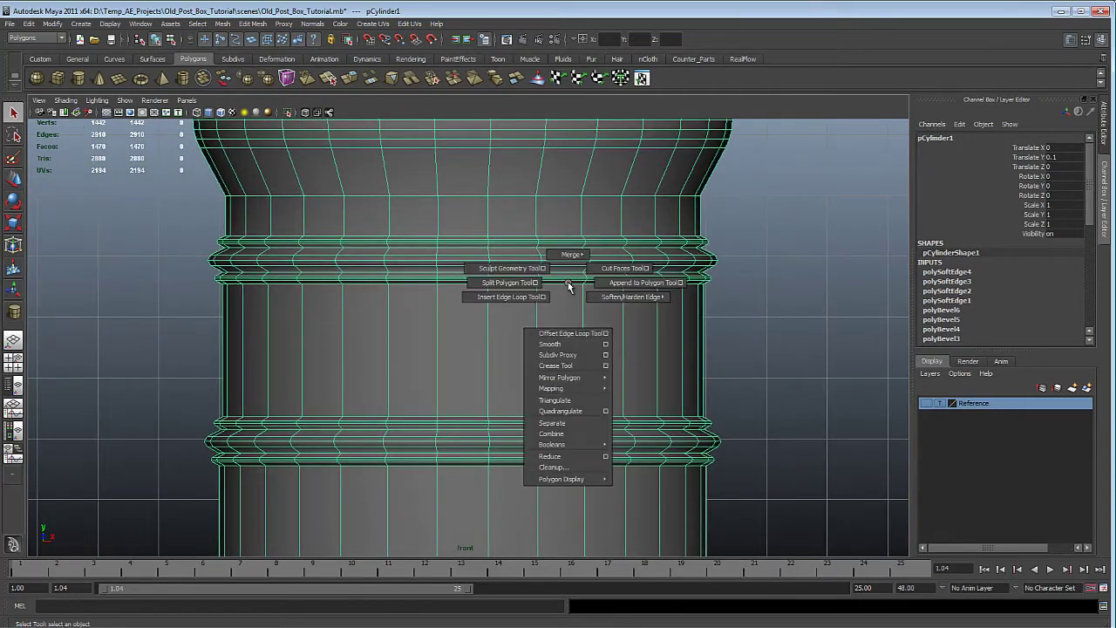
{"action": "right_click_drag", "start_coordinate": [568, 287], "coordinate": [528, 300], "text": "shift"}
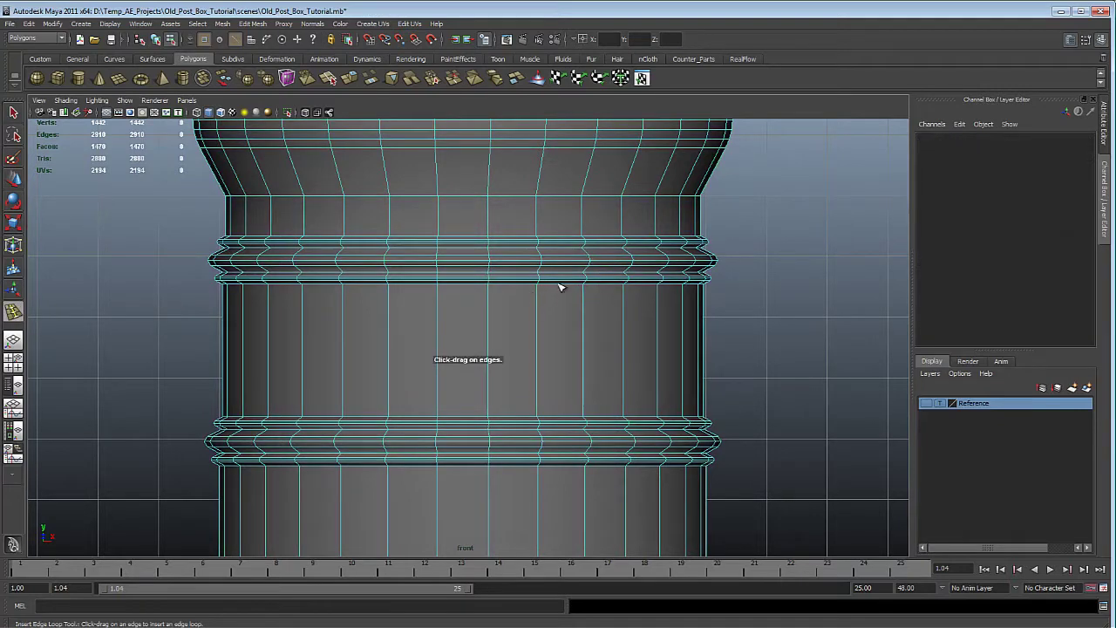
{"action": "left_click_drag", "start_coordinate": [561, 286], "coordinate": [566, 285]}
{"action": "left_click_drag", "start_coordinate": [374, 281], "coordinate": [367, 288]}
{"action": "key", "text": "q"}
{"action": "scroll", "coordinate": [511, 335], "scroll_direction": "up", "scroll_amount": 1}
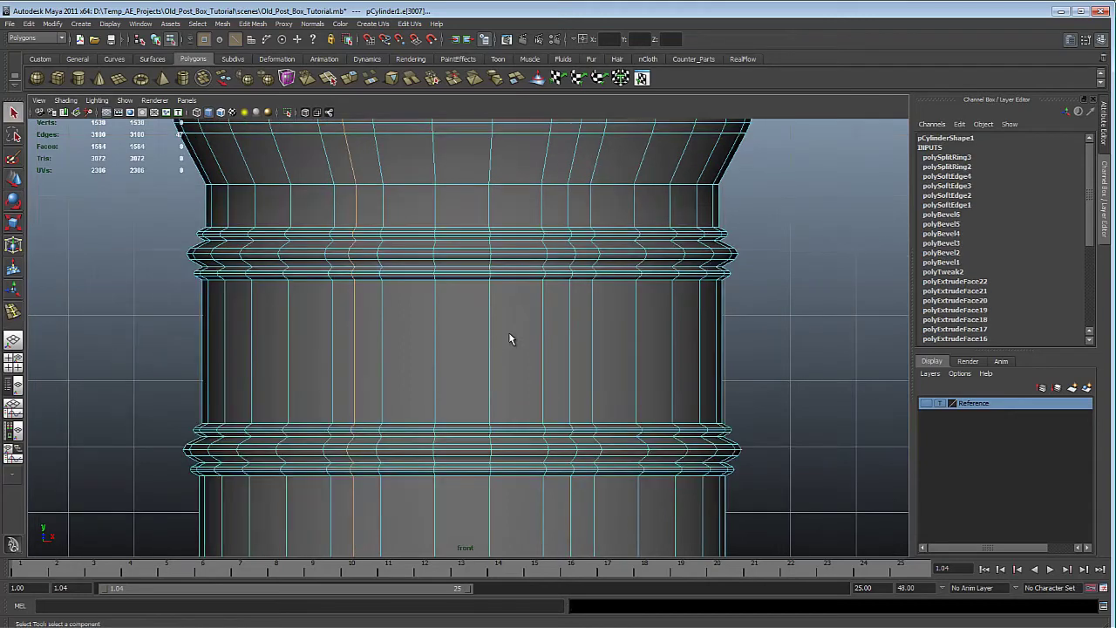
Insert two horizontal edge loops around the band between the mouldings, aligned with the front-view grid lines, and clear the selection
{"action": "key", "text": "y"}
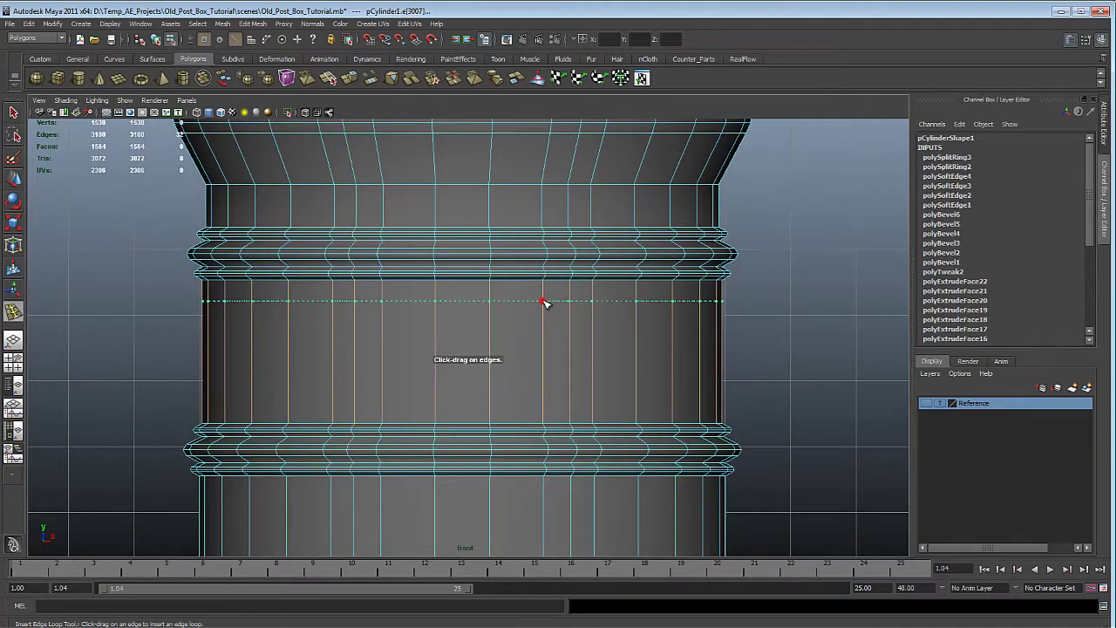
{"action": "left_click_drag", "start_coordinate": [546, 302], "coordinate": [551, 313]}
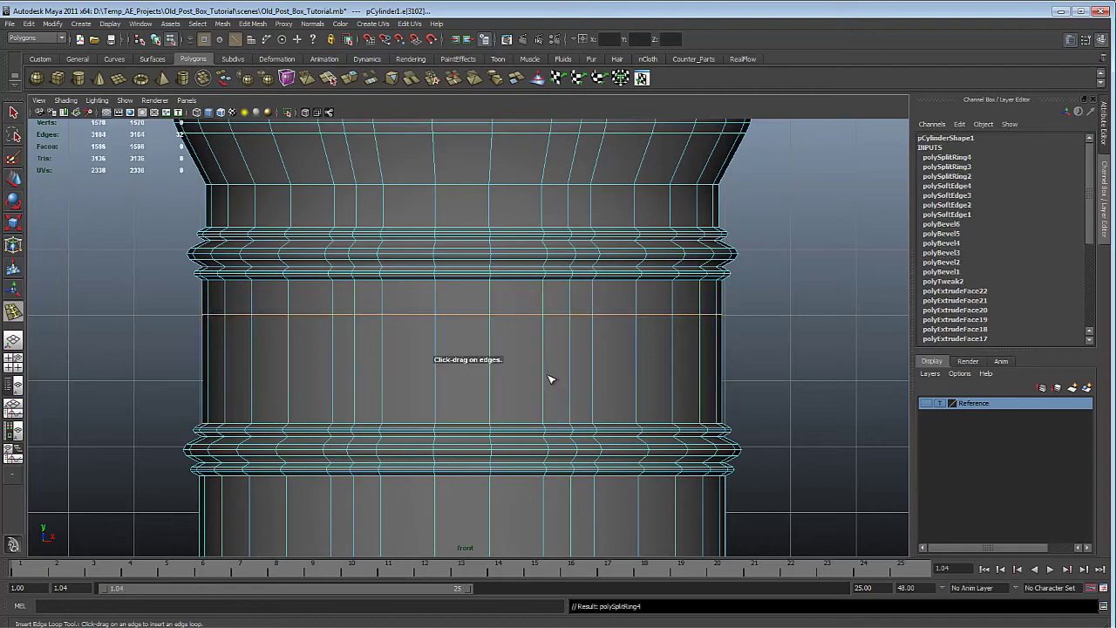
{"action": "left_click_drag", "start_coordinate": [546, 378], "coordinate": [551, 383]}
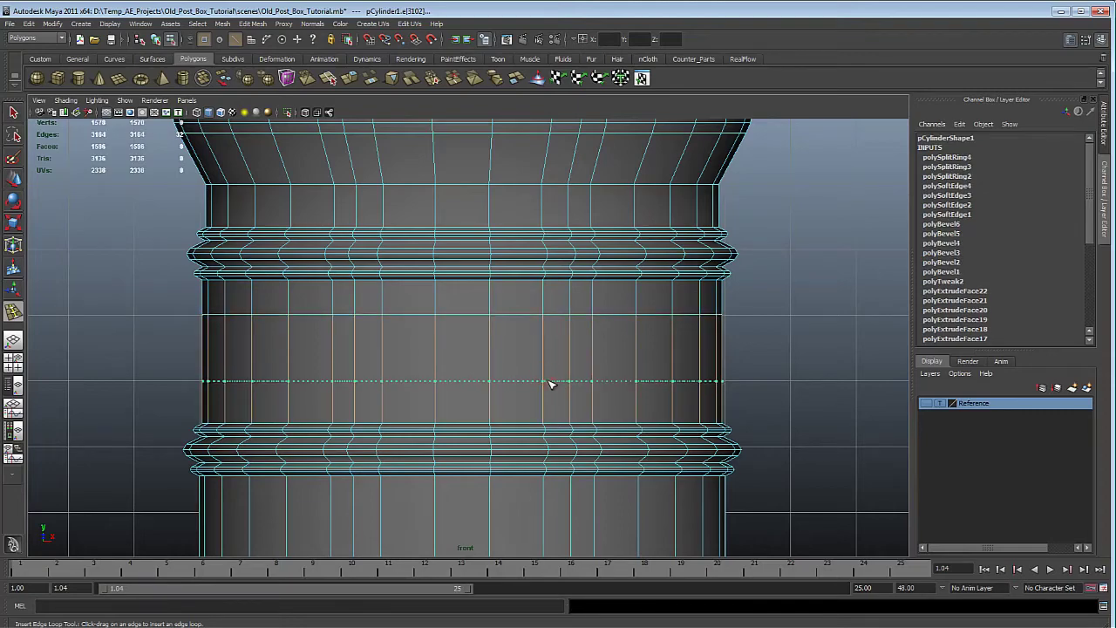
{"action": "left_click_drag", "start_coordinate": [551, 384], "coordinate": [551, 383]}
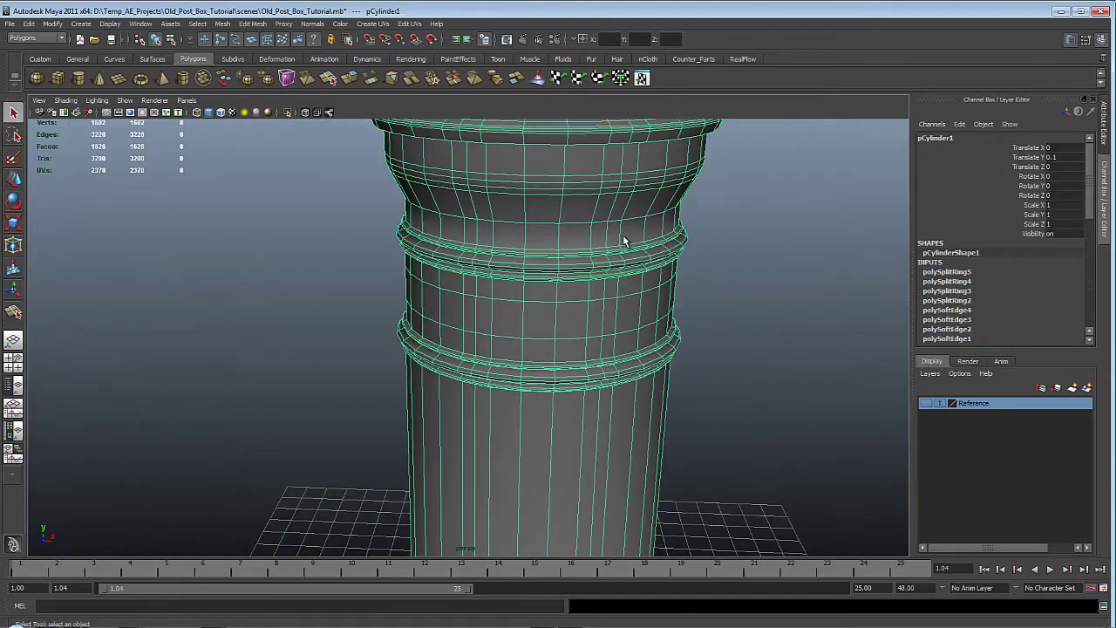
{"action": "left_click_drag", "start_coordinate": [623, 235], "coordinate": [632, 284], "text": "alt"}
{"action": "right_click_drag", "start_coordinate": [631, 283], "coordinate": [597, 305], "text": "alt"}
{"action": "middle_click_drag", "start_coordinate": [596, 305], "coordinate": [508, 272], "text": "alt"}
{"action": "right_click_drag", "start_coordinate": [693, 336], "coordinate": [636, 334], "text": "alt"}
{"action": "middle_click_drag", "start_coordinate": [706, 323], "coordinate": [807, 325], "text": "alt"}
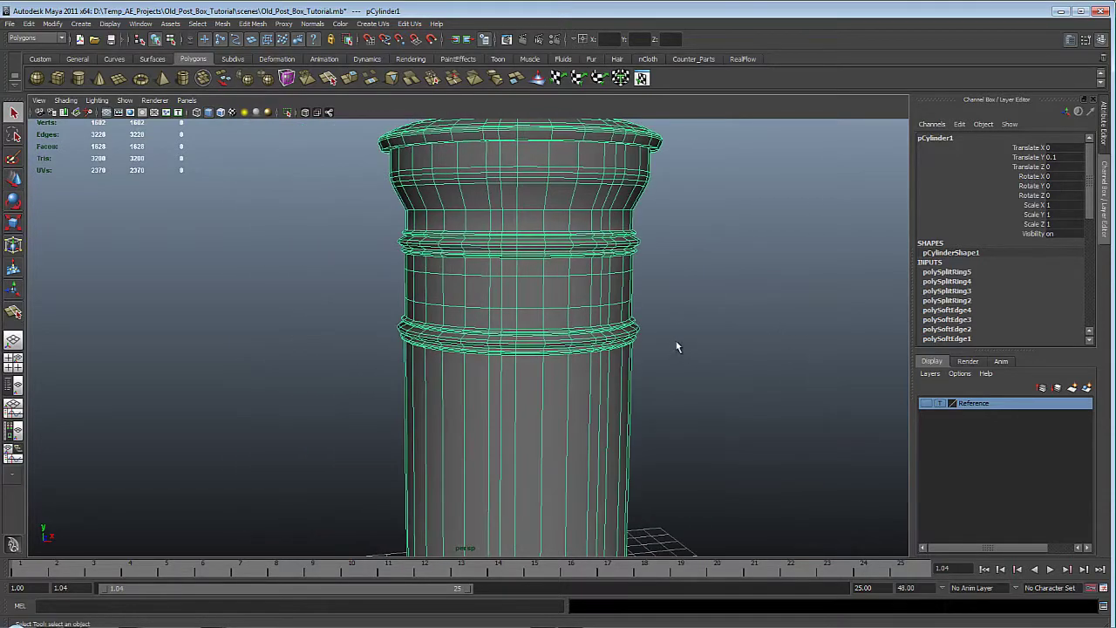
{"action": "left_click", "coordinate": [722, 304]}
Create a polygon torus on the grid beside the post box, with a radius of about 2.56 and a section radius of 0.9
{"action": "right_click", "coordinate": [711, 300], "text": "shift"}
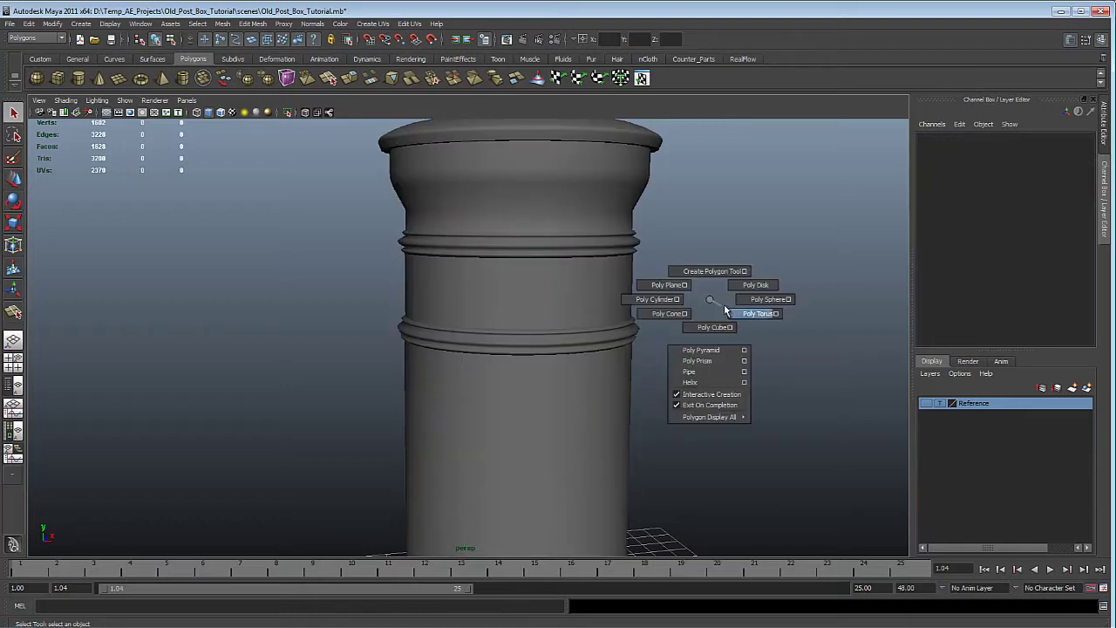
{"action": "right_click_drag", "start_coordinate": [735, 312], "coordinate": [738, 313], "text": "shift"}
{"action": "right_click_drag", "start_coordinate": [779, 408], "coordinate": [566, 372], "text": "alt"}
{"action": "middle_click_drag", "start_coordinate": [626, 478], "coordinate": [614, 291], "text": "alt"}
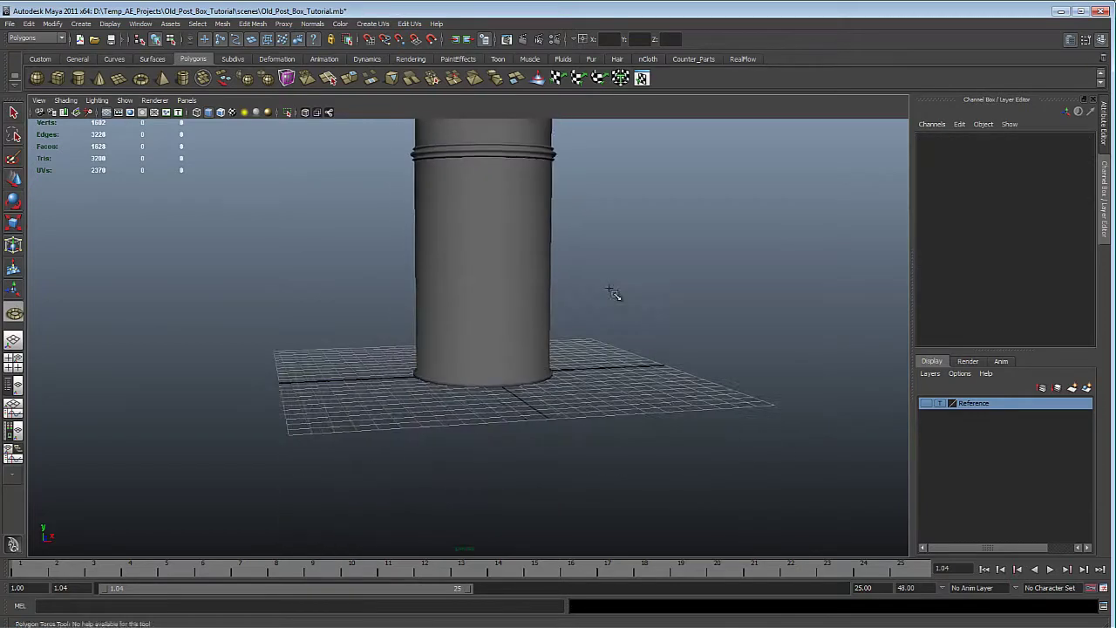
{"action": "mouse_move", "coordinate": [615, 296]}
{"action": "left_mouse_down", "text": "alt"}
{"action": "mouse_move", "coordinate": [593, 348]}
{"action": "mouse_move", "coordinate": [647, 342]}
{"action": "left_mouse_up", "text": "alt"}
{"action": "left_click_drag", "start_coordinate": [646, 343], "coordinate": [654, 338]}
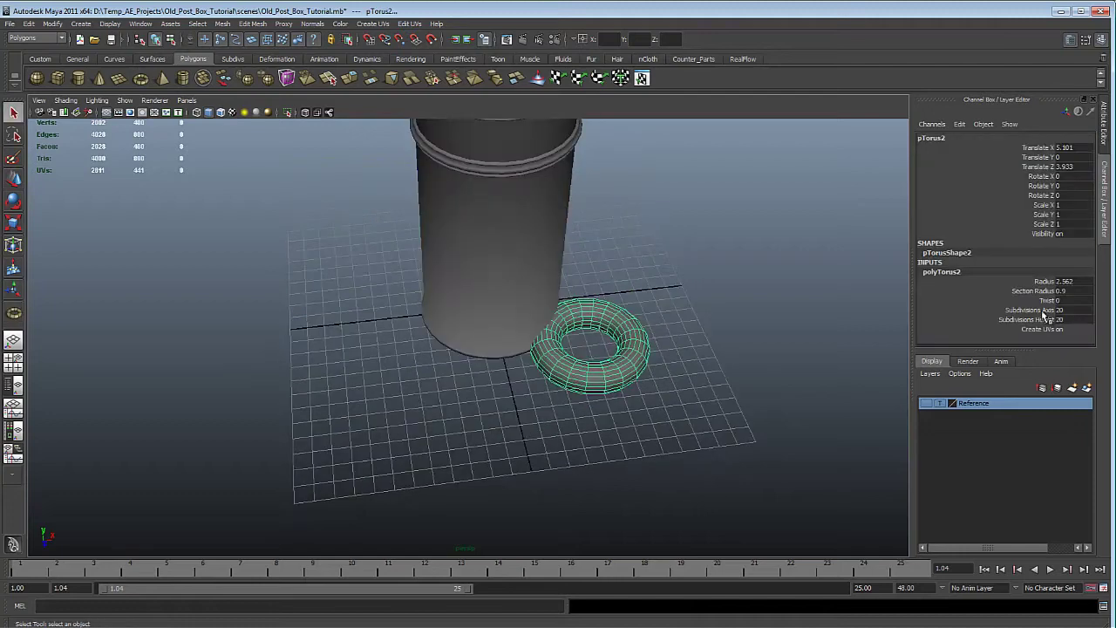
Turn the torus into a square frame with 4 axis subdivisions, 4 height subdivisions and a twist of 45
{"action": "double_click", "coordinate": [1078, 310]}
{"action": "type", "text": "4"}
{"action": "key", "text": "Return"}
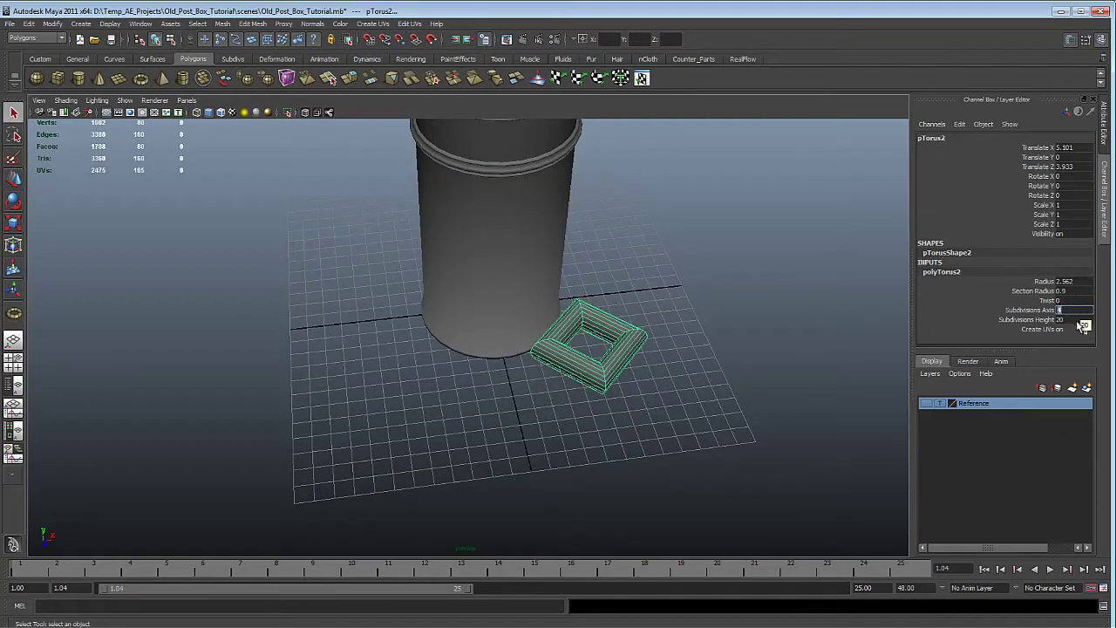
{"action": "double_click", "coordinate": [1080, 321]}
{"action": "type", "text": "4"}
{"action": "key", "text": "Return"}
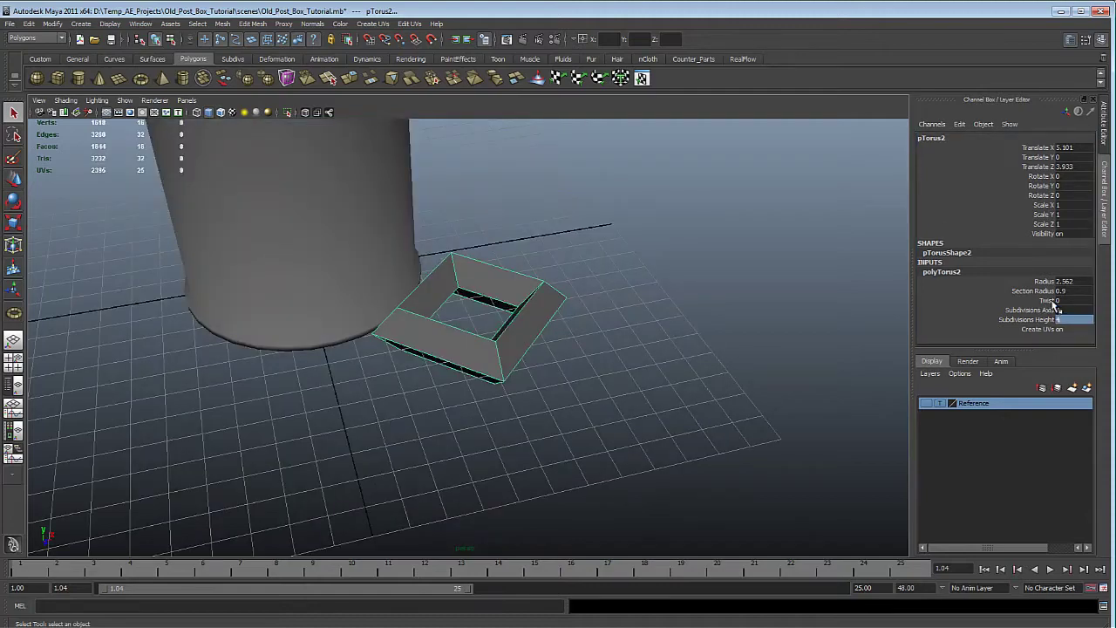
{"action": "double_click", "coordinate": [1066, 301]}
{"action": "type", "text": "45"}
{"action": "key", "text": "Return"}
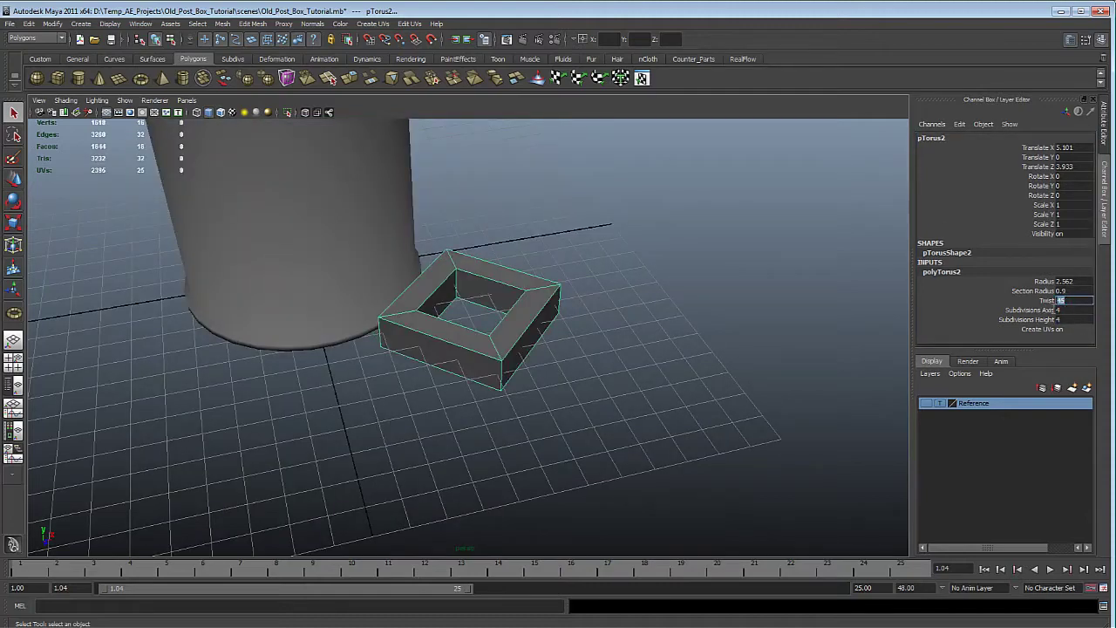
{"action": "left_click_drag", "start_coordinate": [738, 363], "coordinate": [700, 400], "text": "alt"}
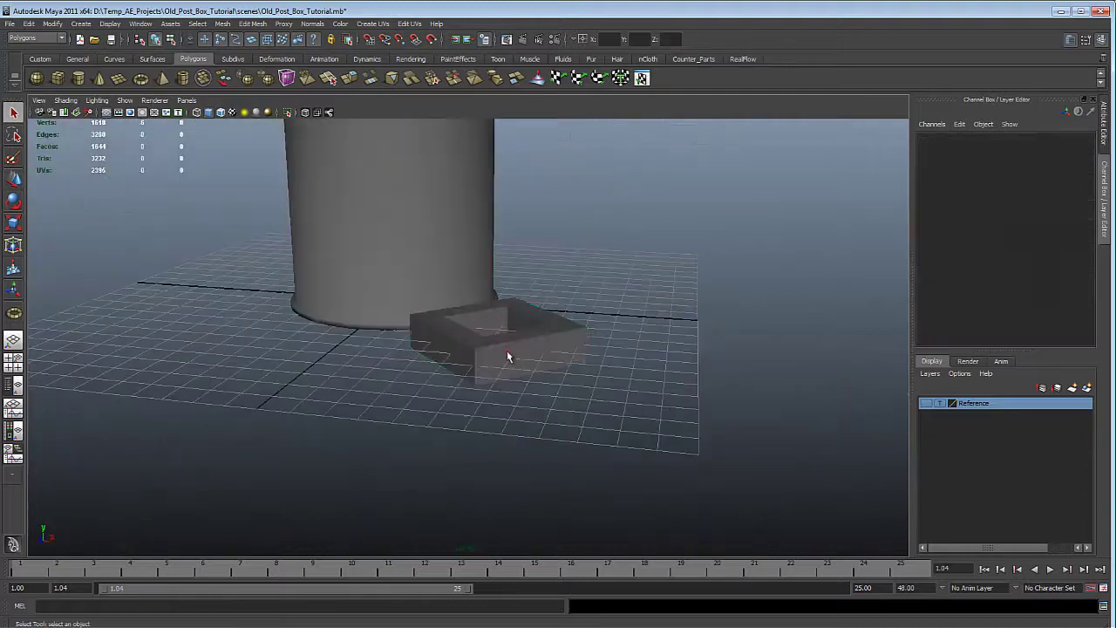
Stand the square frame upright by setting its X rotation to 90 and its Z rotation to 45
{"action": "left_click", "coordinate": [507, 353]}
{"action": "double_click", "coordinate": [1069, 177]}
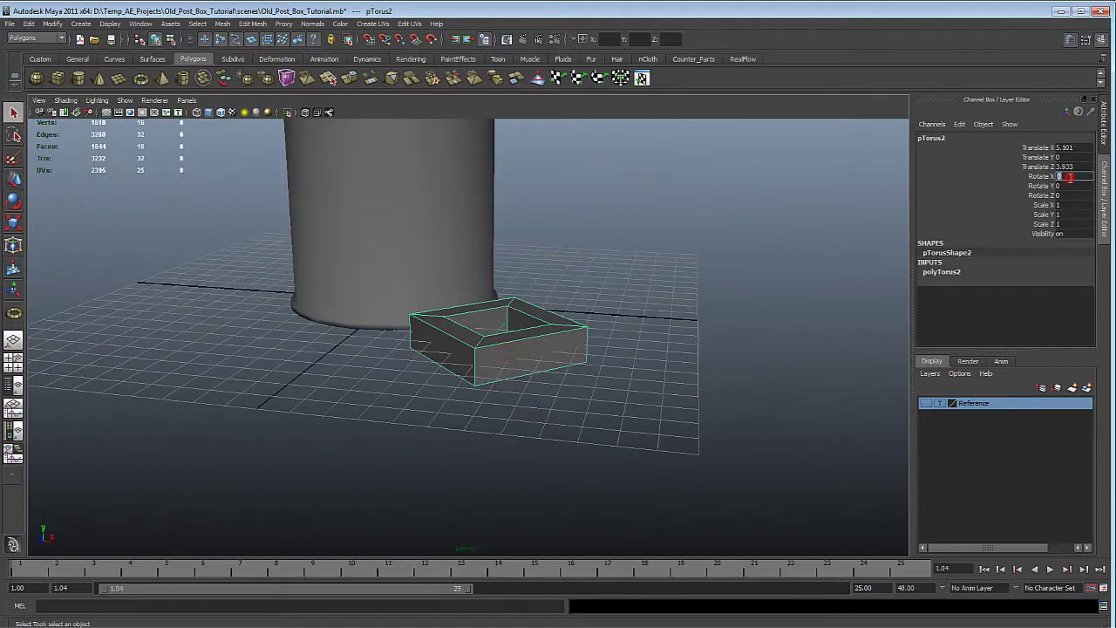
{"action": "type", "text": "90"}
{"action": "key", "text": "Return"}
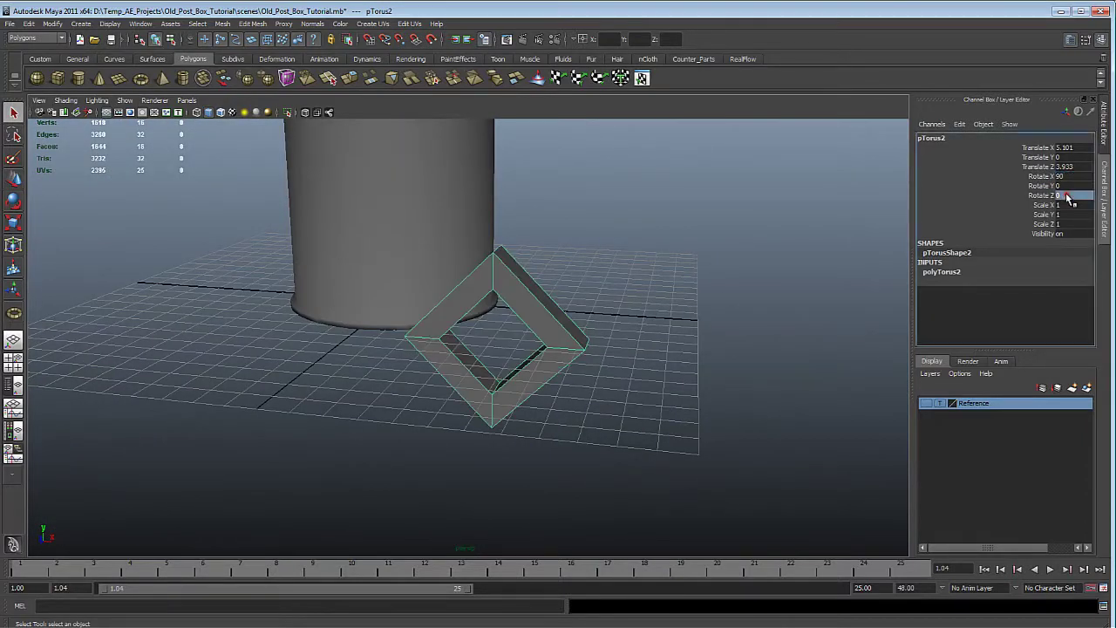
{"action": "double_click", "coordinate": [1064, 195]}
{"action": "type", "text": "45"}
{"action": "key", "text": "Return"}
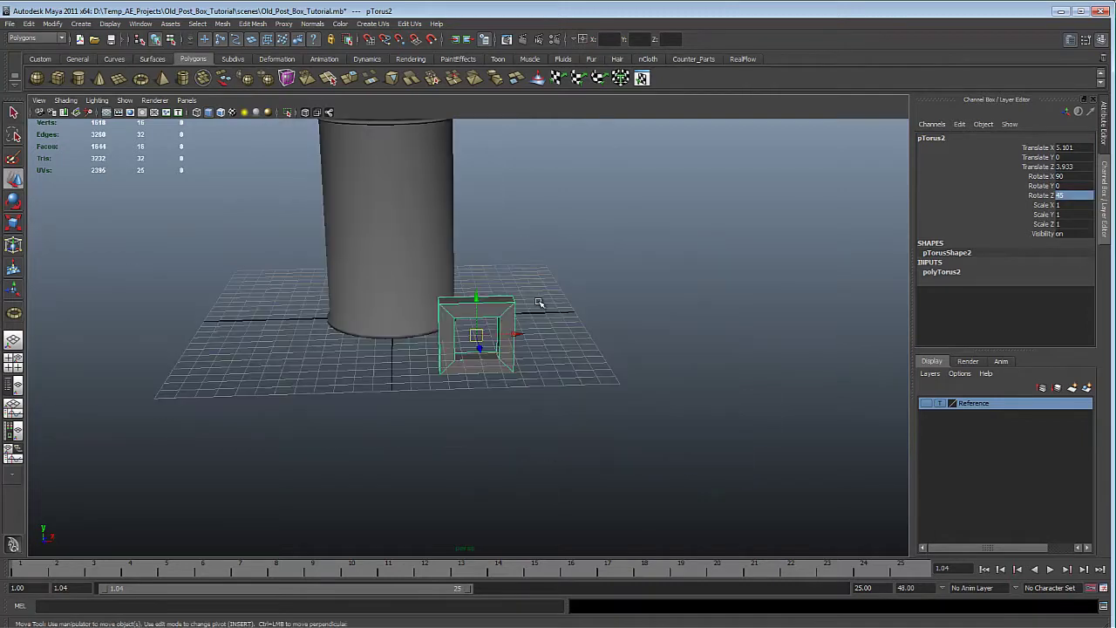
In the front view, move the frame onto the band between the mouldings at about Y 14.5, snapped to the centre line at X 0
{"action": "key", "text": "space"}
{"action": "left_click_drag", "start_coordinate": [532, 303], "coordinate": [537, 331]}
{"action": "right_click_drag", "start_coordinate": [692, 358], "coordinate": [291, 284], "text": "alt"}
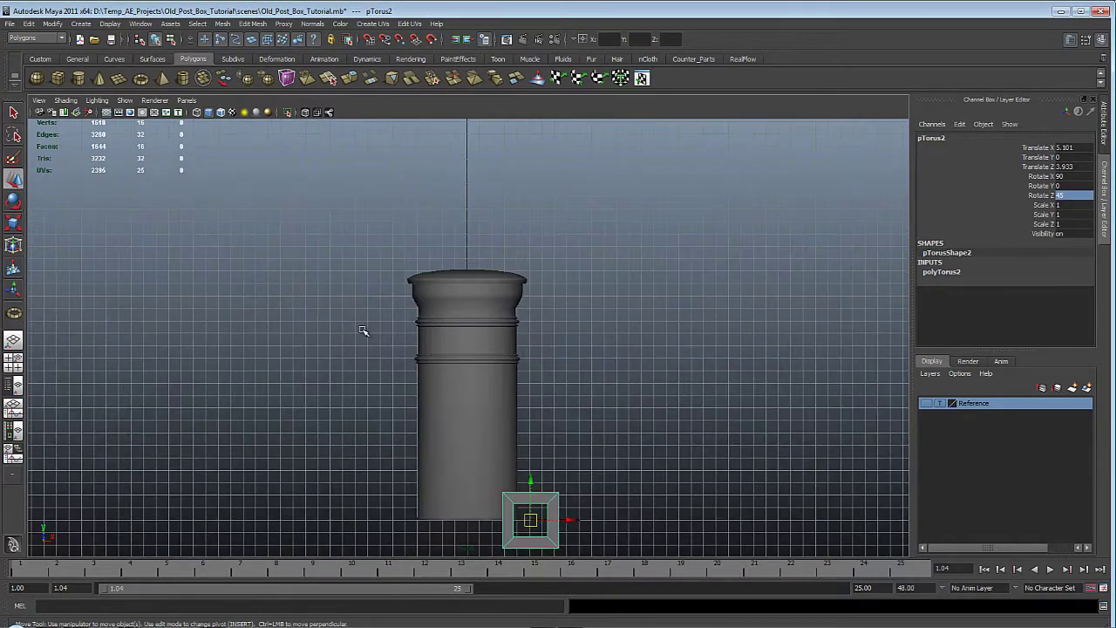
{"action": "key", "text": "4"}
{"action": "right_click_drag", "start_coordinate": [392, 369], "coordinate": [562, 370], "text": "alt"}
{"action": "middle_click_drag", "start_coordinate": [583, 356], "coordinate": [623, 254], "text": "alt"}
{"action": "right_click_drag", "start_coordinate": [637, 393], "coordinate": [753, 400], "text": "alt"}
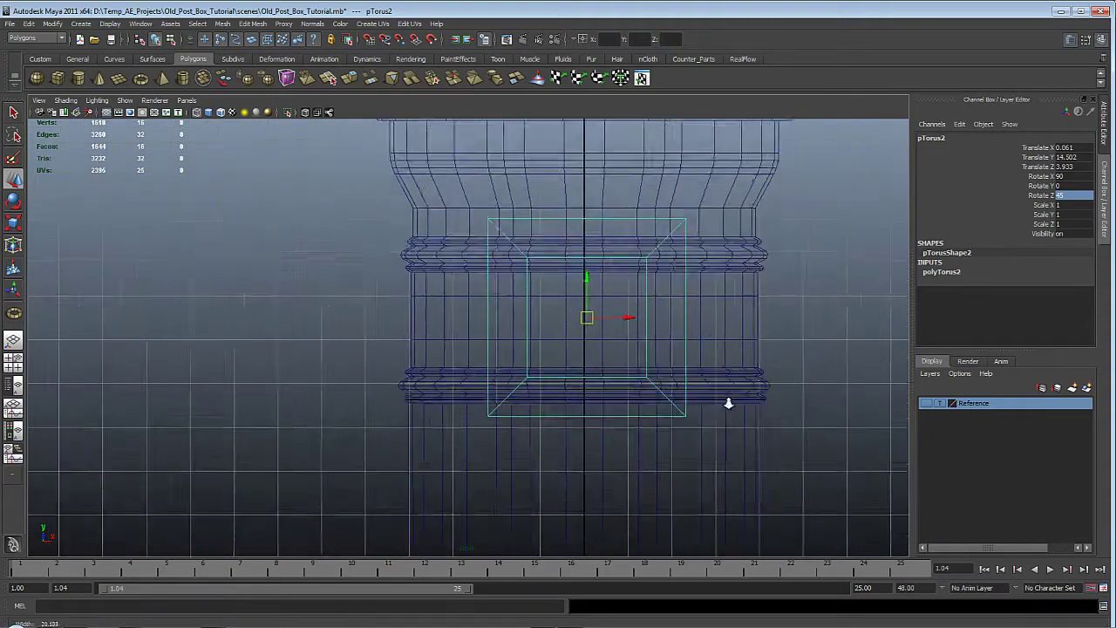
{"action": "left_click", "coordinate": [646, 315]}
{"action": "key", "text": "x"}
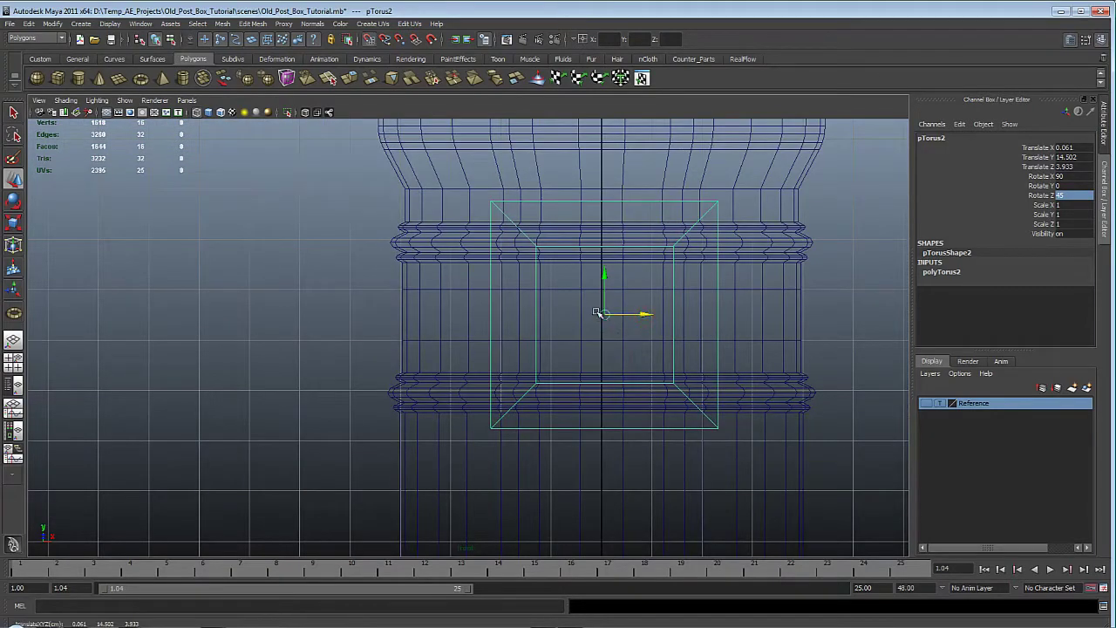
{"action": "middle_click_drag", "start_coordinate": [597, 312], "coordinate": [601, 314]}
{"action": "right_click_drag", "start_coordinate": [601, 314], "coordinate": [660, 288], "text": "alt"}
{"action": "middle_click_drag", "start_coordinate": [660, 287], "coordinate": [590, 293], "text": "alt"}
Freeze the frame's transformations so that its scale axes align with the world
{"action": "key", "text": "r"}
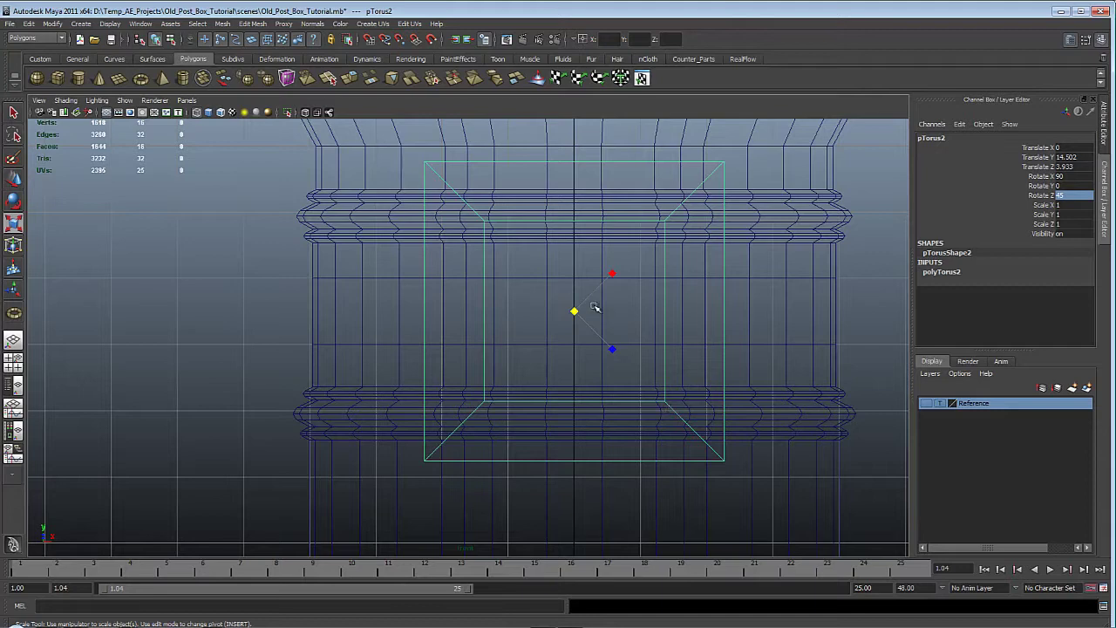
{"action": "key", "text": "space"}
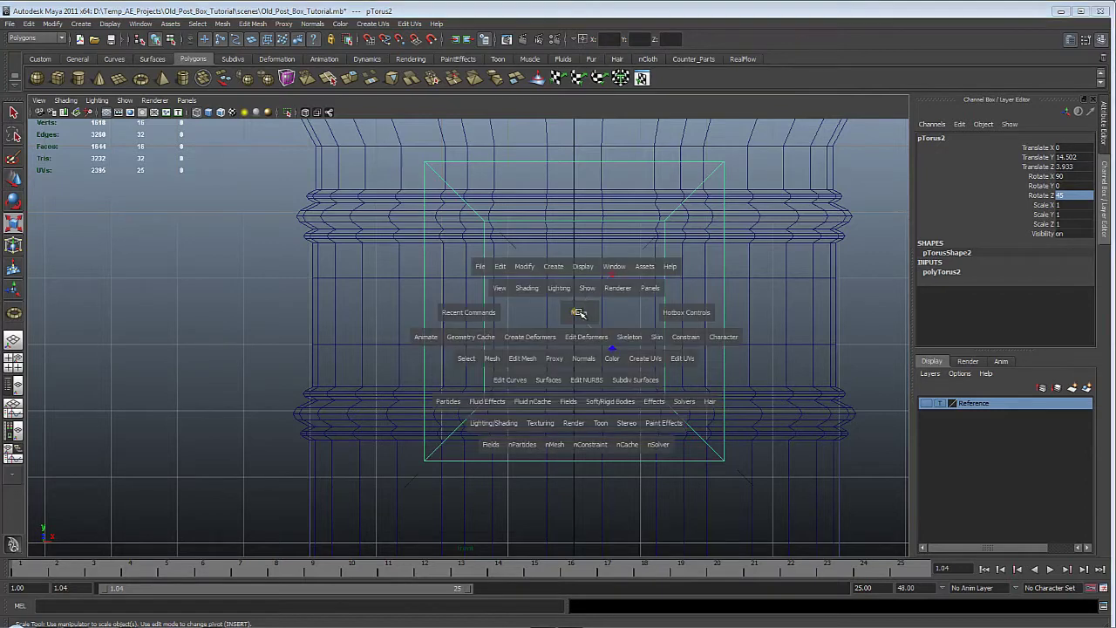
{"action": "left_click_drag", "start_coordinate": [529, 271], "coordinate": [580, 318]}
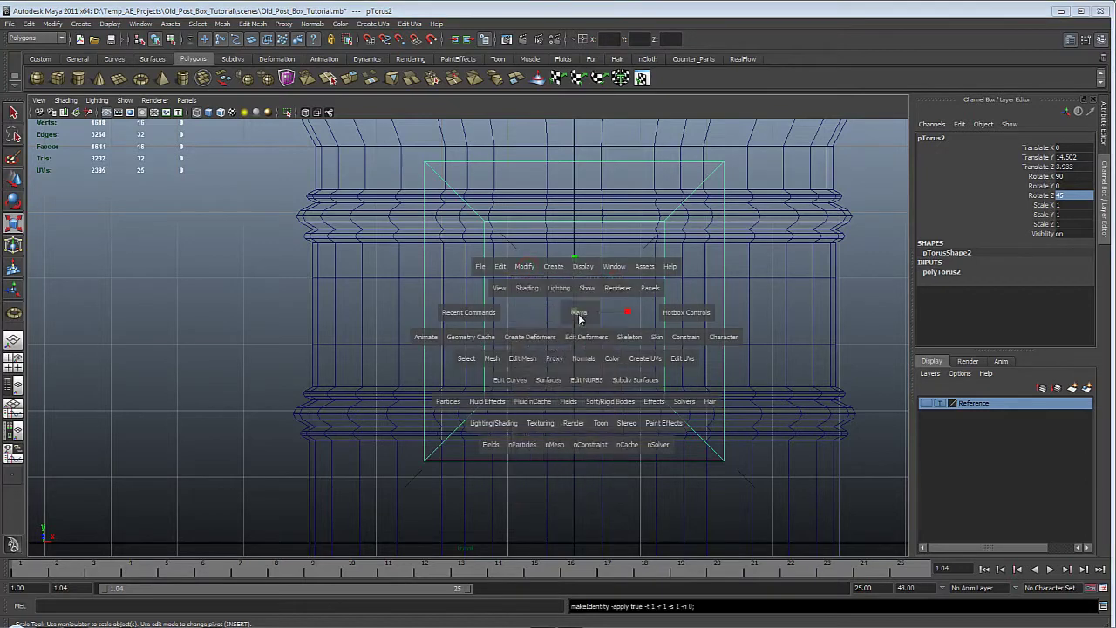
{"action": "scroll", "coordinate": [624, 281], "scroll_direction": "up", "scroll_amount": 2}
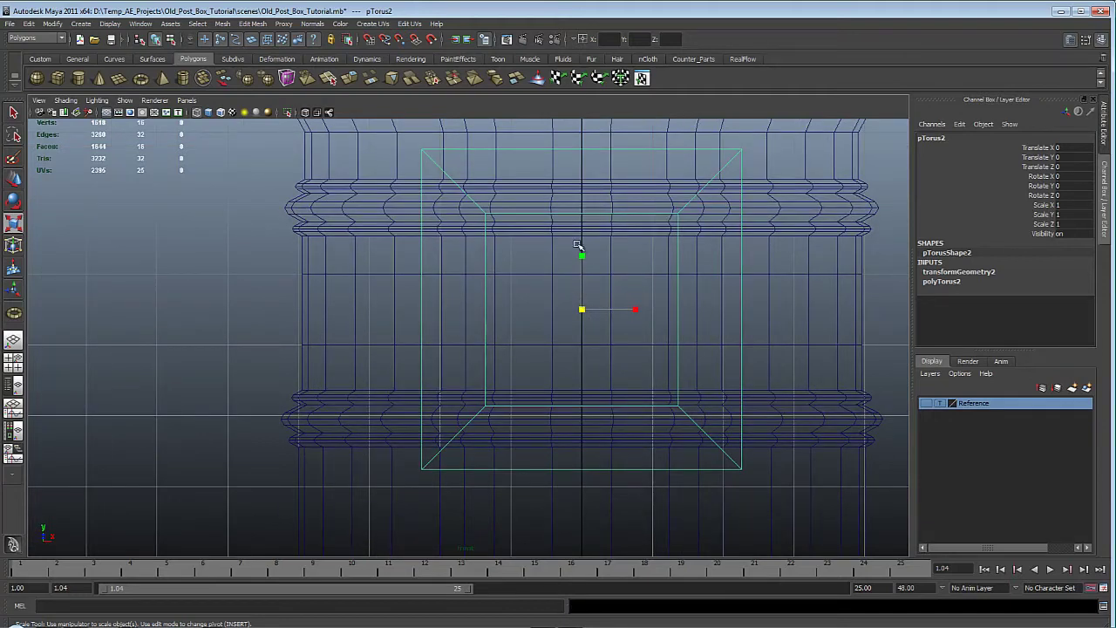
Scale the frame into a wide rectangle on the band, to about 0.903 in X, 0.371 in Y and 0.726 in Z
{"action": "left_click", "coordinate": [581, 259]}
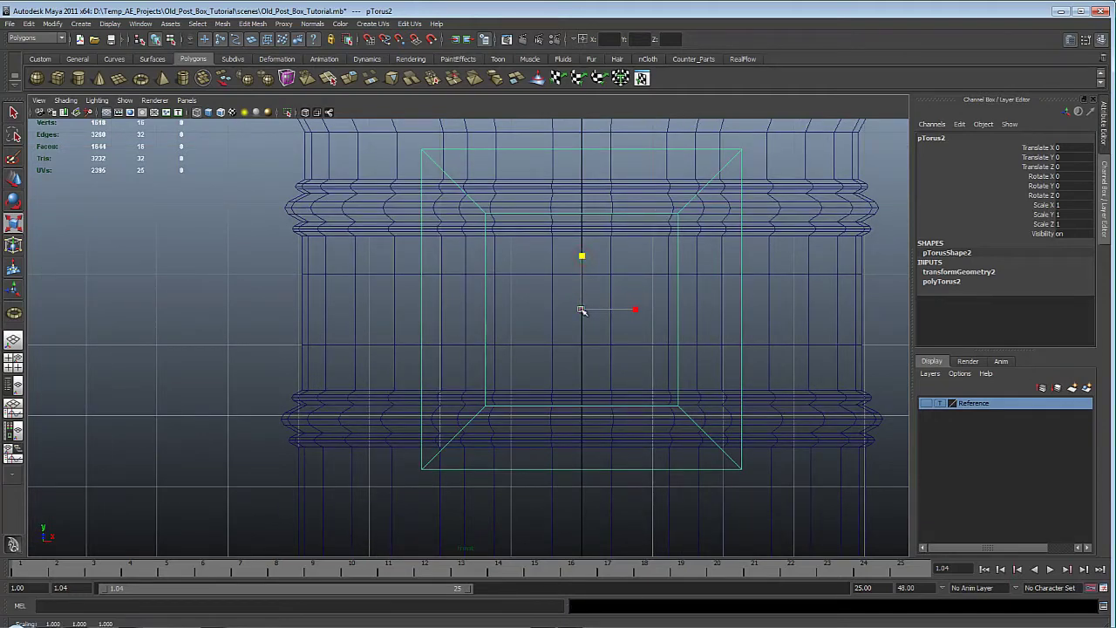
{"action": "left_click", "coordinate": [582, 311]}
{"action": "middle_click_drag", "start_coordinate": [741, 259], "coordinate": [676, 274]}
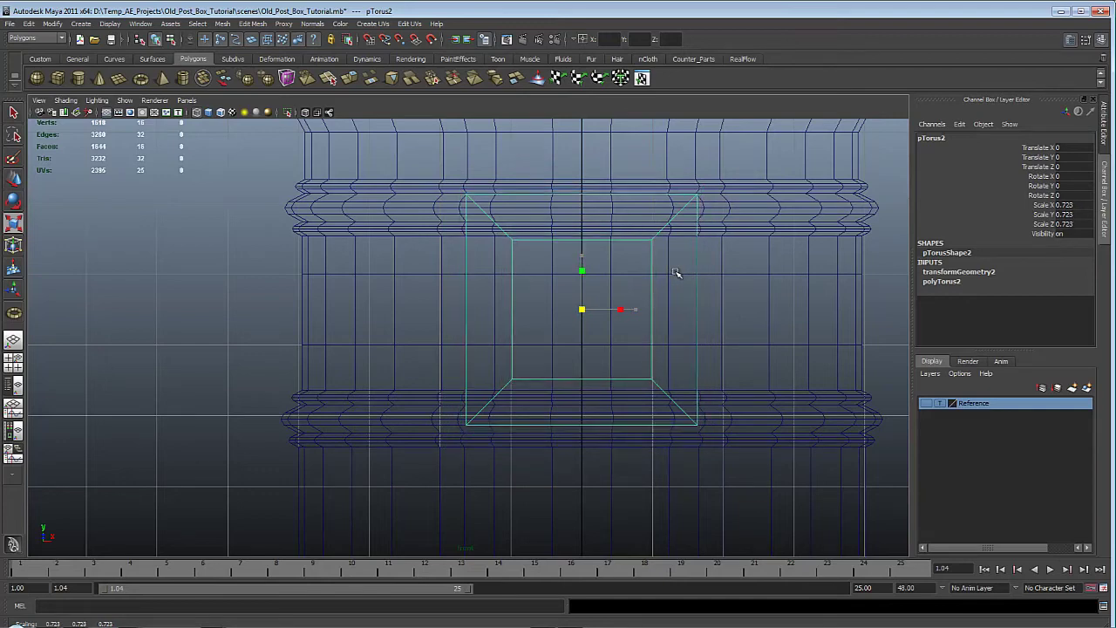
{"action": "left_click", "coordinate": [583, 255]}
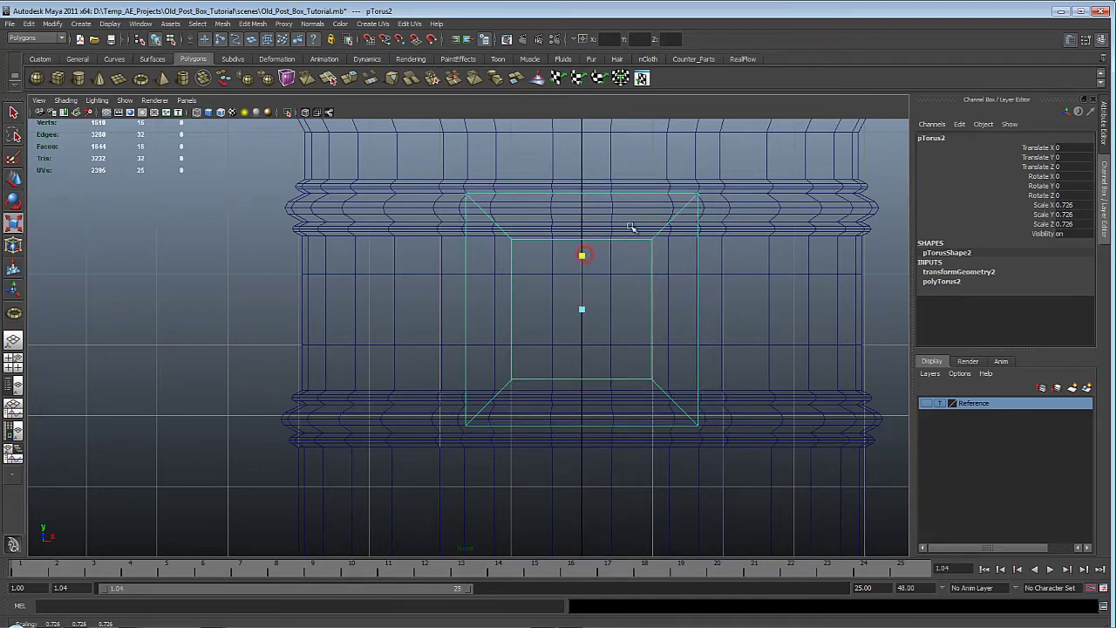
{"action": "middle_click_drag", "start_coordinate": [628, 227], "coordinate": [642, 286]}
{"action": "middle_click_drag", "start_coordinate": [642, 292], "coordinate": [651, 281]}
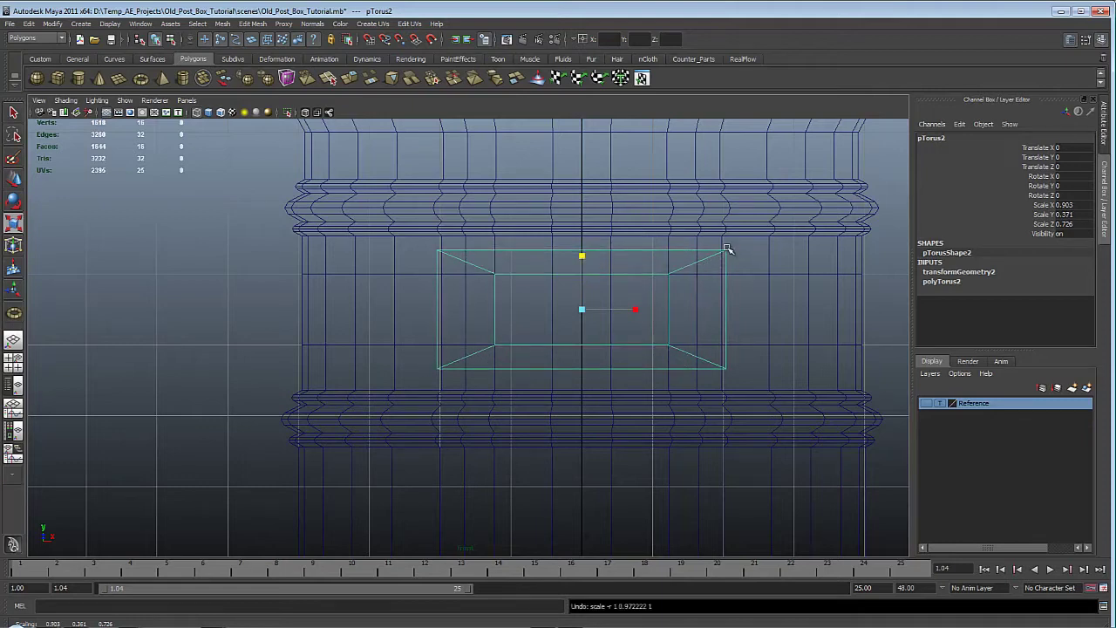
{"action": "left_click", "coordinate": [730, 250]}
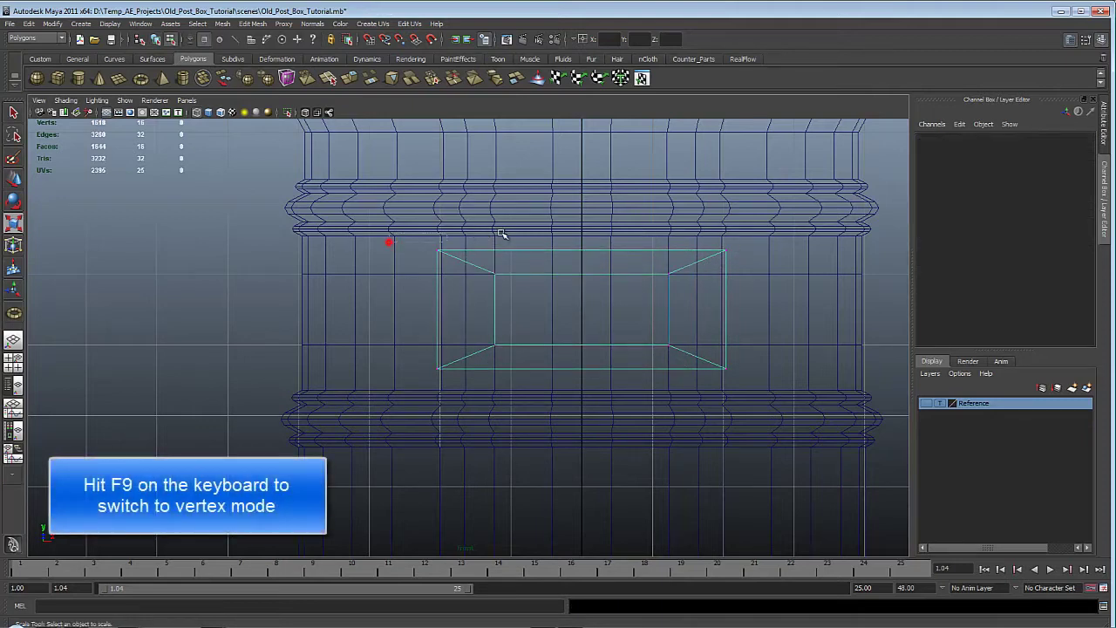
Scale the frame's outer vertices slightly inward, vertically and horizontally, to narrow its border around the opening
{"action": "key", "text": "F9"}
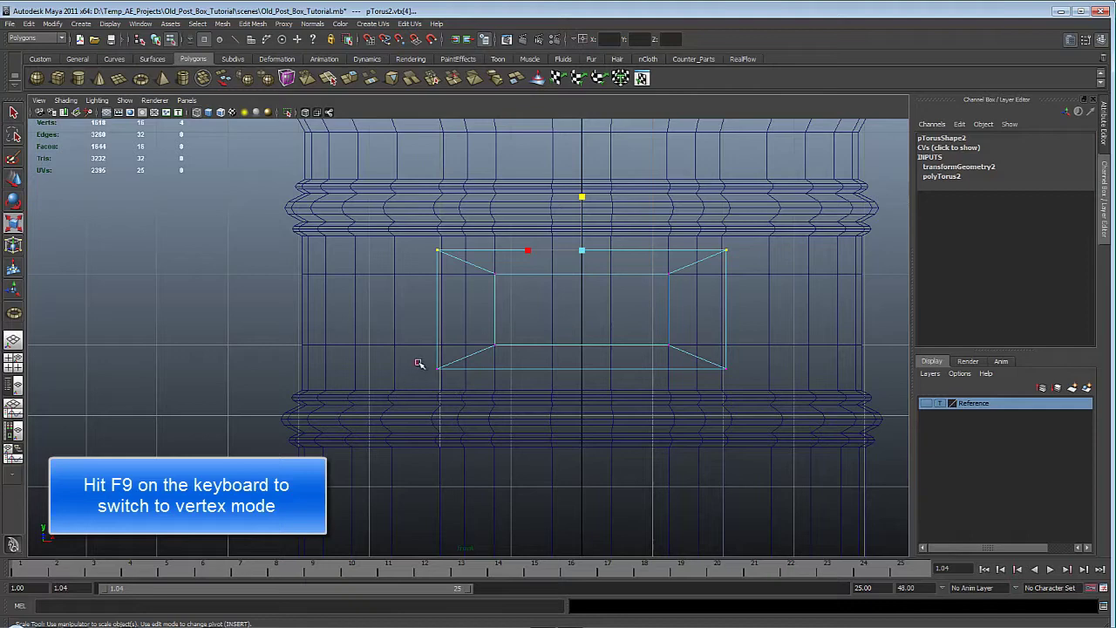
{"action": "left_click_drag", "start_coordinate": [419, 363], "coordinate": [774, 385], "text": "shift"}
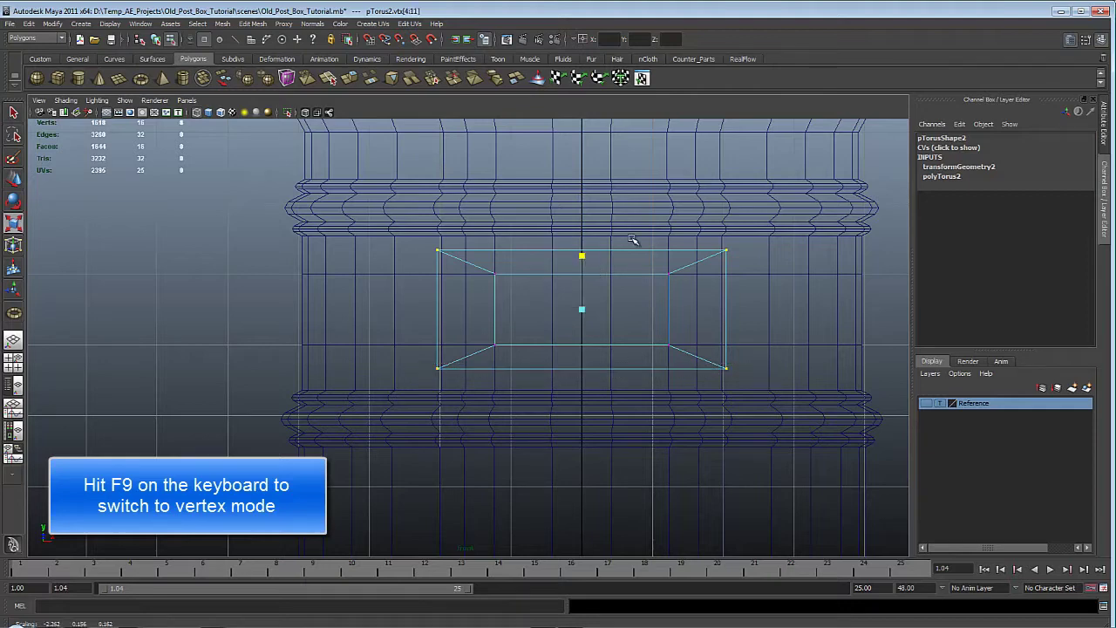
{"action": "middle_click_drag", "start_coordinate": [637, 242], "coordinate": [638, 243]}
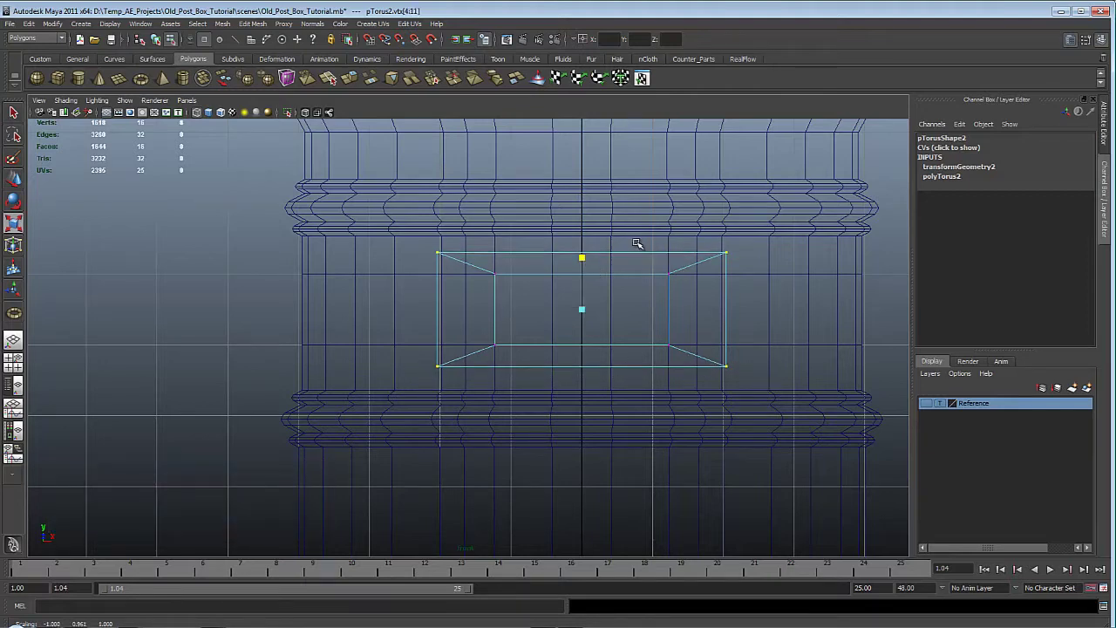
{"action": "left_click_drag", "start_coordinate": [450, 231], "coordinate": [427, 390]}
{"action": "left_click_drag", "start_coordinate": [750, 239], "coordinate": [710, 385], "text": "shift"}
{"action": "left_click", "coordinate": [530, 310]}
{"action": "middle_click_drag", "start_coordinate": [398, 294], "coordinate": [430, 295]}
{"action": "middle_click_drag", "start_coordinate": [430, 294], "coordinate": [441, 294]}
In the side view, select the frame's rear vertices and move them deeper into the post box
{"action": "key", "text": "space"}
{"action": "left_click_drag", "start_coordinate": [543, 265], "coordinate": [598, 265]}
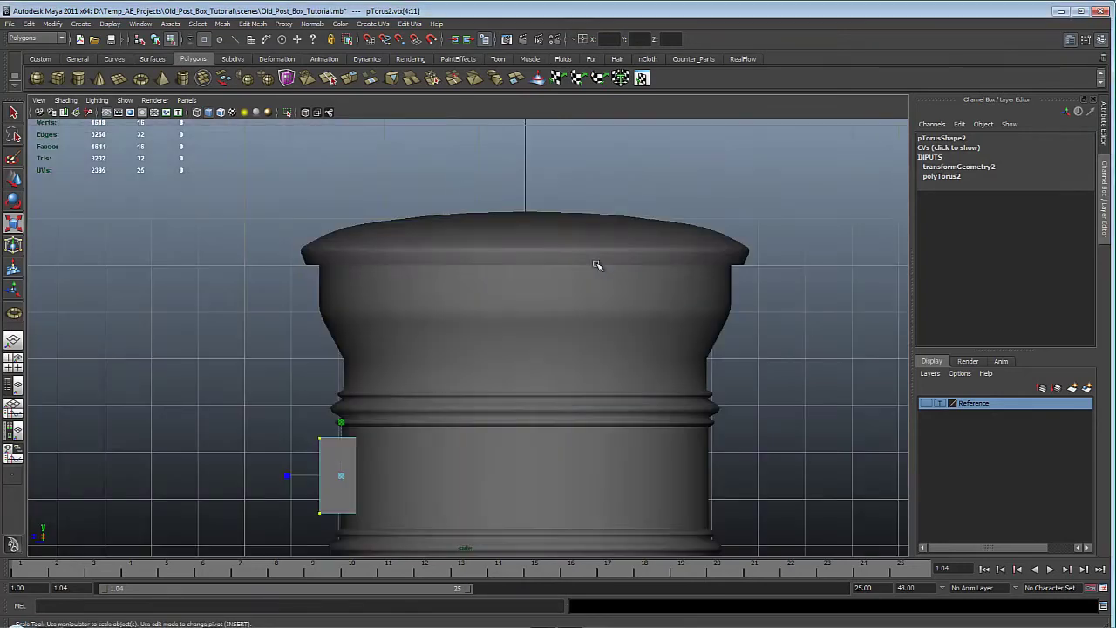
{"action": "key", "text": "4"}
{"action": "middle_click_drag", "start_coordinate": [457, 394], "coordinate": [571, 219], "text": "alt"}
{"action": "right_click_drag", "start_coordinate": [570, 219], "coordinate": [598, 339], "text": "alt"}
{"action": "middle_click_drag", "start_coordinate": [599, 339], "coordinate": [697, 364], "text": "alt"}
{"action": "right_click_drag", "start_coordinate": [658, 332], "coordinate": [655, 312], "text": "alt"}
{"action": "middle_click_drag", "start_coordinate": [655, 312], "coordinate": [650, 306], "text": "alt"}
{"action": "left_click_drag", "start_coordinate": [606, 232], "coordinate": [552, 411]}
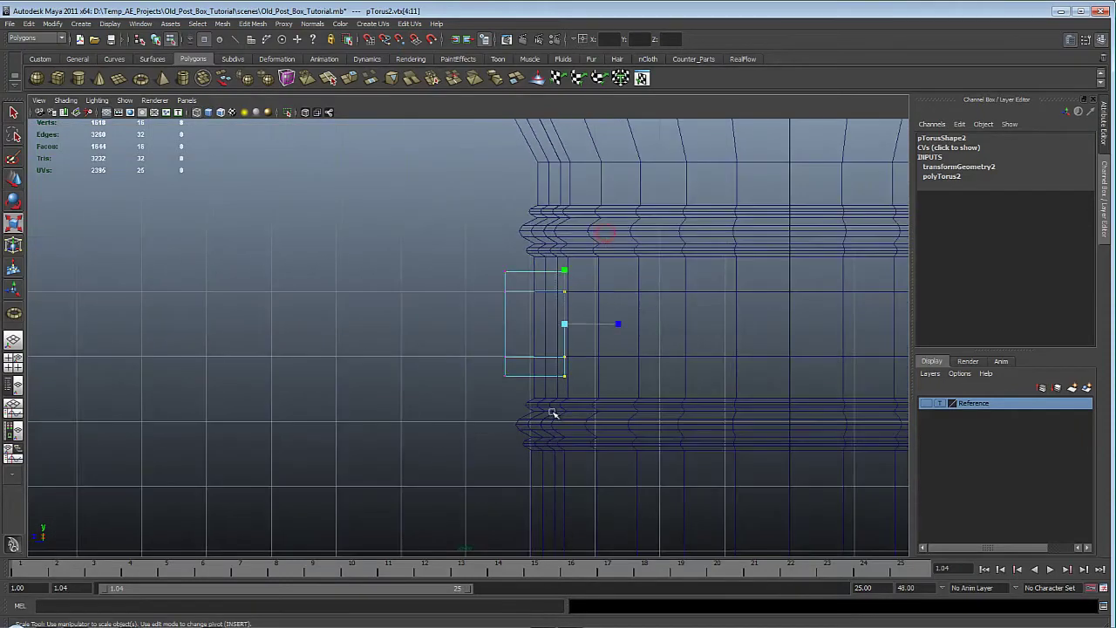
{"action": "key", "text": "w"}
{"action": "left_click_drag", "start_coordinate": [552, 325], "coordinate": [615, 300]}
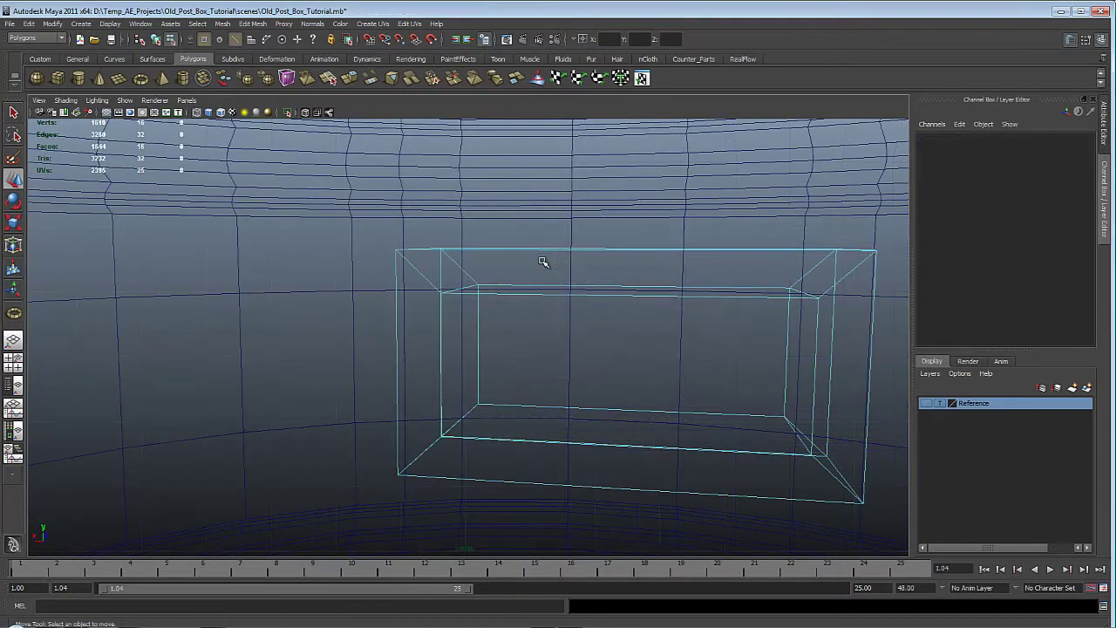
Delete the frame's four rear faces from inside the post box
{"action": "key", "text": "F11"}
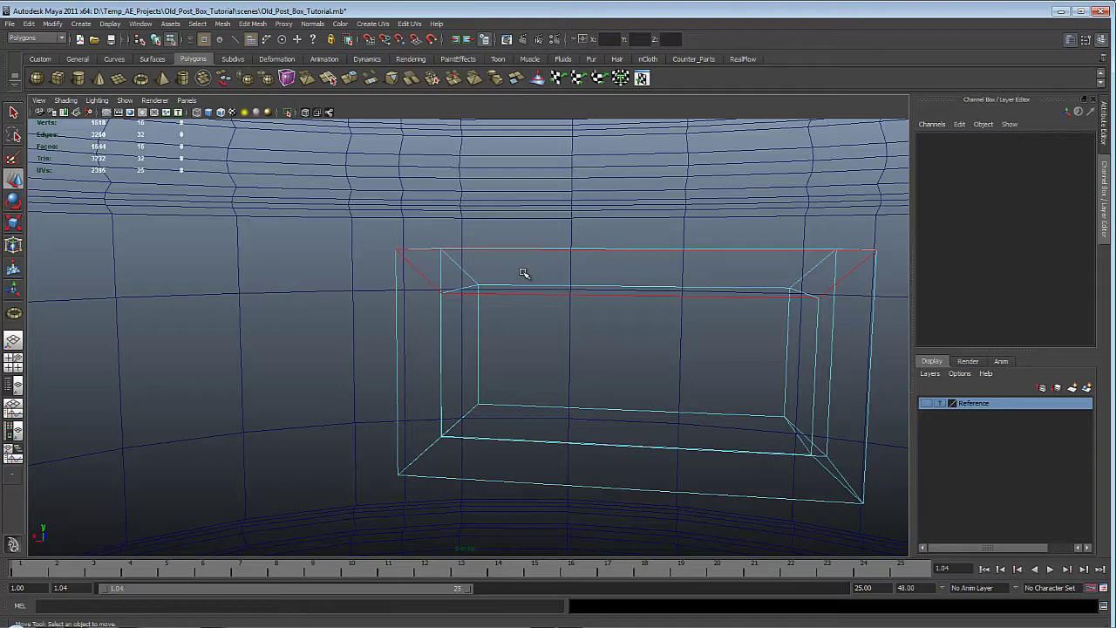
{"action": "key", "text": "5"}
{"action": "left_click", "coordinate": [474, 277]}
{"action": "left_click", "coordinate": [426, 315], "text": "shift"}
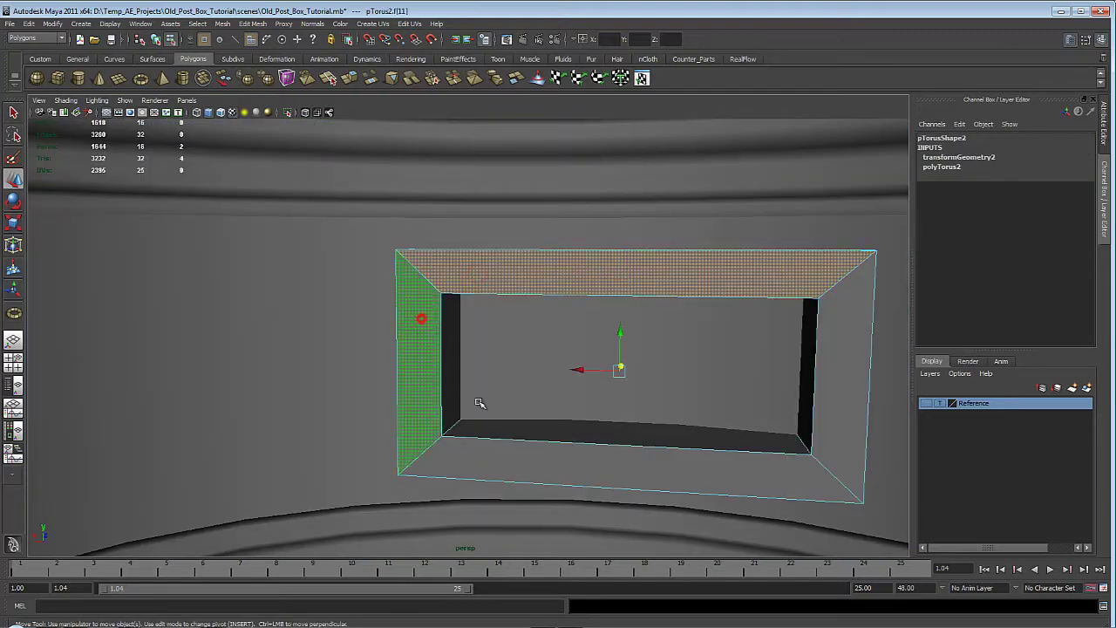
{"action": "left_click", "coordinate": [506, 471], "text": "shift"}
{"action": "left_click", "coordinate": [849, 375], "text": "shift"}
{"action": "key", "text": "Delete"}
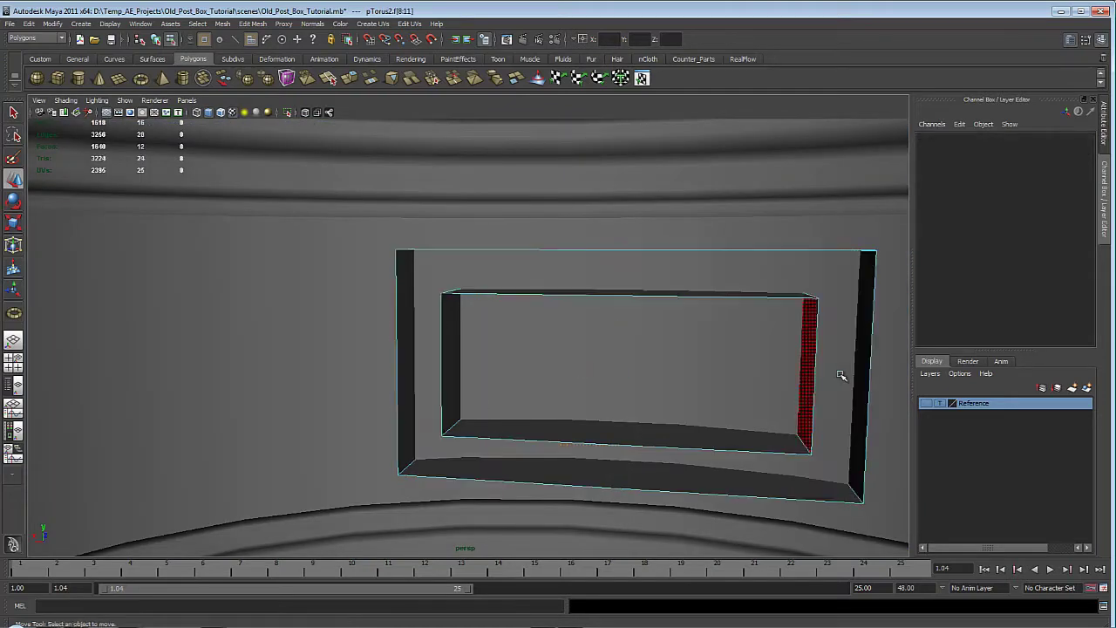
Delete the three post box faces visible through the frame's opening to cut the letter slot
{"action": "left_click_drag", "start_coordinate": [826, 306], "coordinate": [815, 331], "text": "alt"}
{"action": "scroll", "coordinate": [813, 330], "scroll_direction": "up", "scroll_amount": 3}
{"action": "scroll", "coordinate": [813, 330], "scroll_direction": "down", "scroll_amount": 2}
{"action": "left_click_drag", "start_coordinate": [696, 367], "coordinate": [637, 382], "text": "alt"}
{"action": "right_click_drag", "start_coordinate": [637, 382], "coordinate": [349, 355], "text": "alt"}
{"action": "left_click_drag", "start_coordinate": [313, 352], "coordinate": [444, 305], "text": "alt"}
{"action": "left_click", "coordinate": [439, 300]}
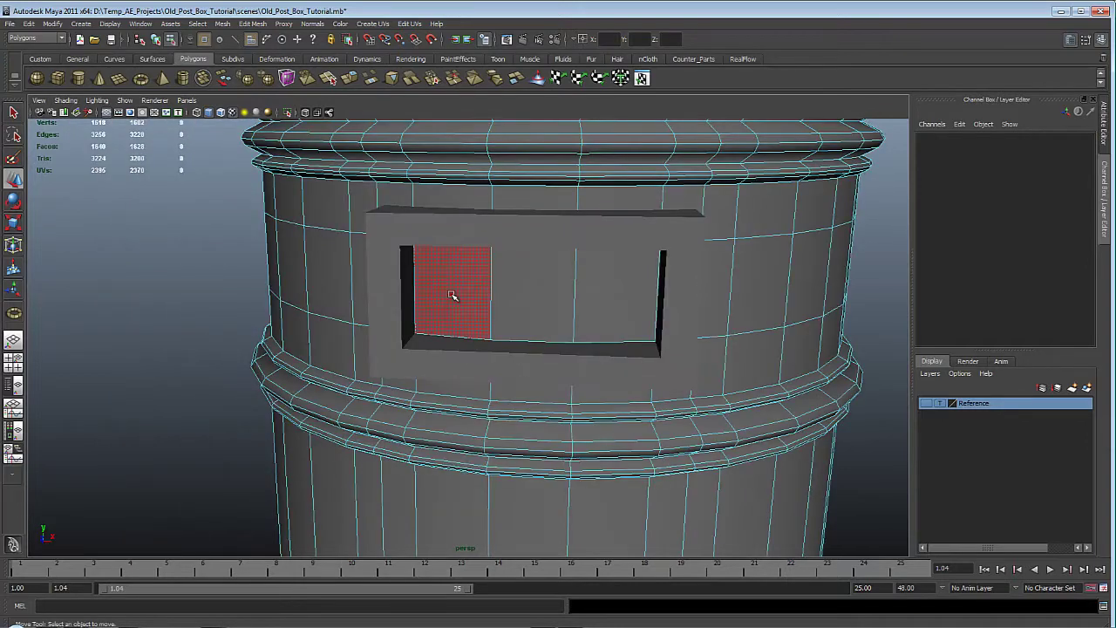
{"action": "left_click", "coordinate": [453, 297]}
{"action": "left_click", "coordinate": [531, 297], "text": "shift"}
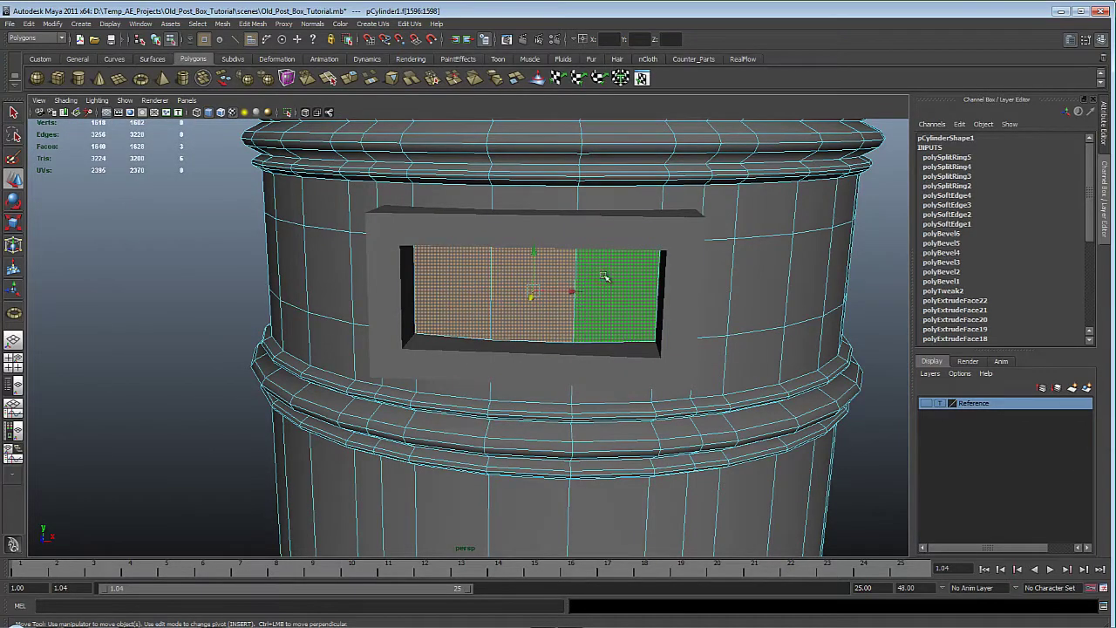
{"action": "key", "text": "Delete"}
{"action": "mouse_move", "coordinate": [611, 316]}
{"action": "left_mouse_down", "text": "alt"}
{"action": "mouse_move", "coordinate": [598, 324]}
{"action": "mouse_move", "coordinate": [701, 342]}
{"action": "mouse_move", "coordinate": [595, 326]}
{"action": "mouse_move", "coordinate": [590, 340]}
{"action": "mouse_move", "coordinate": [610, 329]}
{"action": "left_mouse_up", "text": "alt"}
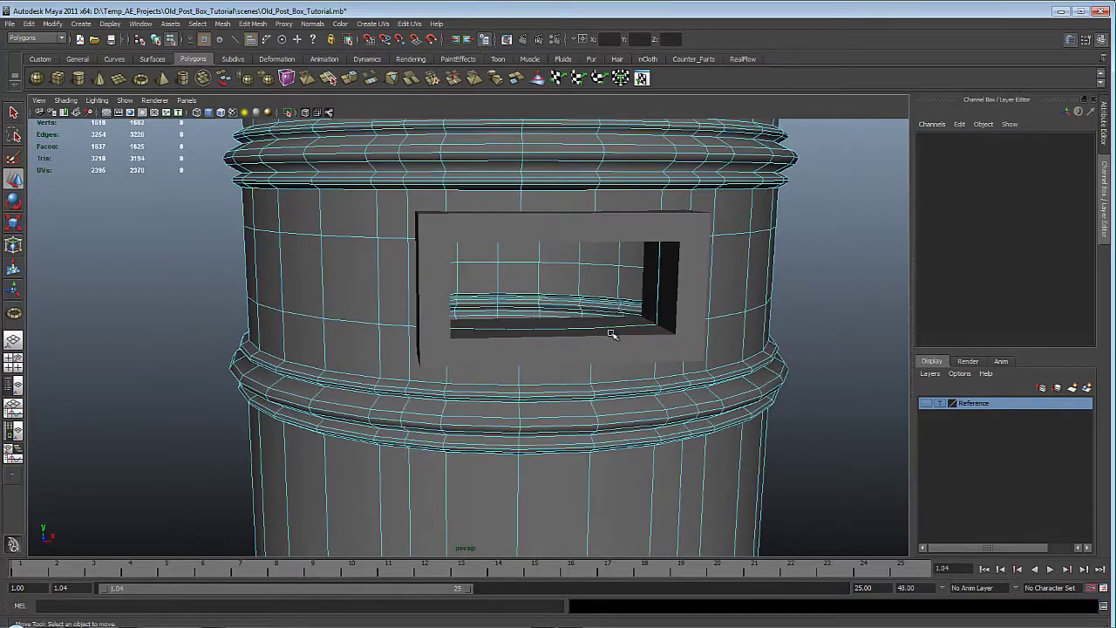
Select the letter slot's frame as a whole object and scale it down uniformly to 0.891, 0.366, 0.716
{"action": "key", "text": "F8"}
{"action": "left_click", "coordinate": [562, 351]}
{"action": "right_click_drag", "start_coordinate": [561, 287], "coordinate": [686, 329], "text": "alt"}
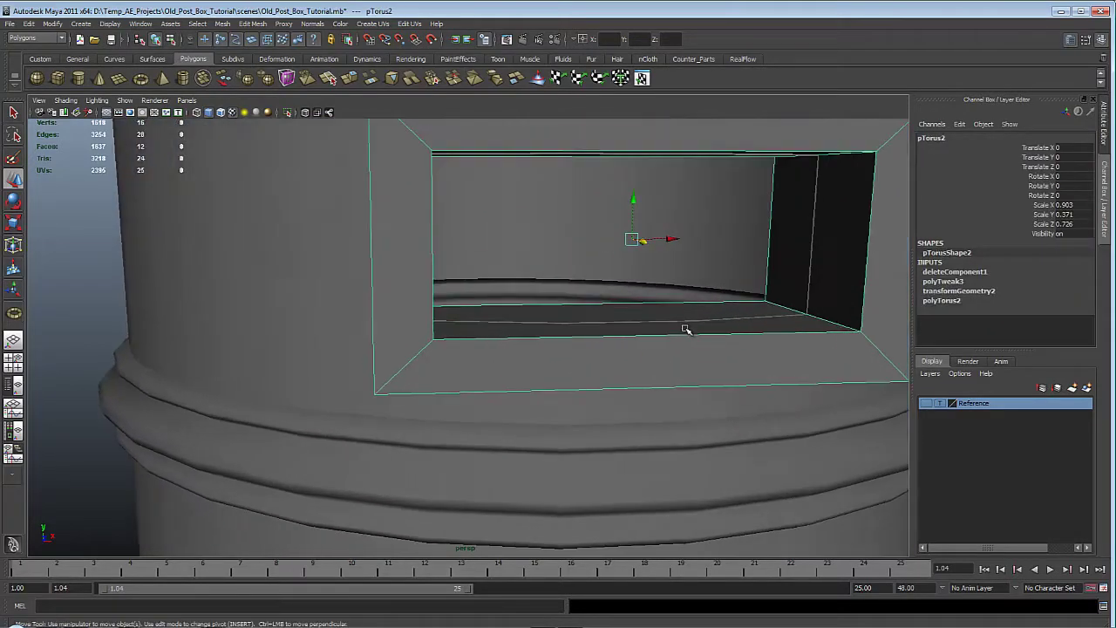
{"action": "left_click_drag", "start_coordinate": [686, 329], "coordinate": [641, 359], "text": "alt"}
{"action": "key", "text": "r"}
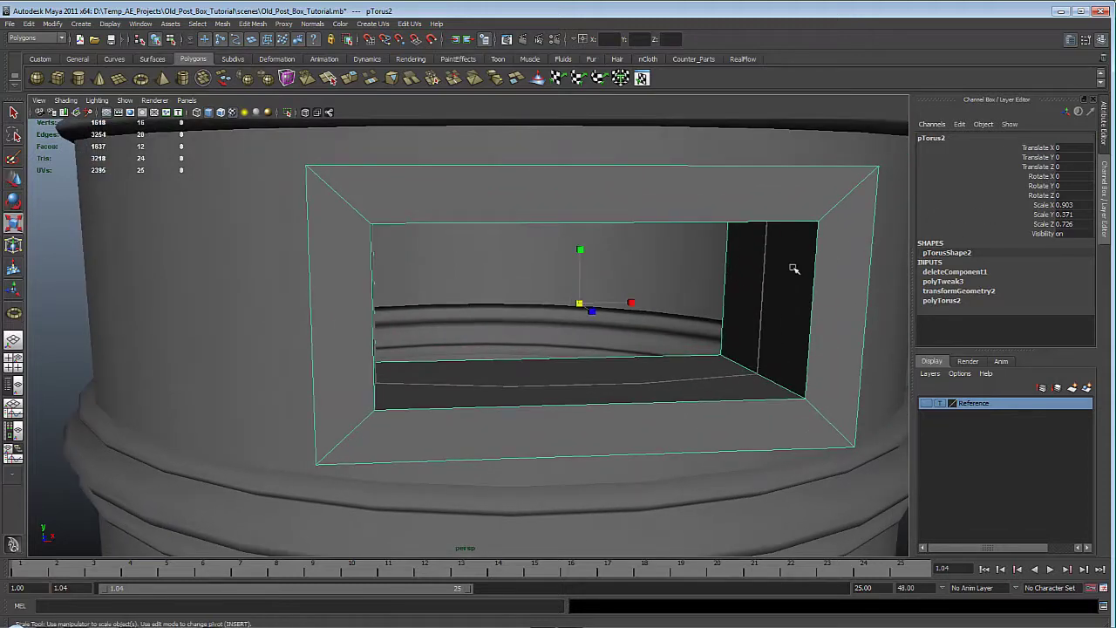
{"action": "middle_click_drag", "start_coordinate": [700, 286], "coordinate": [735, 260]}
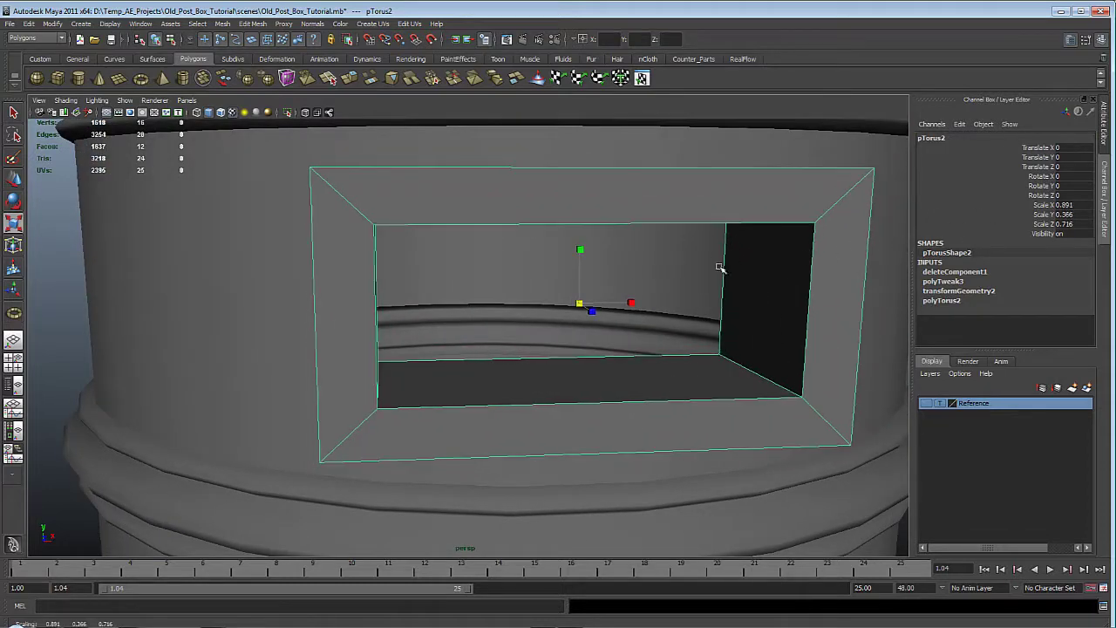
Scale the letter slot's frame down uniformly a little more, to 0.881, 0.362, 0.708
{"action": "left_click_drag", "start_coordinate": [720, 267], "coordinate": [748, 260], "text": "alt"}
{"action": "middle_click_drag", "start_coordinate": [739, 246], "coordinate": [736, 246]}
{"action": "key", "text": "w"}
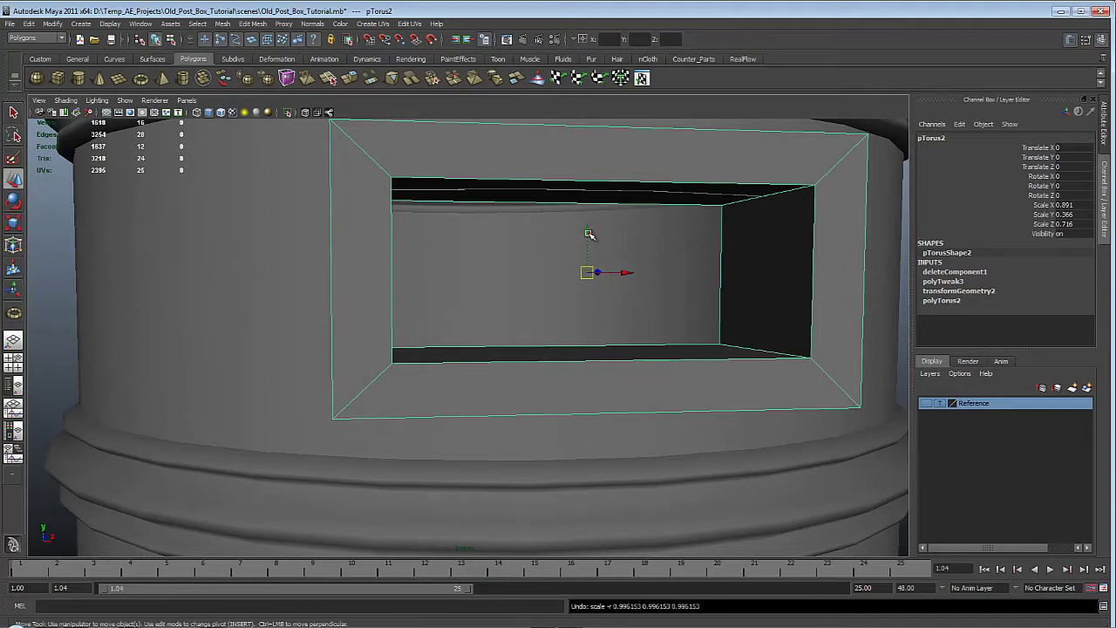
{"action": "left_click_drag", "start_coordinate": [589, 234], "coordinate": [639, 235]}
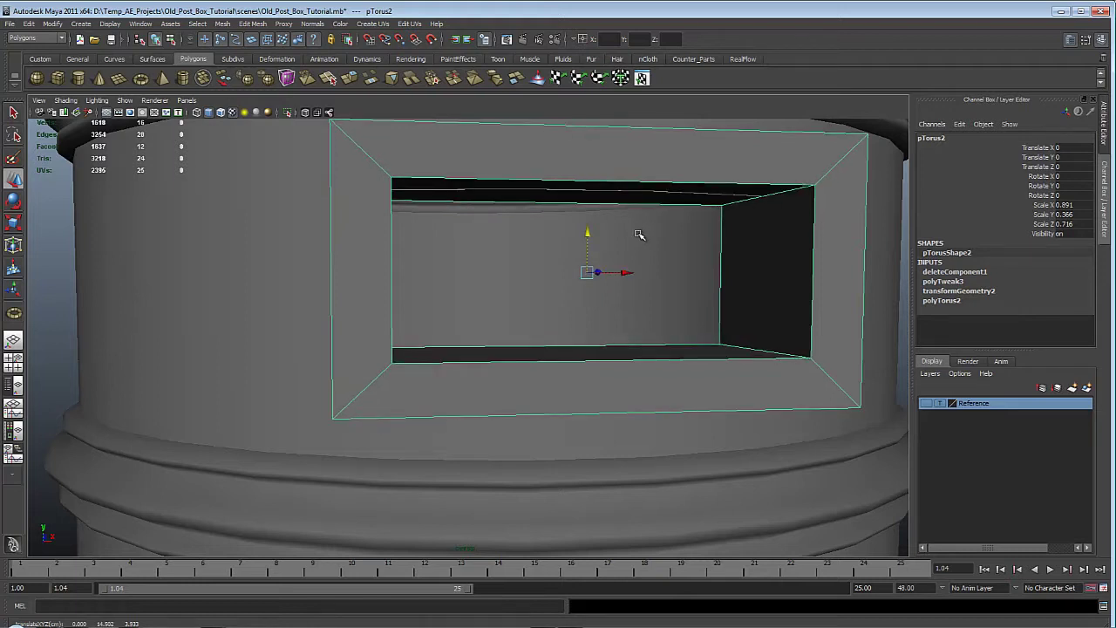
{"action": "key", "text": "r"}
{"action": "middle_click_drag", "start_coordinate": [693, 253], "coordinate": [690, 252]}
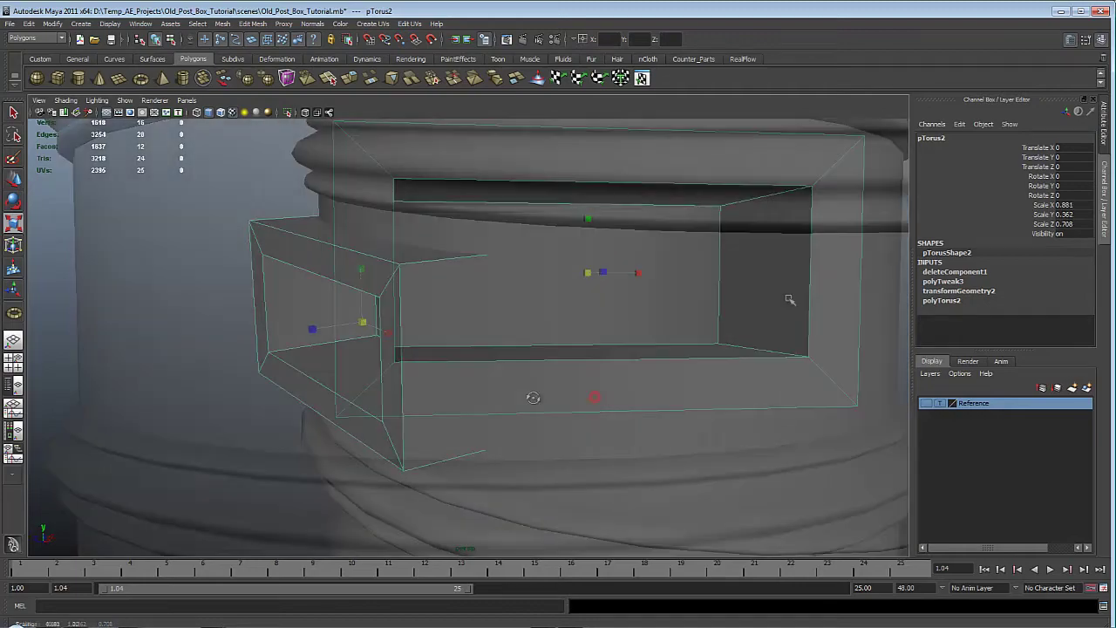
Bevel the outer and inner edge loops of the frame's front face together with its four outer corner edges running into the post box
{"action": "left_click_drag", "start_coordinate": [532, 398], "coordinate": [512, 275], "text": "alt"}
{"action": "key", "text": "F10"}
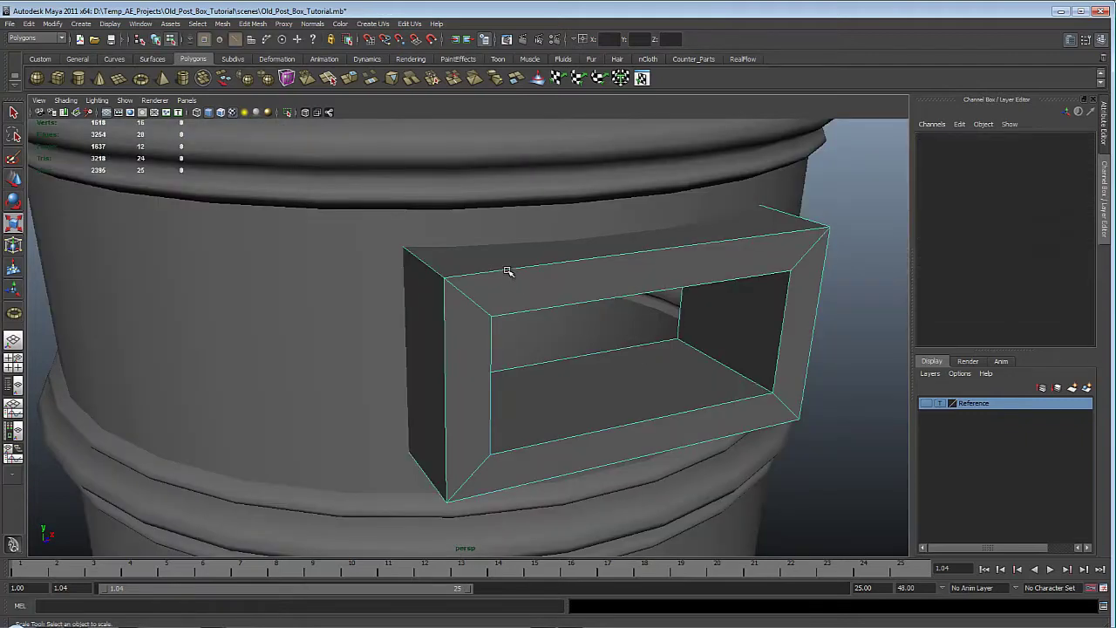
{"action": "double_click", "coordinate": [510, 268]}
{"action": "left_click_drag", "start_coordinate": [485, 310], "coordinate": [500, 289], "text": "alt"}
{"action": "double_click", "coordinate": [627, 424], "text": "shift"}
{"action": "left_click", "coordinate": [675, 304], "text": "shift"}
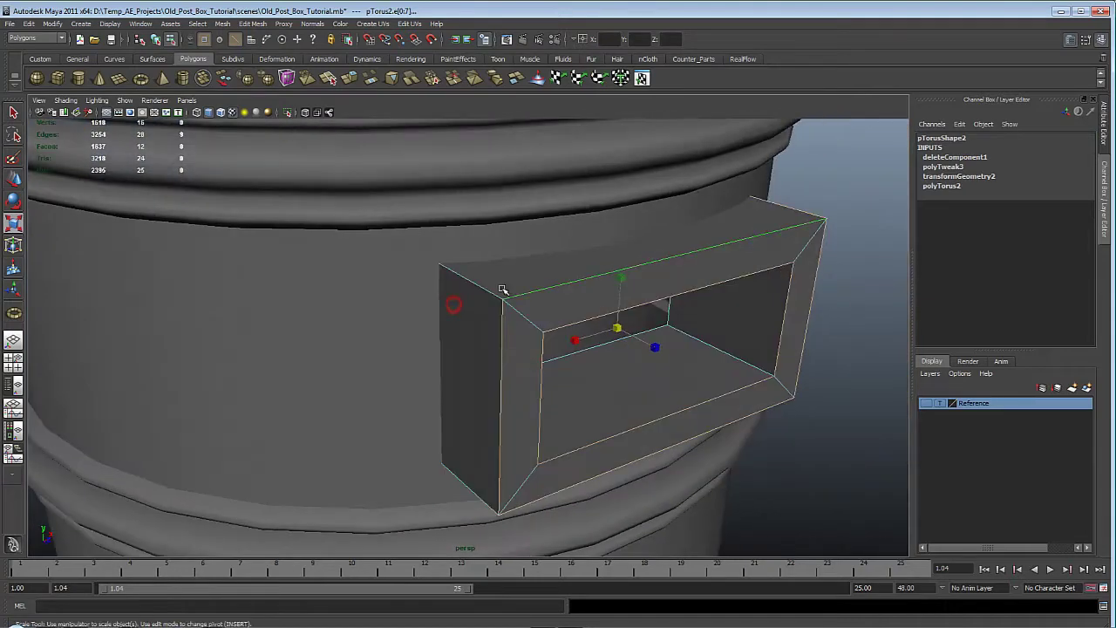
{"action": "left_click_drag", "start_coordinate": [512, 373], "coordinate": [515, 334], "text": "alt"}
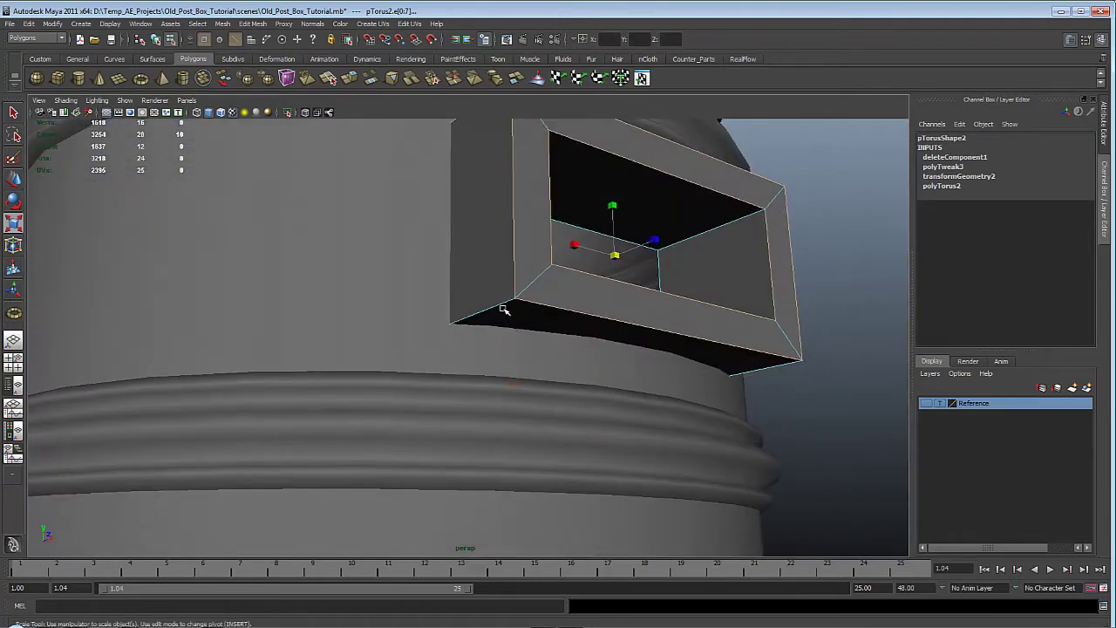
{"action": "left_click", "coordinate": [503, 307], "text": "shift"}
{"action": "left_click_drag", "start_coordinate": [735, 302], "coordinate": [703, 377], "text": "alt"}
{"action": "left_click", "coordinate": [530, 349], "text": "shift"}
{"action": "right_click", "coordinate": [704, 376], "text": "shift"}
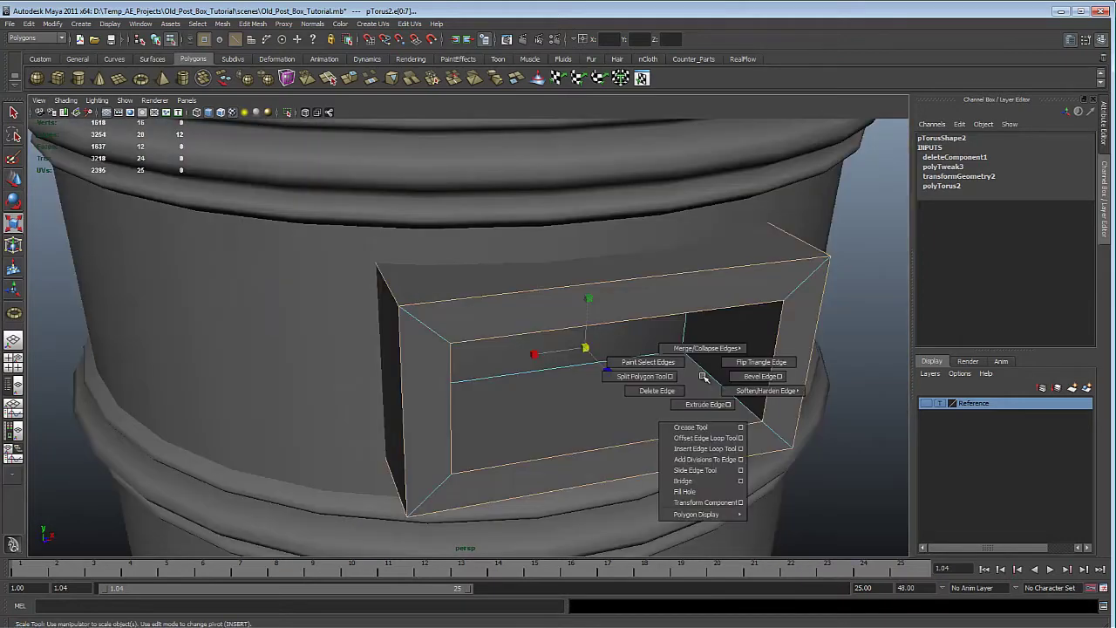
{"action": "left_click", "coordinate": [760, 376]}
{"action": "left_click_drag", "start_coordinate": [752, 378], "coordinate": [725, 242], "text": "alt"}
{"action": "left_click", "coordinate": [261, 310]}
Soften the four diagonal corner edges on the front face of the letter slot's frame
{"action": "right_click", "coordinate": [741, 215]}
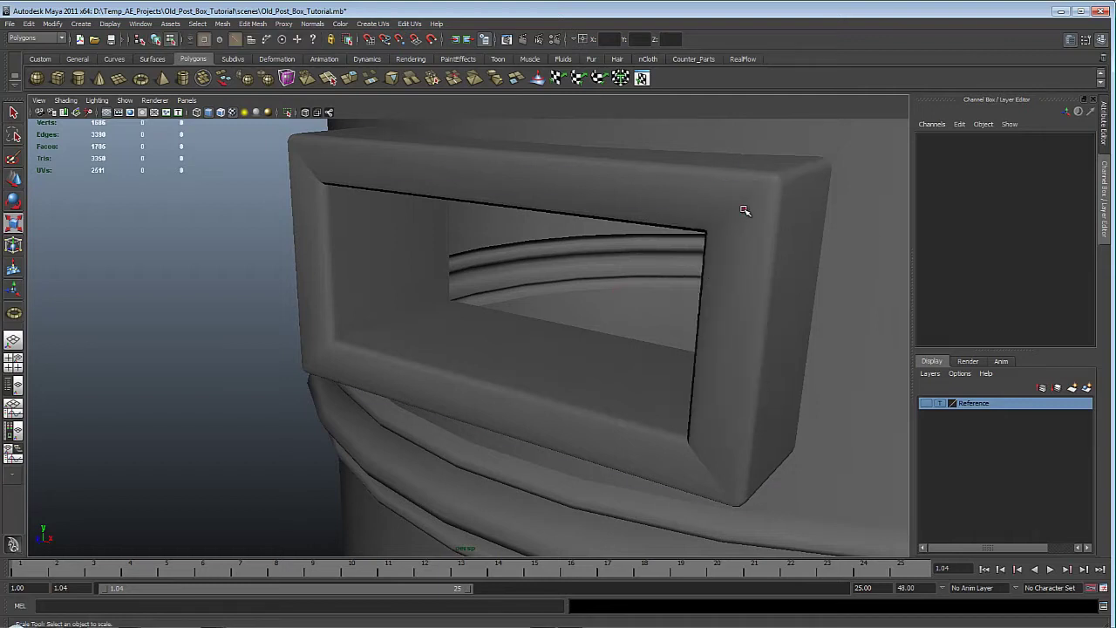
{"action": "left_click", "coordinate": [741, 214]}
{"action": "left_click", "coordinate": [709, 461], "text": "shift"}
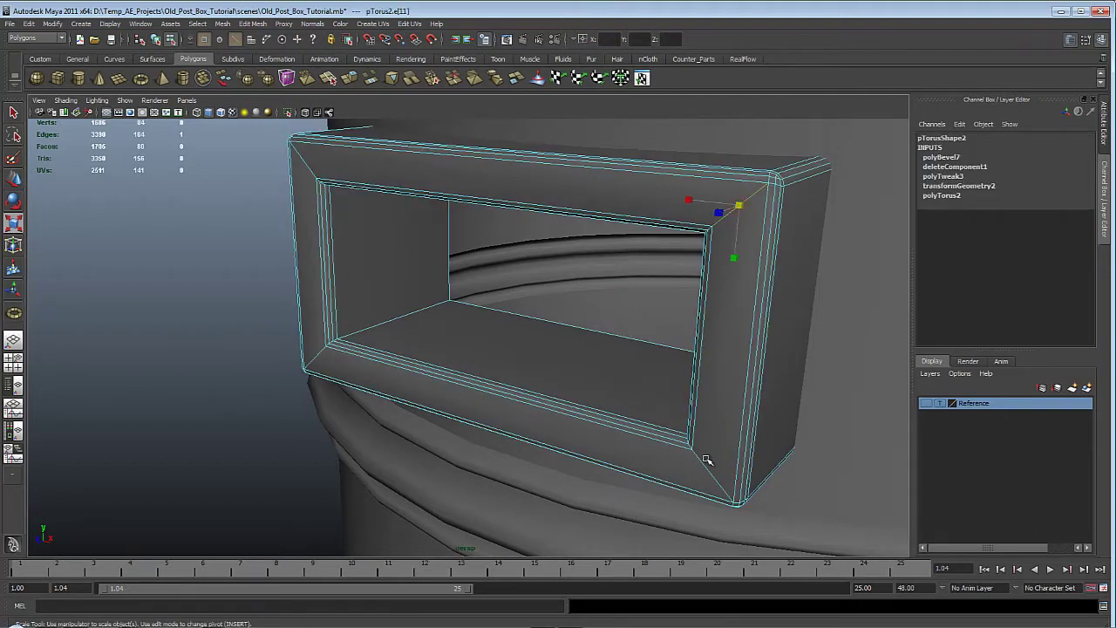
{"action": "key", "text": "q"}
{"action": "left_click", "coordinate": [314, 358], "text": "shift"}
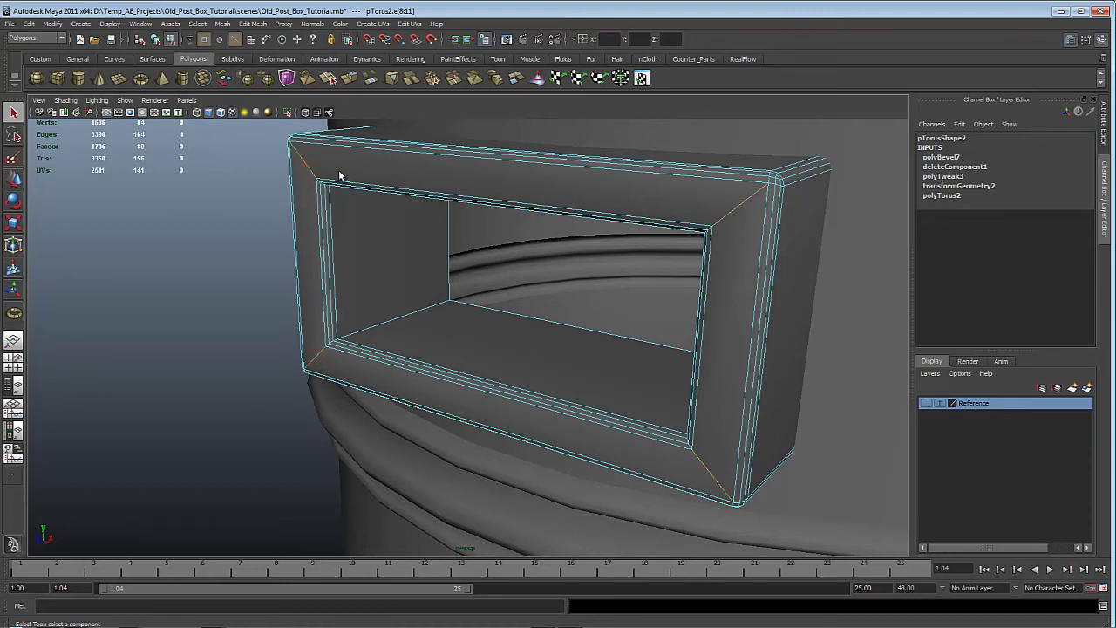
{"action": "right_click_drag", "start_coordinate": [340, 176], "coordinate": [427, 200], "text": "shift"}
{"action": "right_click_drag", "start_coordinate": [427, 200], "coordinate": [427, 201], "text": "shift"}
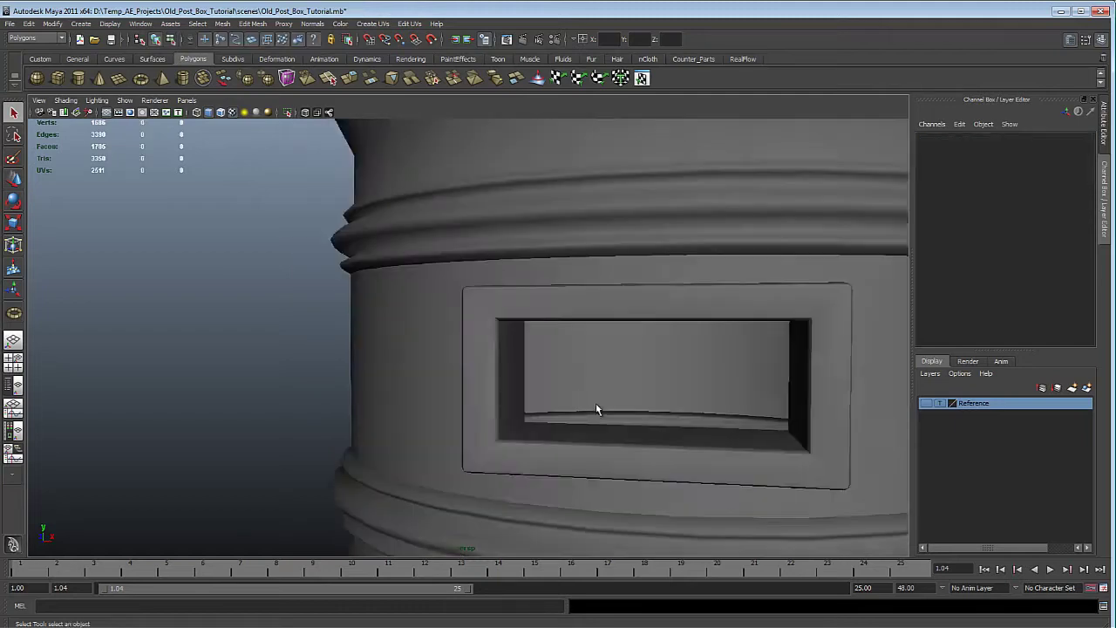
Inspect the shaded post box around the letter slot, the raised bands and the cap
{"action": "left_click_drag", "start_coordinate": [596, 403], "coordinate": [553, 304], "text": "alt"}
{"action": "left_click_drag", "start_coordinate": [477, 372], "coordinate": [521, 349], "text": "alt"}
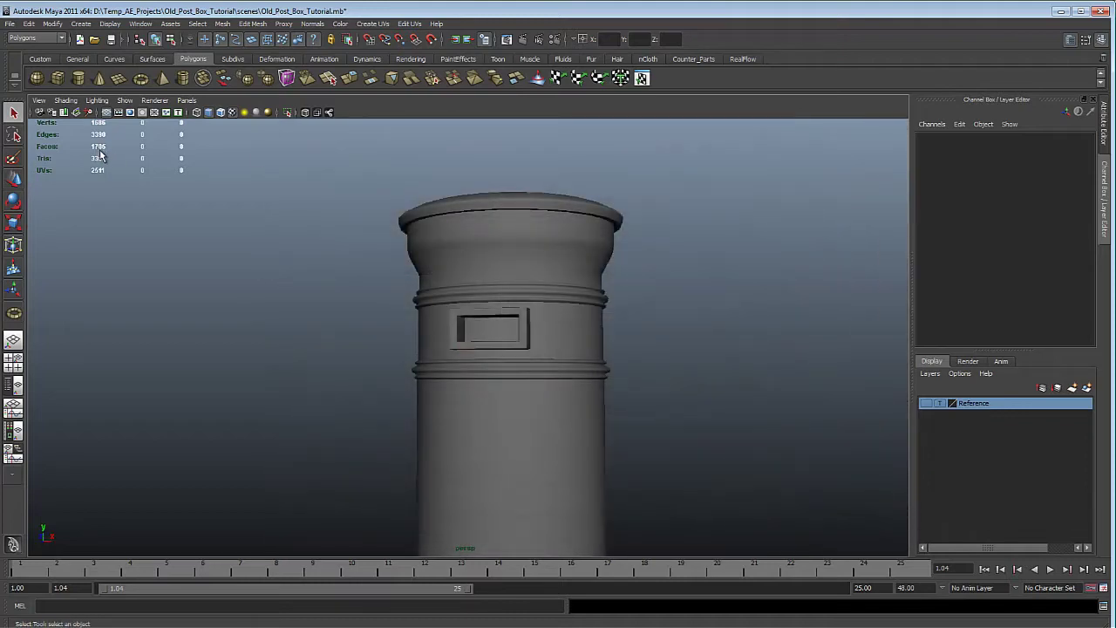
{"action": "right_click_drag", "start_coordinate": [526, 372], "coordinate": [652, 459], "text": "alt"}
{"action": "left_click_drag", "start_coordinate": [622, 428], "coordinate": [660, 464], "text": "alt"}
{"action": "middle_click_drag", "start_coordinate": [558, 265], "coordinate": [539, 371], "text": "alt"}
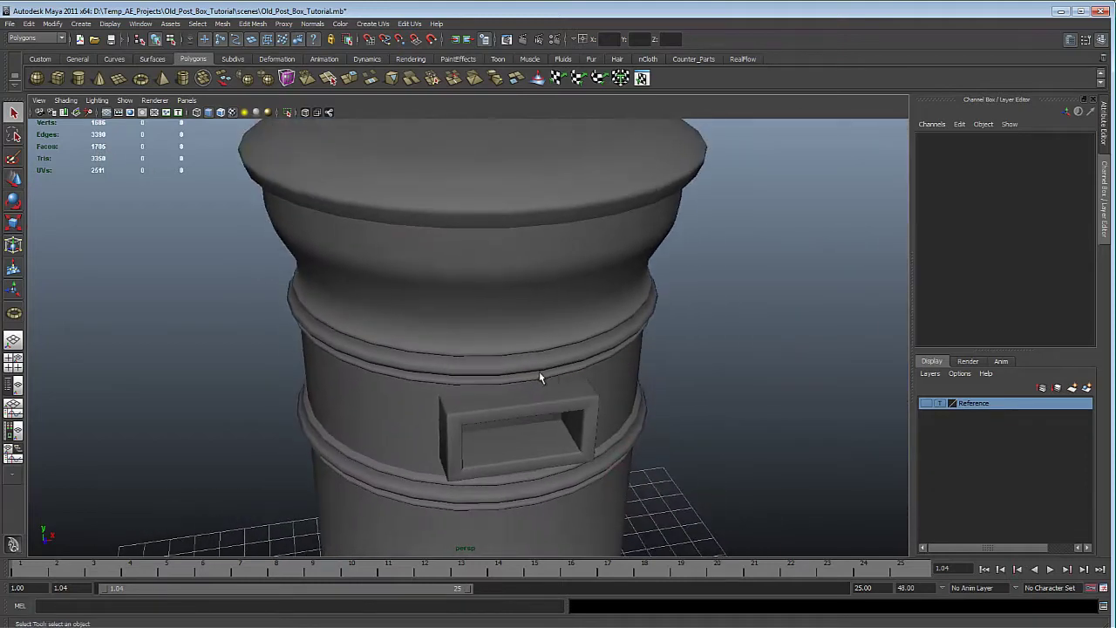
{"action": "left_click_drag", "start_coordinate": [523, 375], "coordinate": [482, 346], "text": "alt"}
{"action": "right_click_drag", "start_coordinate": [483, 345], "coordinate": [518, 413], "text": "alt"}
Select the post box body and examine its wireframe around the bands, letter slot and domed cap
{"action": "left_click", "coordinate": [463, 354]}
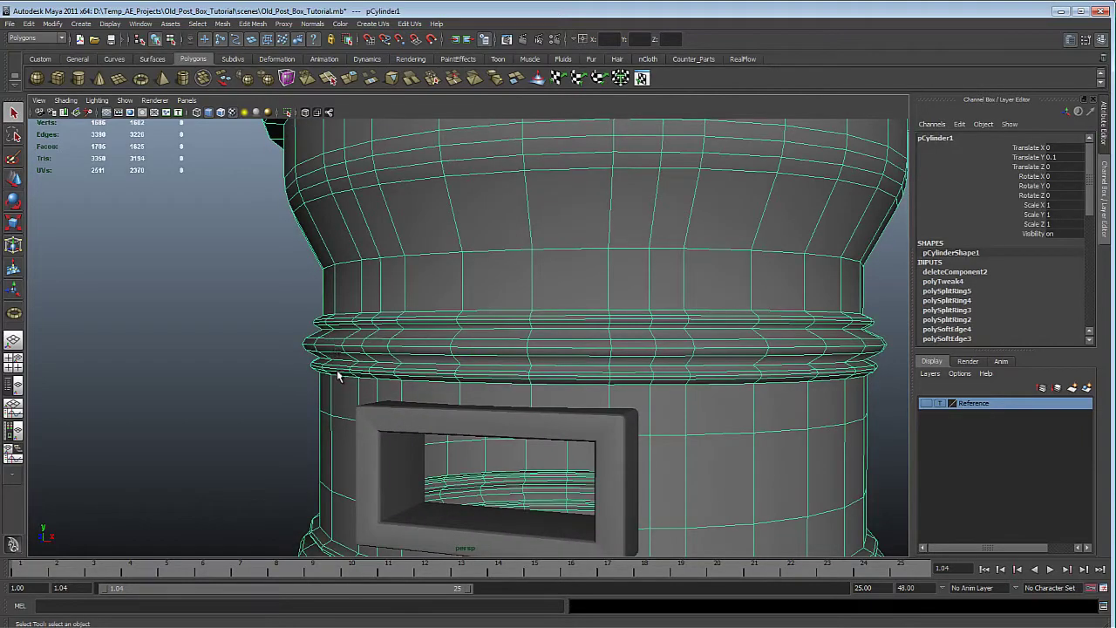
{"action": "middle_click_drag", "start_coordinate": [345, 440], "coordinate": [357, 275], "text": "alt"}
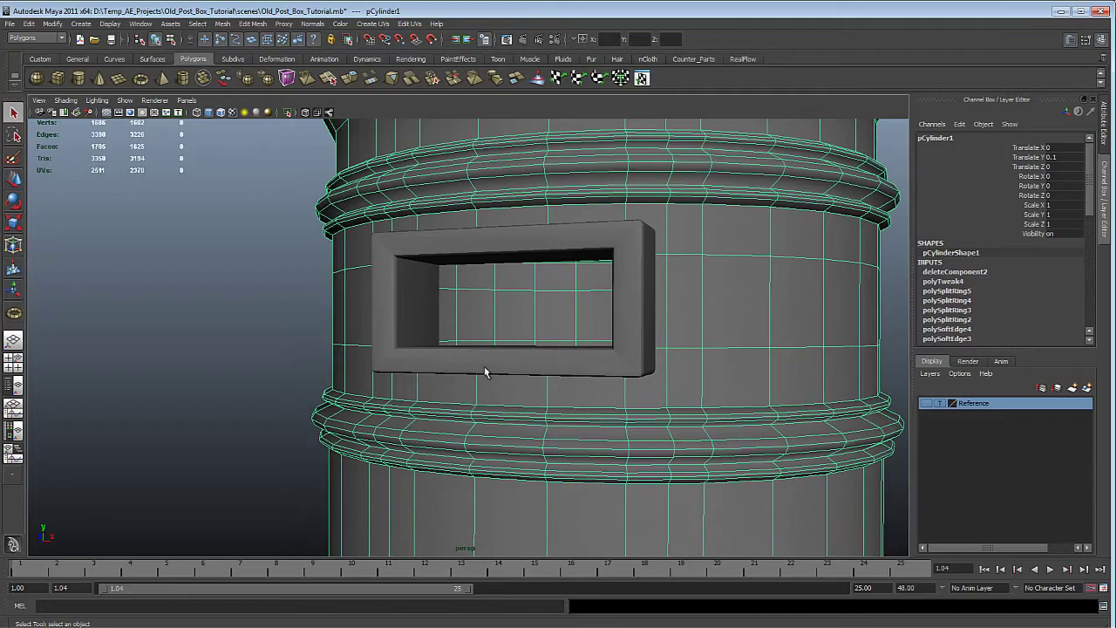
{"action": "right_click_drag", "start_coordinate": [555, 385], "coordinate": [414, 341], "text": "alt"}
{"action": "middle_click_drag", "start_coordinate": [466, 301], "coordinate": [407, 384], "text": "alt"}
{"action": "middle_click_drag", "start_coordinate": [476, 235], "coordinate": [428, 445], "text": "alt"}
{"action": "right_click_drag", "start_coordinate": [388, 375], "coordinate": [449, 397], "text": "alt"}
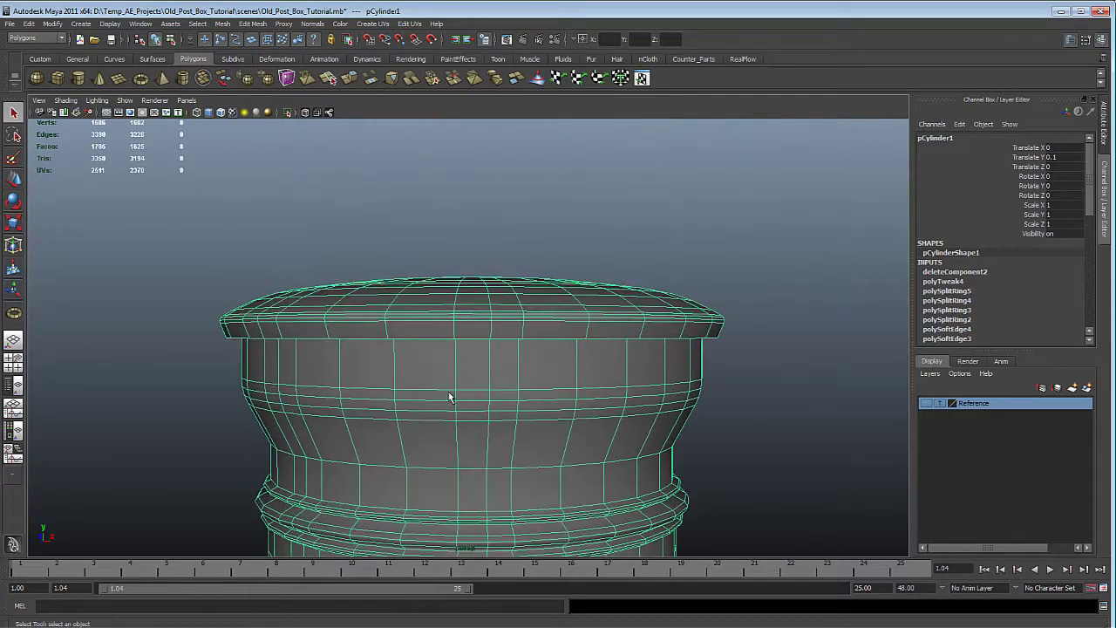
{"action": "left_click_drag", "start_coordinate": [449, 397], "coordinate": [427, 399], "text": "alt"}
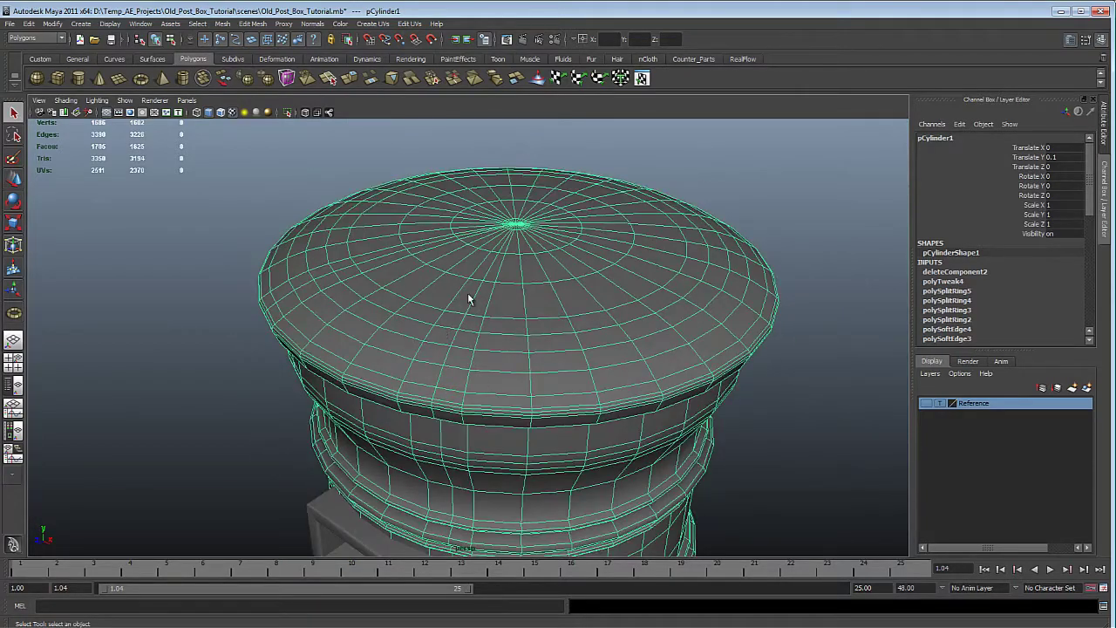
{"action": "right_click_drag", "start_coordinate": [731, 443], "coordinate": [648, 409], "text": "alt"}
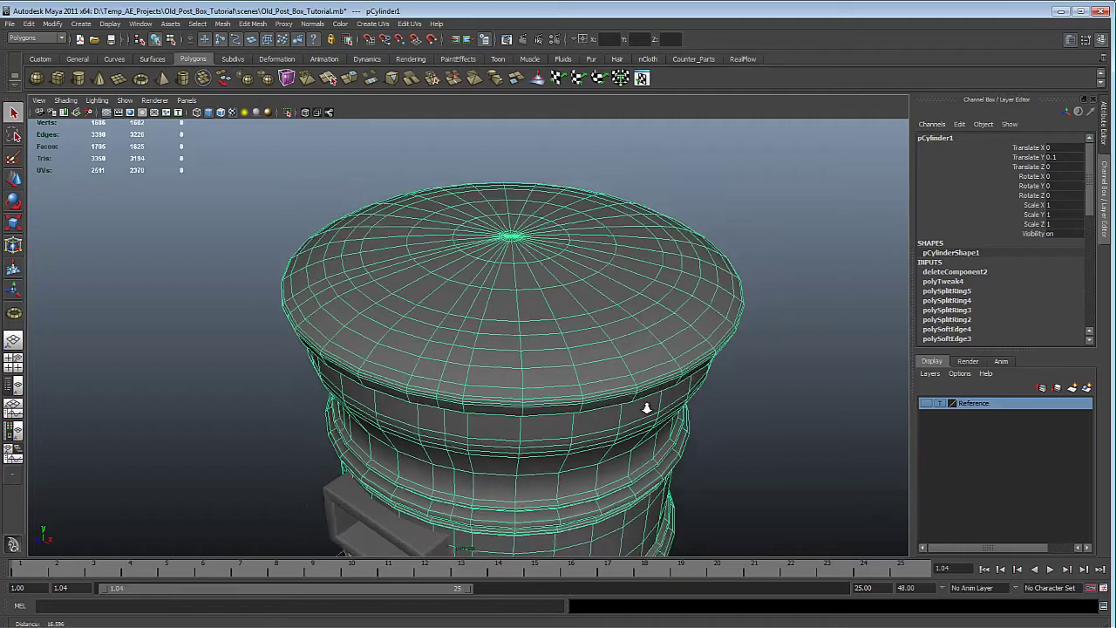
{"action": "left_click_drag", "start_coordinate": [648, 409], "coordinate": [523, 372], "text": "alt"}
{"action": "right_click_drag", "start_coordinate": [440, 375], "coordinate": [493, 401], "text": "alt"}
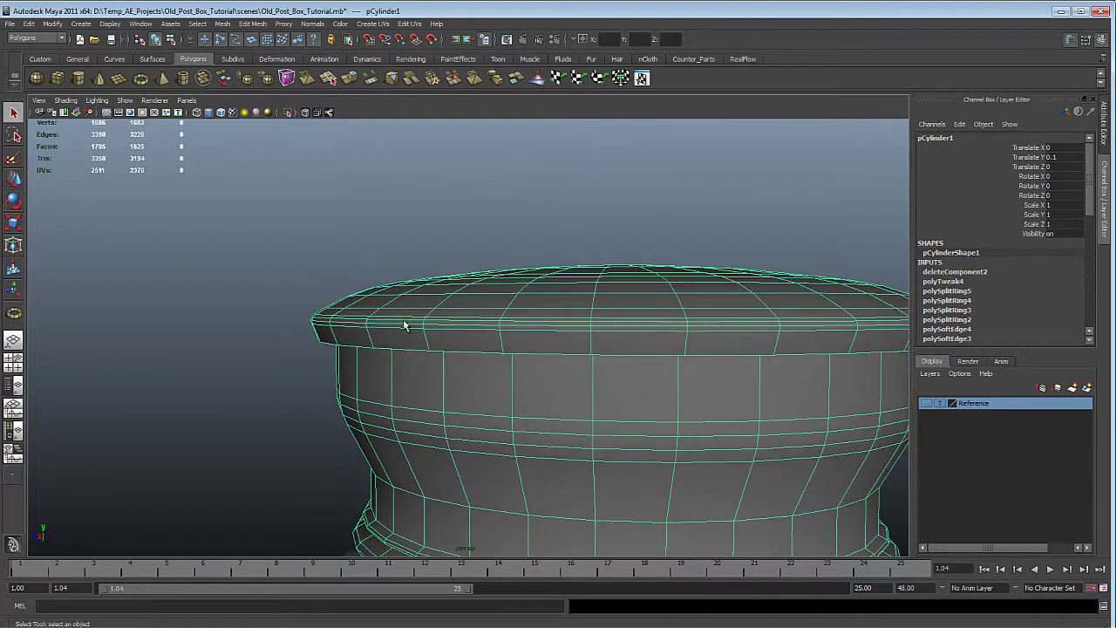
{"action": "right_click_drag", "start_coordinate": [660, 479], "coordinate": [434, 451], "text": "alt"}
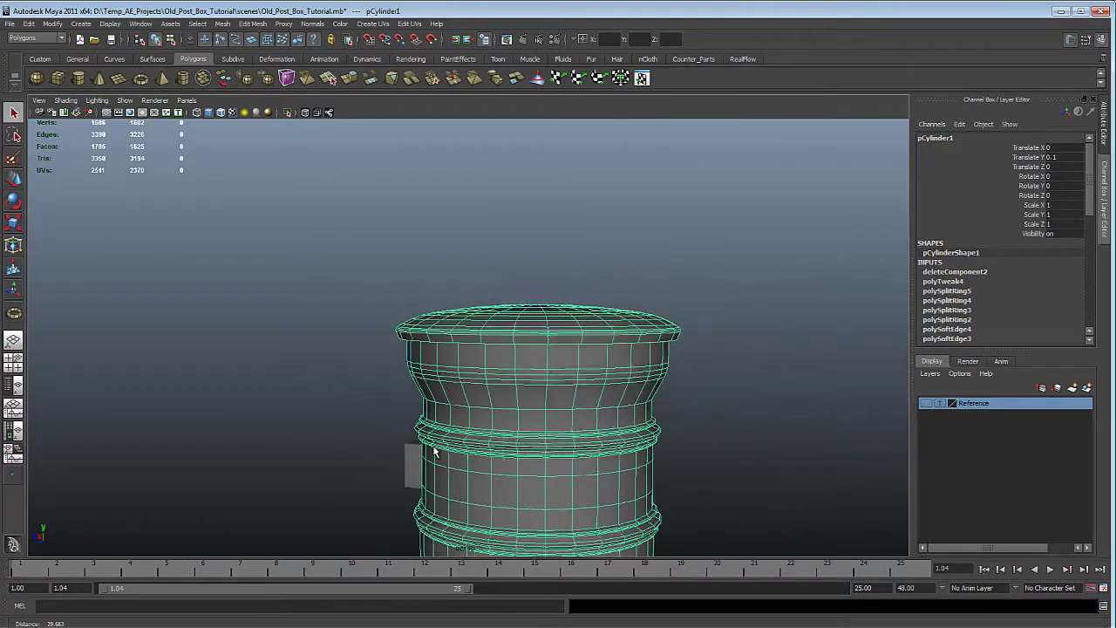
{"action": "left_click_drag", "start_coordinate": [433, 450], "coordinate": [593, 419], "text": "alt"}
Examine the overall post box shape with the body both deselected and selected
{"action": "left_click", "coordinate": [611, 227]}
{"action": "middle_click_drag", "start_coordinate": [466, 343], "coordinate": [491, 326], "text": "alt"}
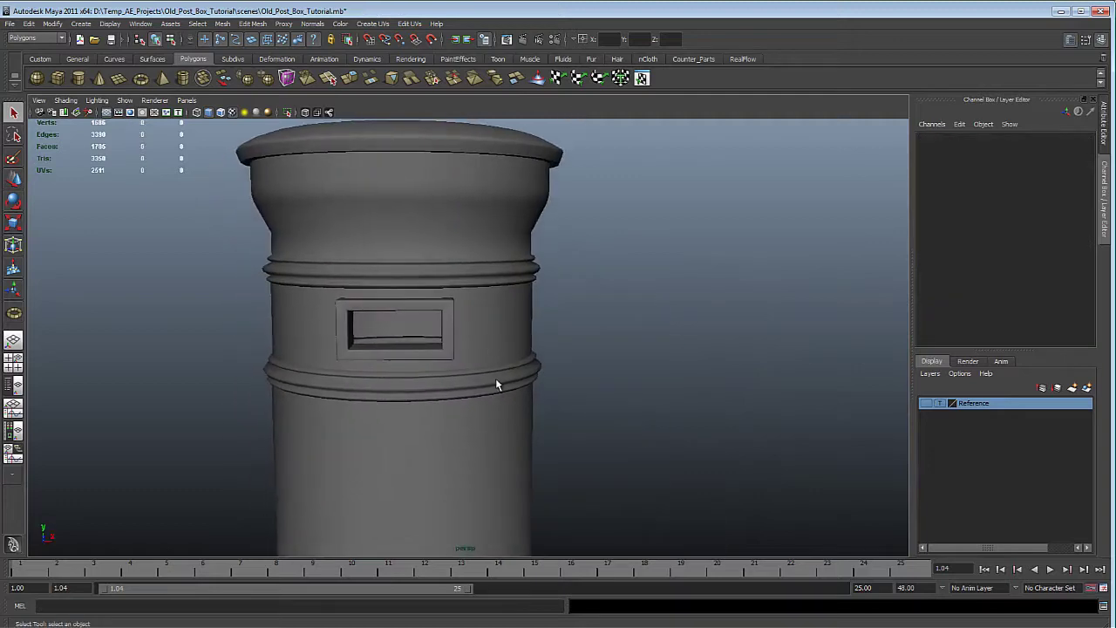
{"action": "left_click", "coordinate": [498, 415]}
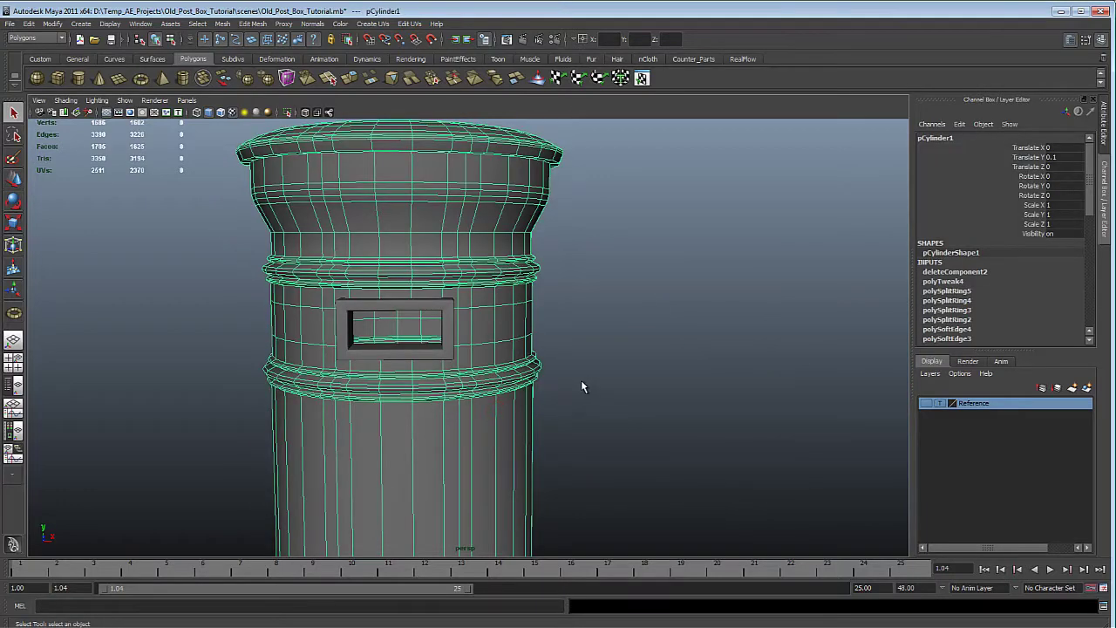
{"action": "right_click_drag", "start_coordinate": [645, 432], "coordinate": [461, 394], "text": "alt"}
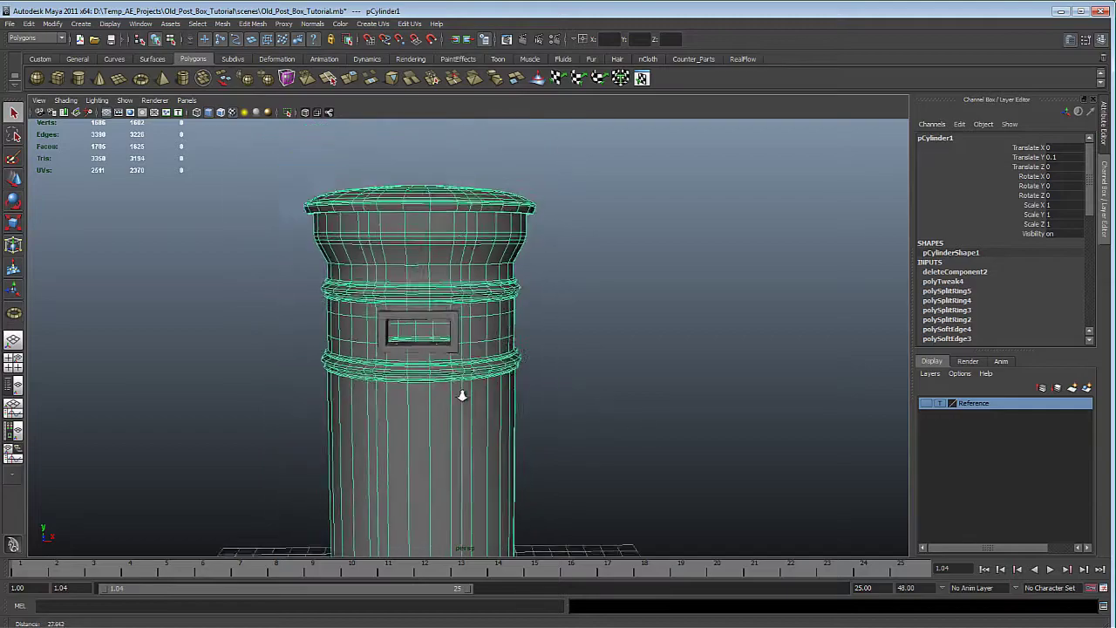
{"action": "left_click_drag", "start_coordinate": [463, 407], "coordinate": [506, 427], "text": "alt"}
{"action": "left_click", "coordinate": [637, 358]}
{"action": "middle_click_drag", "start_coordinate": [515, 375], "coordinate": [535, 259], "text": "alt"}
{"action": "left_click_drag", "start_coordinate": [536, 259], "coordinate": [530, 284], "text": "alt"}
{"action": "middle_click_drag", "start_coordinate": [532, 243], "coordinate": [512, 274], "text": "alt"}
{"action": "right_click_drag", "start_coordinate": [512, 274], "coordinate": [438, 366], "text": "alt"}
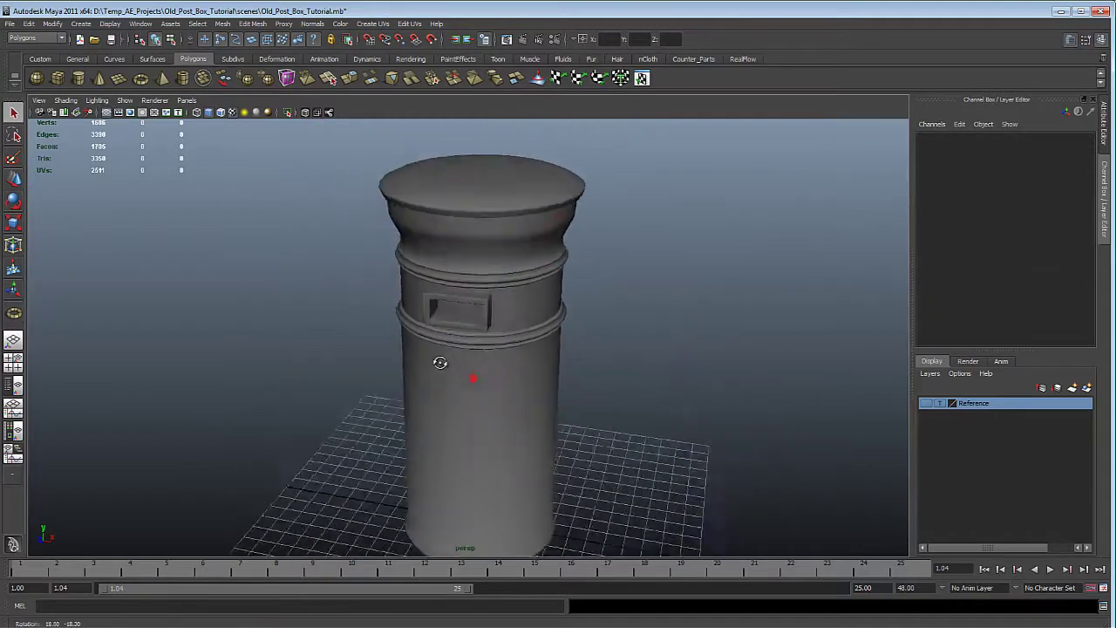
{"action": "left_click_drag", "start_coordinate": [439, 366], "coordinate": [455, 384], "text": "alt"}
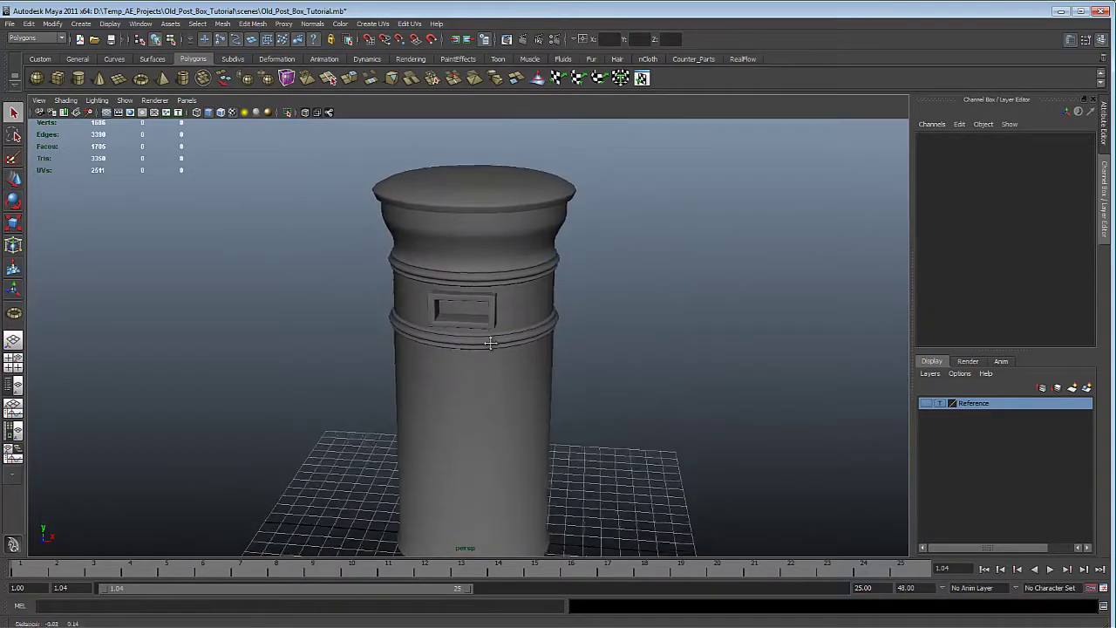
{"action": "right_click_drag", "start_coordinate": [455, 383], "coordinate": [593, 419], "text": "alt"}
{"action": "middle_click_drag", "start_coordinate": [593, 419], "coordinate": [618, 475], "text": "alt"}
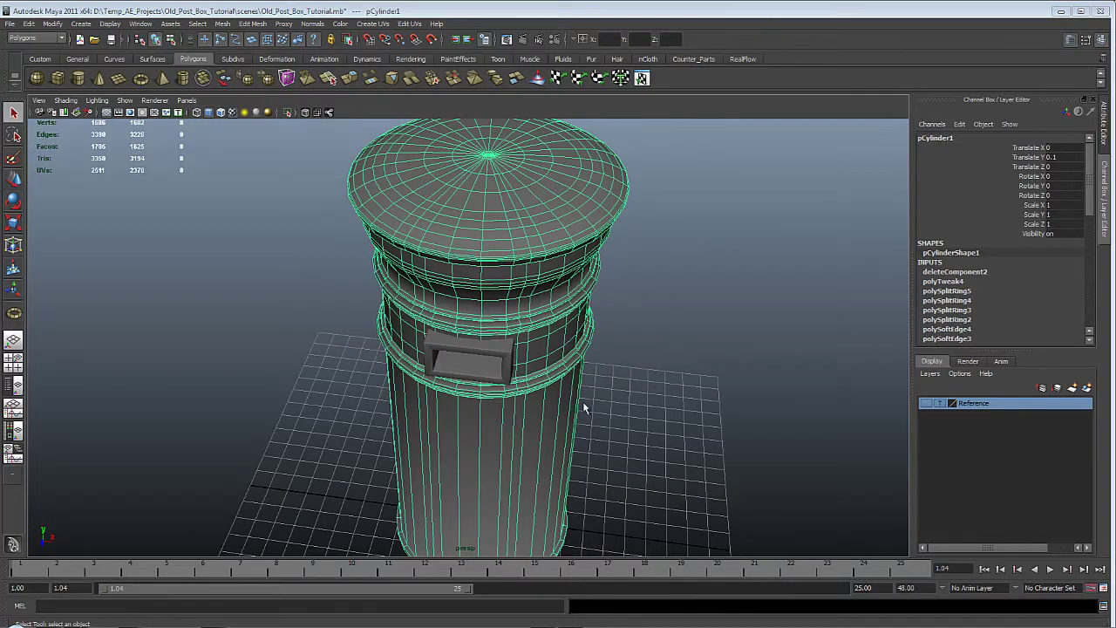
Assign a new Blinn material to the selected post box body
{"action": "left_click_drag", "start_coordinate": [551, 399], "coordinate": [583, 357], "text": "alt"}
{"action": "right_click_drag", "start_coordinate": [583, 357], "coordinate": [534, 330], "text": "alt"}
{"action": "left_click_drag", "start_coordinate": [534, 330], "coordinate": [541, 344], "text": "alt"}
{"action": "right_click_drag", "start_coordinate": [447, 326], "coordinate": [465, 329], "text": "alt"}
{"action": "left_click_drag", "start_coordinate": [467, 336], "coordinate": [489, 388], "text": "alt"}
{"action": "right_click_drag", "start_coordinate": [525, 345], "coordinate": [573, 518], "text": "alt"}
{"action": "right_click", "coordinate": [490, 426]}
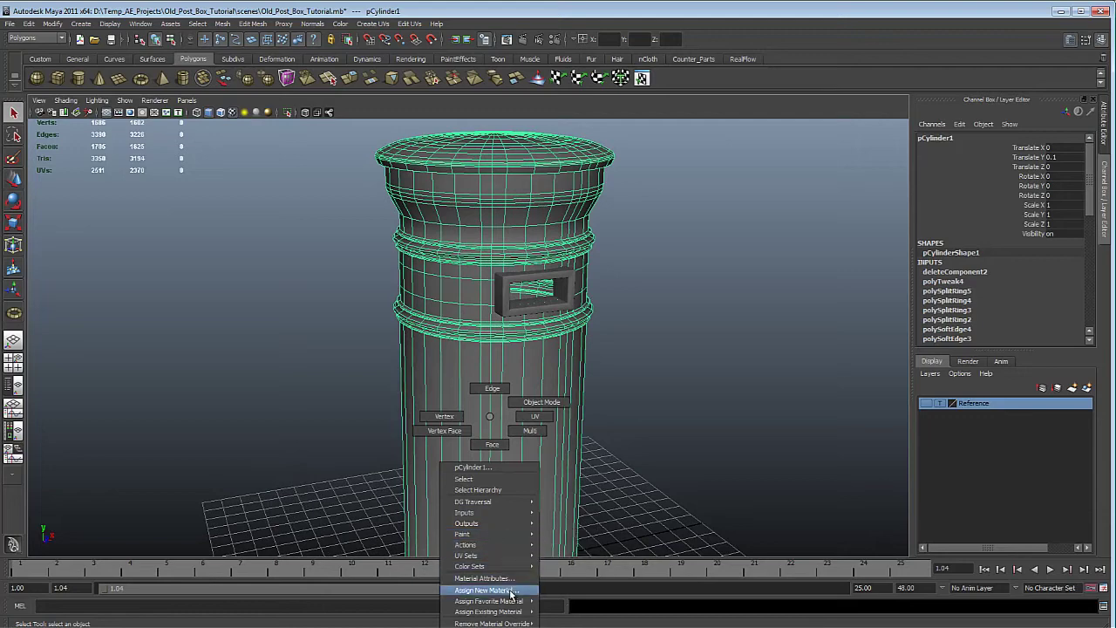
{"action": "left_click", "coordinate": [510, 590]}
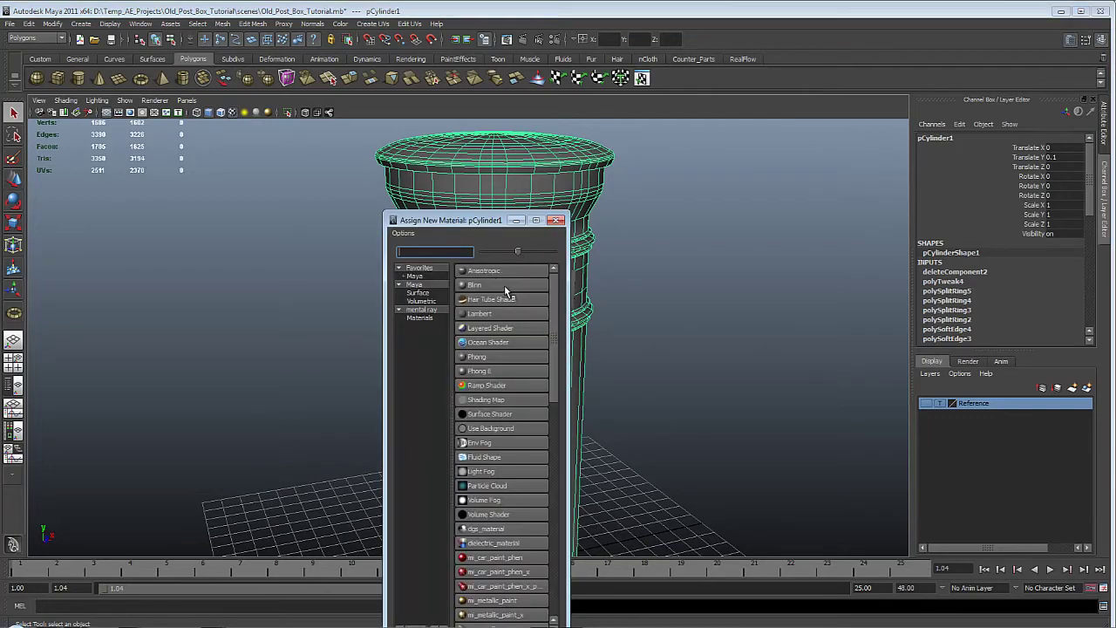
{"action": "left_click", "coordinate": [478, 284]}
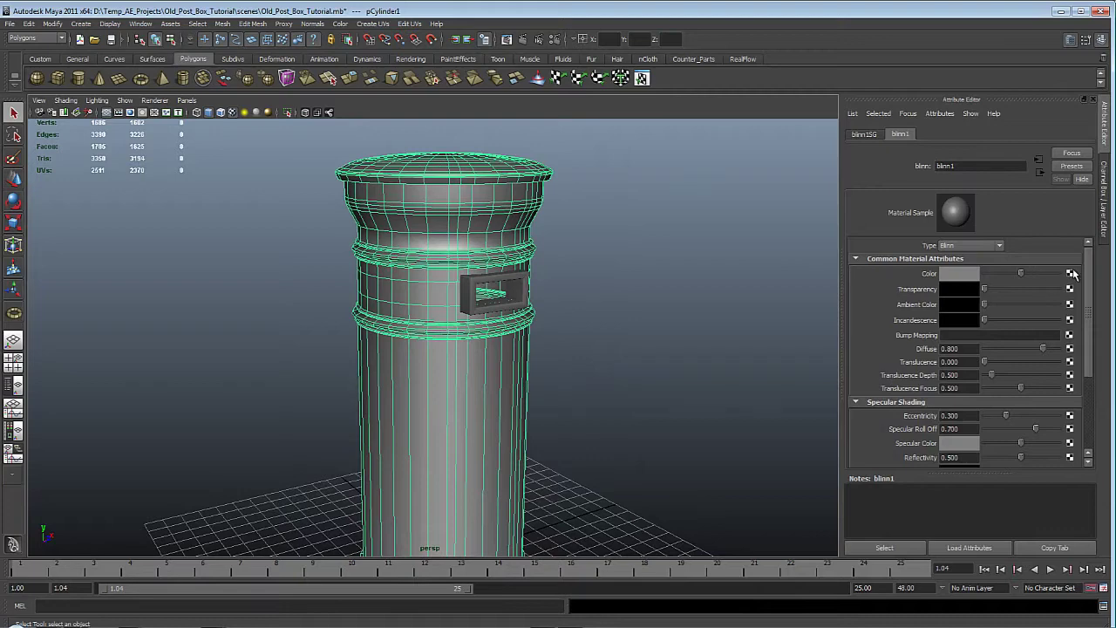
Map the Blinn material's color to a file texture using UV_Map_Reference.jpg from the sourceimages folder
{"action": "left_click", "coordinate": [1070, 274]}
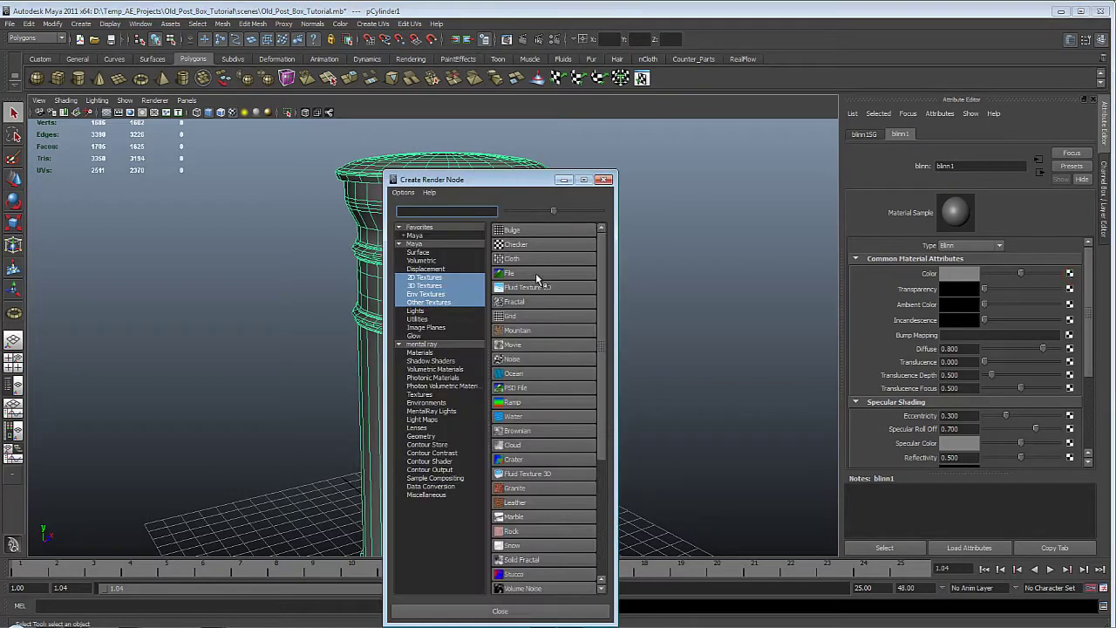
{"action": "left_click", "coordinate": [535, 273]}
{"action": "left_click", "coordinate": [1072, 305]}
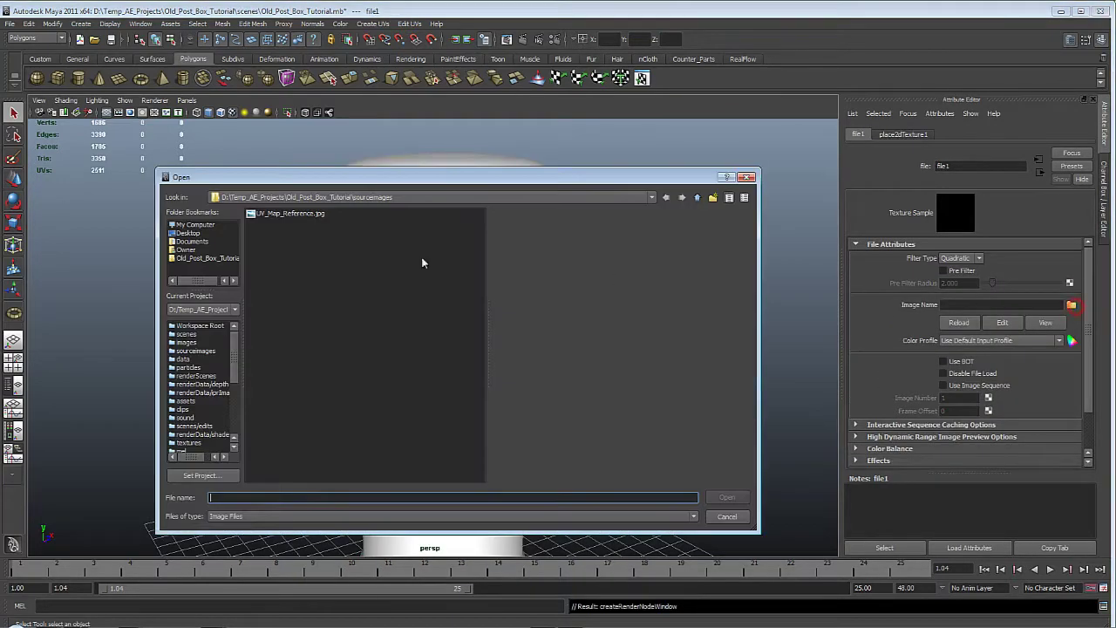
{"action": "left_click", "coordinate": [290, 214]}
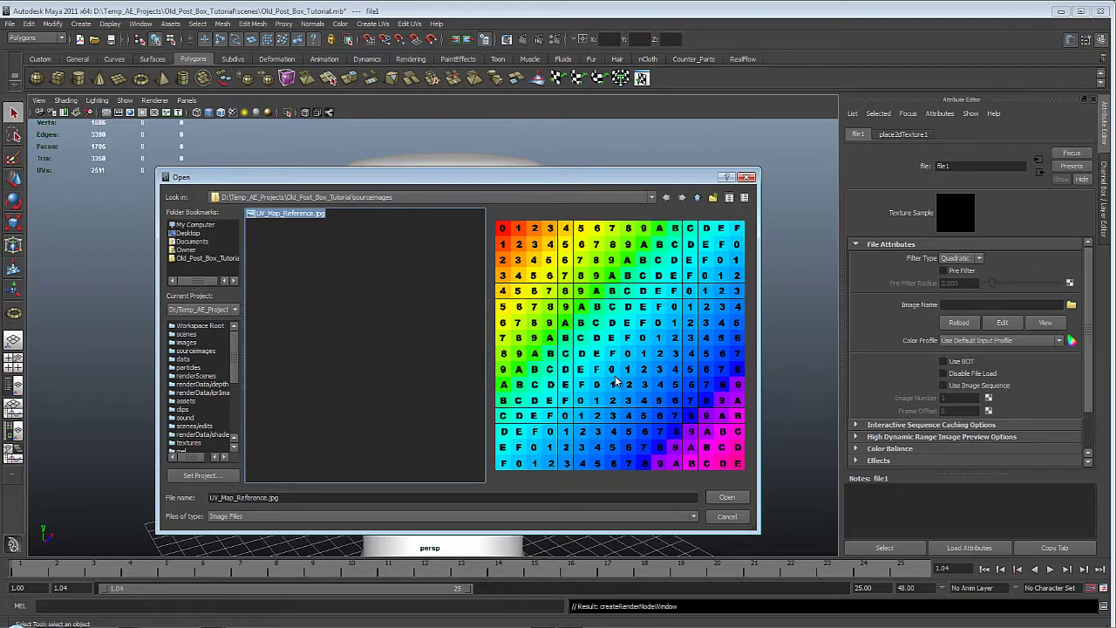
{"action": "left_click", "coordinate": [745, 499]}
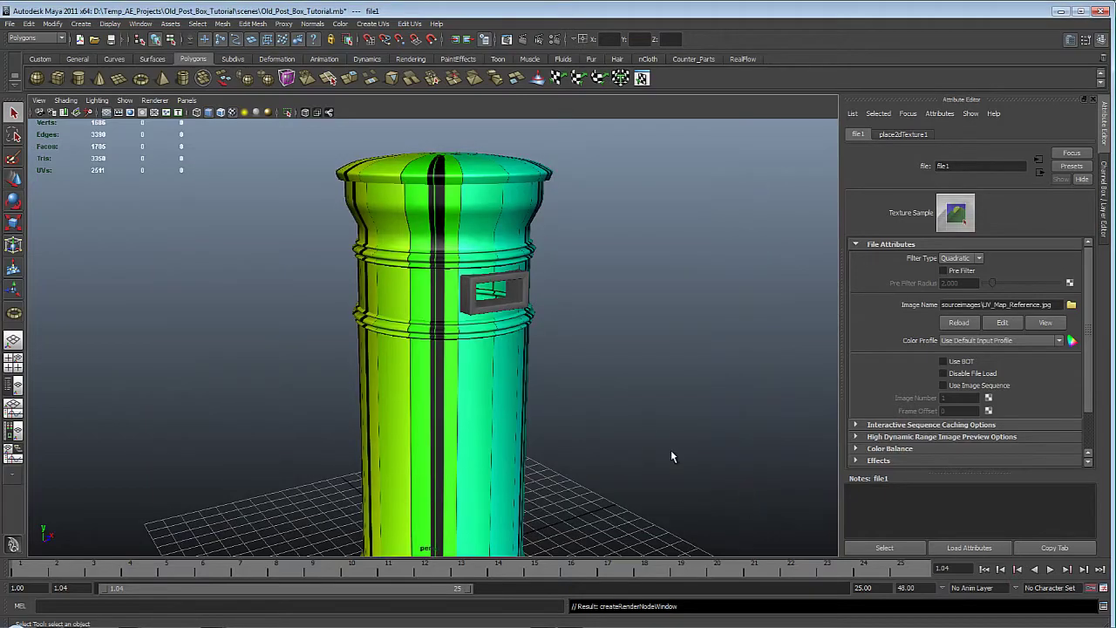
Examine how the UV reference texture lies on the post box's sides, cap and underside
{"action": "right_click_drag", "start_coordinate": [703, 435], "coordinate": [508, 386], "text": "alt"}
{"action": "left_click_drag", "start_coordinate": [566, 297], "coordinate": [509, 386], "text": "alt"}
{"action": "right_click_drag", "start_coordinate": [508, 387], "coordinate": [550, 248], "text": "alt"}
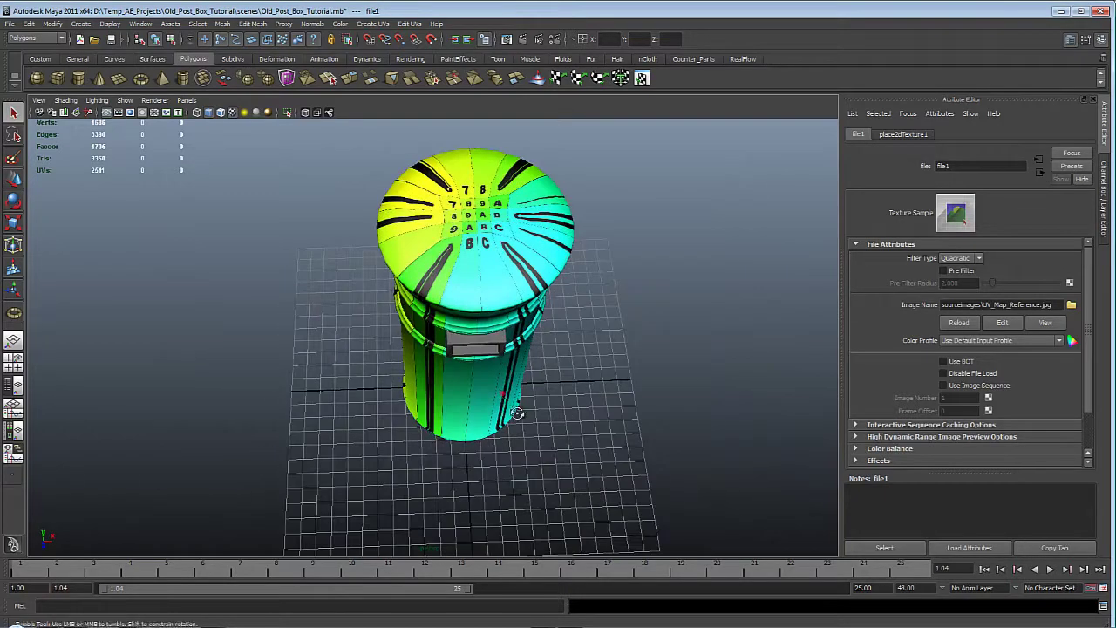
{"action": "left_click_drag", "start_coordinate": [527, 296], "coordinate": [515, 252], "text": "alt"}
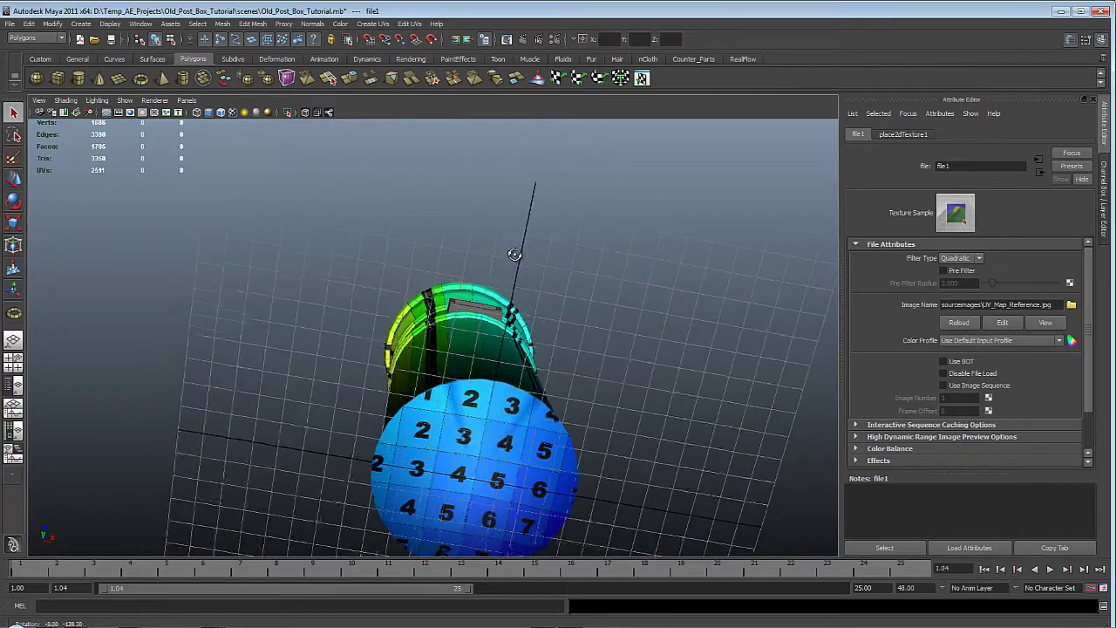
Select the post box body and examine the radial edges converging at the center of its underside
{"action": "left_click", "coordinate": [525, 420]}
{"action": "right_click_drag", "start_coordinate": [525, 420], "coordinate": [544, 490], "text": "alt"}
{"action": "left_click_drag", "start_coordinate": [544, 491], "coordinate": [526, 306], "text": "alt"}
{"action": "right_click_drag", "start_coordinate": [526, 306], "coordinate": [546, 319], "text": "alt"}
{"action": "left_click_drag", "start_coordinate": [546, 319], "coordinate": [635, 331], "text": "alt"}
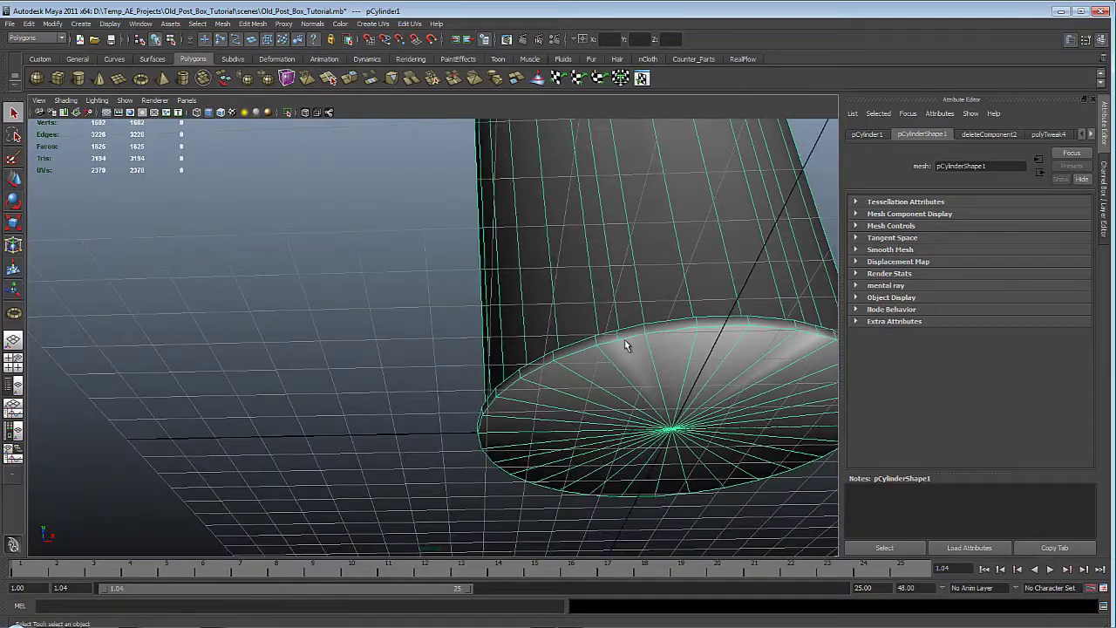
{"action": "left_click_drag", "start_coordinate": [657, 417], "coordinate": [503, 323], "text": "alt"}
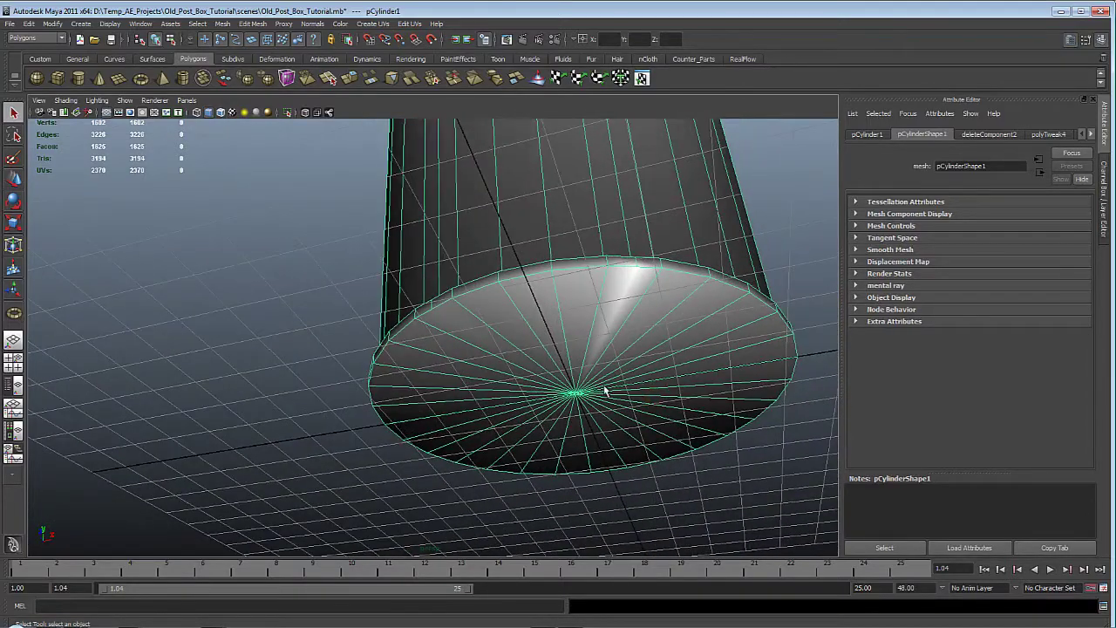
{"action": "left_click_drag", "start_coordinate": [568, 346], "coordinate": [580, 321], "text": "alt"}
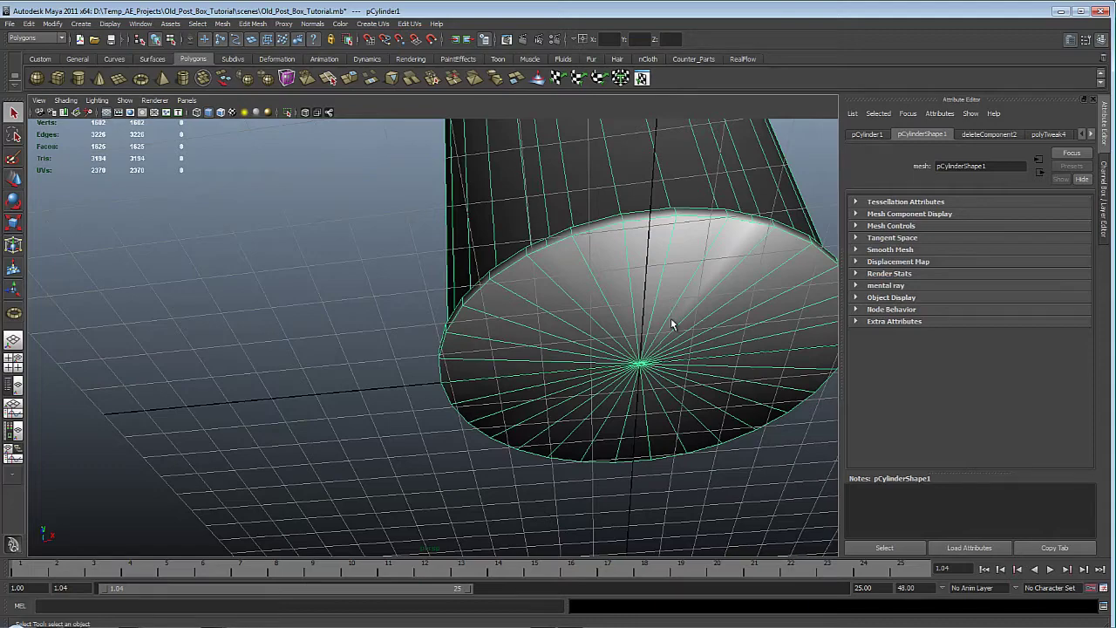
{"action": "left_click_drag", "start_coordinate": [656, 404], "coordinate": [701, 426], "text": "alt"}
{"action": "middle_click_drag", "start_coordinate": [701, 425], "coordinate": [660, 387], "text": "alt"}
{"action": "left_click_drag", "start_coordinate": [707, 359], "coordinate": [508, 289], "text": "alt"}
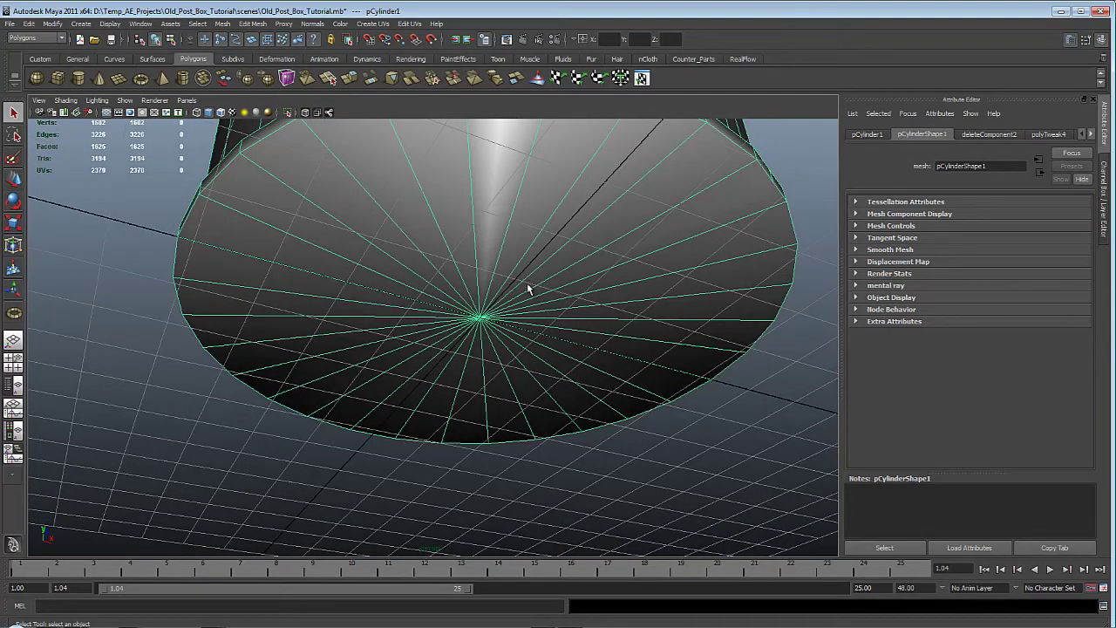
{"action": "left_click_drag", "start_coordinate": [513, 266], "coordinate": [496, 342], "text": "alt"}
{"action": "middle_click_drag", "start_coordinate": [514, 259], "coordinate": [530, 182], "text": "alt"}
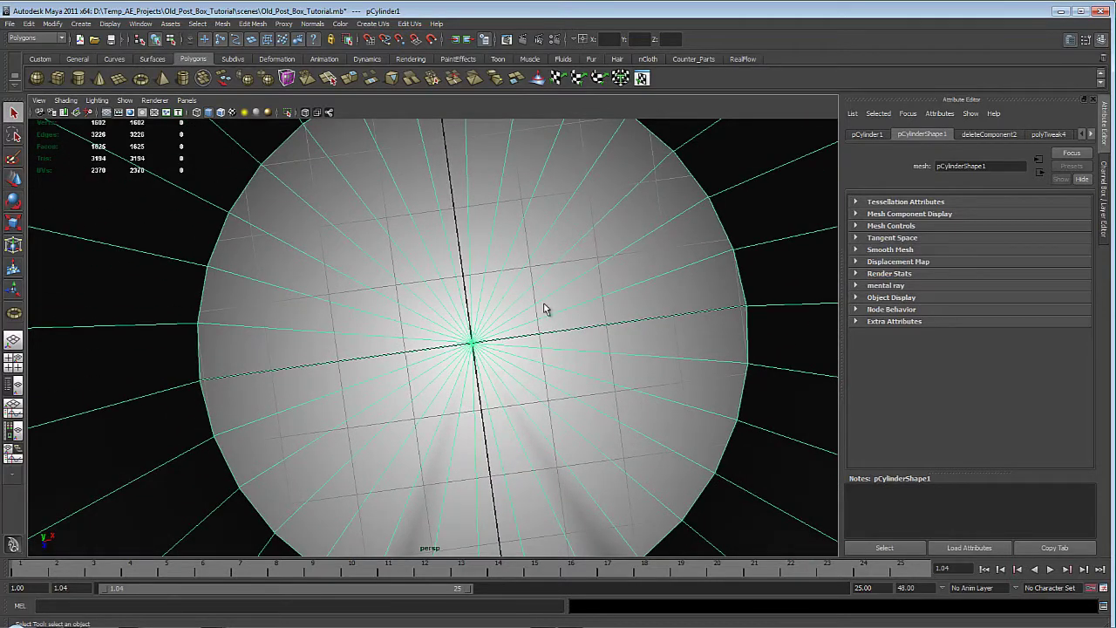
Delete all the radial edges inside the circular underside of the post box body
{"action": "key", "text": "F10"}
{"action": "left_click_drag", "start_coordinate": [349, 248], "coordinate": [555, 413]}
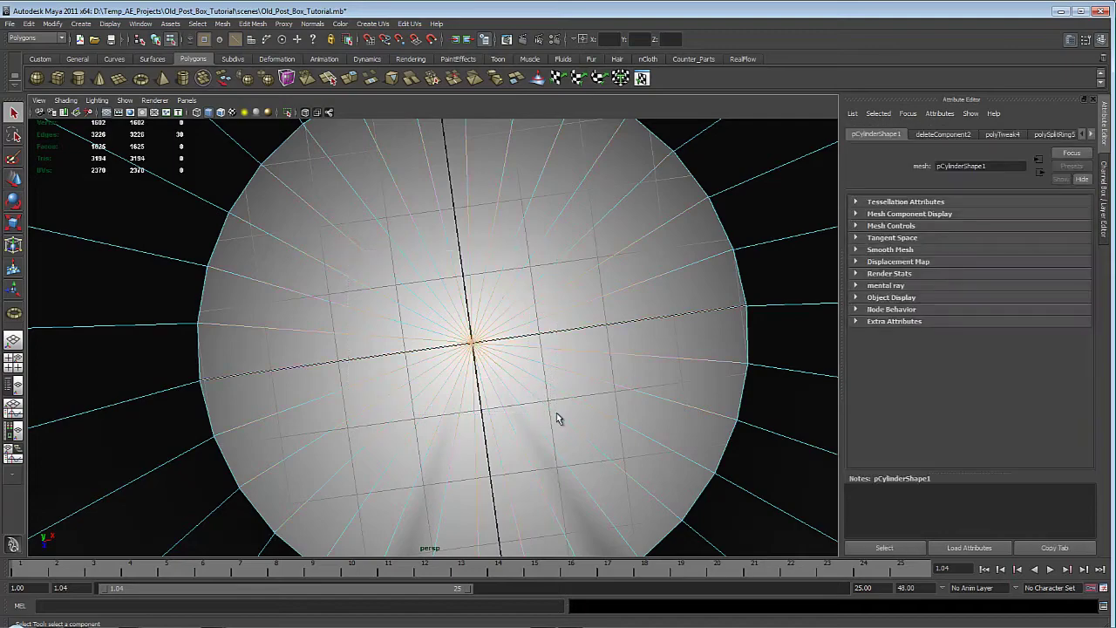
{"action": "key", "text": "Delete"}
{"action": "key", "text": "space"}
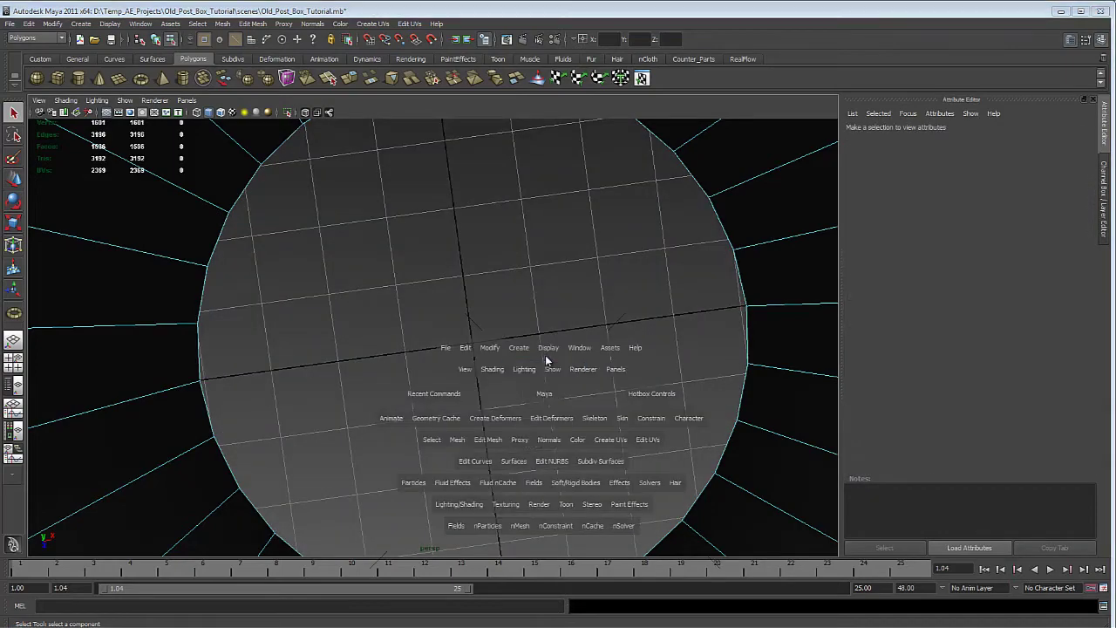
Select only the lowest edge loop around the post box body's base and harden those edges
{"action": "left_click_drag", "start_coordinate": [549, 361], "coordinate": [482, 349], "text": "alt"}
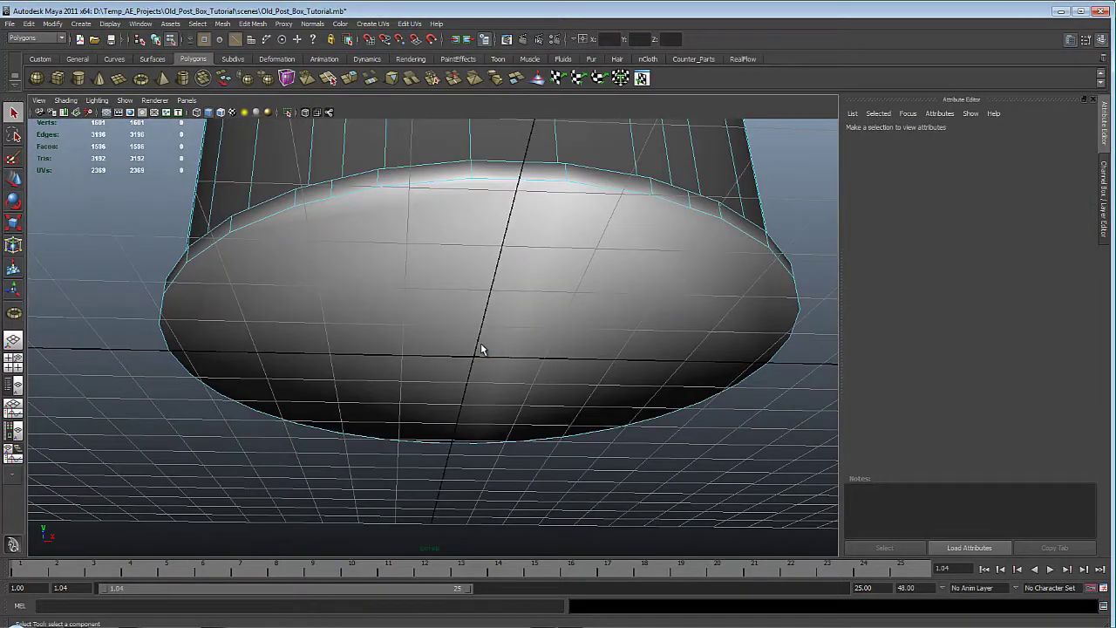
{"action": "double_click", "coordinate": [486, 183]}
{"action": "key", "text": "space"}
{"action": "scroll", "coordinate": [461, 314], "scroll_direction": "down", "scroll_amount": 3}
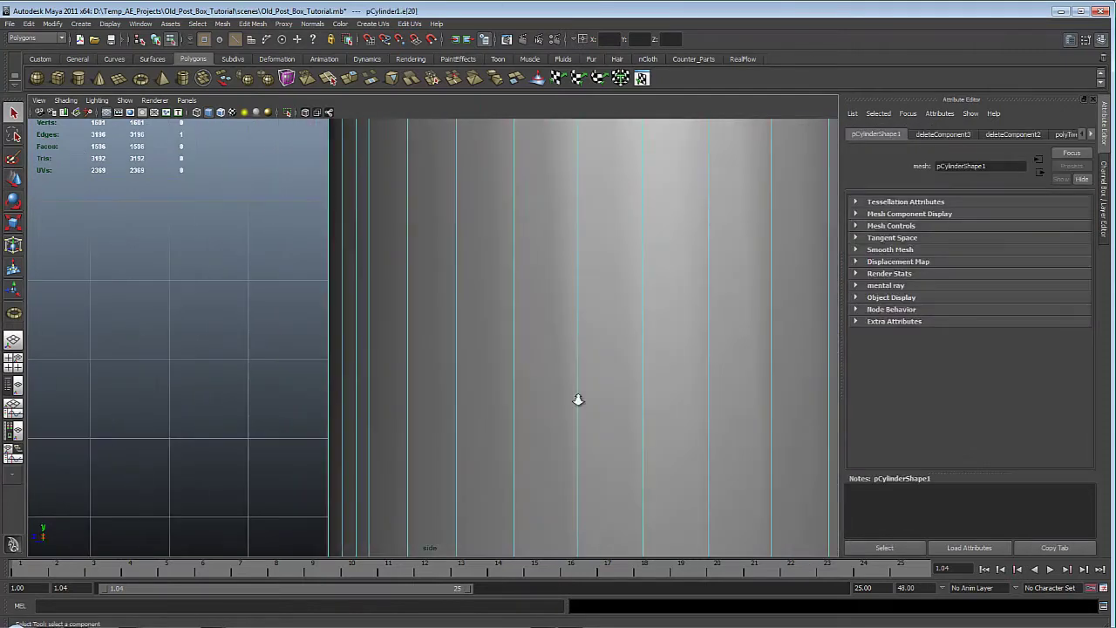
{"action": "scroll", "coordinate": [578, 398], "scroll_direction": "down", "scroll_amount": 6}
{"action": "middle_click_drag", "start_coordinate": [578, 398], "coordinate": [572, 364], "text": "alt"}
{"action": "scroll", "coordinate": [332, 217], "scroll_direction": "up", "scroll_amount": 6}
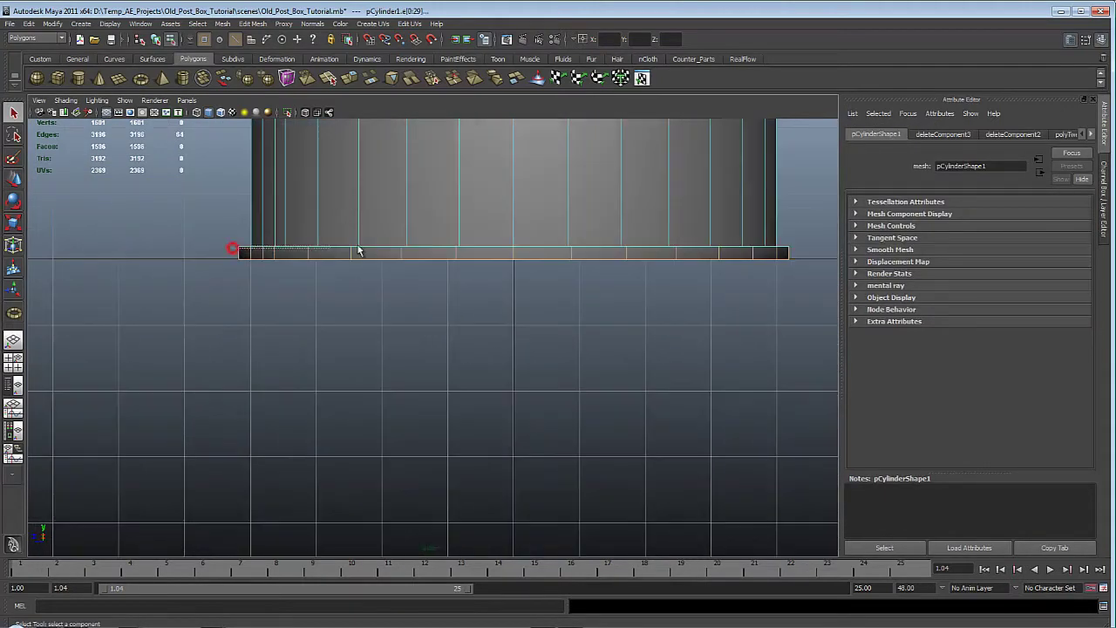
{"action": "left_click_drag", "start_coordinate": [787, 260], "coordinate": [791, 254], "text": "ctrl"}
{"action": "key", "text": "space"}
{"action": "key", "text": "space"}
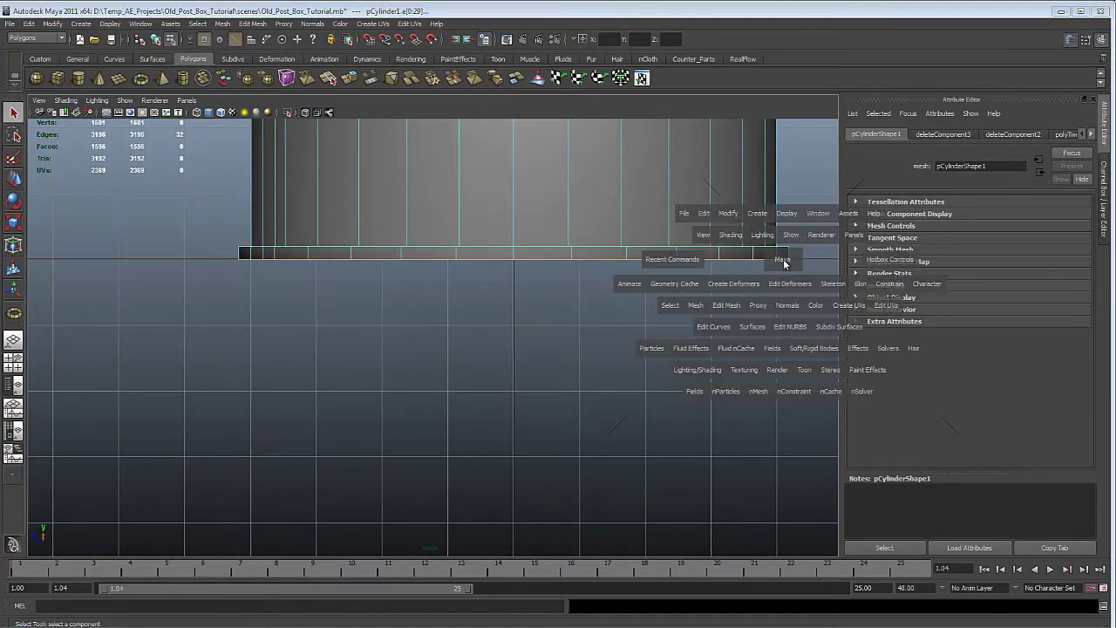
{"action": "right_click_drag", "start_coordinate": [530, 272], "coordinate": [651, 298], "text": "shift"}
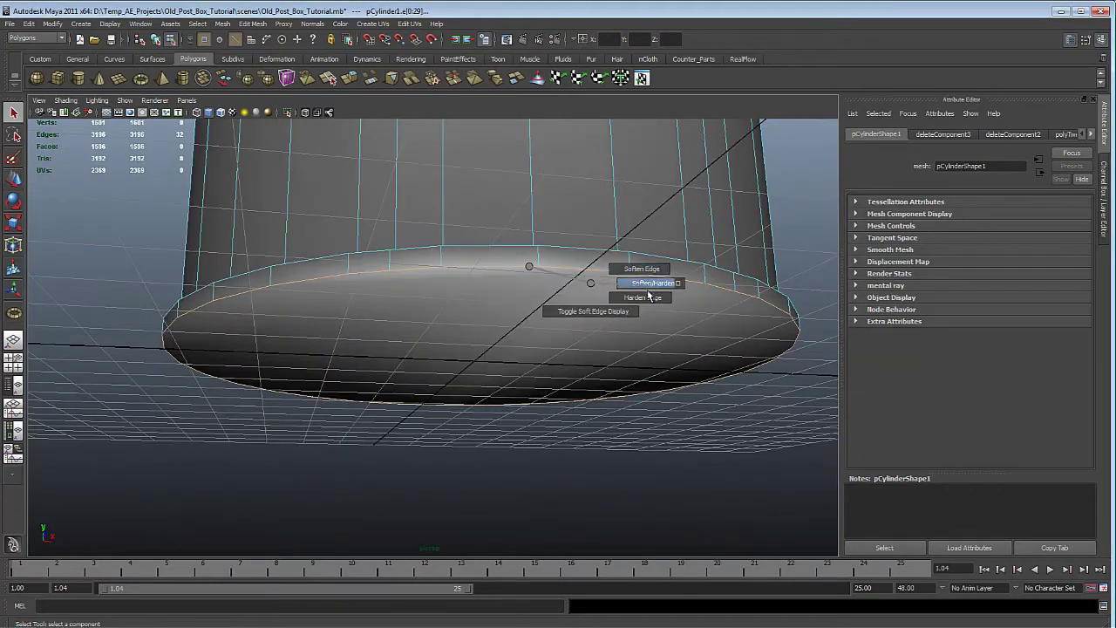
Return to object mode, select the whole post box body and turn on textured display
{"action": "left_click_drag", "start_coordinate": [567, 367], "coordinate": [428, 373], "text": "alt"}
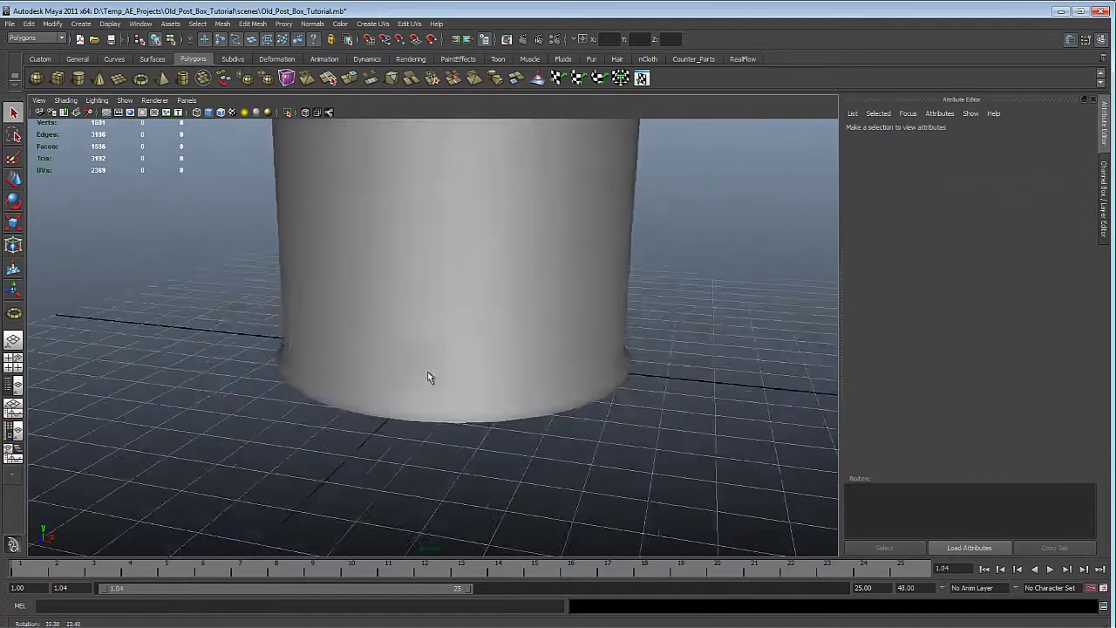
{"action": "right_click_drag", "start_coordinate": [428, 373], "coordinate": [346, 259], "text": "alt"}
{"action": "left_click_drag", "start_coordinate": [346, 261], "coordinate": [373, 260], "text": "alt"}
{"action": "right_click_drag", "start_coordinate": [374, 268], "coordinate": [497, 316], "text": "alt"}
{"action": "middle_click_drag", "start_coordinate": [426, 225], "coordinate": [438, 269], "text": "alt"}
{"action": "left_click", "coordinate": [439, 268]}
{"action": "right_click_drag", "start_coordinate": [440, 269], "coordinate": [550, 309], "text": "alt"}
{"action": "middle_click_drag", "start_coordinate": [553, 310], "coordinate": [573, 364], "text": "alt"}
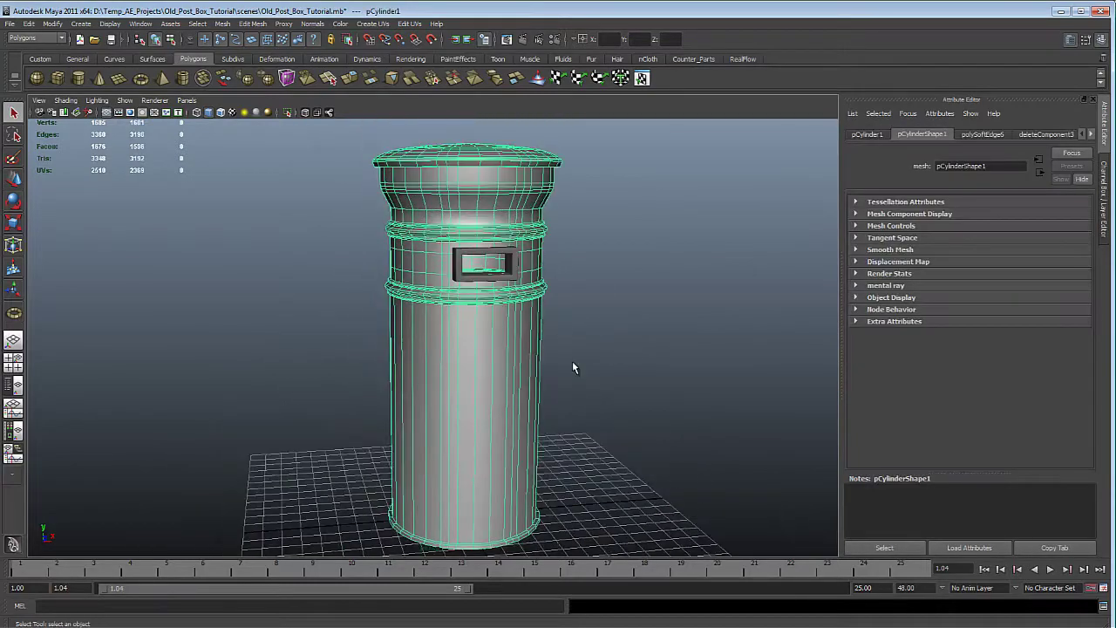
{"action": "key", "text": "6"}
Examine how the UV reference texture lies around the sides and cap of the selected body
{"action": "middle_click_drag", "start_coordinate": [542, 232], "coordinate": [550, 252], "text": "alt"}
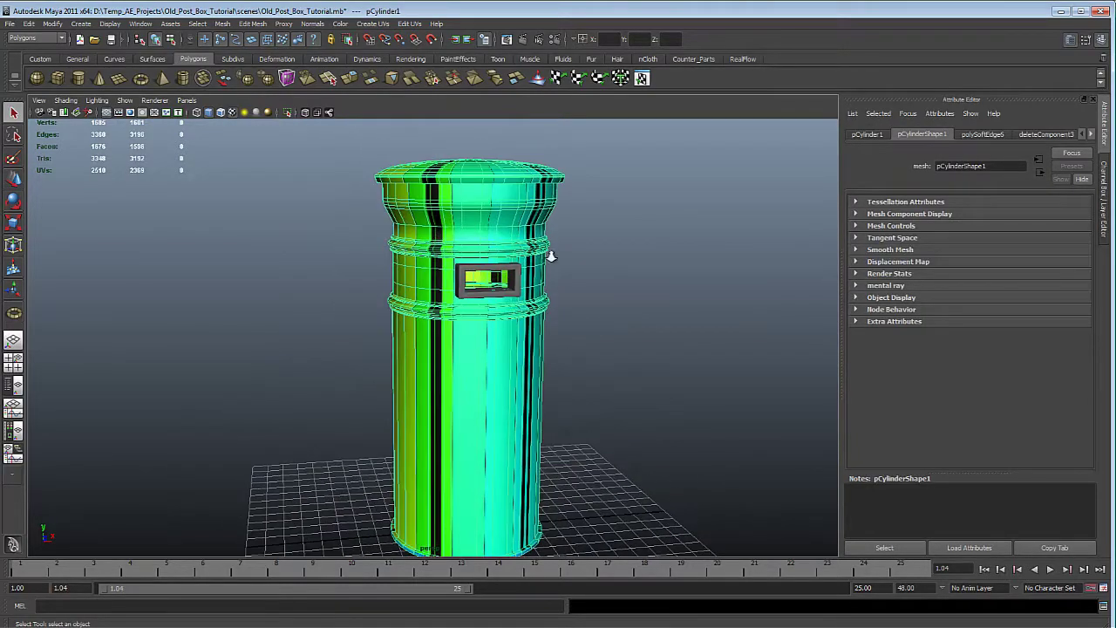
{"action": "left_click_drag", "start_coordinate": [550, 253], "coordinate": [573, 277], "text": "alt"}
{"action": "right_click_drag", "start_coordinate": [670, 384], "coordinate": [596, 329], "text": "alt"}
{"action": "left_click_drag", "start_coordinate": [596, 328], "coordinate": [677, 272], "text": "alt"}
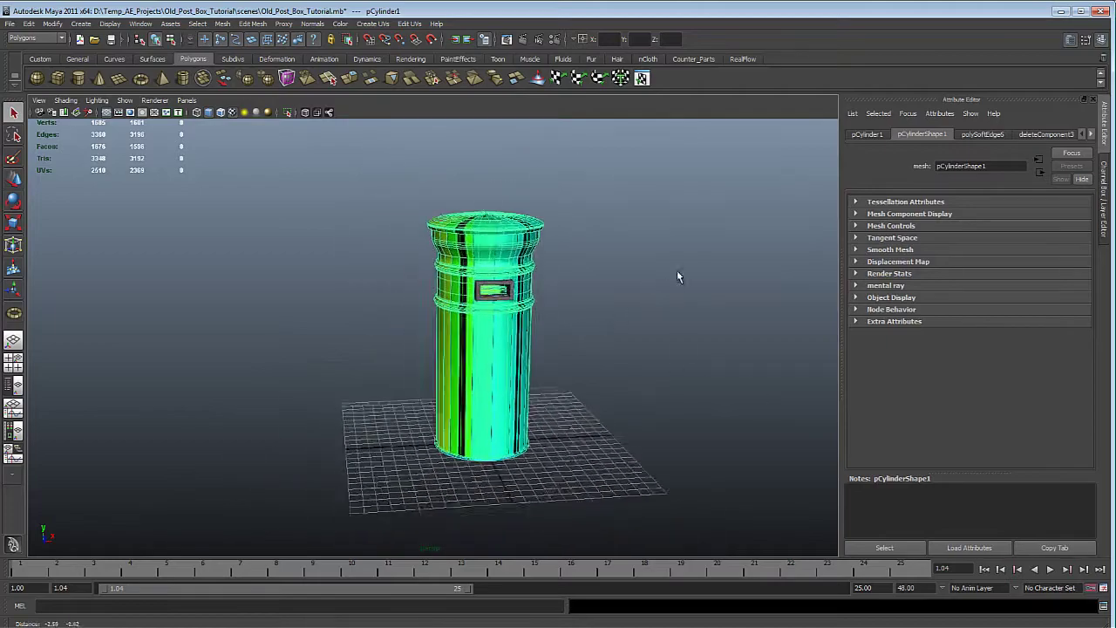
{"action": "right_click_drag", "start_coordinate": [676, 273], "coordinate": [641, 337], "text": "alt"}
{"action": "mouse_move", "coordinate": [640, 333]}
{"action": "left_mouse_down", "text": "alt"}
{"action": "mouse_move", "coordinate": [635, 282]}
{"action": "mouse_move", "coordinate": [636, 343]}
{"action": "left_mouse_up", "text": "alt"}
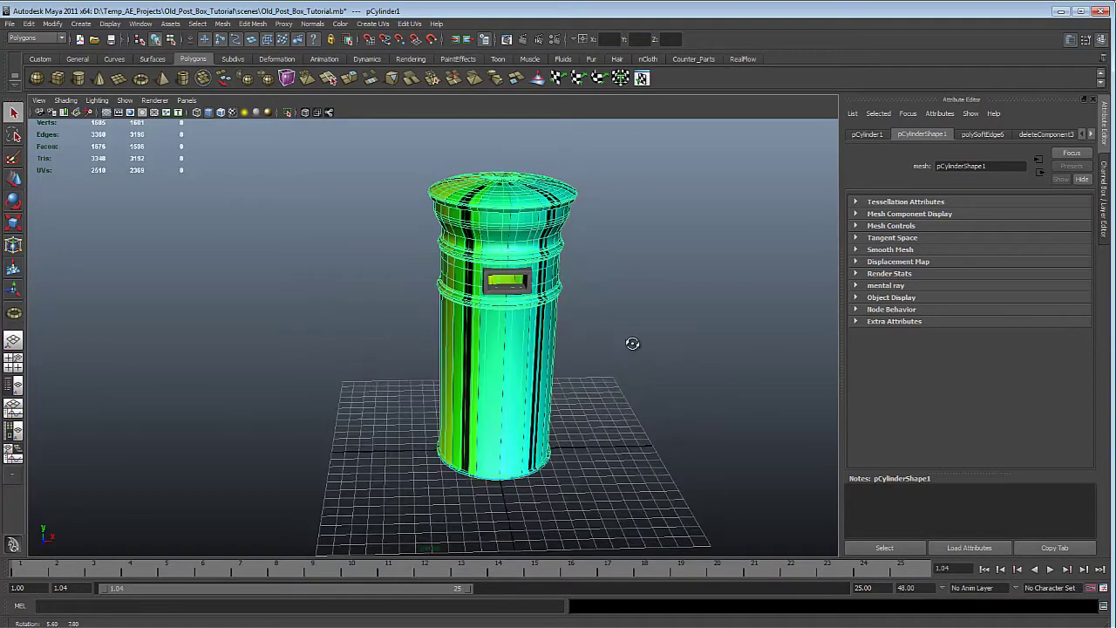
{"action": "right_click_drag", "start_coordinate": [636, 344], "coordinate": [553, 340], "text": "alt"}
{"action": "left_click_drag", "start_coordinate": [553, 340], "coordinate": [600, 274], "text": "alt"}
{"action": "right_click_drag", "start_coordinate": [600, 274], "coordinate": [575, 258], "text": "alt"}
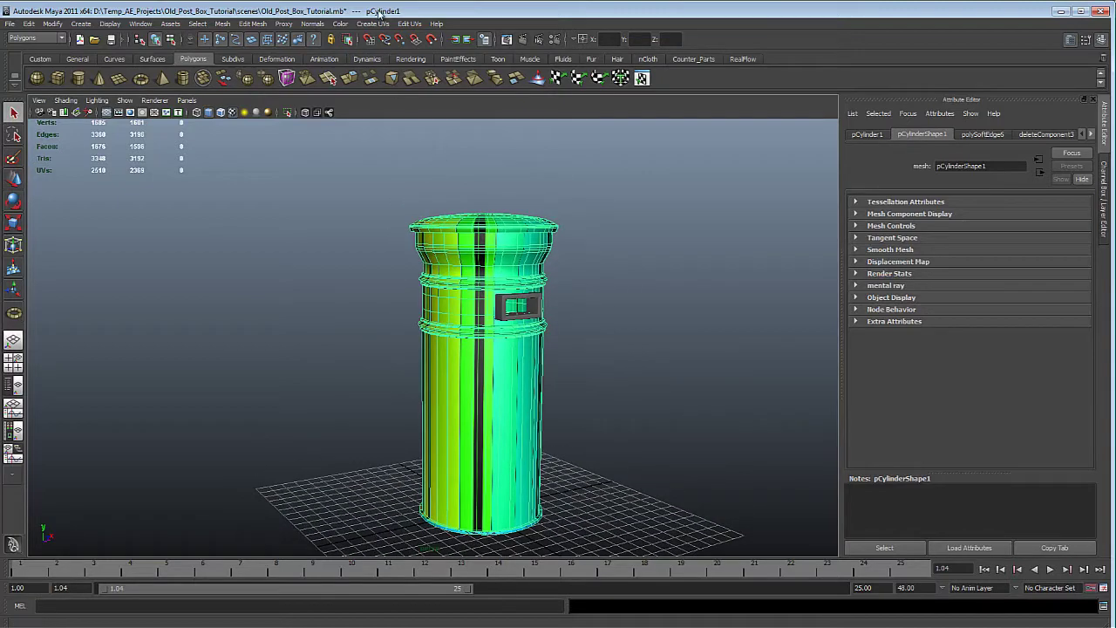
Apply cylindrical UV mapping to the post box body and set its projection horizontal sweep to 360
{"action": "left_click", "coordinate": [376, 24]}
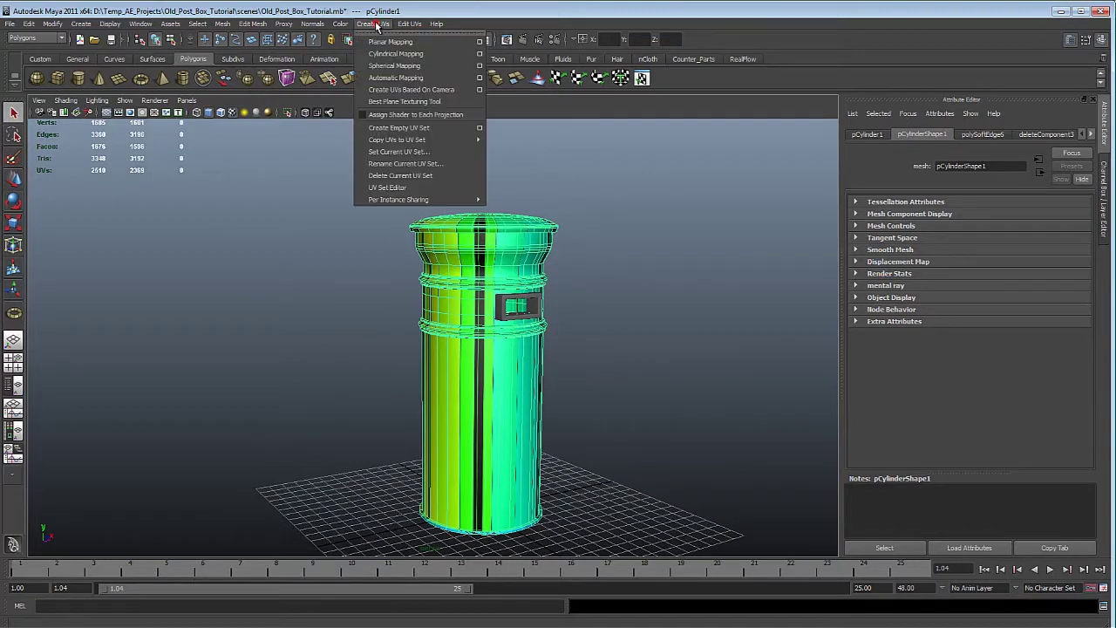
{"action": "left_click", "coordinate": [414, 57]}
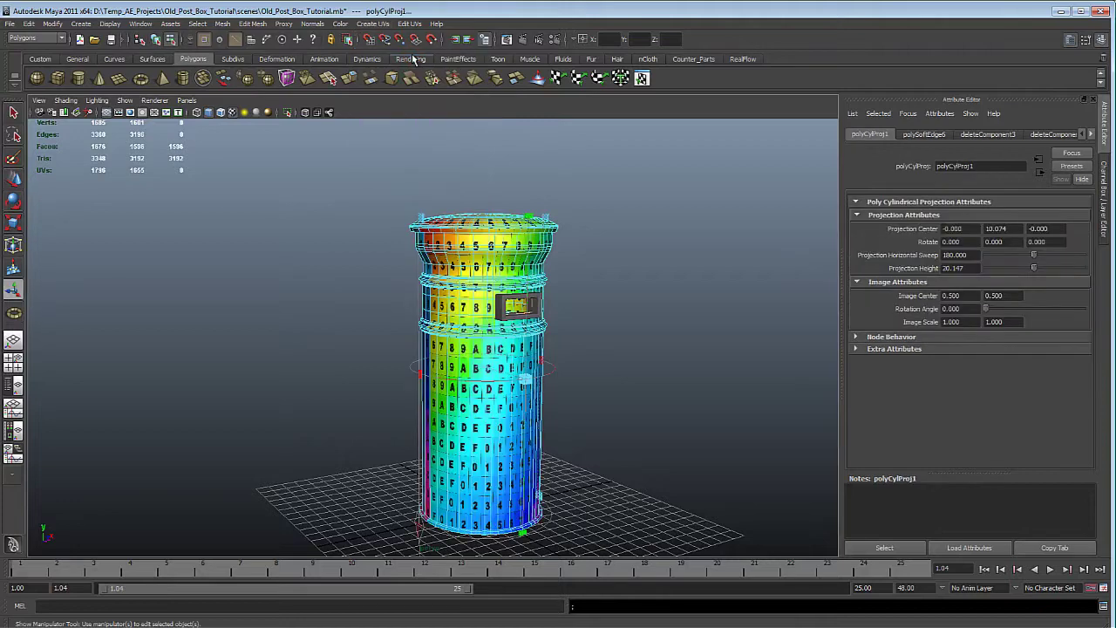
{"action": "left_click_drag", "start_coordinate": [611, 377], "coordinate": [591, 396], "text": "alt"}
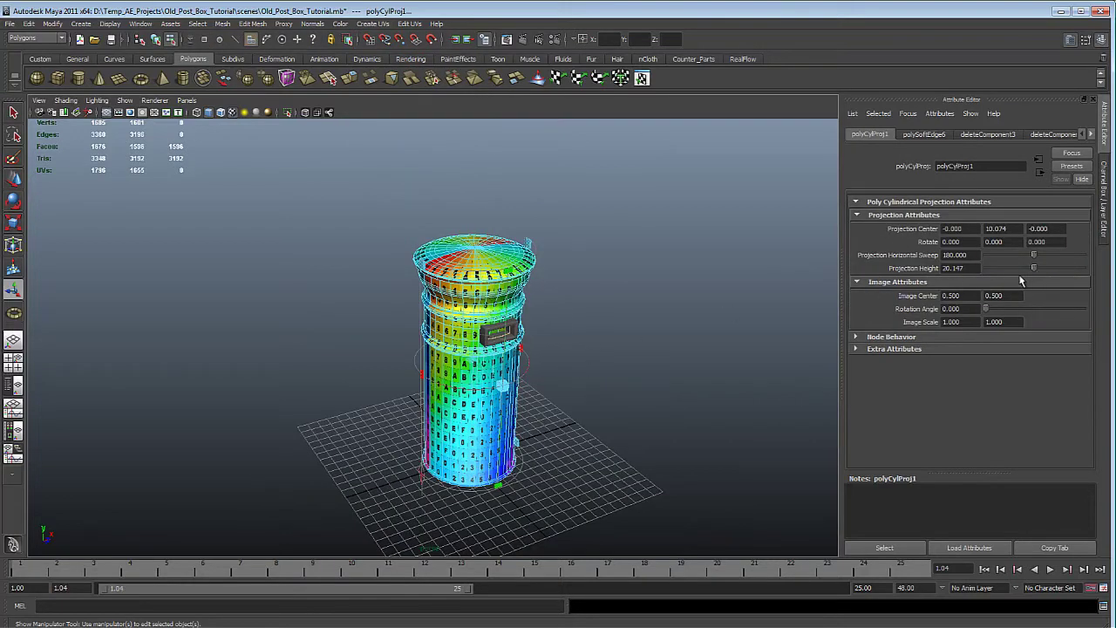
{"action": "left_click_drag", "start_coordinate": [1036, 257], "coordinate": [1092, 253]}
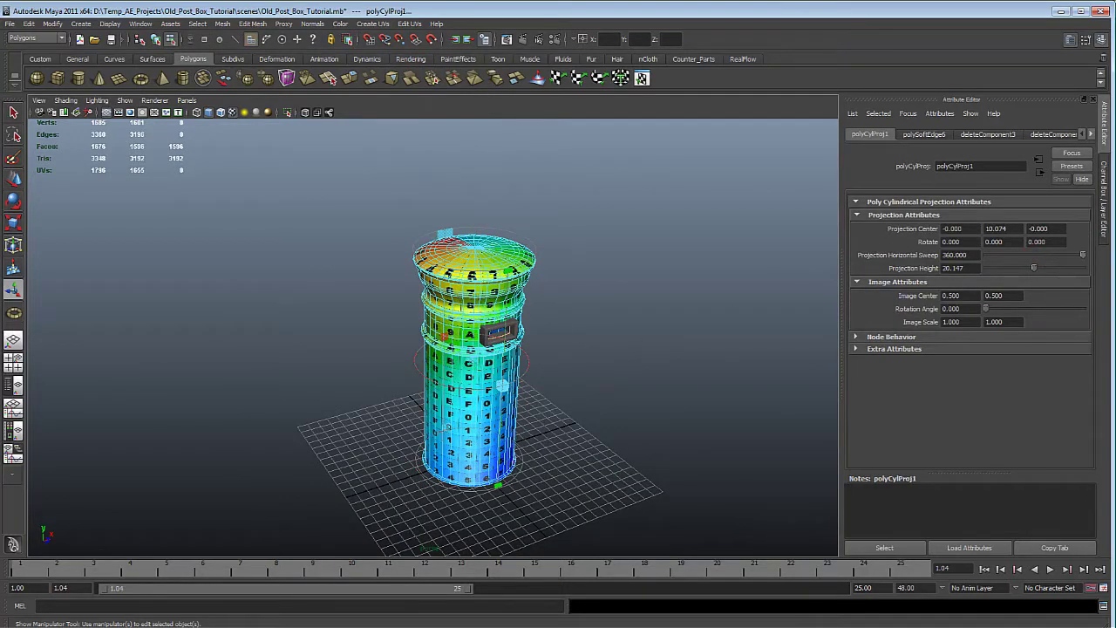
Open the UV Texture Editor for the cylindrically mapped body and turn on shaded UV display
{"action": "left_click_drag", "start_coordinate": [519, 441], "coordinate": [620, 421], "text": "alt"}
{"action": "right_click_drag", "start_coordinate": [620, 421], "coordinate": [714, 469], "text": "alt"}
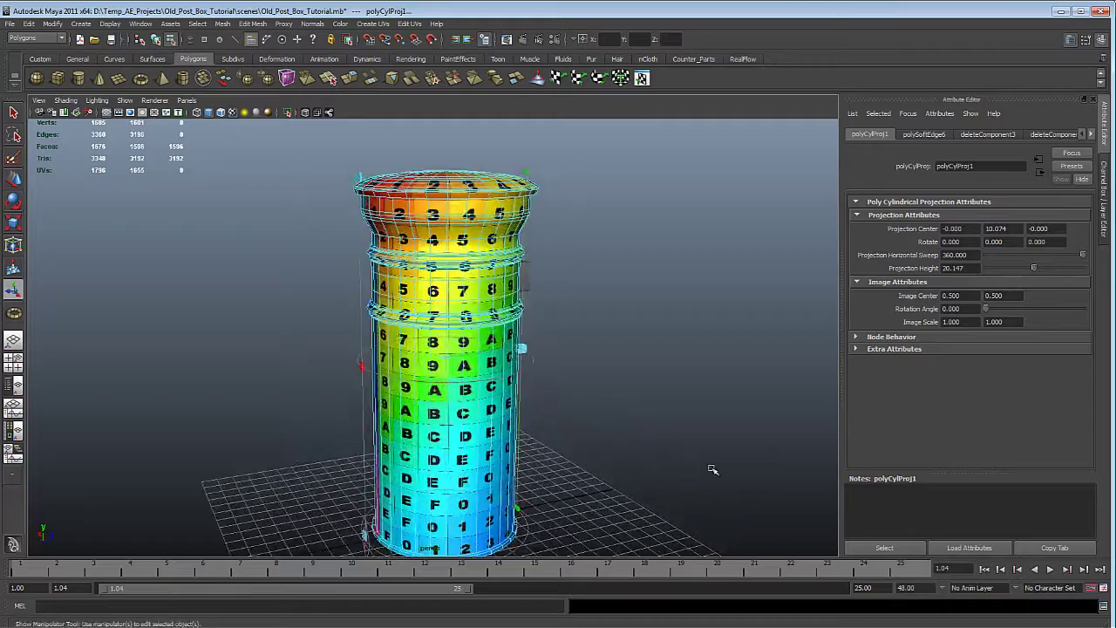
{"action": "left_click_drag", "start_coordinate": [713, 470], "coordinate": [531, 326], "text": "alt"}
{"action": "scroll", "coordinate": [563, 429], "scroll_direction": "up", "scroll_amount": 5}
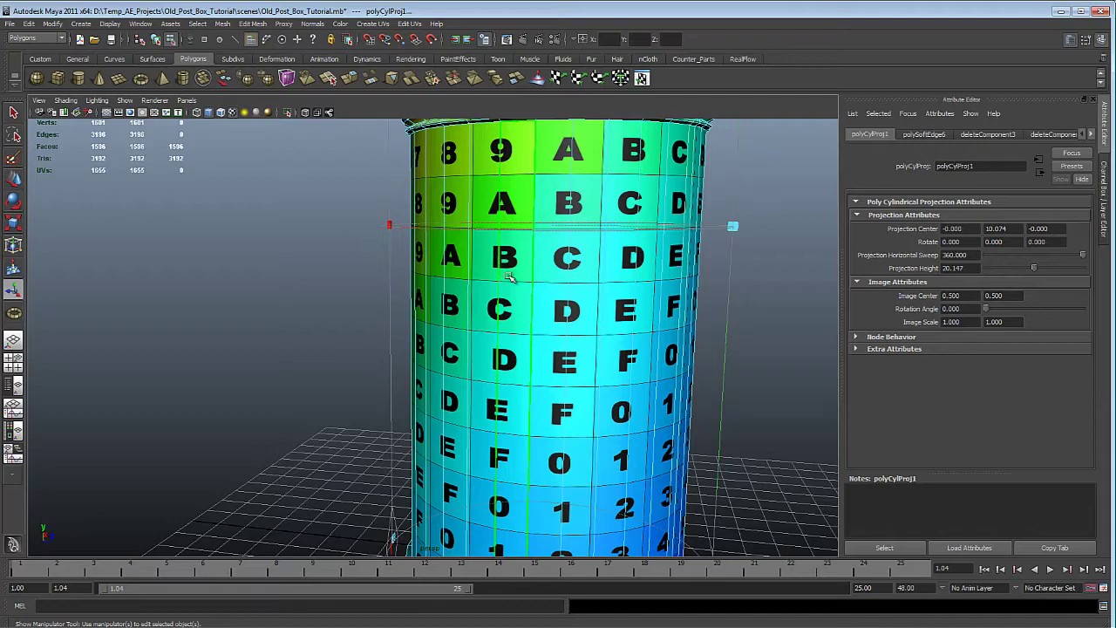
{"action": "key", "text": "space"}
{"action": "left_click", "coordinate": [545, 229]}
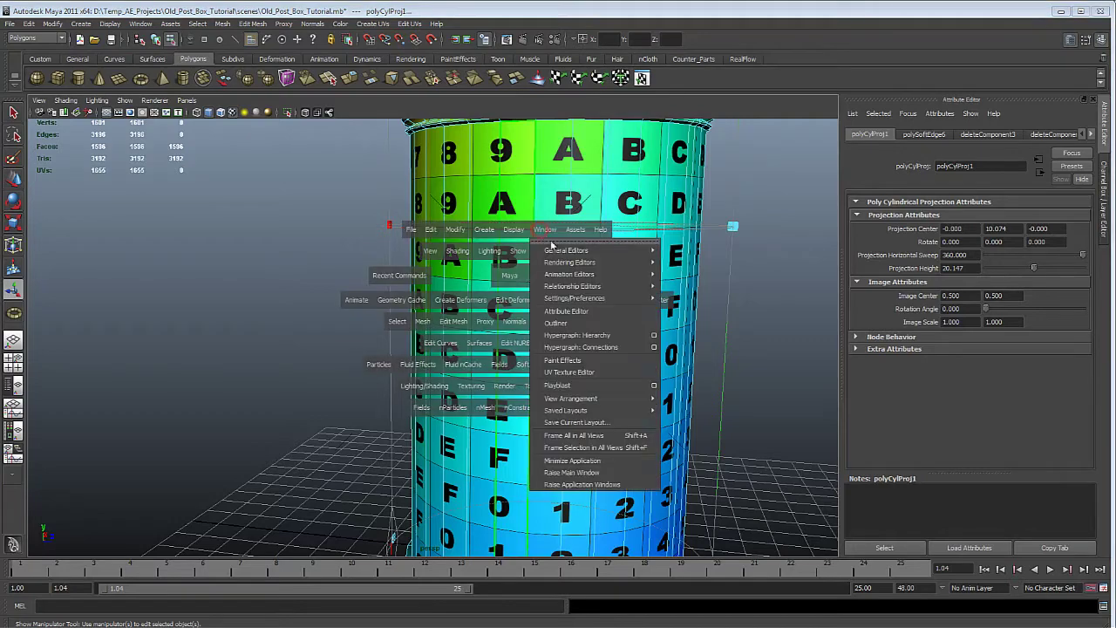
{"action": "left_click", "coordinate": [603, 372]}
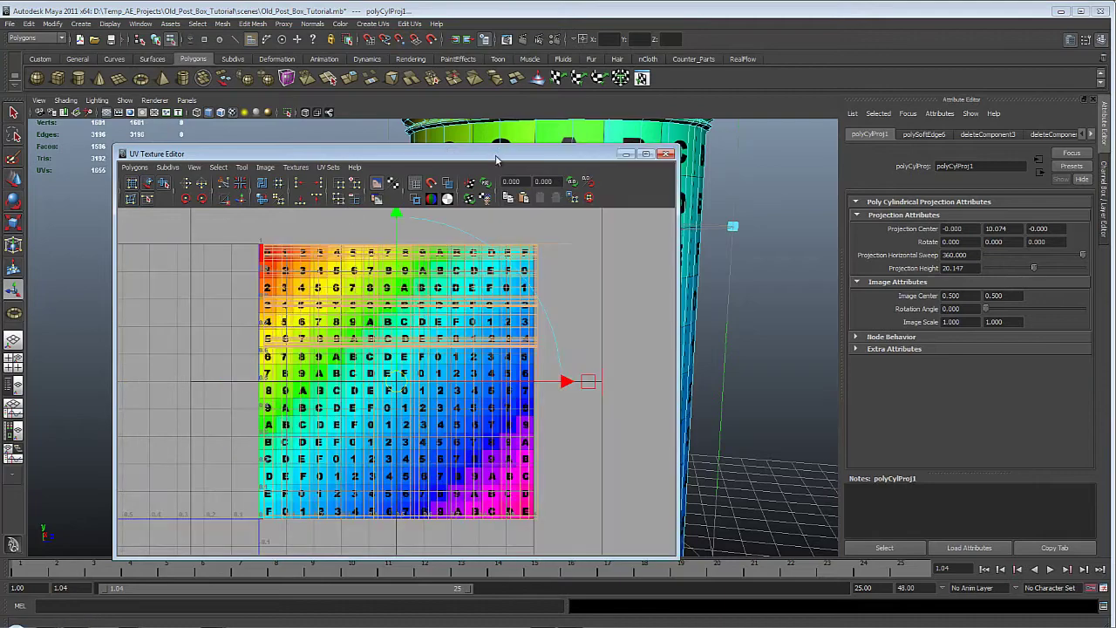
{"action": "left_click", "coordinate": [450, 184]}
Examine the body's UV layout against the texture tile, with the reference image both shown and hidden
{"action": "right_click_drag", "start_coordinate": [435, 367], "coordinate": [548, 398], "text": "alt"}
{"action": "middle_click_drag", "start_coordinate": [521, 333], "coordinate": [509, 313], "text": "alt"}
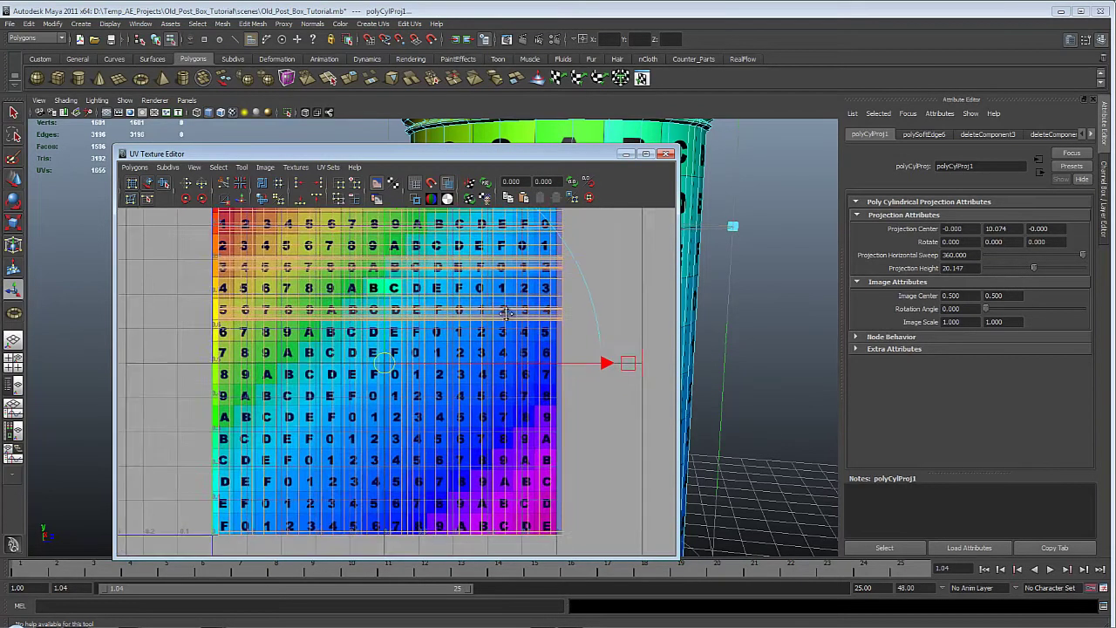
{"action": "right_click_drag", "start_coordinate": [618, 424], "coordinate": [367, 378], "text": "alt"}
{"action": "middle_click_drag", "start_coordinate": [366, 378], "coordinate": [373, 423], "text": "alt"}
{"action": "right_click_drag", "start_coordinate": [374, 424], "coordinate": [580, 439], "text": "alt"}
{"action": "middle_click_drag", "start_coordinate": [576, 422], "coordinate": [514, 409], "text": "alt"}
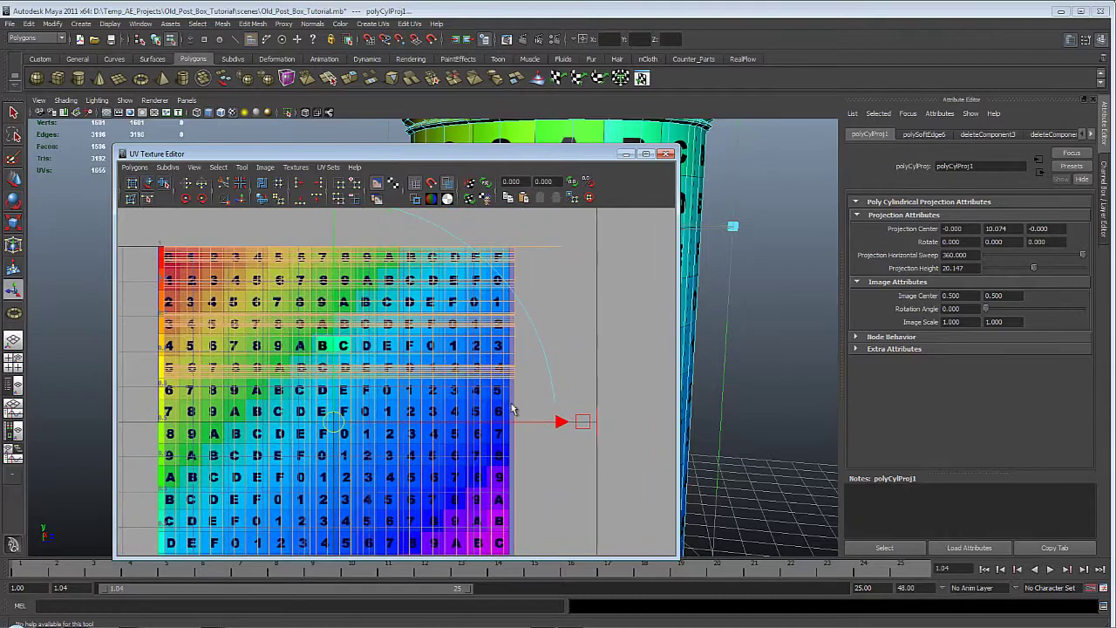
{"action": "middle_click_drag", "start_coordinate": [448, 355], "coordinate": [493, 331], "text": "alt"}
{"action": "scroll", "coordinate": [493, 330], "scroll_direction": "up", "scroll_amount": 2}
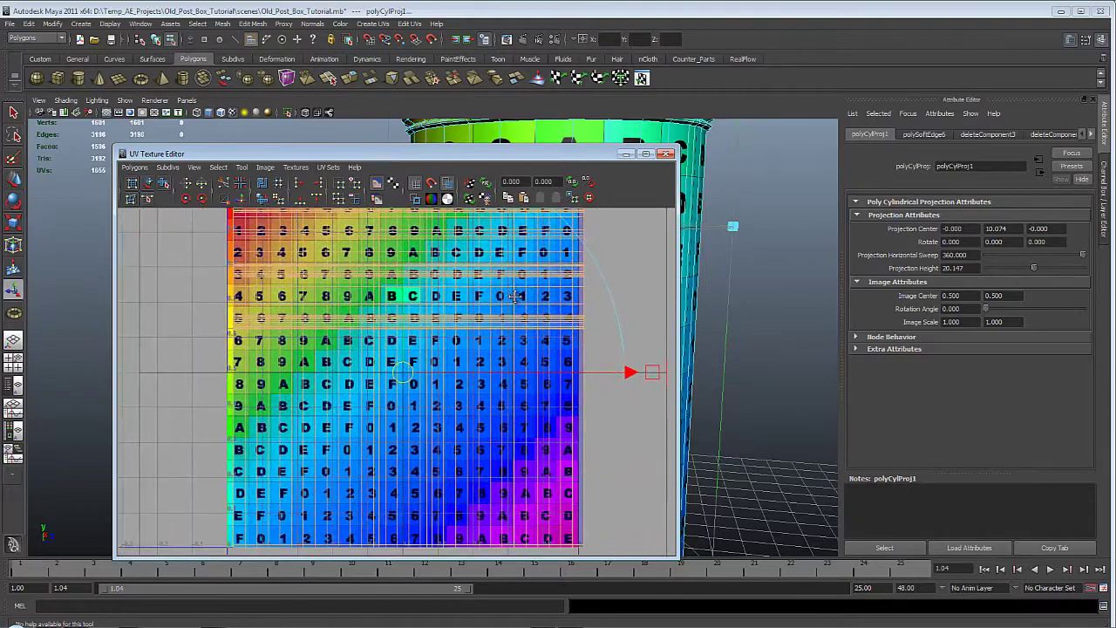
{"action": "scroll", "coordinate": [494, 329], "scroll_direction": "down", "scroll_amount": 3}
{"action": "scroll", "coordinate": [450, 268], "scroll_direction": "up", "scroll_amount": 1}
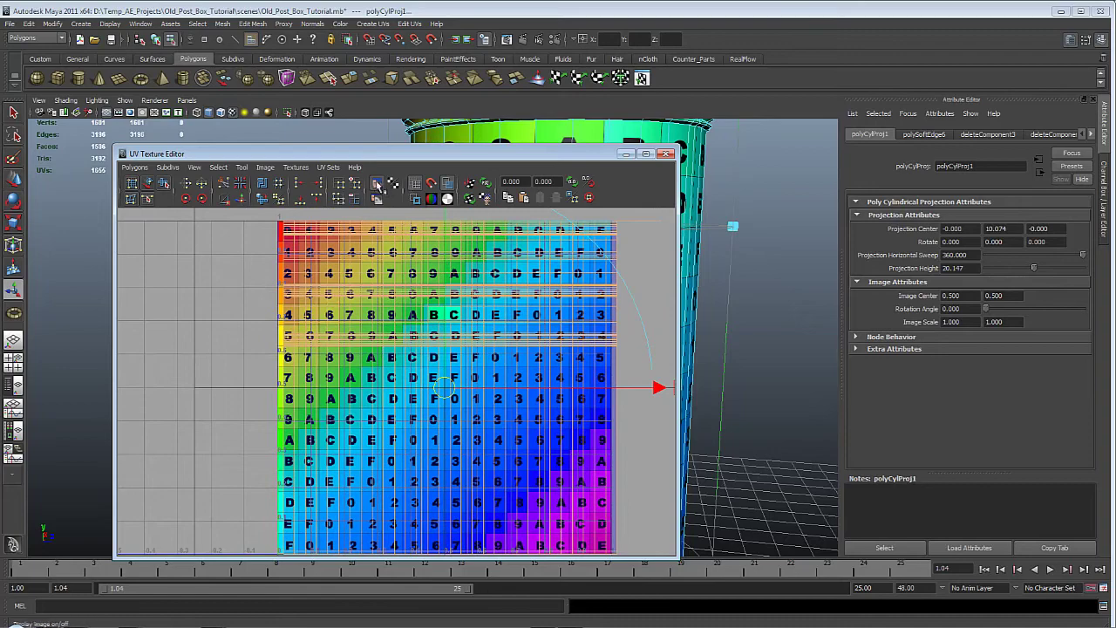
{"action": "left_click", "coordinate": [377, 184]}
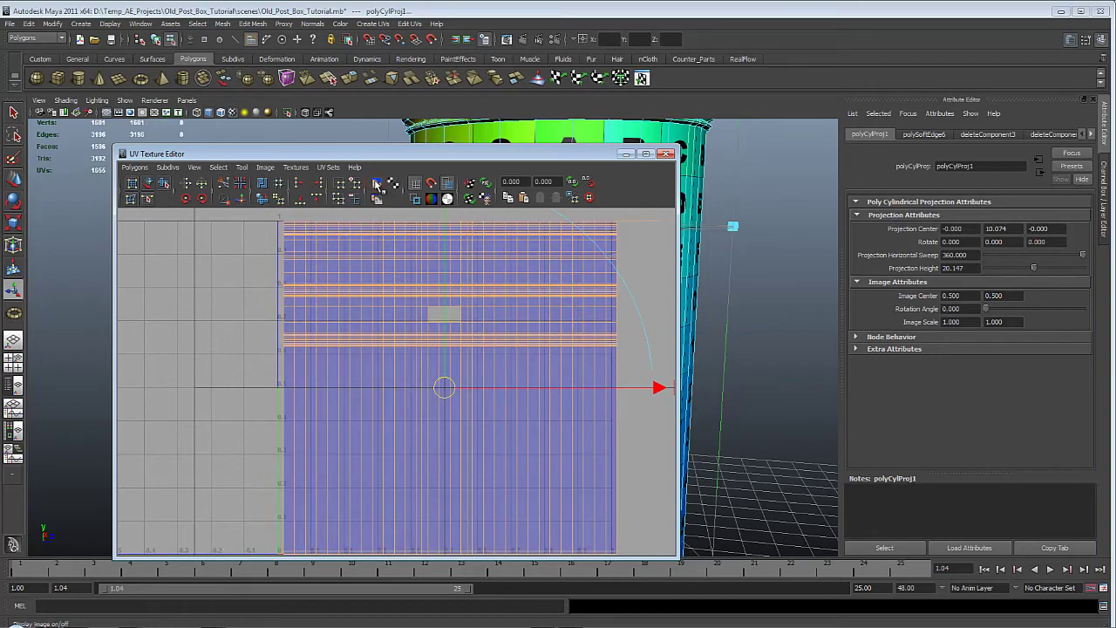
{"action": "left_click", "coordinate": [377, 184]}
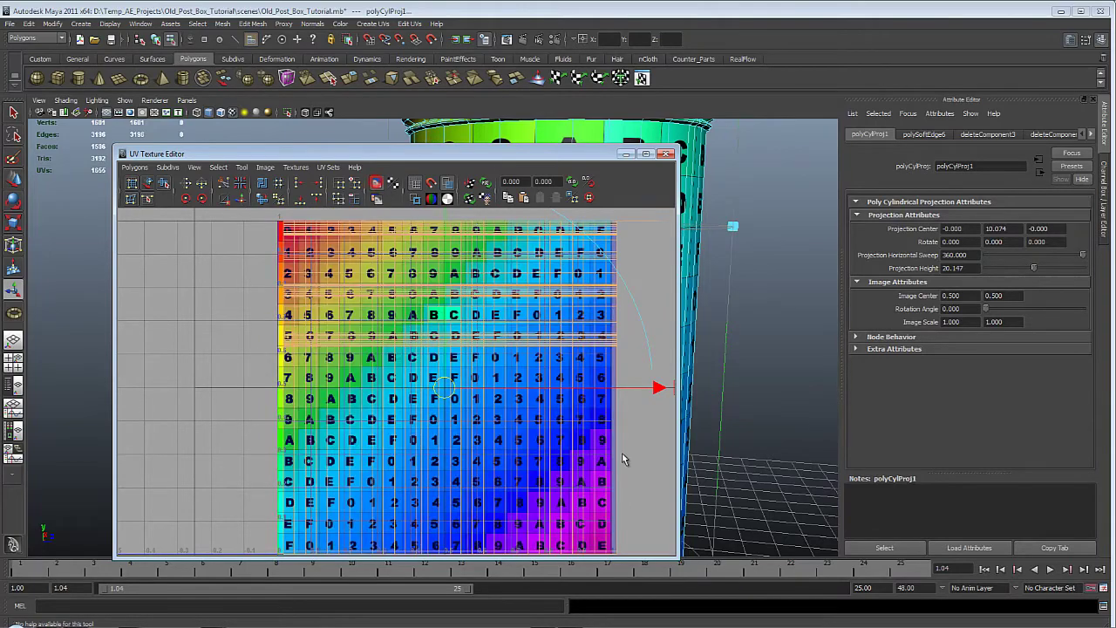
Shift the cylindrical projection horizontally to an image center U of 0.481, and uncover the model beside the UV Texture Editor
{"action": "scroll", "coordinate": [456, 428], "scroll_direction": "down", "scroll_amount": 2}
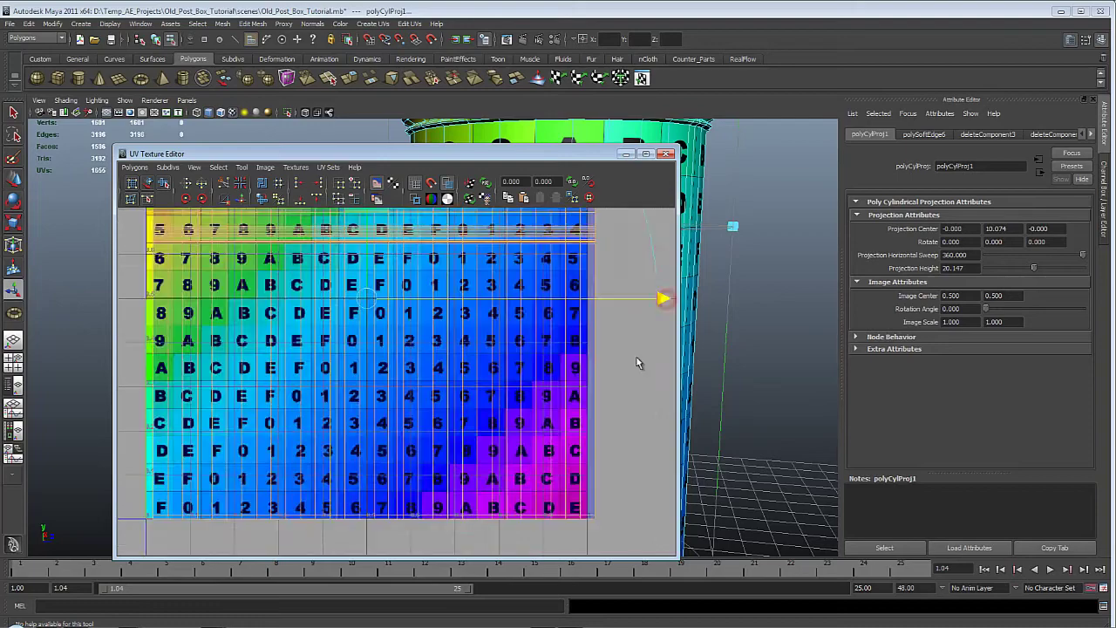
{"action": "middle_click_drag", "start_coordinate": [636, 356], "coordinate": [627, 358]}
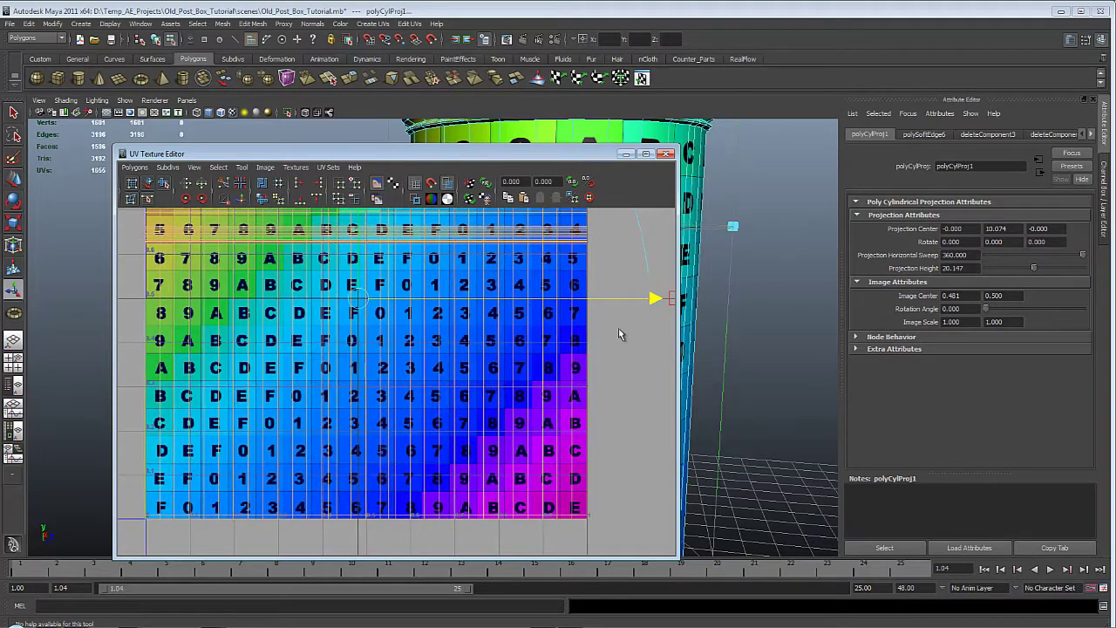
{"action": "left_click_drag", "start_coordinate": [582, 155], "coordinate": [346, 158]}
{"action": "right_click_drag", "start_coordinate": [675, 293], "coordinate": [659, 296], "text": "alt"}
{"action": "left_click_drag", "start_coordinate": [658, 295], "coordinate": [638, 282], "text": "alt"}
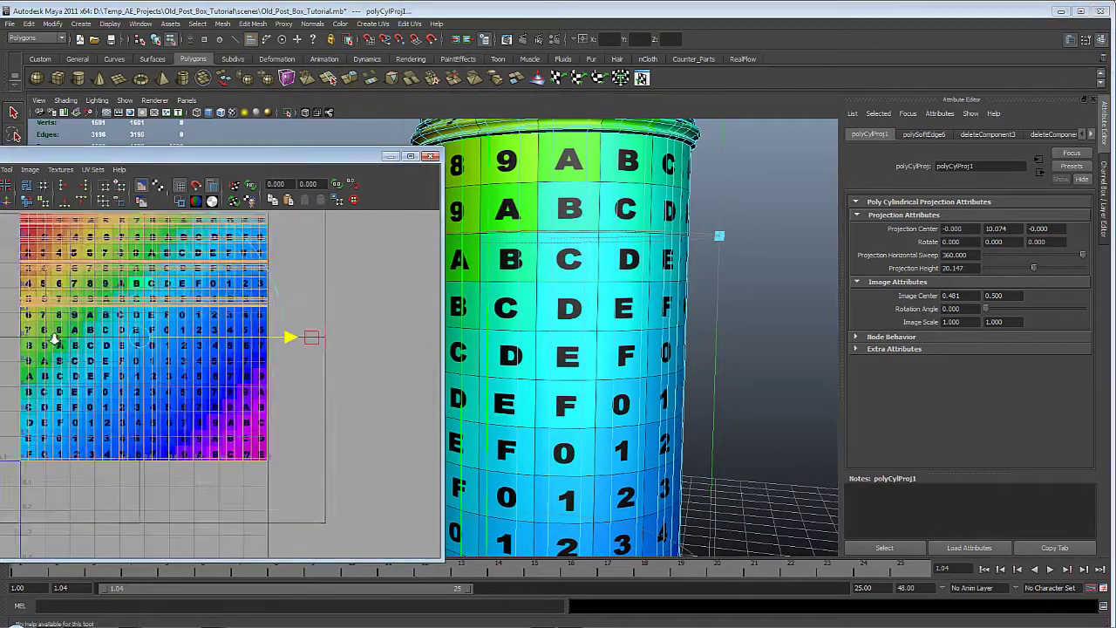
Select all the body's UVs and scale them slightly in the horizontal direction to match the texture tile's width
{"action": "scroll", "coordinate": [309, 336], "scroll_direction": "up", "scroll_amount": 3}
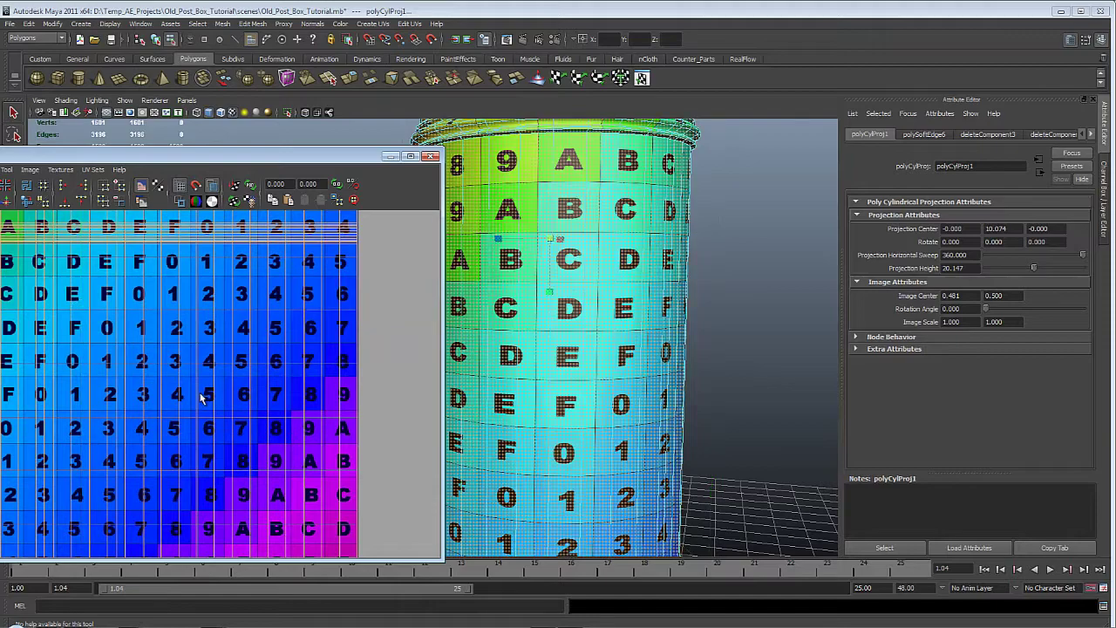
{"action": "scroll", "coordinate": [201, 399], "scroll_direction": "down", "scroll_amount": 6}
{"action": "left_click_drag", "start_coordinate": [65, 235], "coordinate": [410, 475]}
{"action": "key", "text": "r"}
{"action": "scroll", "coordinate": [198, 324], "scroll_direction": "up", "scroll_amount": 6}
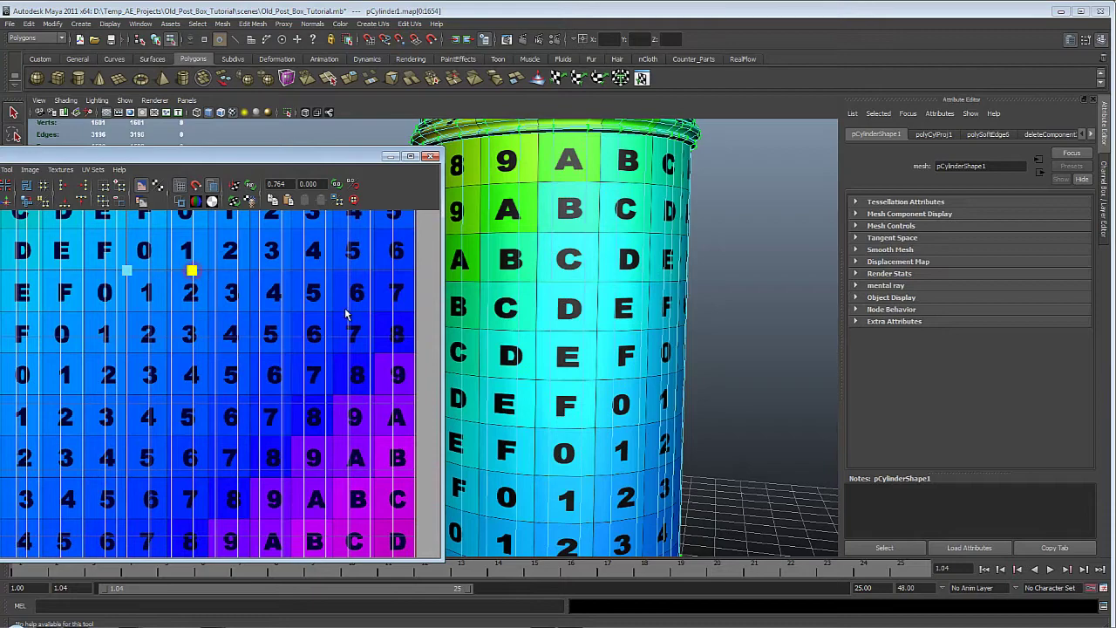
{"action": "middle_click_drag", "start_coordinate": [315, 310], "coordinate": [314, 311]}
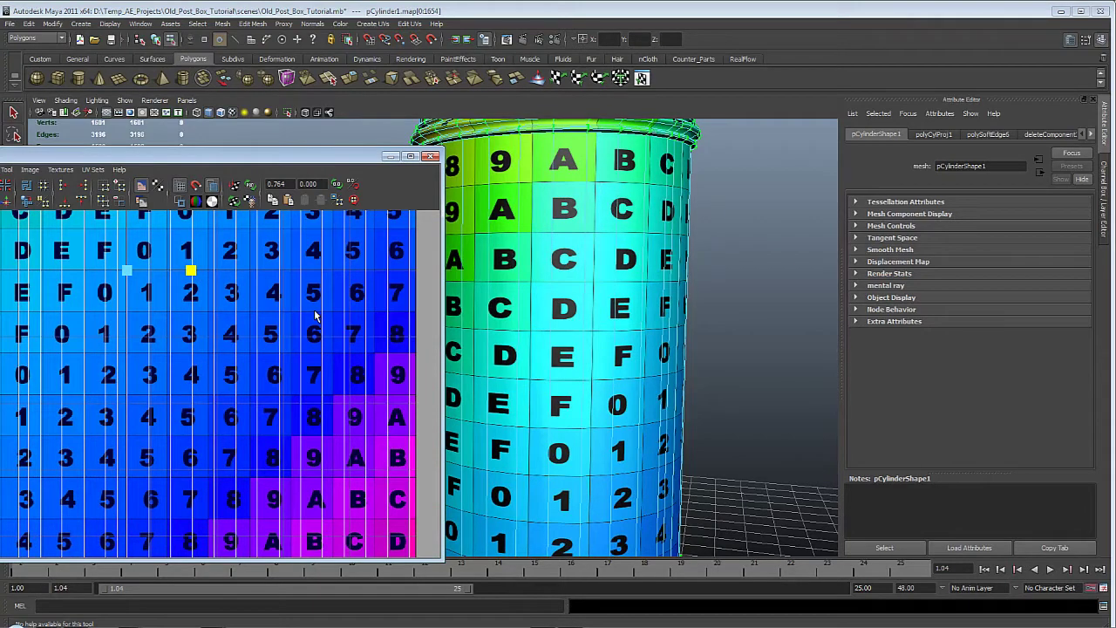
Scale the body's UVs horizontally to the texture tile's width and shift them vertically so their lower edge meets the tile's bottom edge
{"action": "left_click_drag", "start_coordinate": [316, 315], "coordinate": [320, 317]}
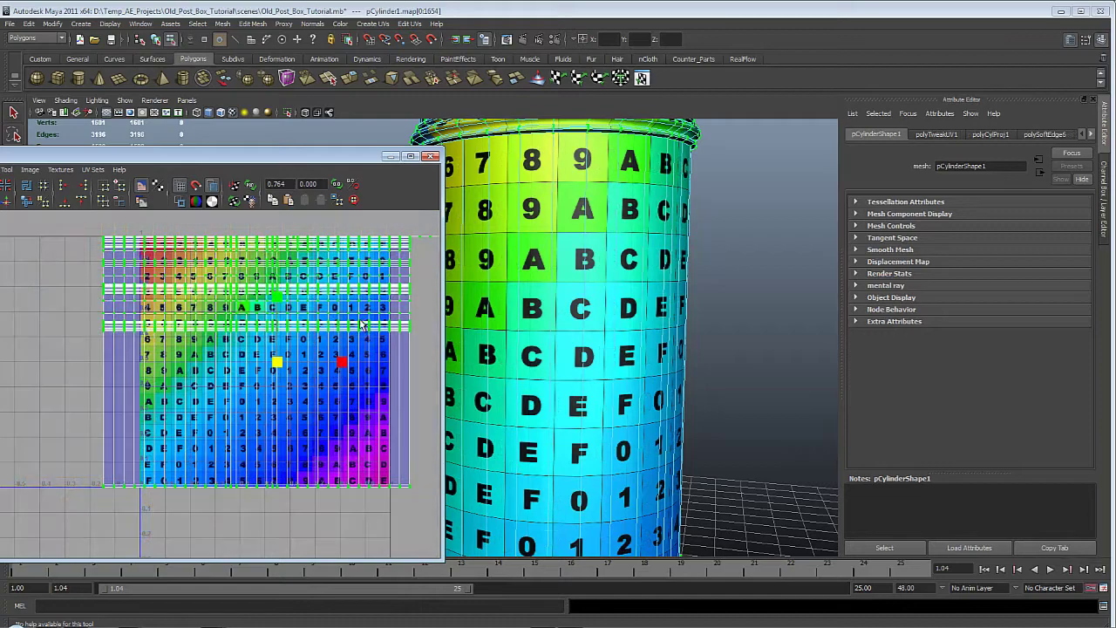
{"action": "left_click_drag", "start_coordinate": [361, 324], "coordinate": [358, 328]}
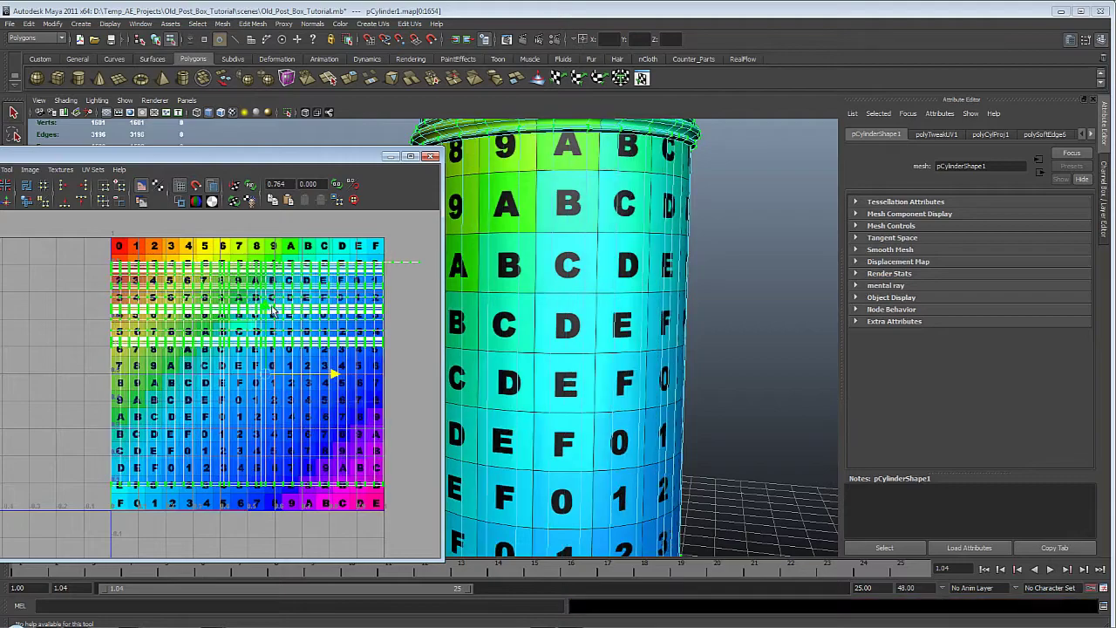
{"action": "left_click_drag", "start_coordinate": [267, 309], "coordinate": [312, 336]}
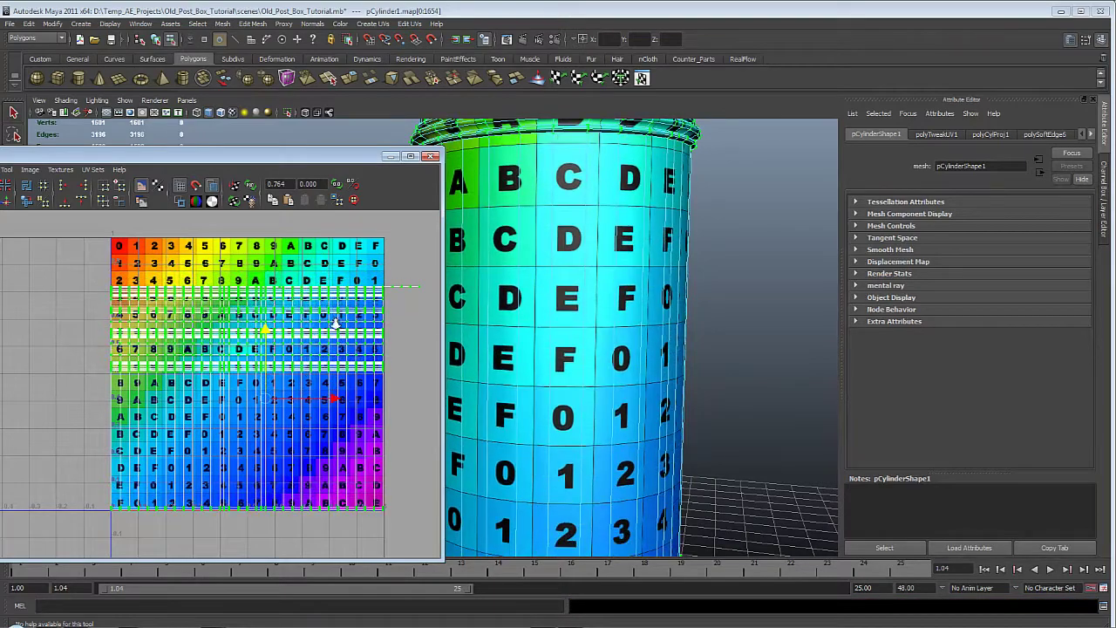
Scale the body's UVs slightly narrower in the horizontal direction only
{"action": "scroll", "coordinate": [338, 326], "scroll_direction": "up", "scroll_amount": 2}
{"action": "middle_click_drag", "start_coordinate": [374, 360], "coordinate": [403, 370], "text": "alt"}
{"action": "scroll", "coordinate": [339, 351], "scroll_direction": "down", "scroll_amount": 4}
{"action": "key", "text": "r"}
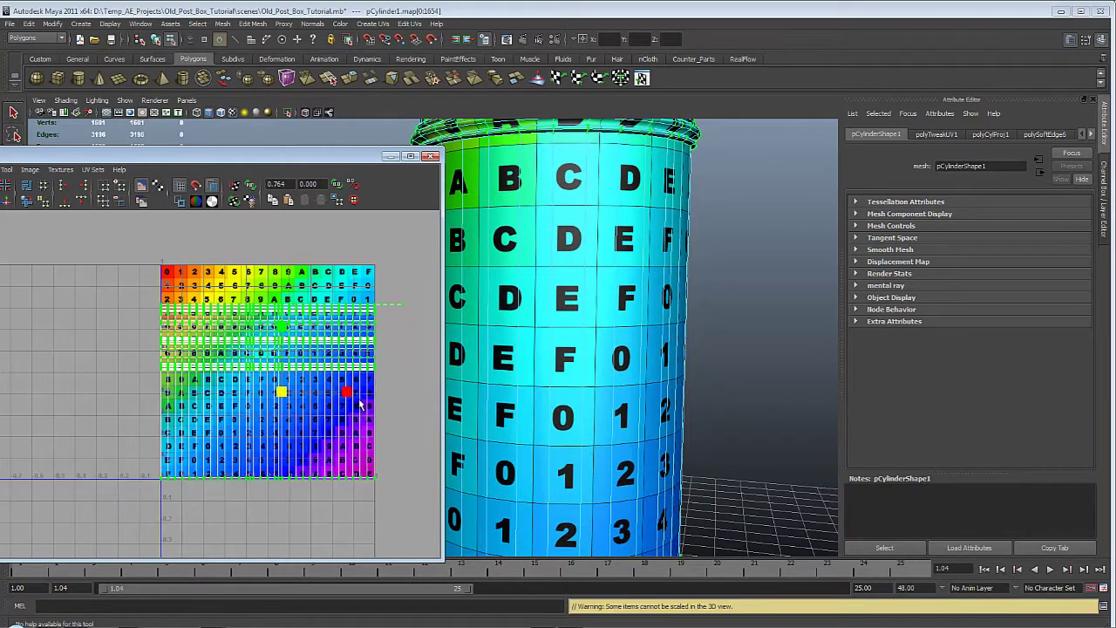
{"action": "middle_click_drag", "start_coordinate": [360, 419], "coordinate": [352, 419]}
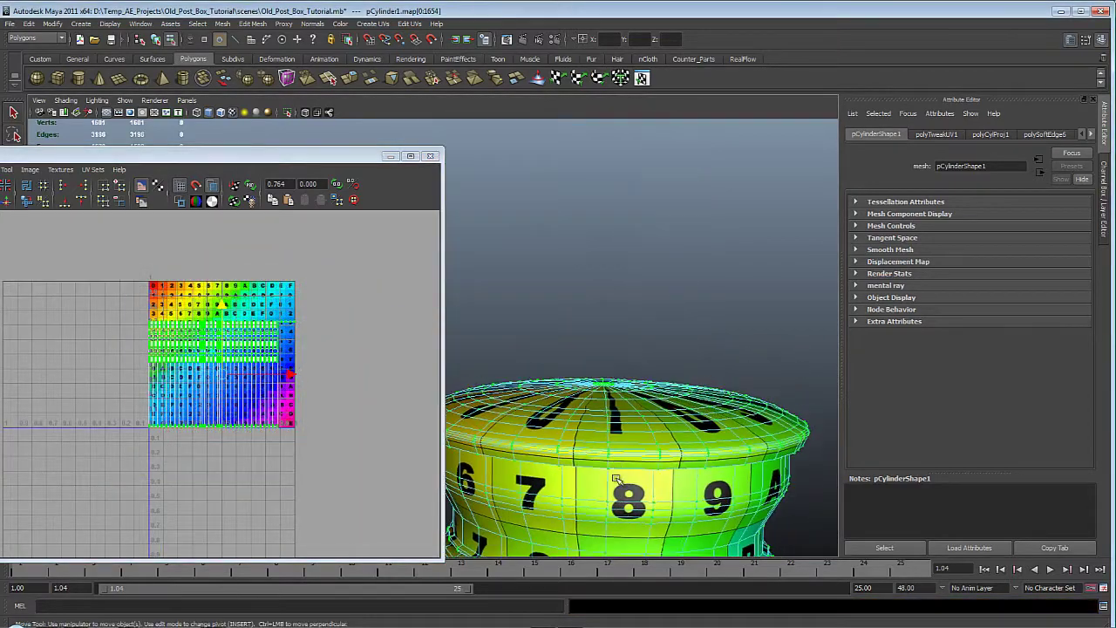
Select the faces of the post box's domed lid in the side view and planar-map them from above
{"action": "left_click_drag", "start_coordinate": [616, 480], "coordinate": [577, 434], "text": "alt"}
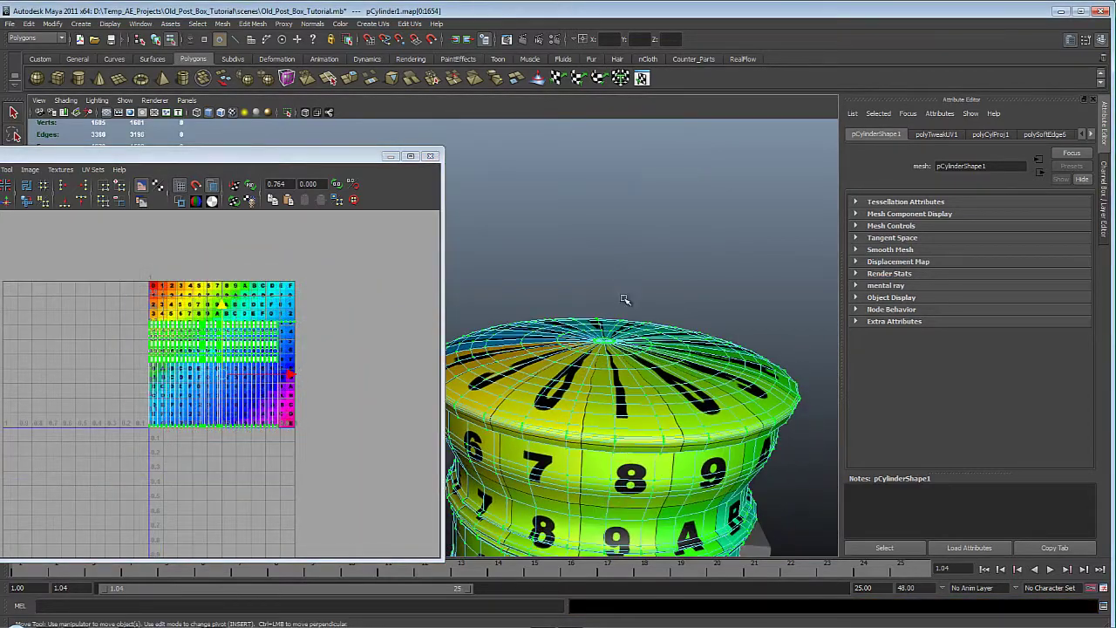
{"action": "left_click_drag", "start_coordinate": [542, 398], "coordinate": [630, 457], "text": "alt"}
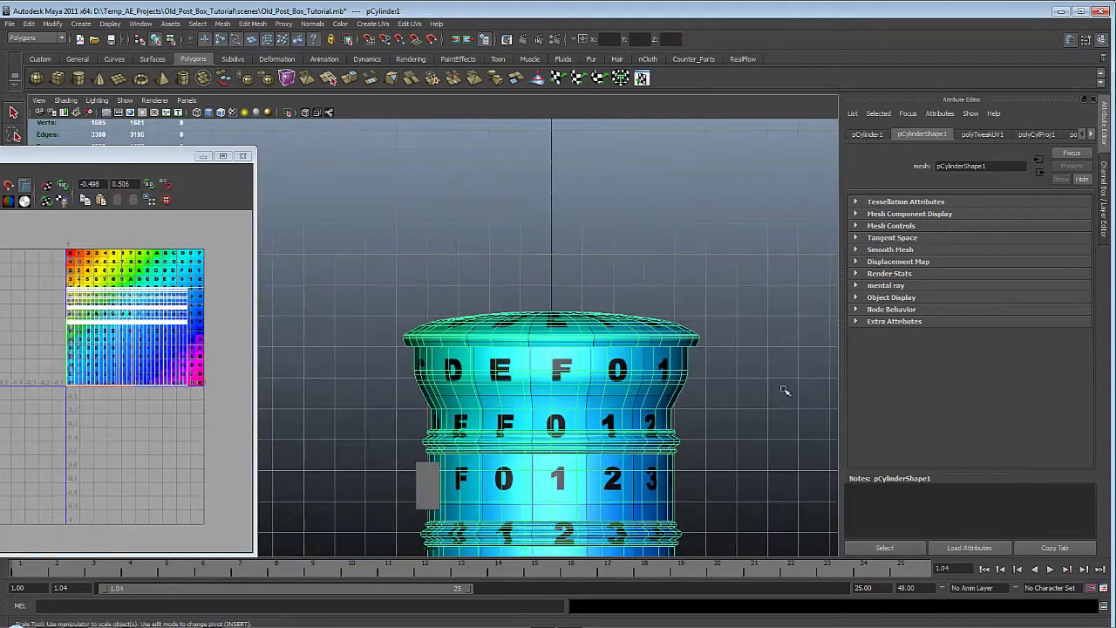
{"action": "scroll", "coordinate": [655, 318], "scroll_direction": "up", "scroll_amount": 4}
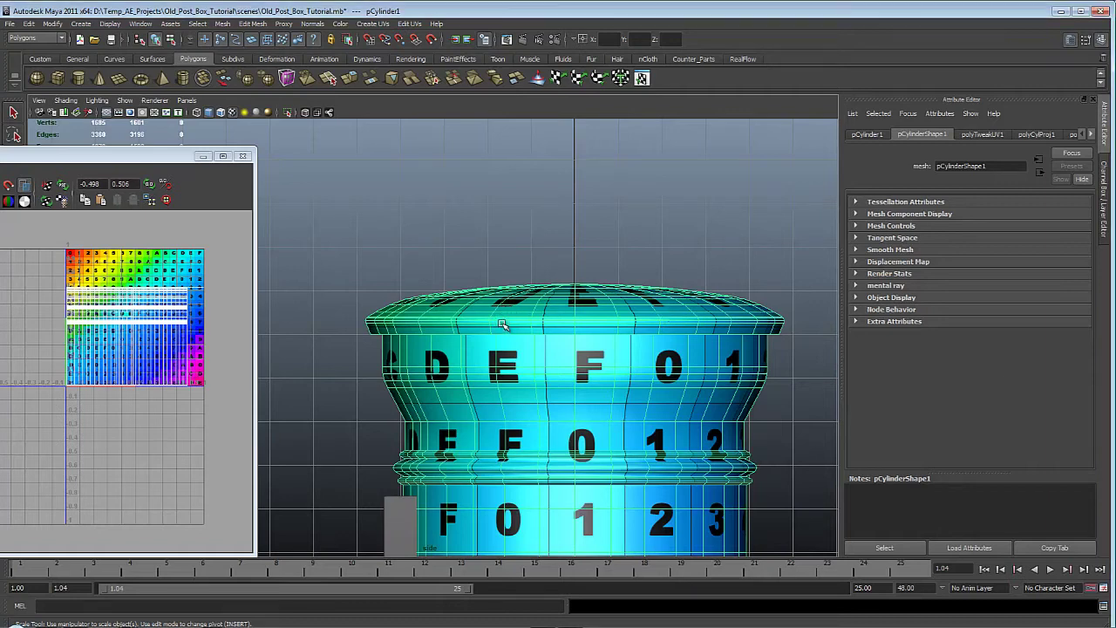
{"action": "left_click", "coordinate": [314, 257]}
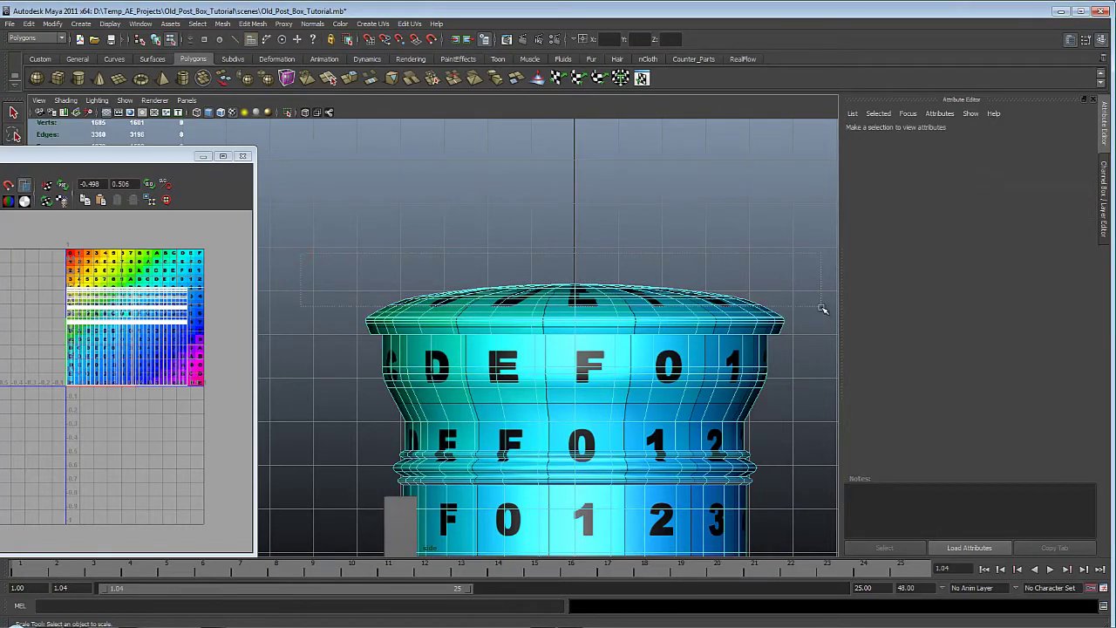
{"action": "left_click_drag", "start_coordinate": [822, 308], "coordinate": [836, 329]}
{"action": "scroll", "coordinate": [615, 314], "scroll_direction": "up", "scroll_amount": 2}
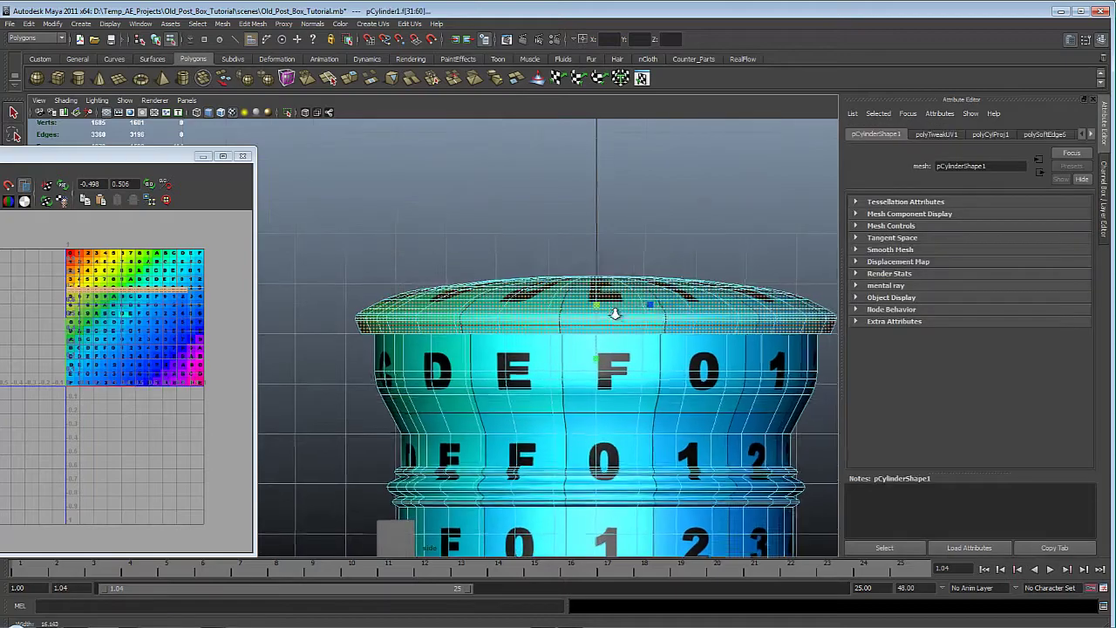
{"action": "key", "text": "space"}
{"action": "left_click_drag", "start_coordinate": [616, 314], "coordinate": [486, 180]}
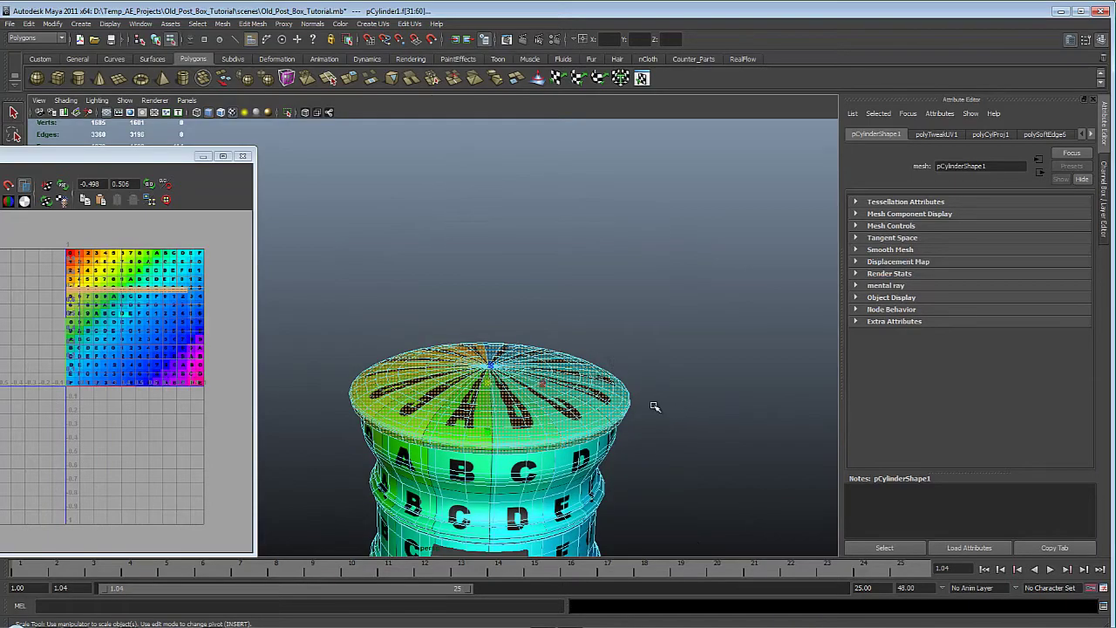
{"action": "left_click_drag", "start_coordinate": [655, 407], "coordinate": [723, 445], "text": "alt"}
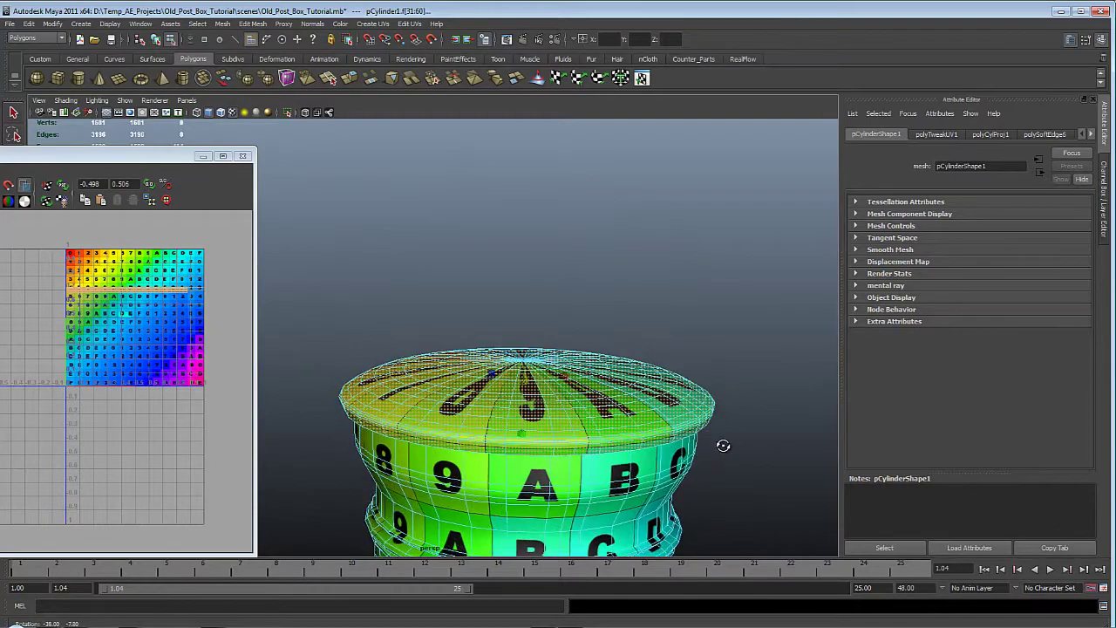
{"action": "left_click", "coordinate": [373, 24]}
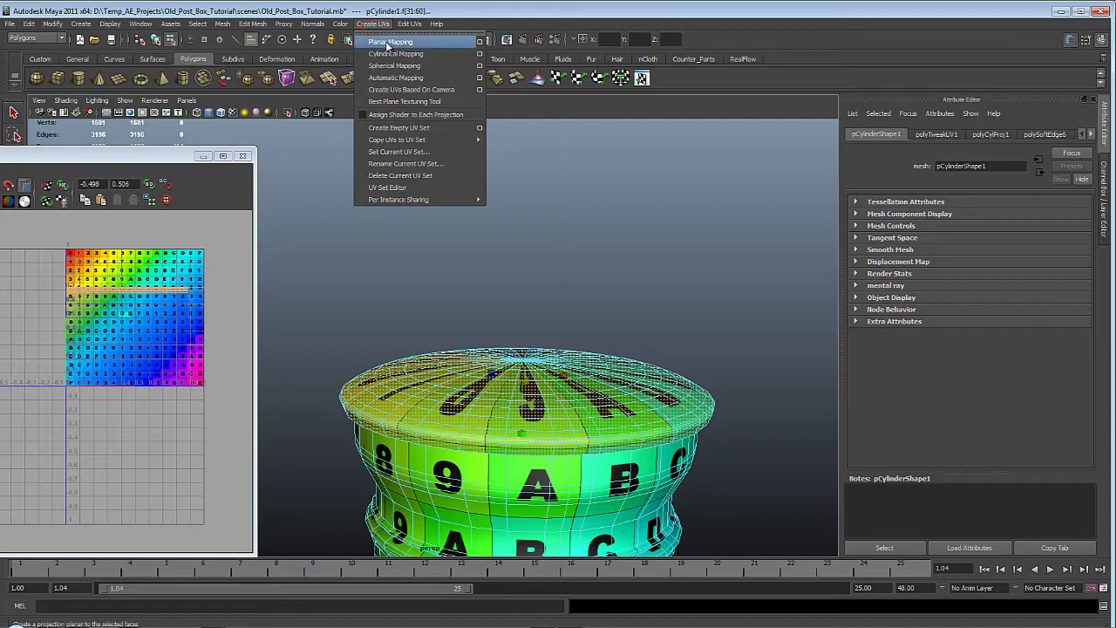
{"action": "left_click", "coordinate": [387, 44]}
{"action": "left_click_drag", "start_coordinate": [603, 206], "coordinate": [345, 333], "text": "alt"}
{"action": "left_click_drag", "start_coordinate": [504, 340], "coordinate": [636, 409], "text": "alt"}
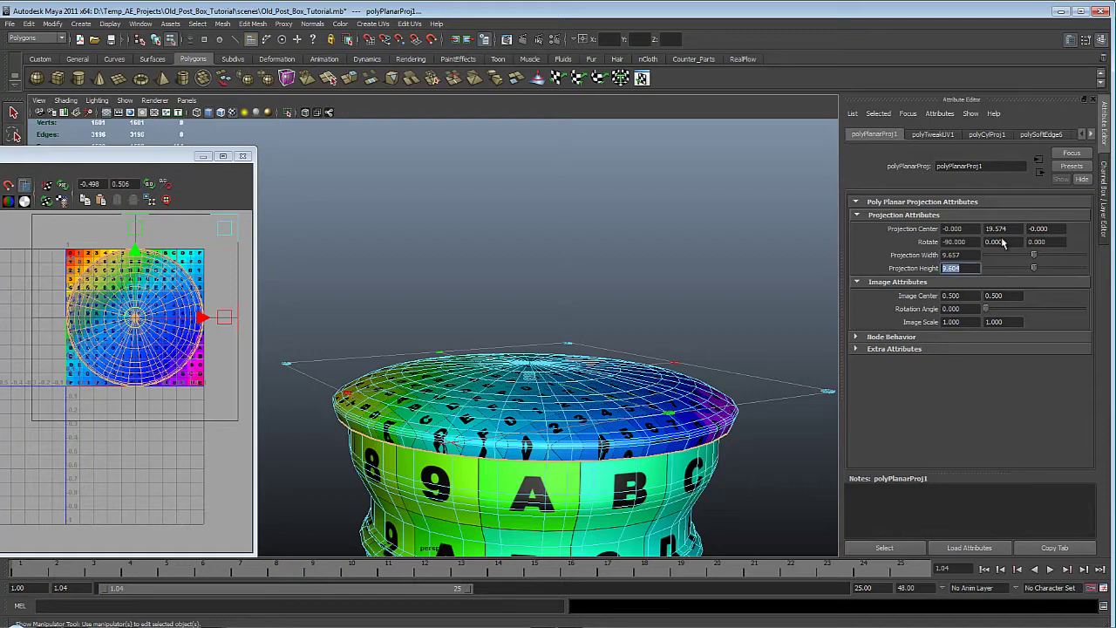
Set the lid planar projection's width to 9.604, equal to its height
{"action": "left_click", "coordinate": [972, 255]}
{"action": "type", "text": "9.604"}
{"action": "key", "text": "Return"}
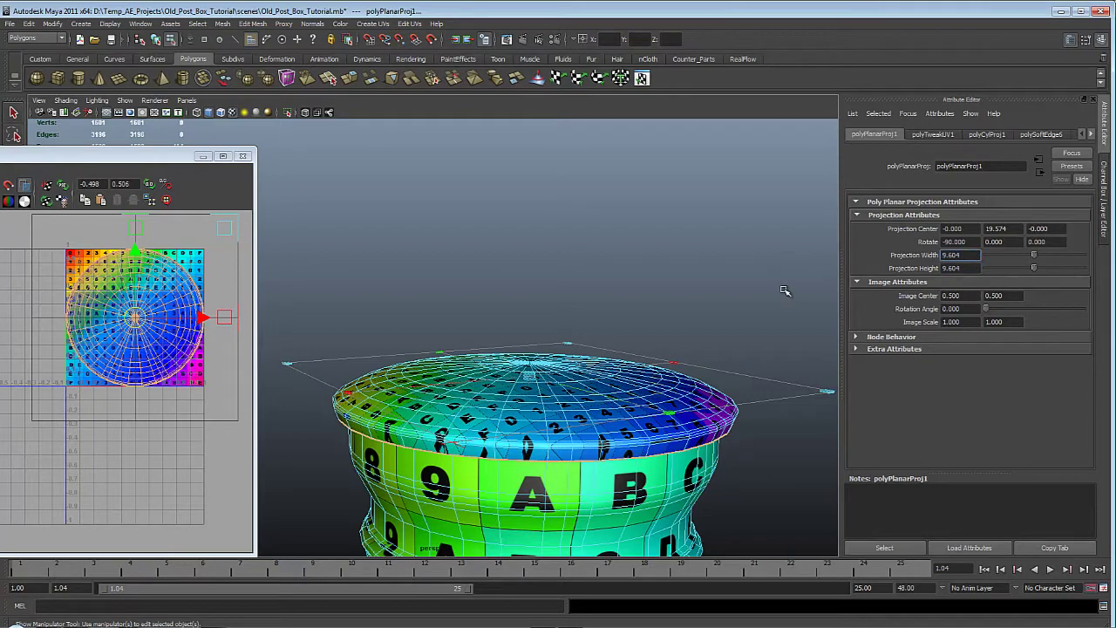
Examine the texture stretching around the lid's rim on the model and in the lid's UV layout
{"action": "right_click_drag", "start_coordinate": [439, 419], "coordinate": [502, 450], "text": "alt"}
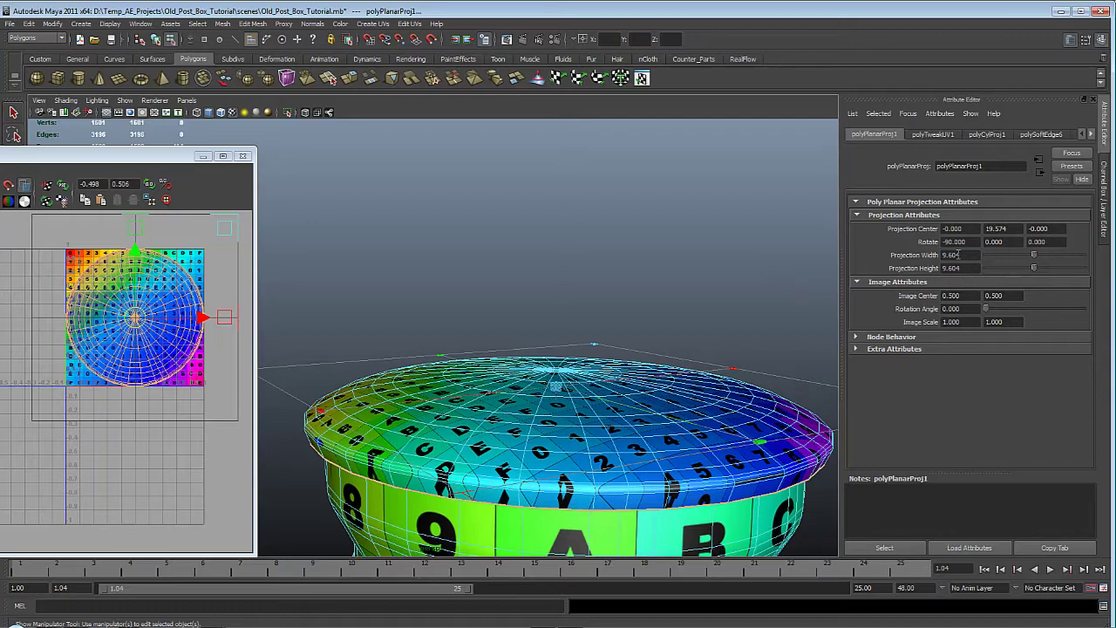
{"action": "left_click_drag", "start_coordinate": [502, 504], "coordinate": [565, 396], "text": "alt"}
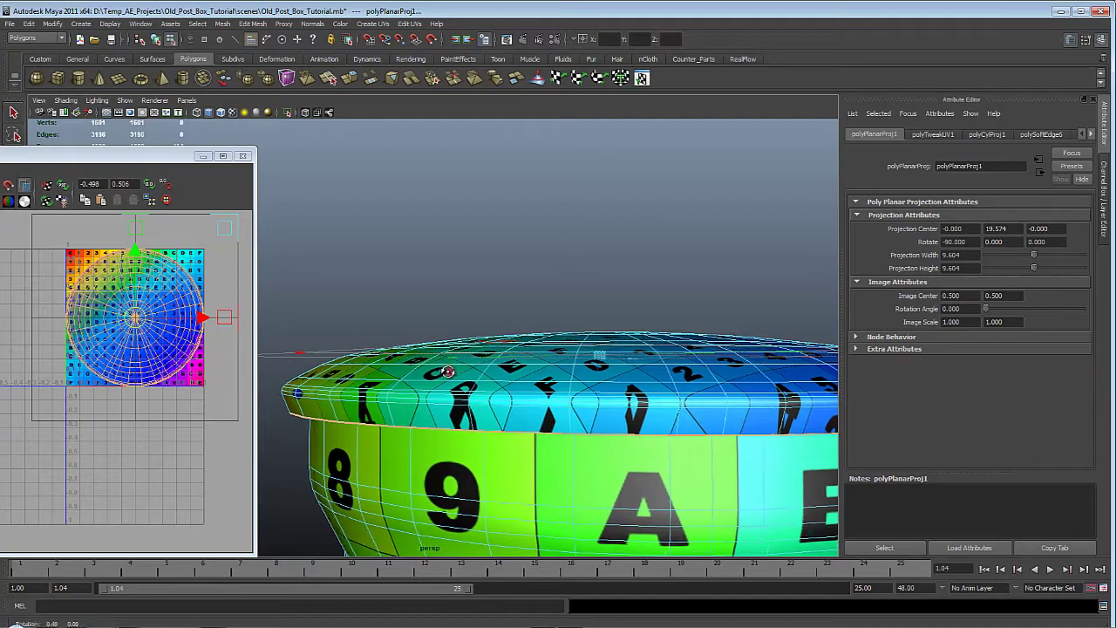
{"action": "left_click_drag", "start_coordinate": [448, 374], "coordinate": [421, 392], "text": "alt"}
{"action": "right_click_drag", "start_coordinate": [421, 392], "coordinate": [399, 420], "text": "alt"}
{"action": "left_click_drag", "start_coordinate": [402, 437], "coordinate": [353, 427], "text": "alt"}
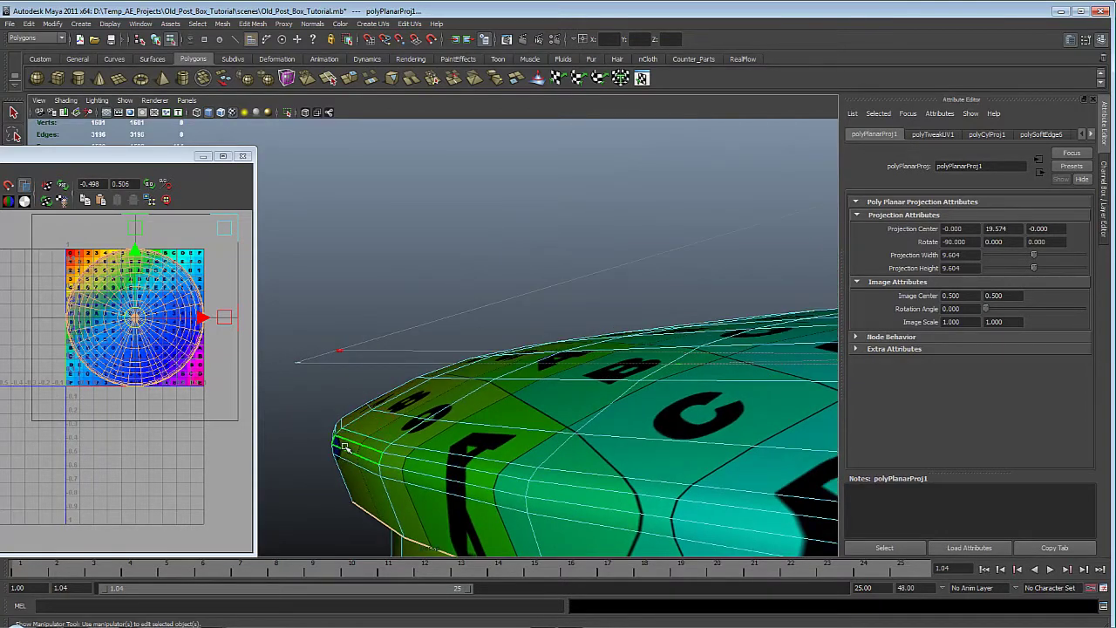
{"action": "mouse_move", "coordinate": [370, 508]}
{"action": "left_mouse_down", "text": "alt"}
{"action": "mouse_move", "coordinate": [374, 484]}
{"action": "mouse_move", "coordinate": [382, 506]}
{"action": "left_mouse_up", "text": "alt"}
{"action": "right_click_drag", "start_coordinate": [95, 370], "coordinate": [103, 410], "text": "alt"}
{"action": "middle_click_drag", "start_coordinate": [87, 393], "coordinate": [29, 391], "text": "alt"}
{"action": "left_click_drag", "start_coordinate": [491, 289], "coordinate": [601, 366], "text": "alt"}
{"action": "right_click_drag", "start_coordinate": [601, 366], "coordinate": [476, 346], "text": "alt"}
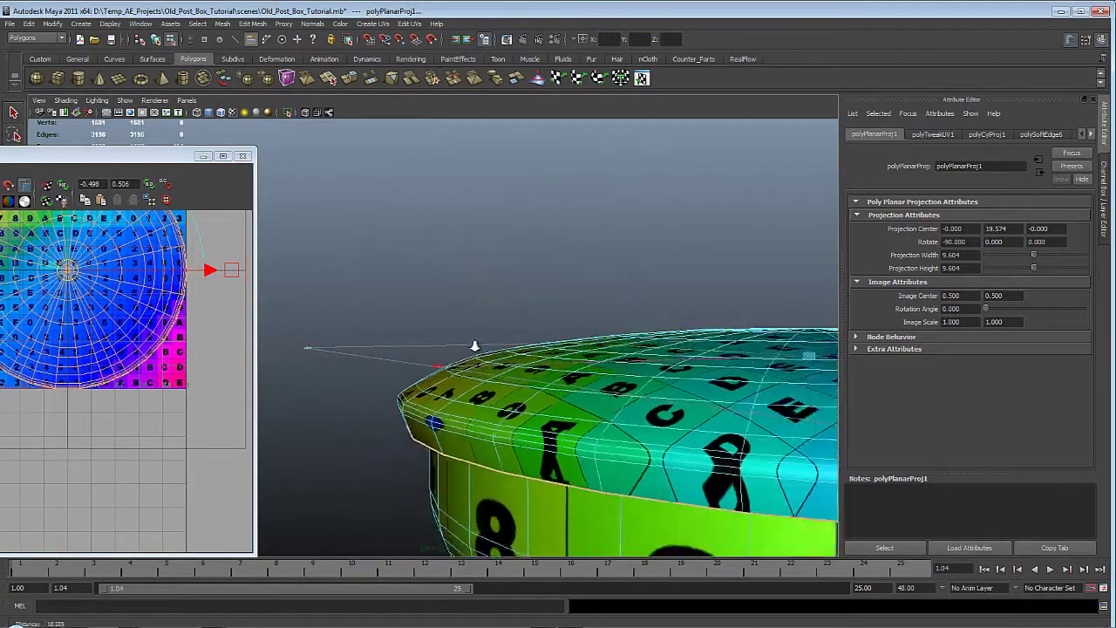
{"action": "left_click_drag", "start_coordinate": [474, 346], "coordinate": [497, 349], "text": "alt"}
{"action": "scroll", "coordinate": [172, 451], "scroll_direction": "up", "scroll_amount": 4}
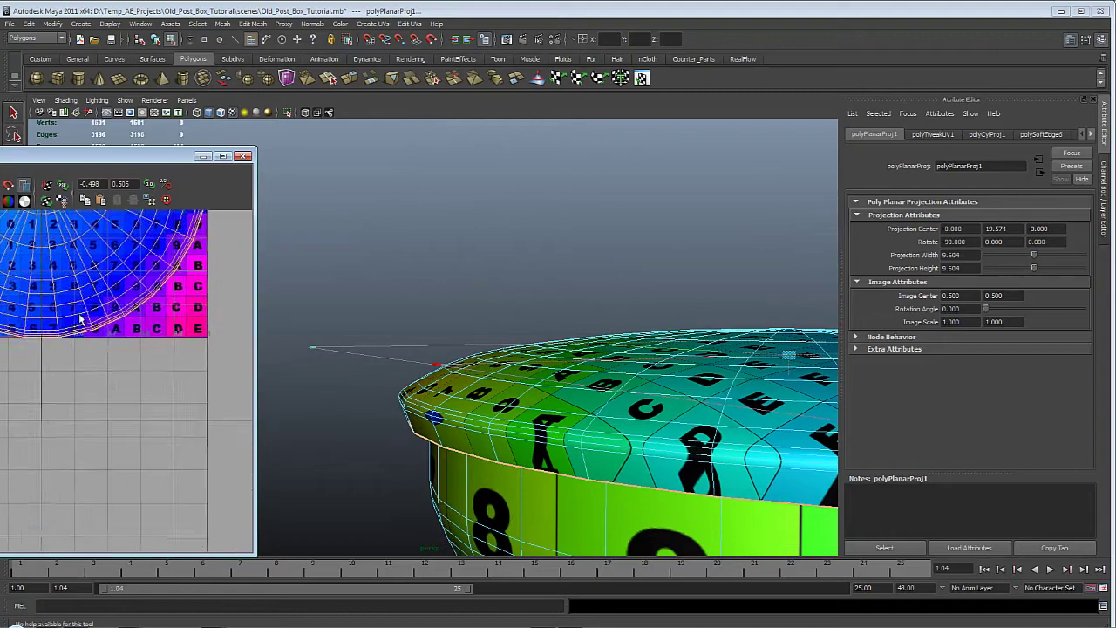
{"action": "scroll", "coordinate": [213, 477], "scroll_direction": "up", "scroll_amount": 4}
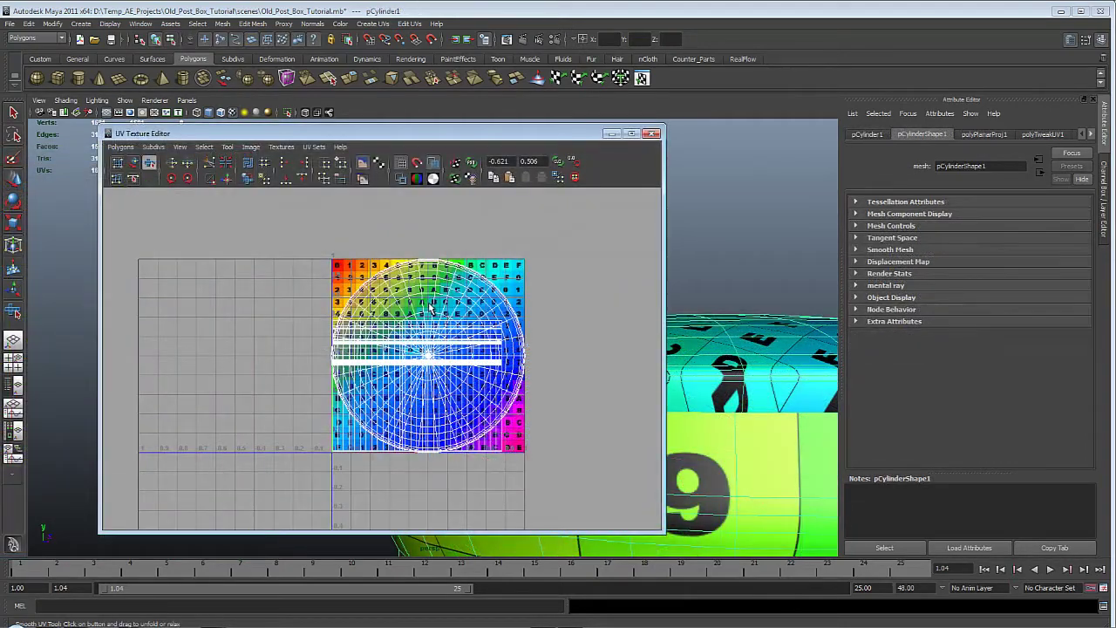
Select the lid's circular UV shell and move it horizontally out of the texture tile into the empty area beside it
{"action": "left_click", "coordinate": [134, 163]}
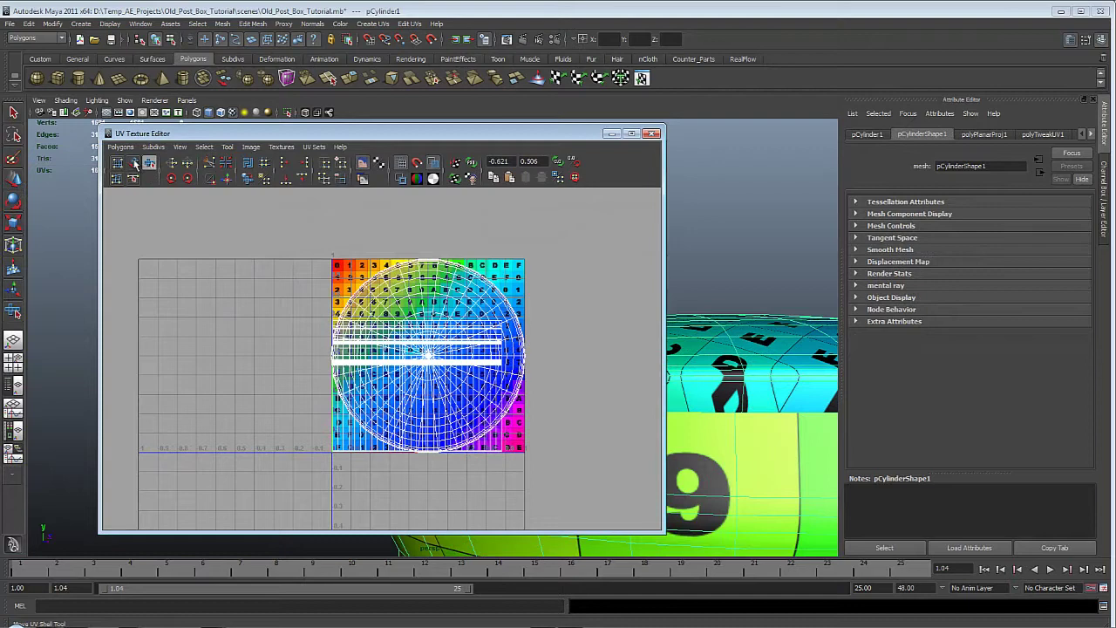
{"action": "left_click", "coordinate": [486, 290]}
{"action": "key", "text": "w"}
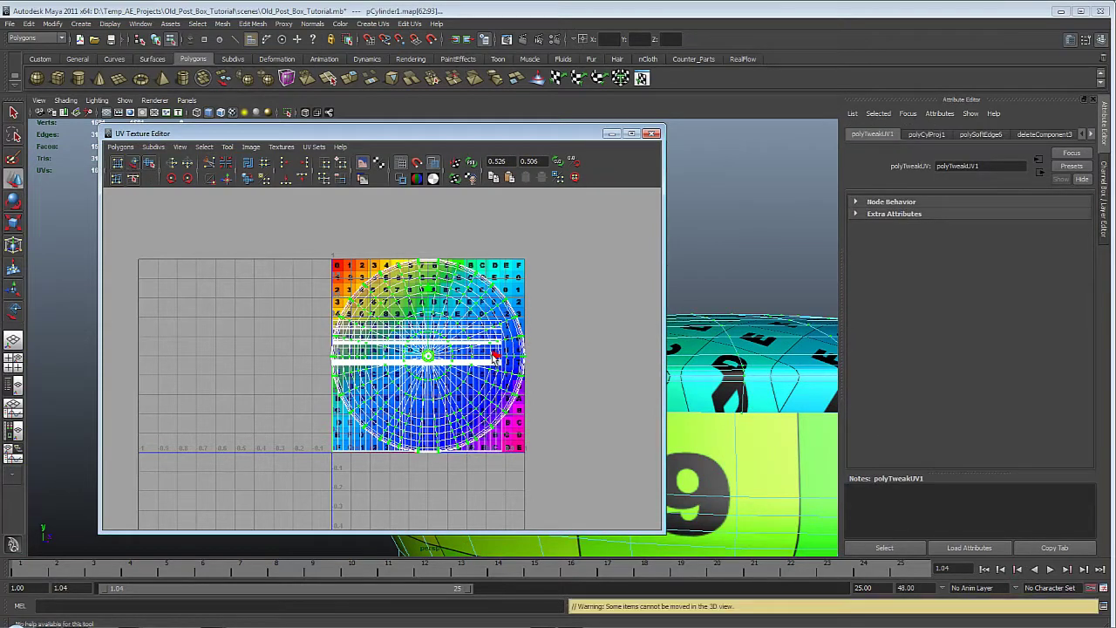
{"action": "left_click", "coordinate": [494, 356]}
{"action": "middle_click_drag", "start_coordinate": [542, 361], "coordinate": [318, 351]}
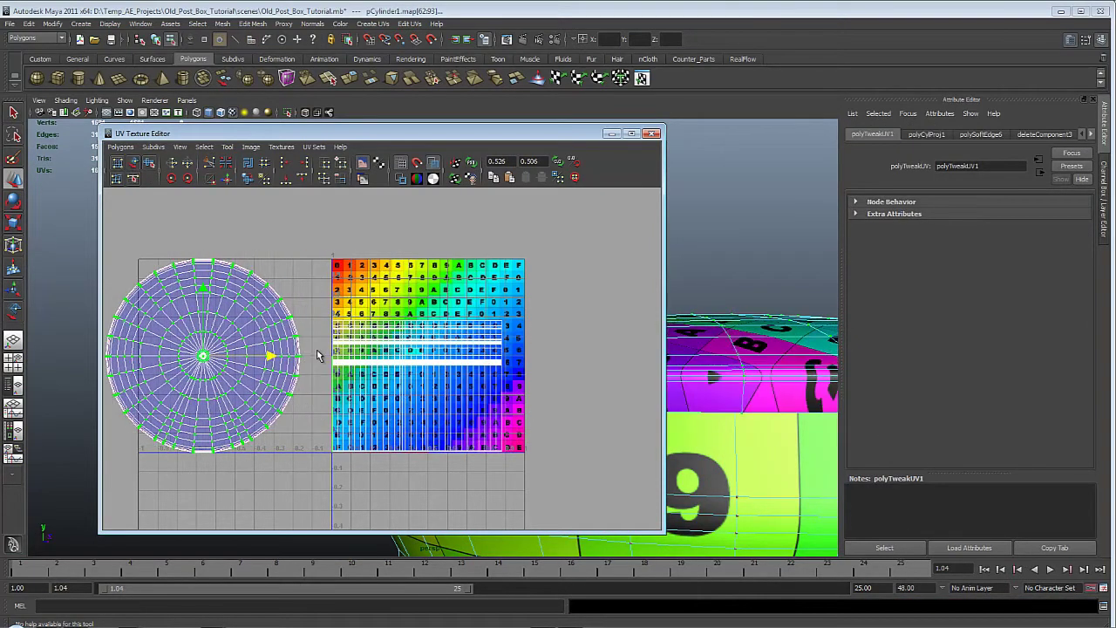
Select all UVs of the lid's circular shell and unfold them with the Smooth UV tool to spread the crowded rim rings
{"action": "middle_click_drag", "start_coordinate": [181, 320], "coordinate": [422, 342], "text": "alt"}
{"action": "right_click_drag", "start_coordinate": [422, 343], "coordinate": [486, 392], "text": "alt"}
{"action": "middle_click_drag", "start_coordinate": [486, 392], "coordinate": [506, 339], "text": "alt"}
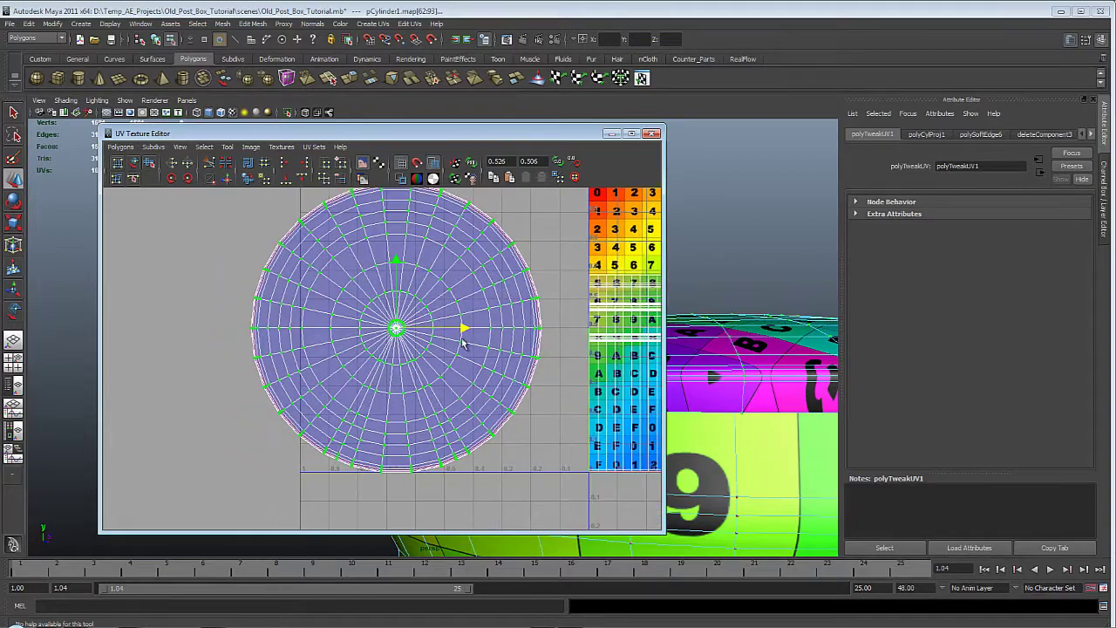
{"action": "right_click", "coordinate": [453, 334]}
{"action": "right_click_drag", "start_coordinate": [516, 337], "coordinate": [244, 323]}
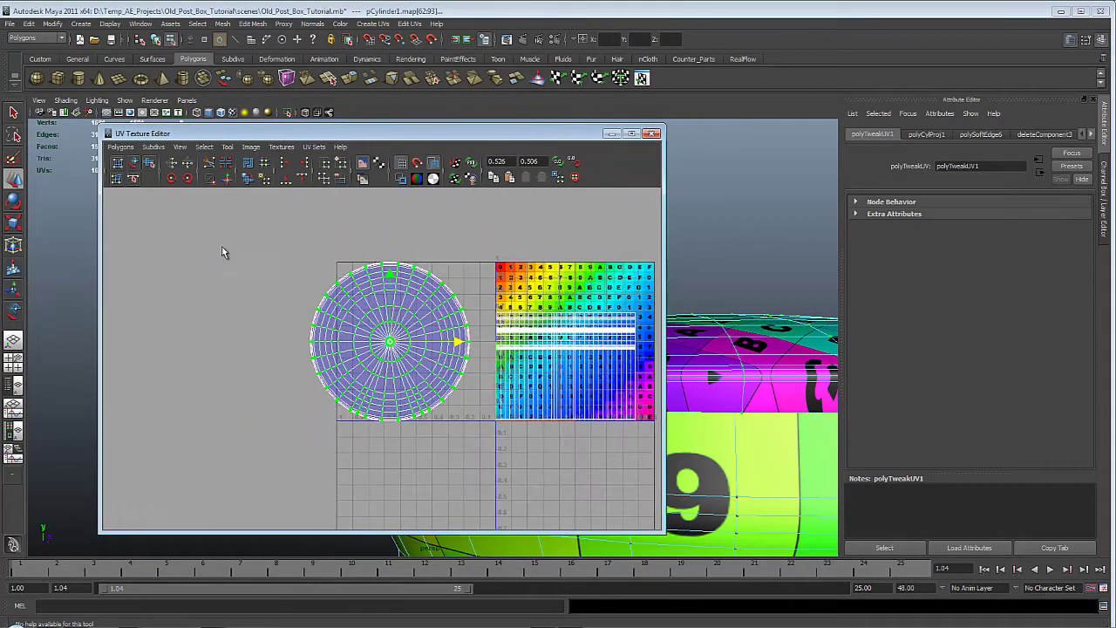
{"action": "left_click_drag", "start_coordinate": [223, 249], "coordinate": [487, 443]}
{"action": "right_click_drag", "start_coordinate": [277, 294], "coordinate": [430, 367], "text": "alt"}
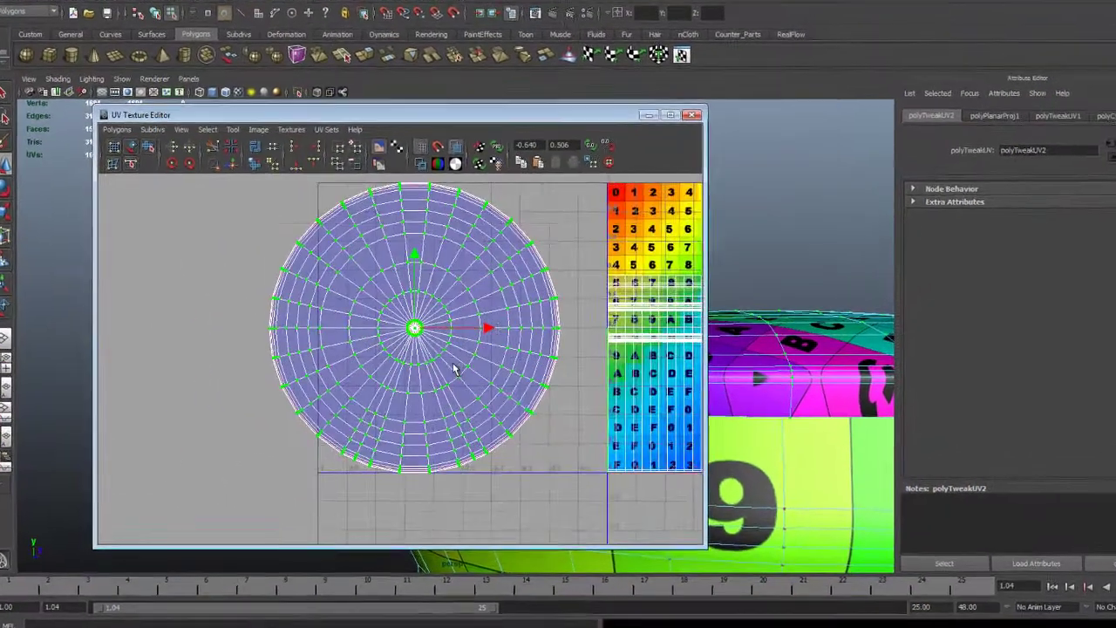
{"action": "middle_click_drag", "start_coordinate": [453, 366], "coordinate": [529, 285], "text": "alt"}
{"action": "right_click_drag", "start_coordinate": [429, 403], "coordinate": [472, 442], "text": "alt"}
{"action": "middle_click_drag", "start_coordinate": [497, 258], "coordinate": [466, 351], "text": "alt"}
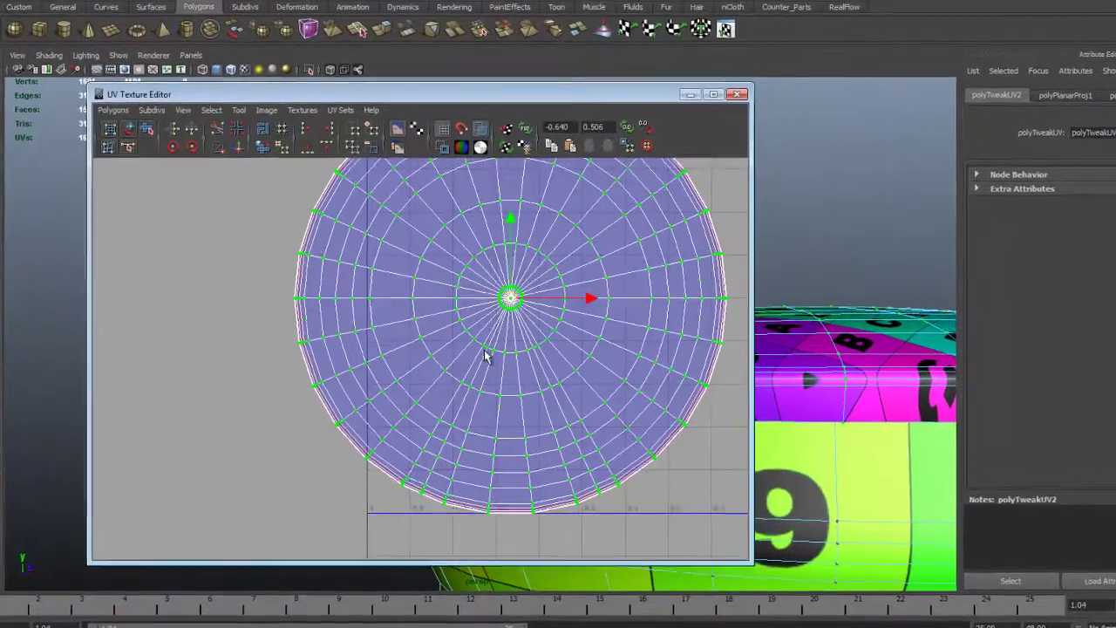
{"action": "right_click", "coordinate": [474, 310], "text": "shift"}
{"action": "right_click_drag", "start_coordinate": [526, 302], "coordinate": [593, 337], "text": "shift"}
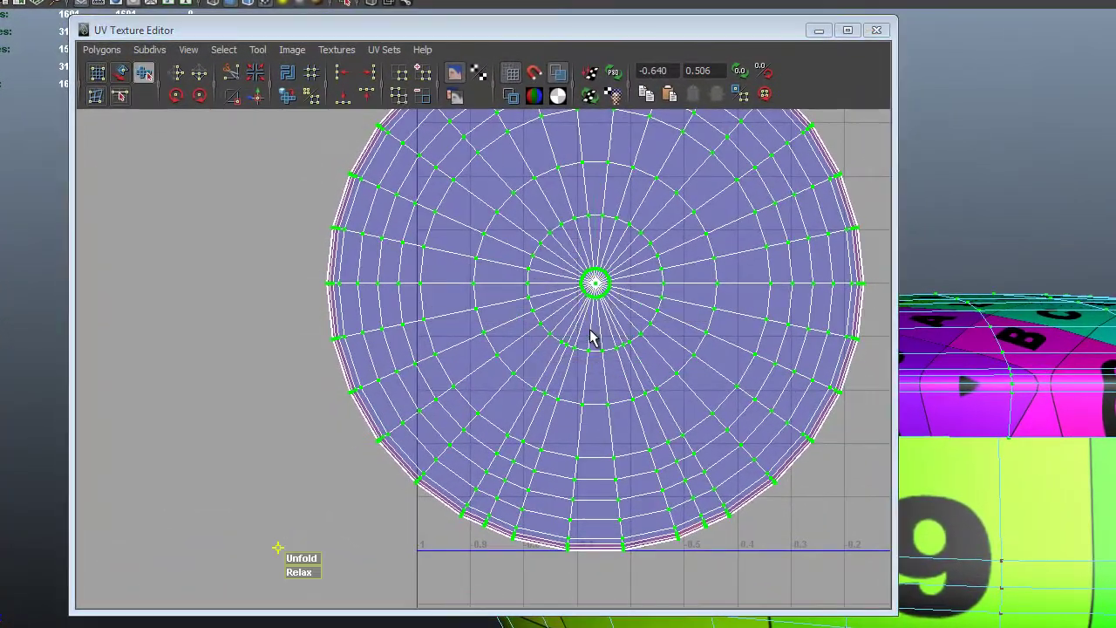
{"action": "scroll", "coordinate": [311, 411], "scroll_direction": "up", "scroll_amount": 2}
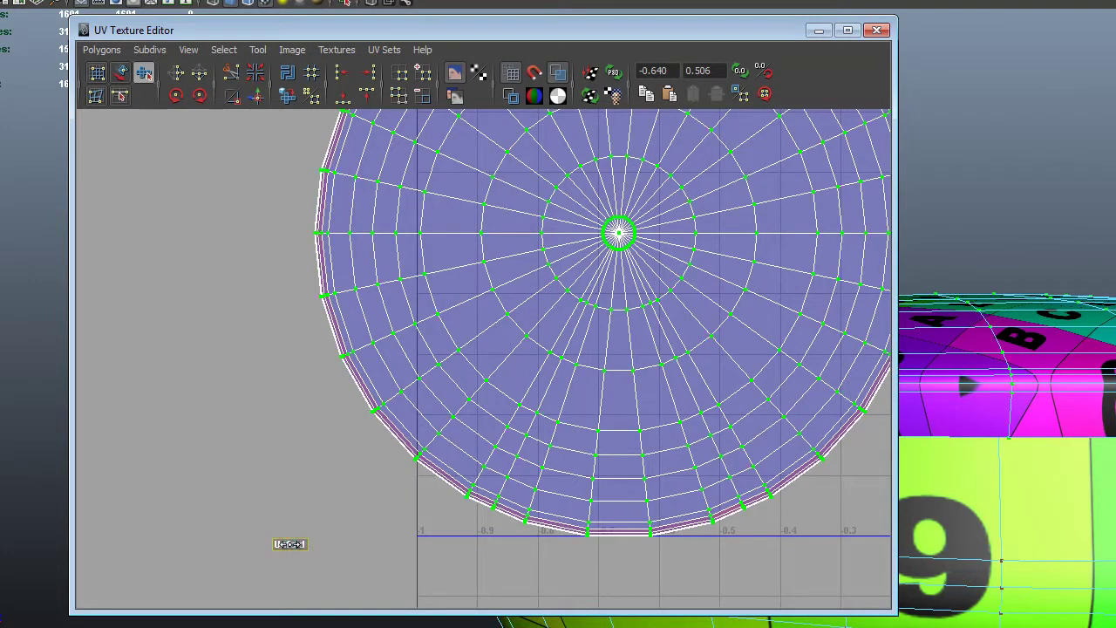
{"action": "left_click_drag", "start_coordinate": [291, 544], "coordinate": [573, 483]}
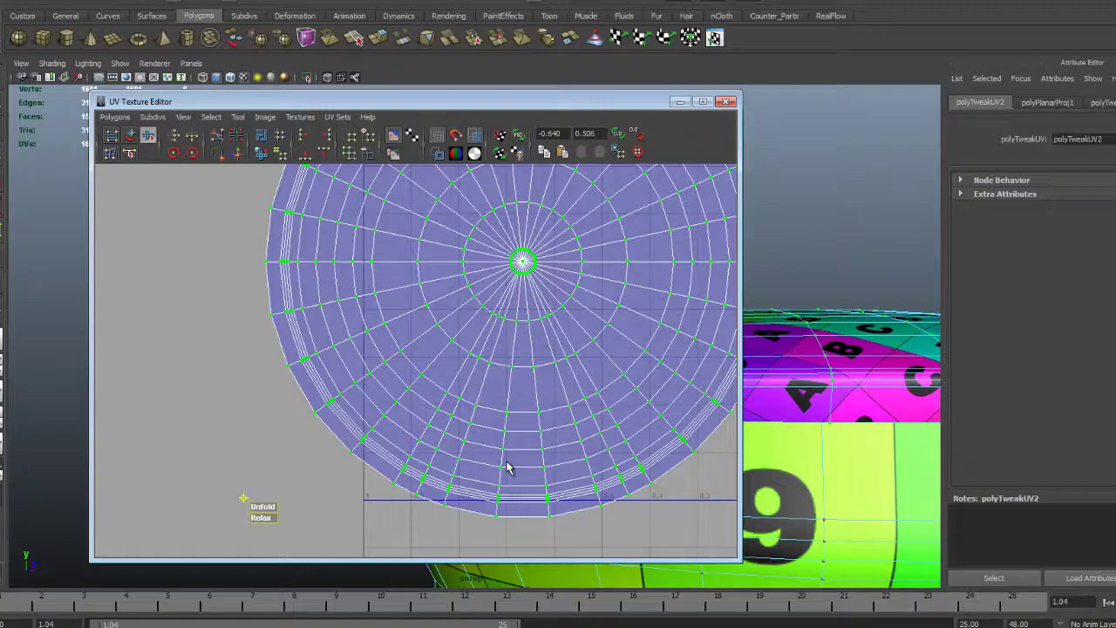
Examine the unfolded lid shell and the texture around the lid's rim, moving the UV Texture Editor aside to uncover the model
{"action": "right_click_drag", "start_coordinate": [508, 469], "coordinate": [440, 278], "text": "alt"}
{"action": "middle_click_drag", "start_coordinate": [441, 278], "coordinate": [407, 373], "text": "alt"}
{"action": "right_click_drag", "start_coordinate": [576, 488], "coordinate": [698, 559], "text": "alt"}
{"action": "middle_click_drag", "start_coordinate": [583, 367], "coordinate": [500, 382], "text": "alt"}
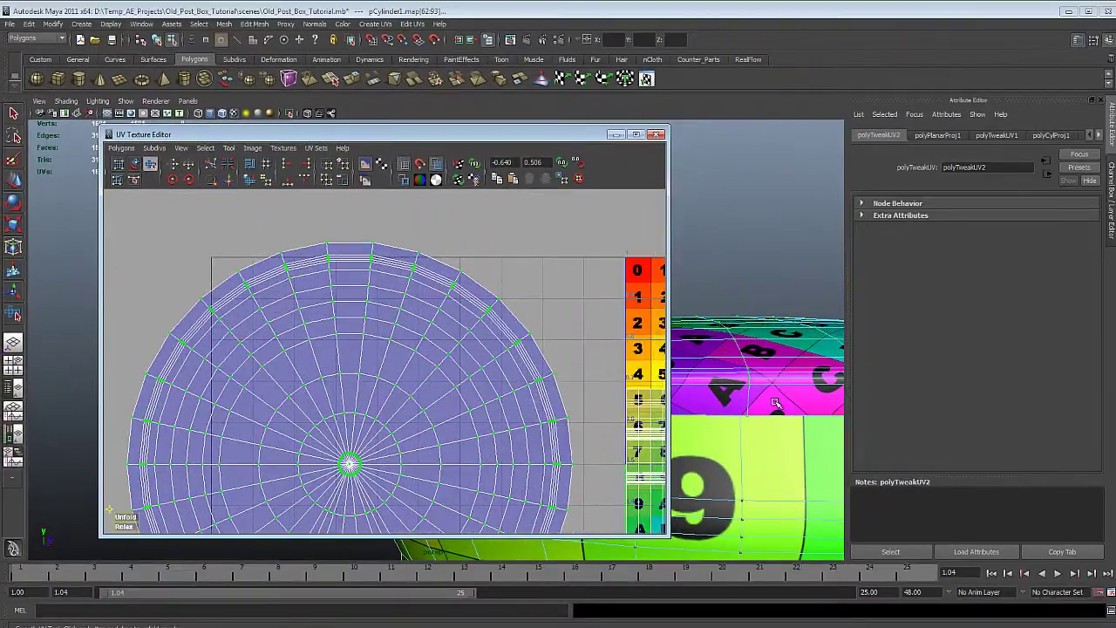
{"action": "left_click_drag", "start_coordinate": [775, 403], "coordinate": [710, 388], "text": "alt"}
{"action": "middle_click_drag", "start_coordinate": [698, 375], "coordinate": [755, 403], "text": "alt"}
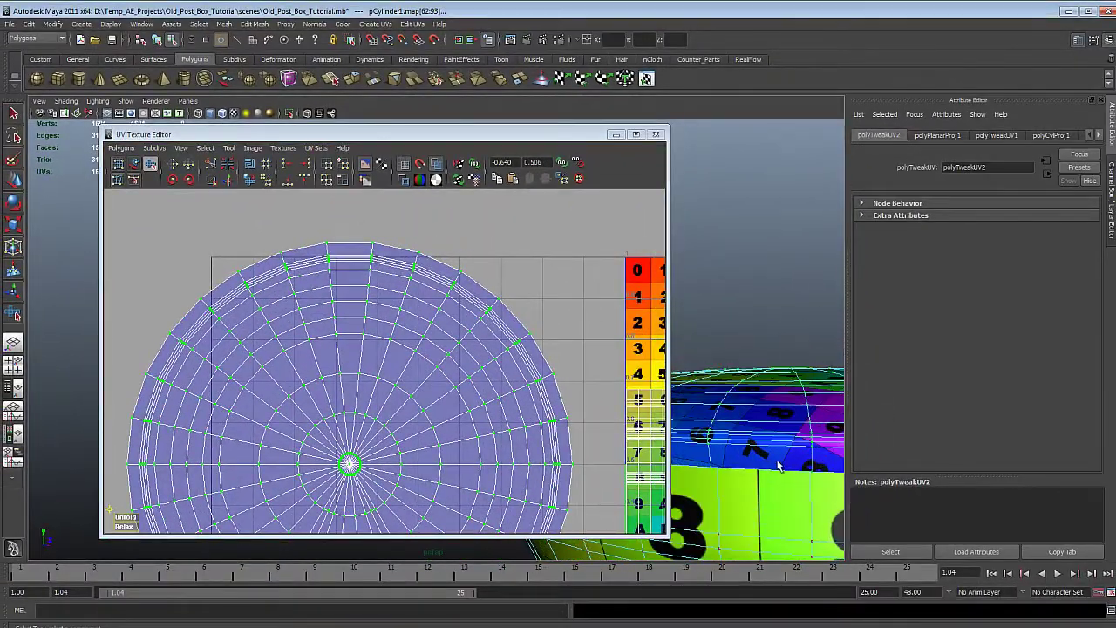
{"action": "left_click_drag", "start_coordinate": [707, 427], "coordinate": [689, 427], "text": "alt"}
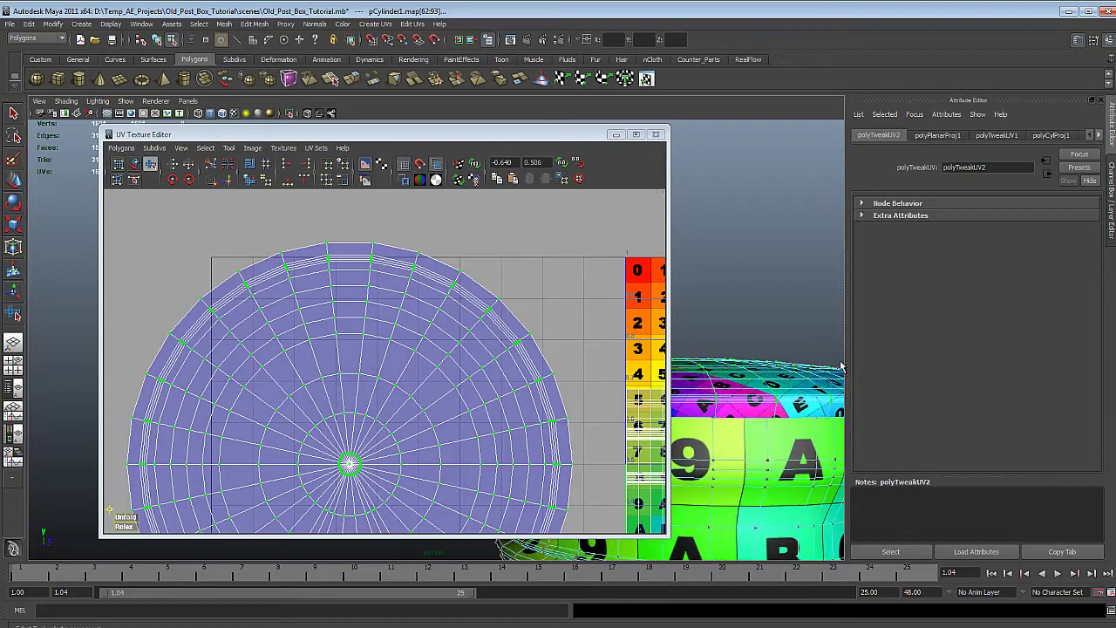
{"action": "left_click_drag", "start_coordinate": [817, 398], "coordinate": [760, 362], "text": "alt"}
{"action": "left_click_drag", "start_coordinate": [592, 138], "coordinate": [373, 157]}
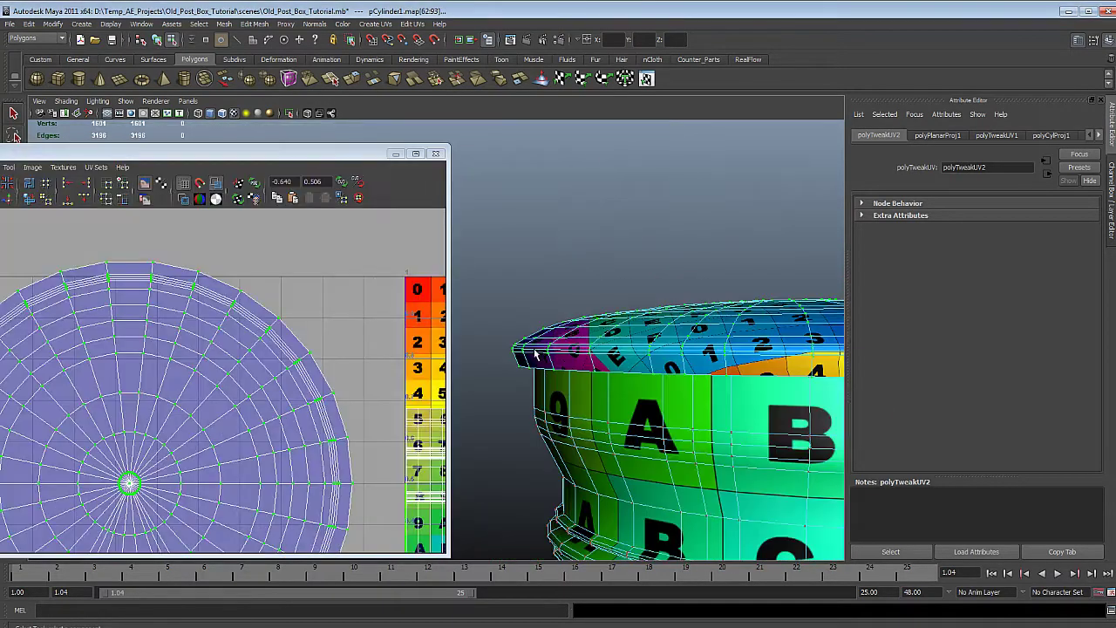
Examine the texture on the lid's underside, the neck and the upper body of the post box from several angles
{"action": "left_click_drag", "start_coordinate": [552, 381], "coordinate": [543, 366], "text": "alt"}
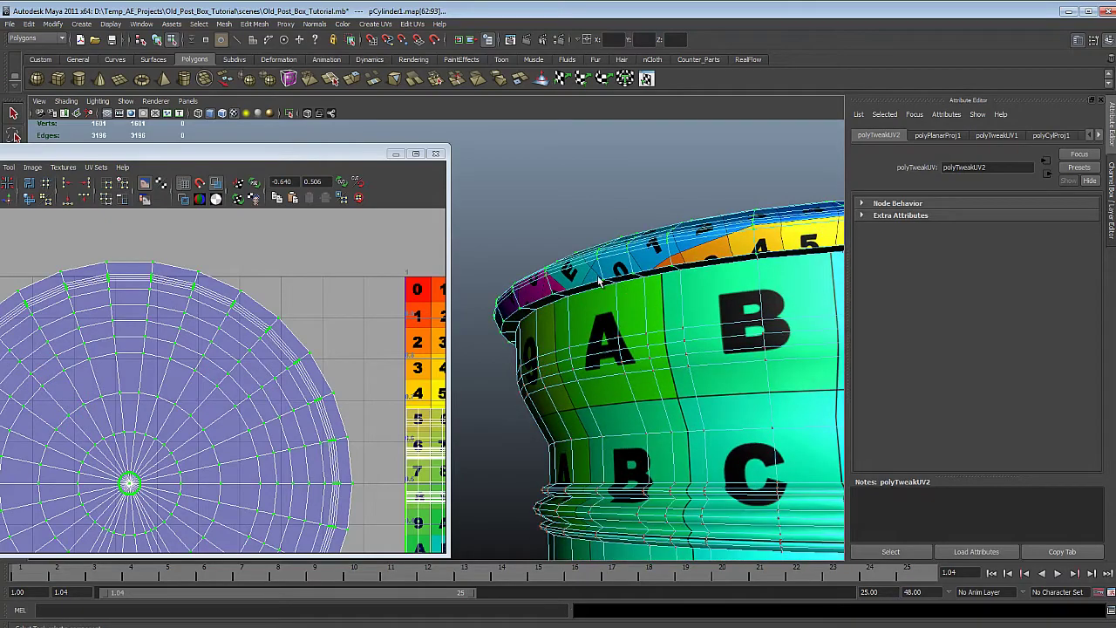
{"action": "right_click_drag", "start_coordinate": [661, 381], "coordinate": [605, 351], "text": "alt"}
{"action": "left_click_drag", "start_coordinate": [605, 350], "coordinate": [673, 384], "text": "alt"}
{"action": "right_click_drag", "start_coordinate": [672, 384], "coordinate": [636, 350], "text": "alt"}
{"action": "right_click_drag", "start_coordinate": [715, 396], "coordinate": [637, 372], "text": "alt"}
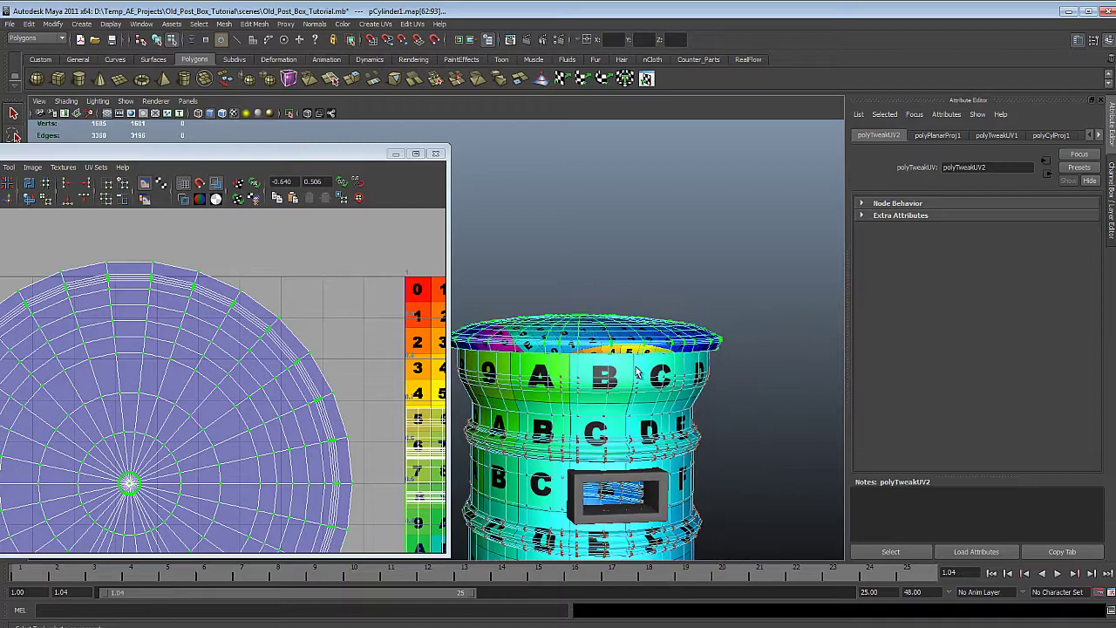
{"action": "left_click_drag", "start_coordinate": [608, 338], "coordinate": [620, 325], "text": "alt"}
{"action": "left_click_drag", "start_coordinate": [578, 424], "coordinate": [601, 444], "text": "alt"}
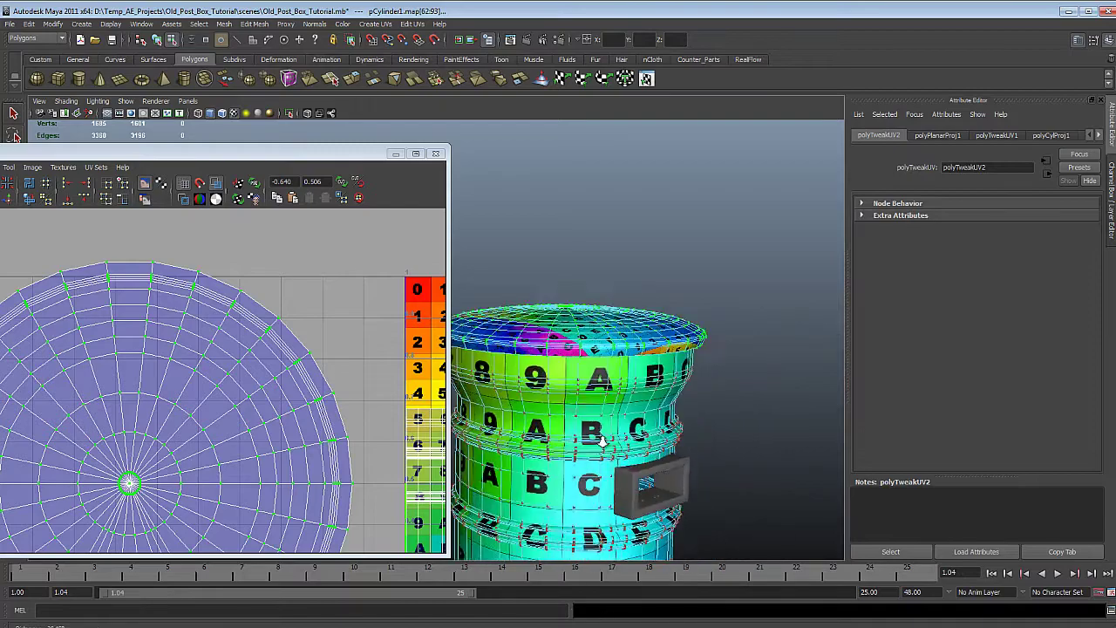
{"action": "right_click_drag", "start_coordinate": [550, 419], "coordinate": [610, 401], "text": "alt"}
{"action": "left_click_drag", "start_coordinate": [579, 394], "coordinate": [553, 370], "text": "alt"}
Move the lid's circular UV shell horizontally back onto the texture tile
{"action": "right_click_drag", "start_coordinate": [61, 328], "coordinate": [1, 363], "text": "alt"}
{"action": "left_click_drag", "start_coordinate": [50, 161], "coordinate": [144, 150]}
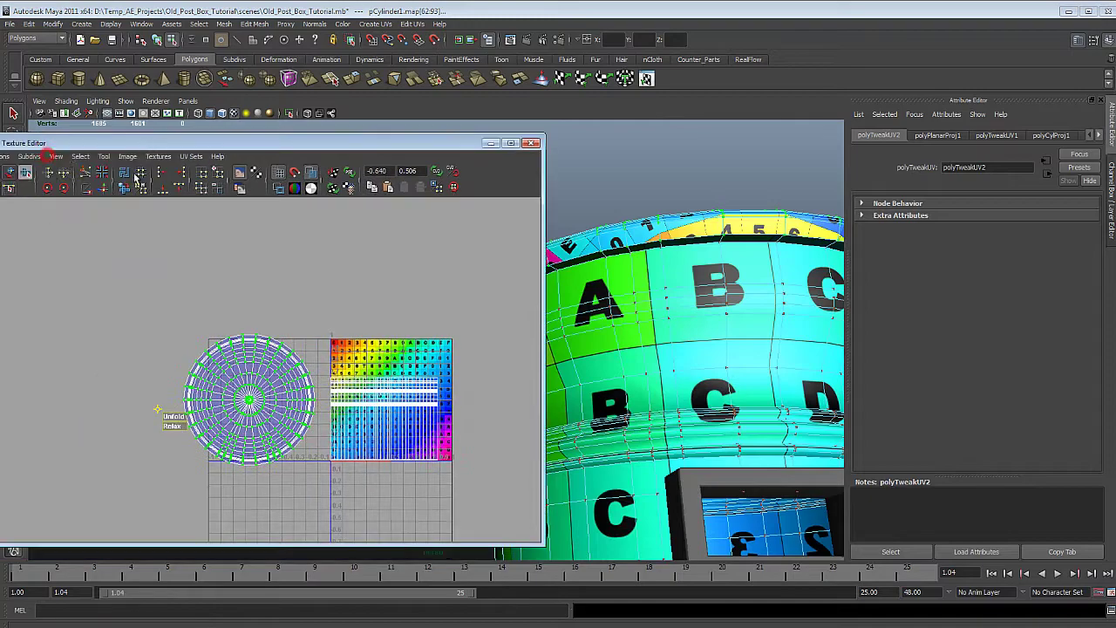
{"action": "key", "text": "w"}
{"action": "right_click_drag", "start_coordinate": [274, 365], "coordinate": [368, 415], "text": "alt"}
{"action": "middle_click_drag", "start_coordinate": [368, 416], "coordinate": [516, 426], "text": "alt"}
{"action": "key", "text": "w"}
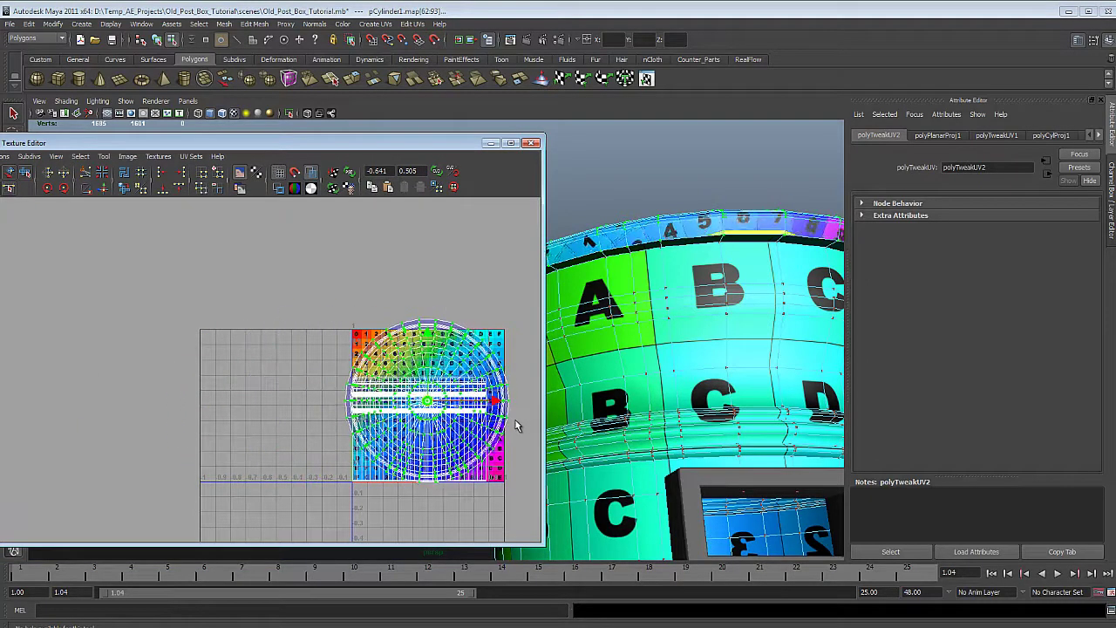
Scale the lid's UV shell down uniformly so its texture squares approach the size of those on the body
{"action": "right_click_drag", "start_coordinate": [628, 335], "coordinate": [476, 315], "text": "alt"}
{"action": "middle_click_drag", "start_coordinate": [627, 310], "coordinate": [746, 360], "text": "alt"}
{"action": "left_click_drag", "start_coordinate": [746, 360], "coordinate": [689, 464], "text": "alt"}
{"action": "right_click_drag", "start_coordinate": [689, 464], "coordinate": [750, 471], "text": "alt"}
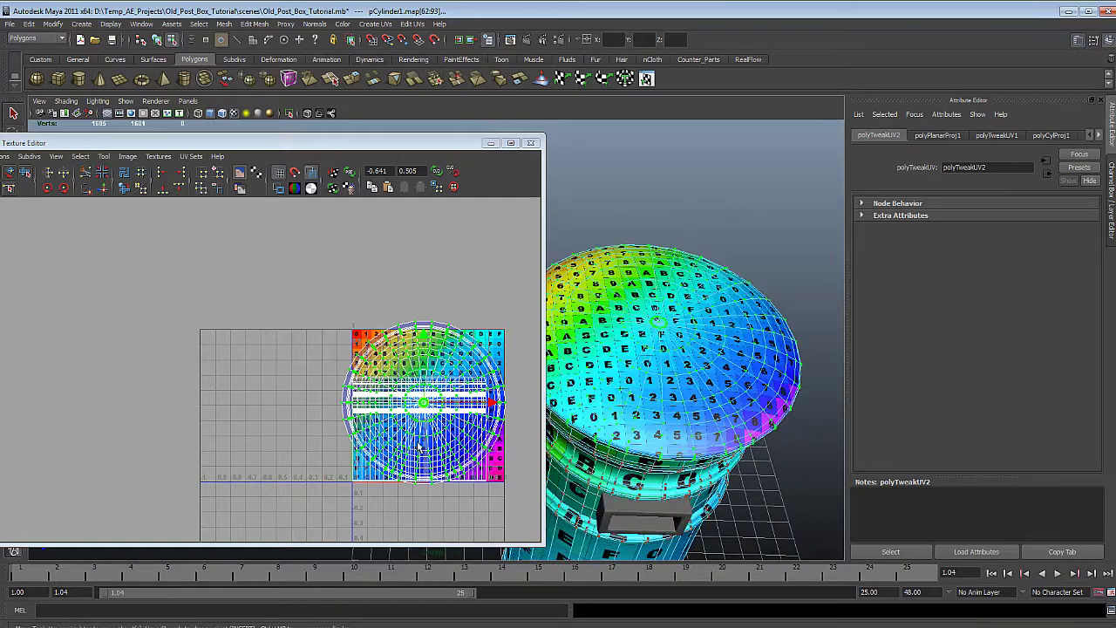
{"action": "key", "text": "r"}
{"action": "left_click_drag", "start_coordinate": [424, 403], "coordinate": [383, 407]}
{"action": "middle_click_drag", "start_coordinate": [384, 407], "coordinate": [366, 376], "text": "alt"}
{"action": "right_click_drag", "start_coordinate": [601, 414], "coordinate": [650, 419], "text": "alt"}
{"action": "left_click_drag", "start_coordinate": [649, 418], "coordinate": [628, 403], "text": "alt"}
{"action": "middle_click_drag", "start_coordinate": [478, 440], "coordinate": [485, 443]}
{"action": "left_click_drag", "start_coordinate": [795, 410], "coordinate": [794, 383], "text": "alt"}
Move the reduced lid shell into the upper-left corner of the texture tile, above the body's UV shell
{"action": "key", "text": "w"}
{"action": "right_click_drag", "start_coordinate": [416, 419], "coordinate": [489, 467], "text": "alt"}
{"action": "middle_click_drag", "start_coordinate": [490, 468], "coordinate": [429, 401]}
{"action": "right_click_drag", "start_coordinate": [270, 388], "coordinate": [299, 398], "text": "alt"}
{"action": "middle_click_drag", "start_coordinate": [299, 397], "coordinate": [196, 437], "text": "alt"}
{"action": "right_click_drag", "start_coordinate": [195, 437], "coordinate": [475, 424], "text": "alt"}
{"action": "middle_click_drag", "start_coordinate": [449, 449], "coordinate": [426, 463]}
{"action": "right_click_drag", "start_coordinate": [426, 463], "coordinate": [575, 569], "text": "alt"}
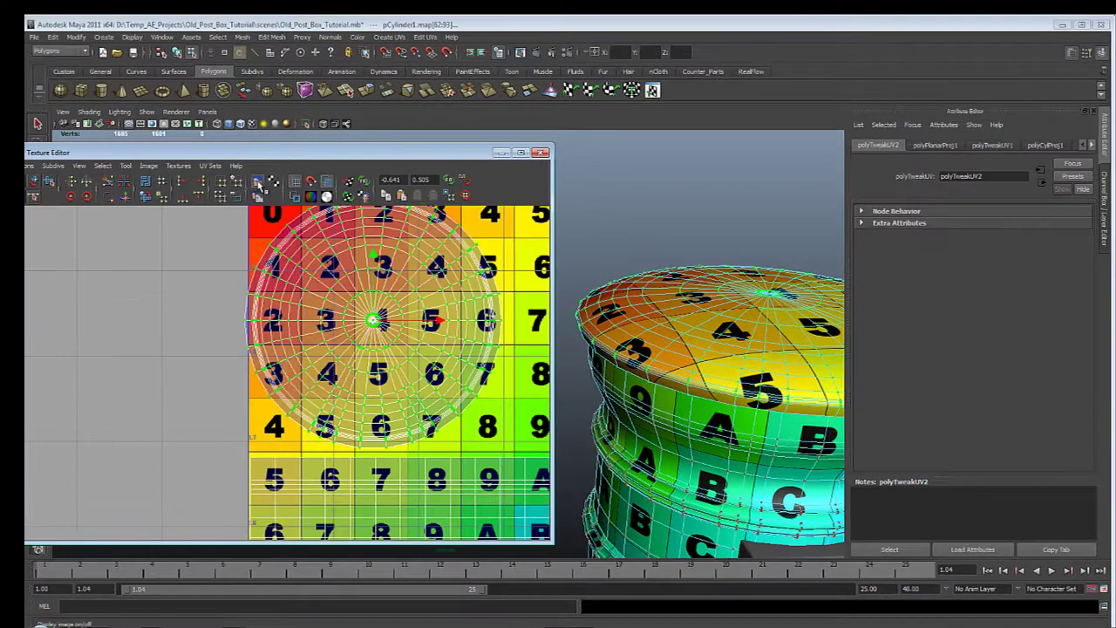
Hide the texture image in the UV layout and fine-tune the lid shell's scale and horizontal position in the tile's corner
{"action": "left_click", "coordinate": [239, 173]}
{"action": "middle_click_drag", "start_coordinate": [403, 410], "coordinate": [407, 450], "text": "alt"}
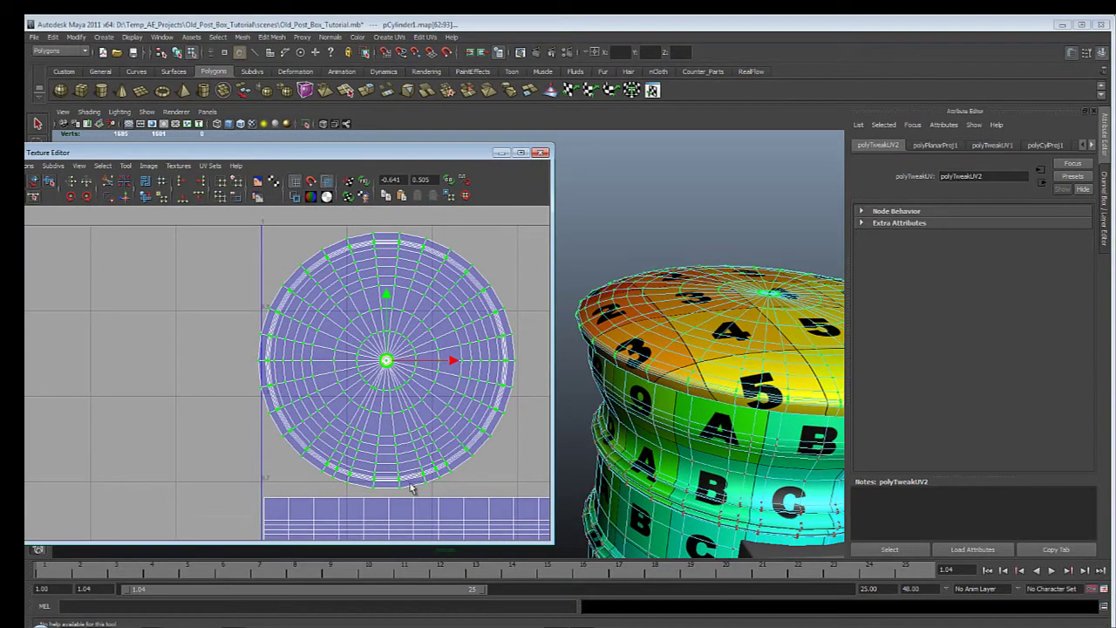
{"action": "key", "text": "r"}
{"action": "middle_click_drag", "start_coordinate": [413, 515], "coordinate": [409, 526]}
{"action": "key", "text": "w"}
{"action": "middle_click_drag", "start_coordinate": [306, 316], "coordinate": [317, 317], "text": "shift"}
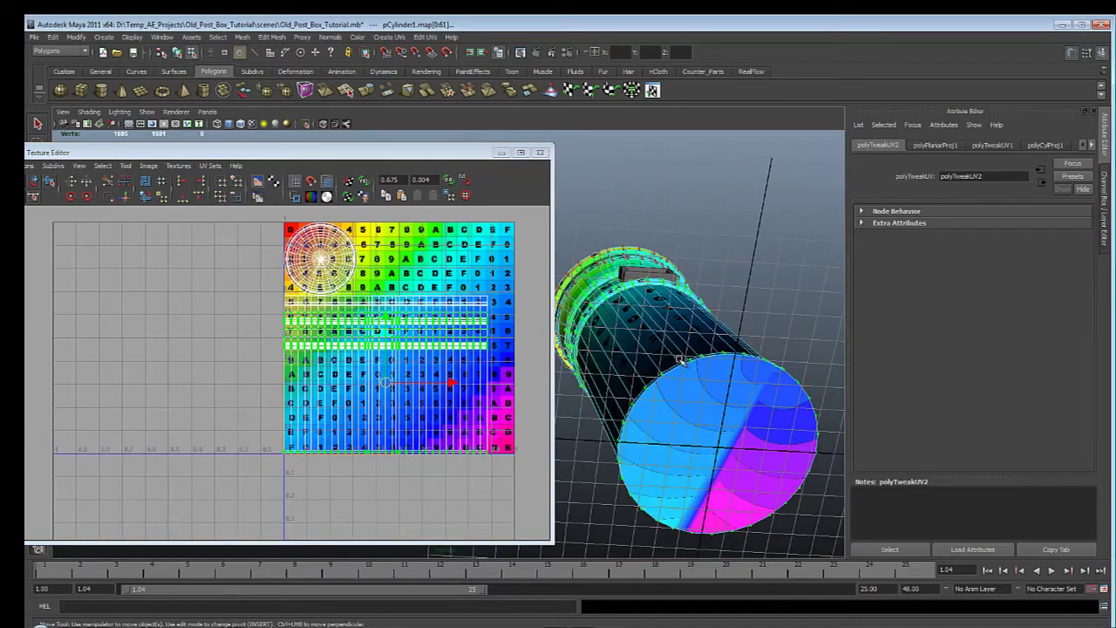
Select the post box's bottom face and apply a planar mapping to it
{"action": "left_click_drag", "start_coordinate": [682, 361], "coordinate": [758, 498], "text": "alt"}
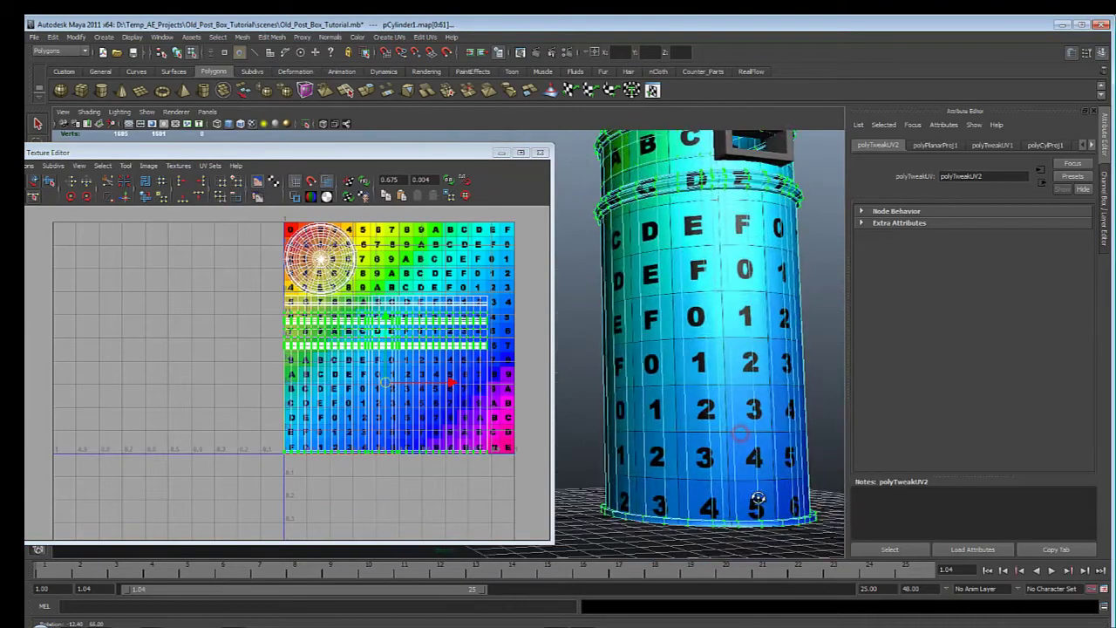
{"action": "middle_click_drag", "start_coordinate": [758, 498], "coordinate": [683, 341], "text": "alt"}
{"action": "right_click_drag", "start_coordinate": [682, 341], "coordinate": [651, 416], "text": "alt"}
{"action": "left_click_drag", "start_coordinate": [651, 416], "coordinate": [696, 489], "text": "alt"}
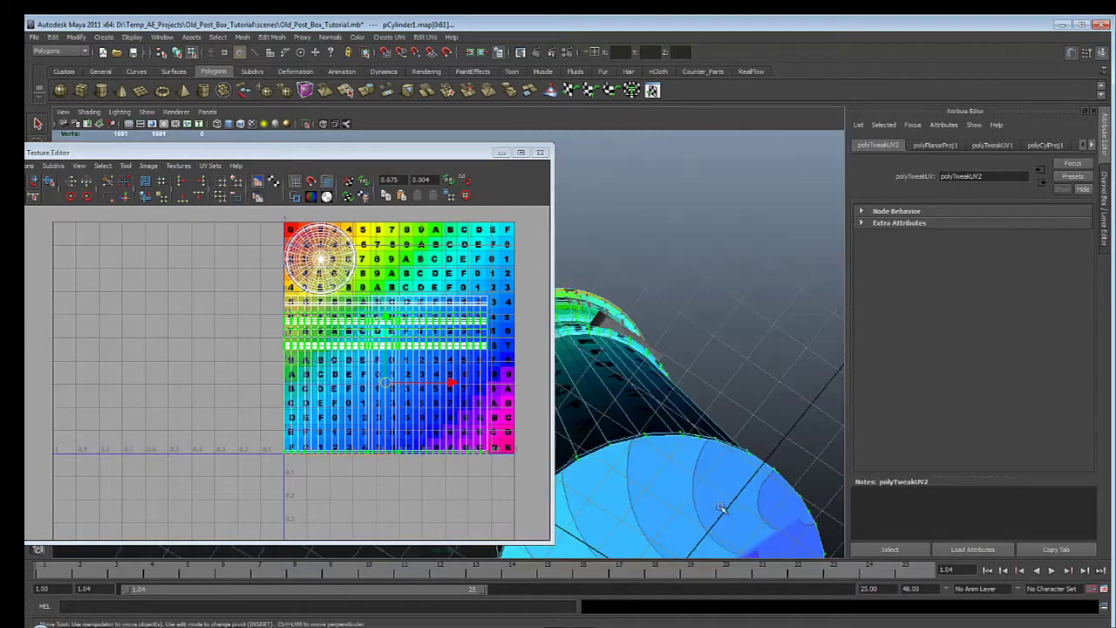
{"action": "right_click_drag", "start_coordinate": [723, 508], "coordinate": [752, 359], "text": "alt"}
{"action": "left_click_drag", "start_coordinate": [752, 359], "coordinate": [754, 333], "text": "alt"}
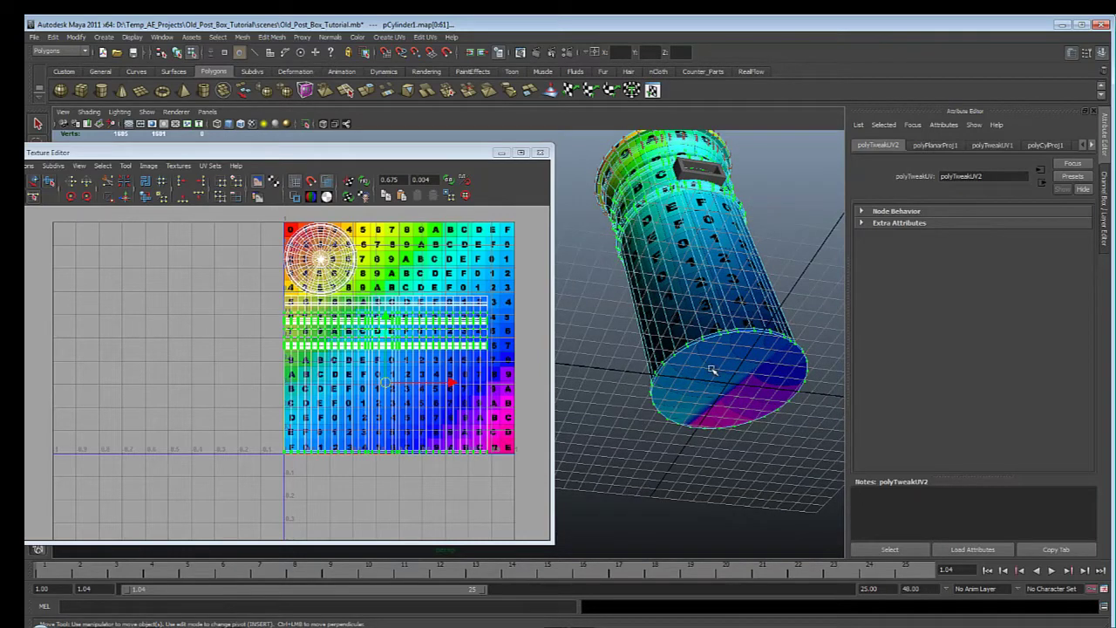
{"action": "key", "text": "F11"}
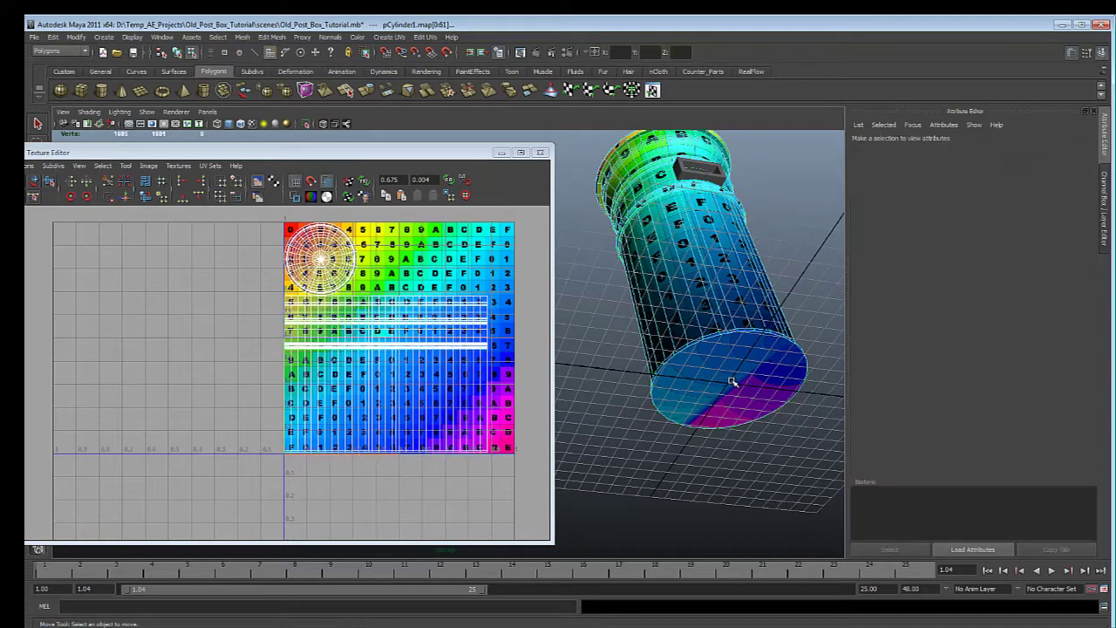
{"action": "left_click", "coordinate": [733, 373]}
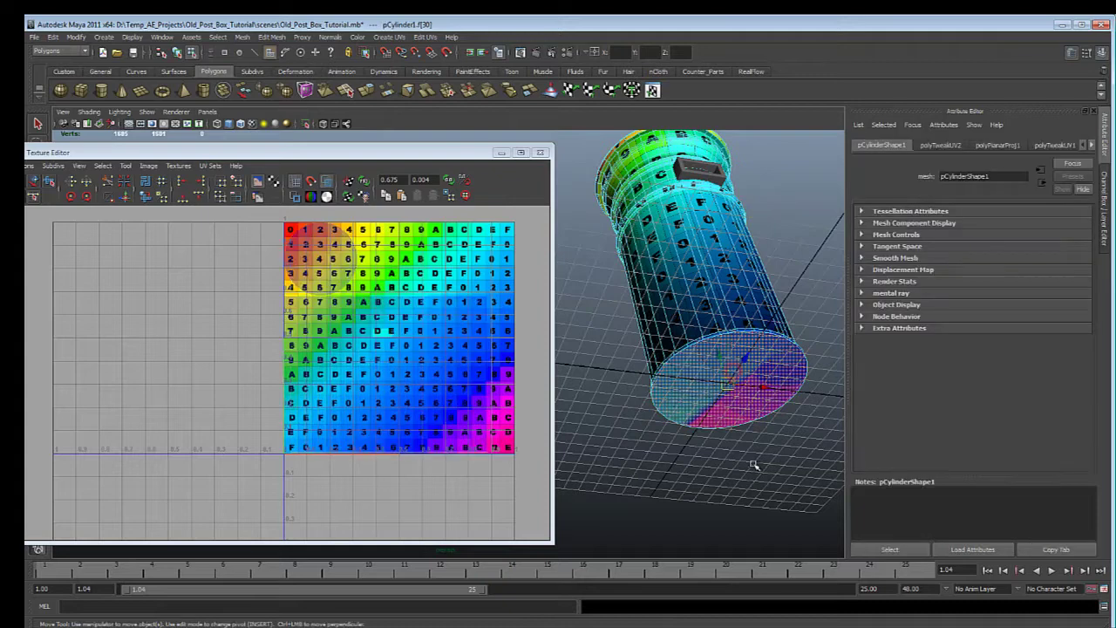
{"action": "left_click", "coordinate": [390, 37]}
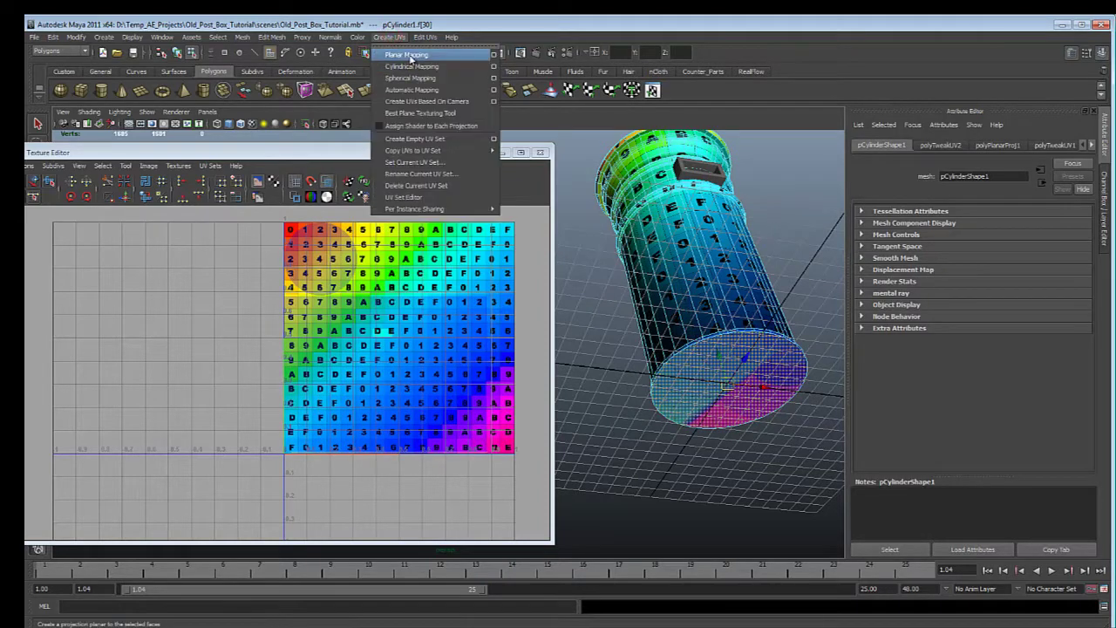
{"action": "left_click", "coordinate": [406, 54]}
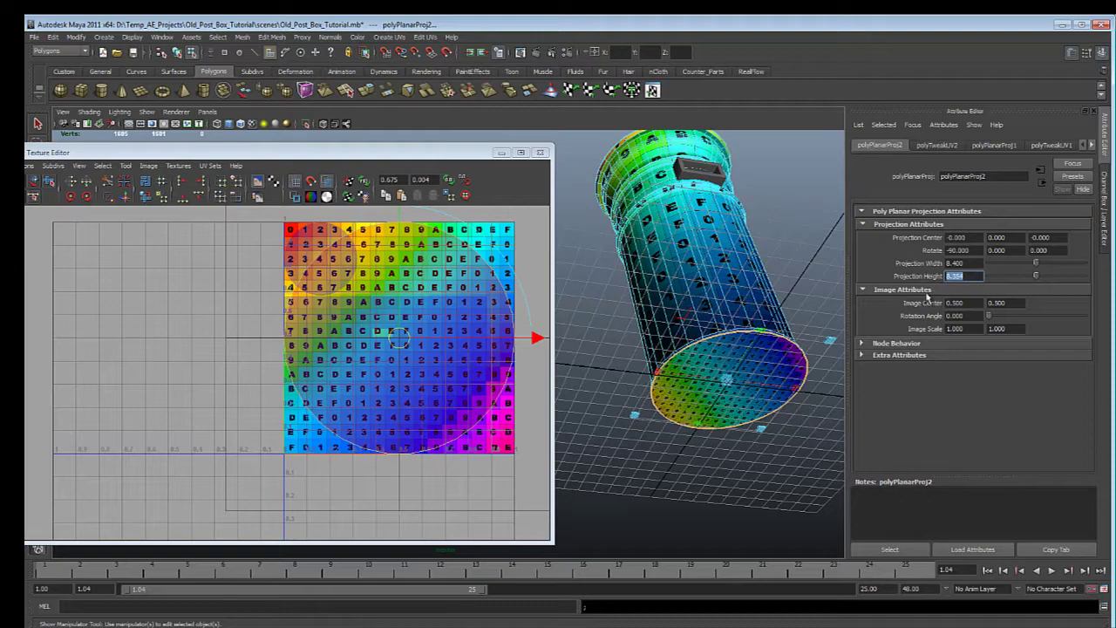
{"action": "left_click", "coordinate": [965, 264]}
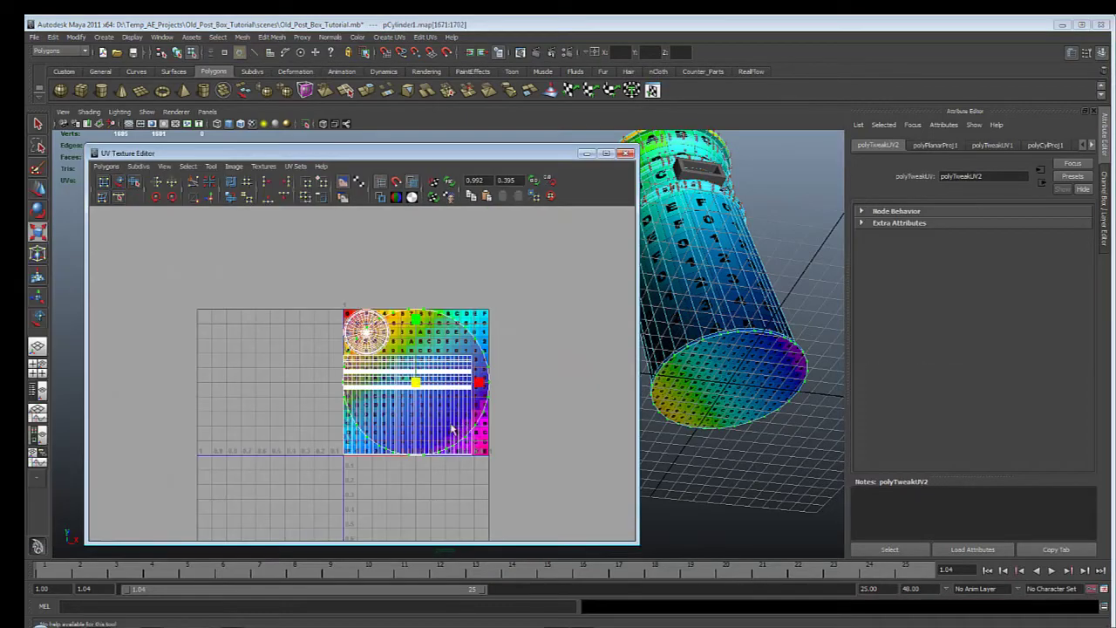
Scale down the bottom face's circular UV shell, place it beside the lid's shell, and return the model to object mode
{"action": "left_click_drag", "start_coordinate": [418, 377], "coordinate": [415, 384]}
{"action": "scroll", "coordinate": [469, 337], "scroll_direction": "up", "scroll_amount": 2}
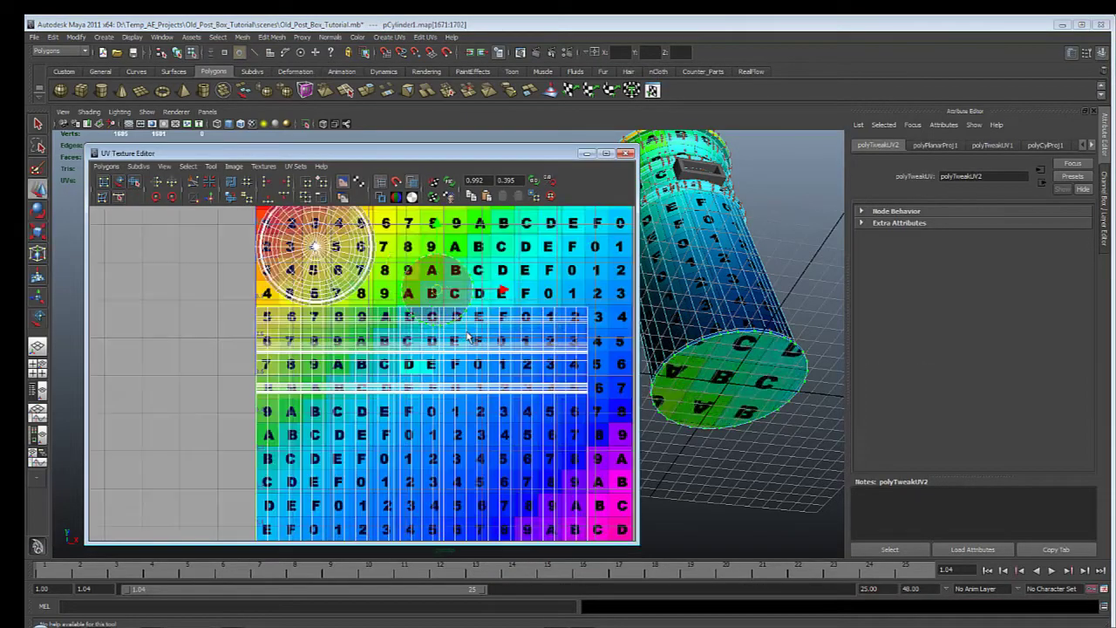
{"action": "scroll", "coordinate": [468, 338], "scroll_direction": "down", "scroll_amount": 1}
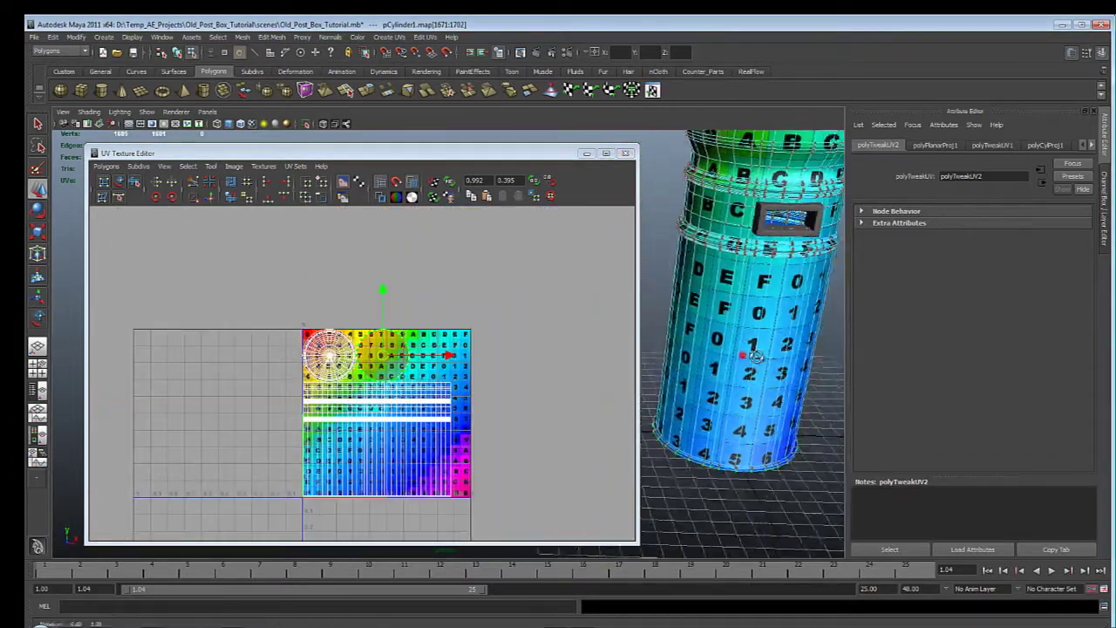
{"action": "left_click_drag", "start_coordinate": [756, 356], "coordinate": [755, 377], "text": "alt"}
{"action": "middle_click_drag", "start_coordinate": [755, 377], "coordinate": [700, 436], "text": "alt"}
{"action": "right_click_drag", "start_coordinate": [699, 436], "coordinate": [759, 432], "text": "alt"}
{"action": "key", "text": "F8"}
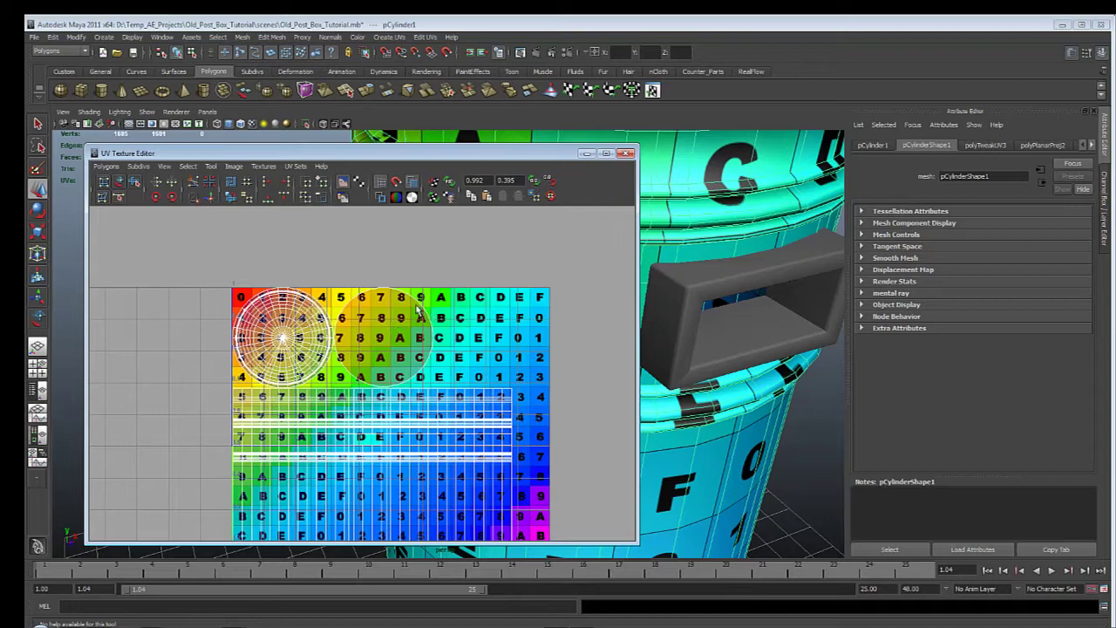
Select the bottom face's UV shell, shrink it further and move it into the lower-right corner of the texture tile
{"action": "left_click", "coordinate": [120, 181]}
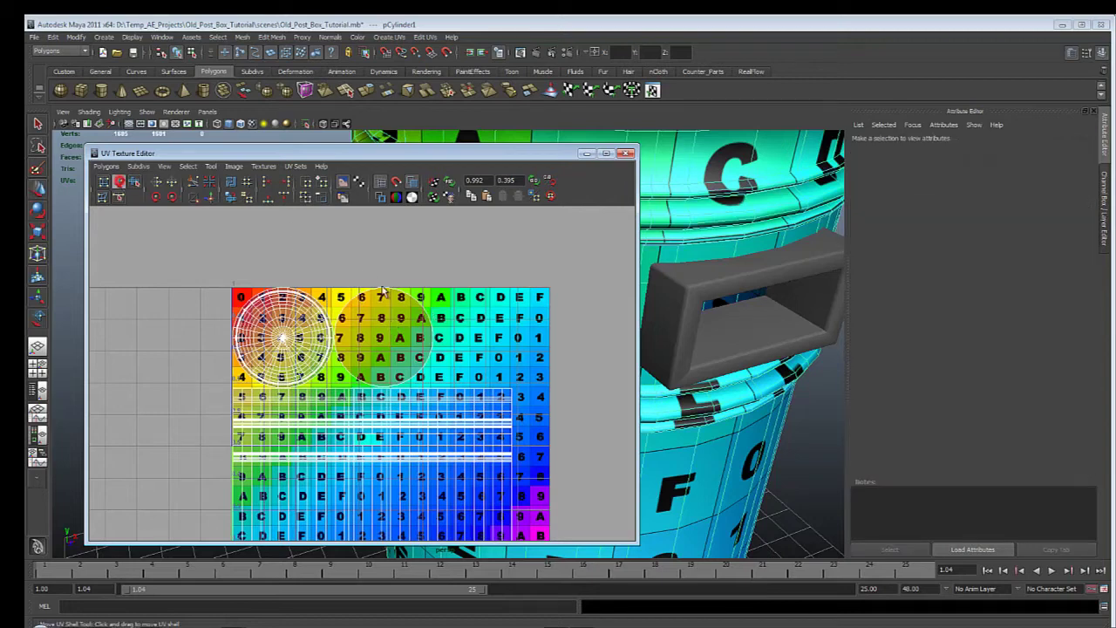
{"action": "left_click", "coordinate": [422, 314]}
{"action": "key", "text": "w"}
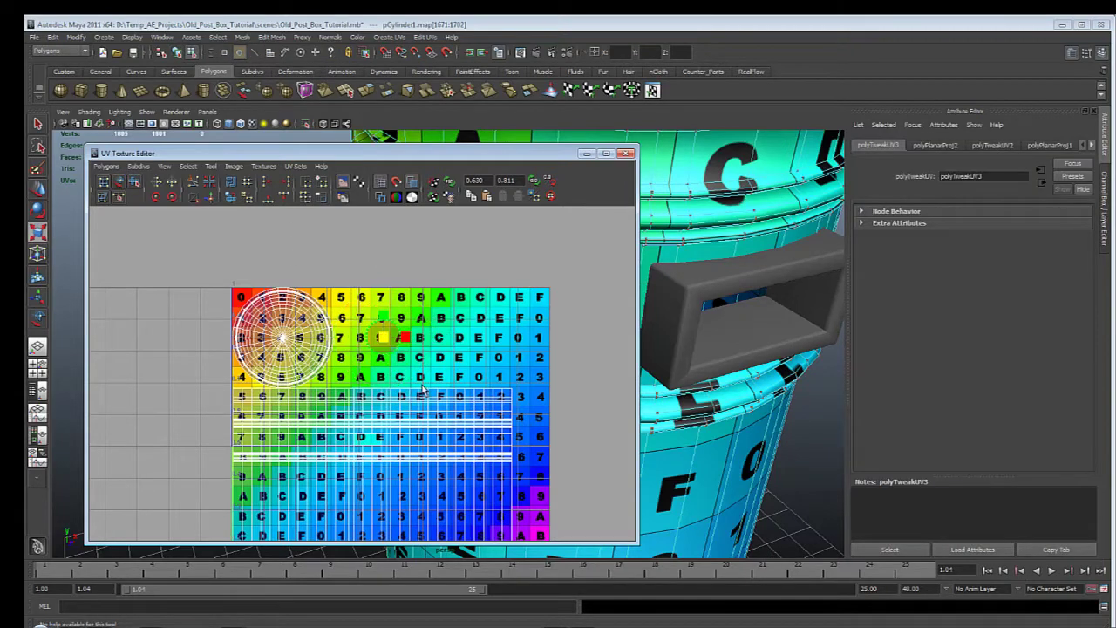
{"action": "key", "text": "w"}
{"action": "middle_click_drag", "start_coordinate": [466, 434], "coordinate": [588, 518], "text": "alt"}
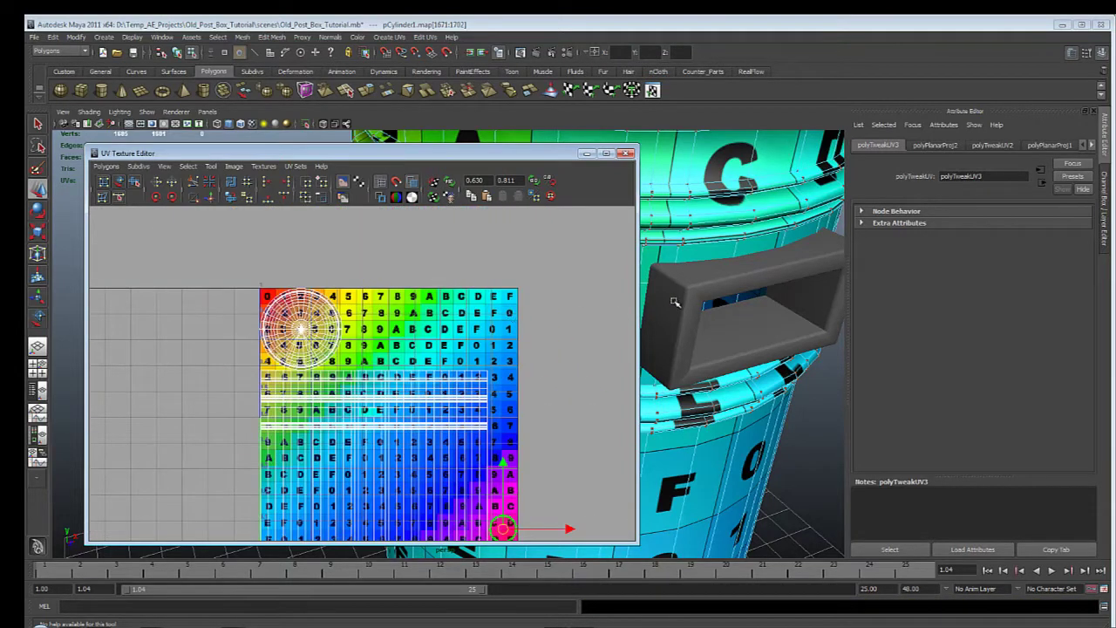
{"action": "right_click_drag", "start_coordinate": [498, 400], "coordinate": [426, 373], "text": "alt"}
{"action": "middle_click_drag", "start_coordinate": [425, 373], "coordinate": [387, 354], "text": "alt"}
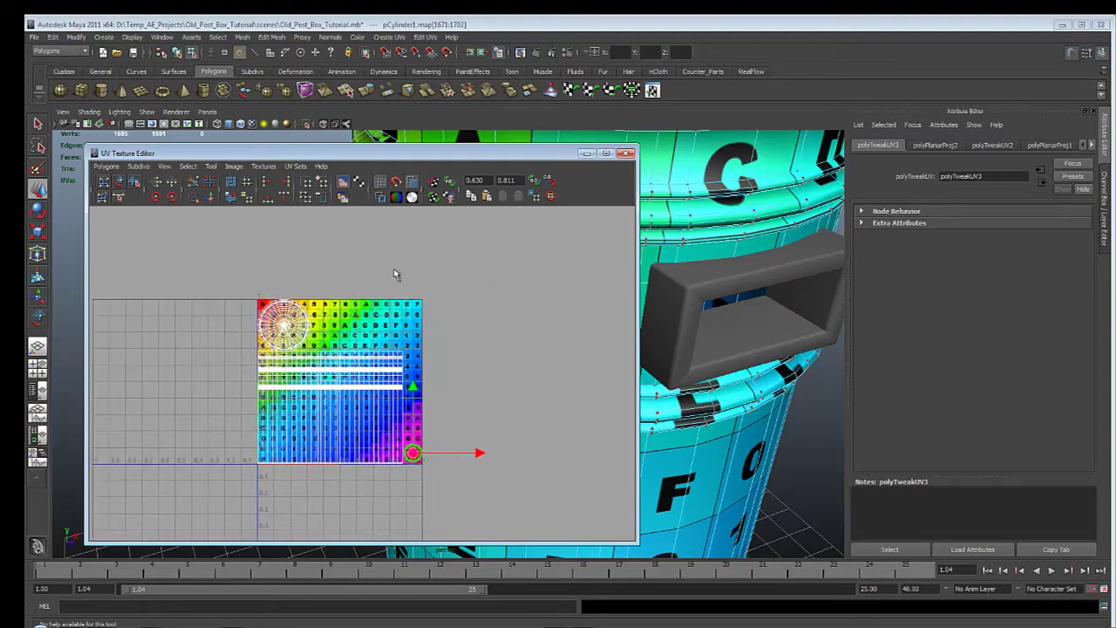
Select the letter slot frame and apply an automatic mapping to it
{"action": "right_click_drag", "start_coordinate": [806, 380], "coordinate": [741, 344], "text": "alt"}
{"action": "middle_click_drag", "start_coordinate": [740, 344], "coordinate": [822, 342], "text": "alt"}
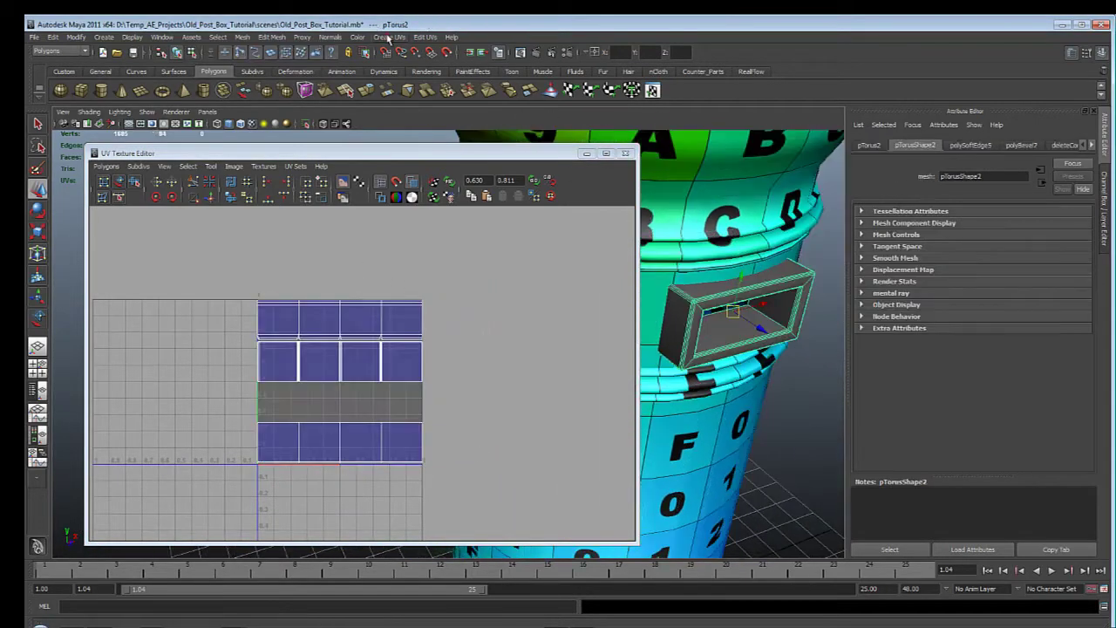
{"action": "left_click", "coordinate": [389, 38]}
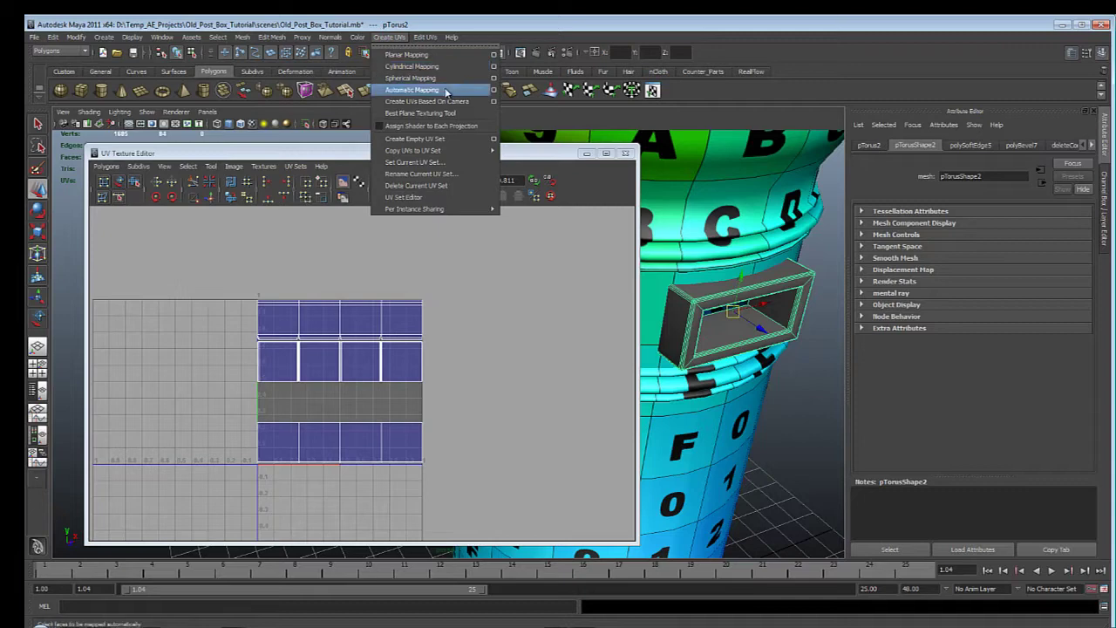
{"action": "left_click", "coordinate": [493, 90]}
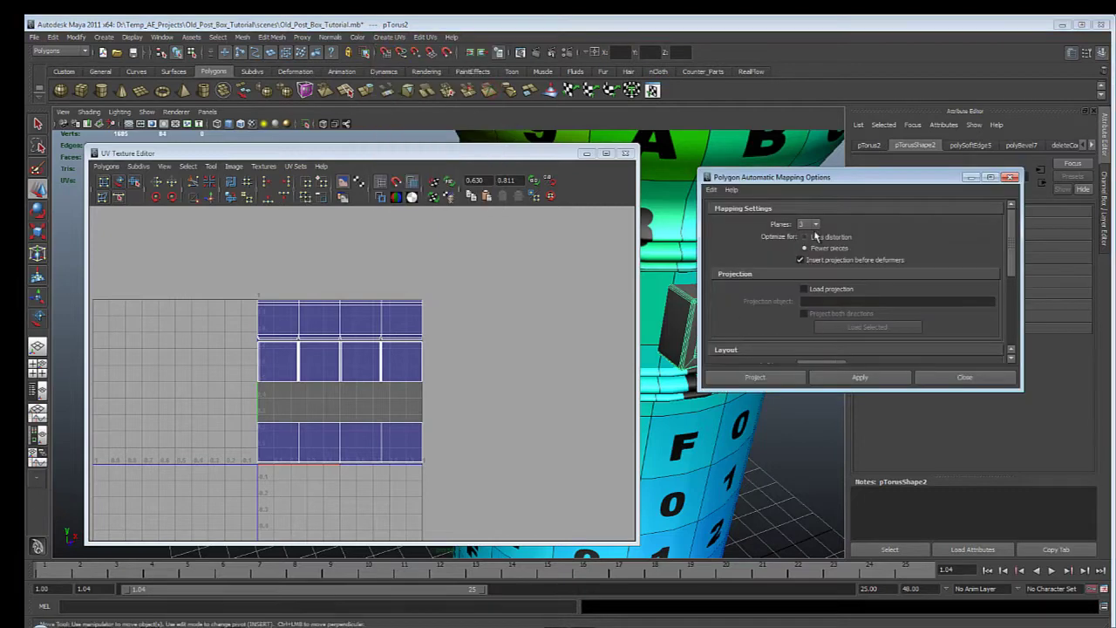
{"action": "left_click", "coordinate": [790, 378]}
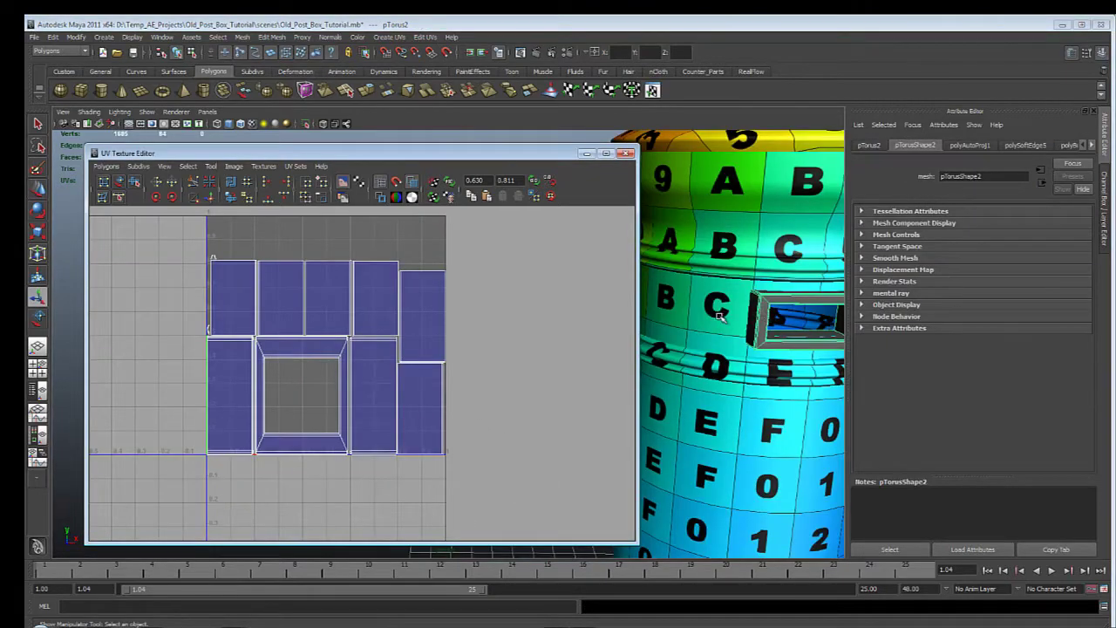
Assign the existing number-and-letter checker material to the letter slot frame
{"action": "left_click_drag", "start_coordinate": [719, 316], "coordinate": [754, 324], "text": "alt"}
{"action": "right_click", "coordinate": [754, 324]}
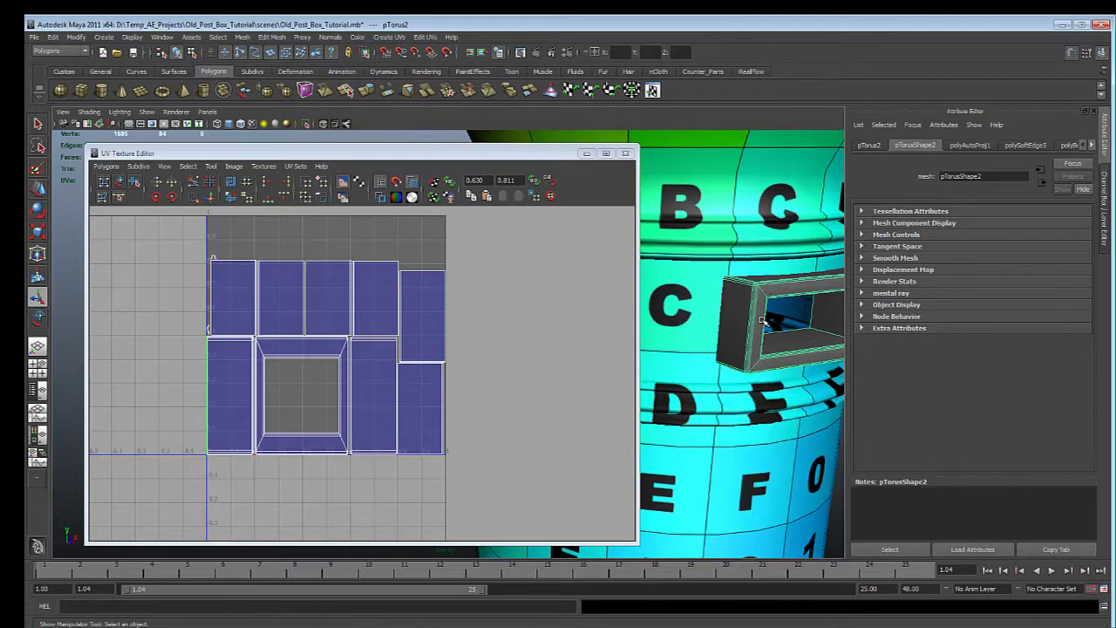
{"action": "right_click_drag", "start_coordinate": [753, 325], "coordinate": [840, 515]}
{"action": "key", "text": "q"}
{"action": "left_click_drag", "start_coordinate": [707, 298], "coordinate": [689, 272], "text": "alt"}
Select all UVs of the letter slot frame and stretch them horizontally to correct the texture's proportions
{"action": "right_click_drag", "start_coordinate": [443, 272], "coordinate": [495, 269]}
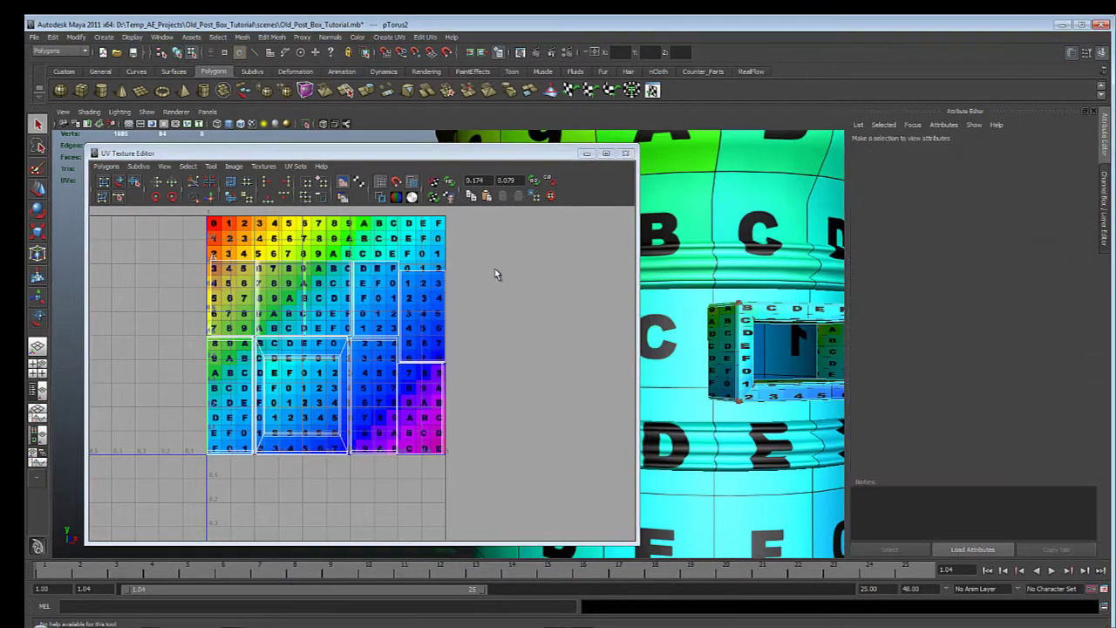
{"action": "scroll", "coordinate": [471, 294], "scroll_direction": "down", "scroll_amount": 2}
{"action": "left_click_drag", "start_coordinate": [221, 256], "coordinate": [467, 476]}
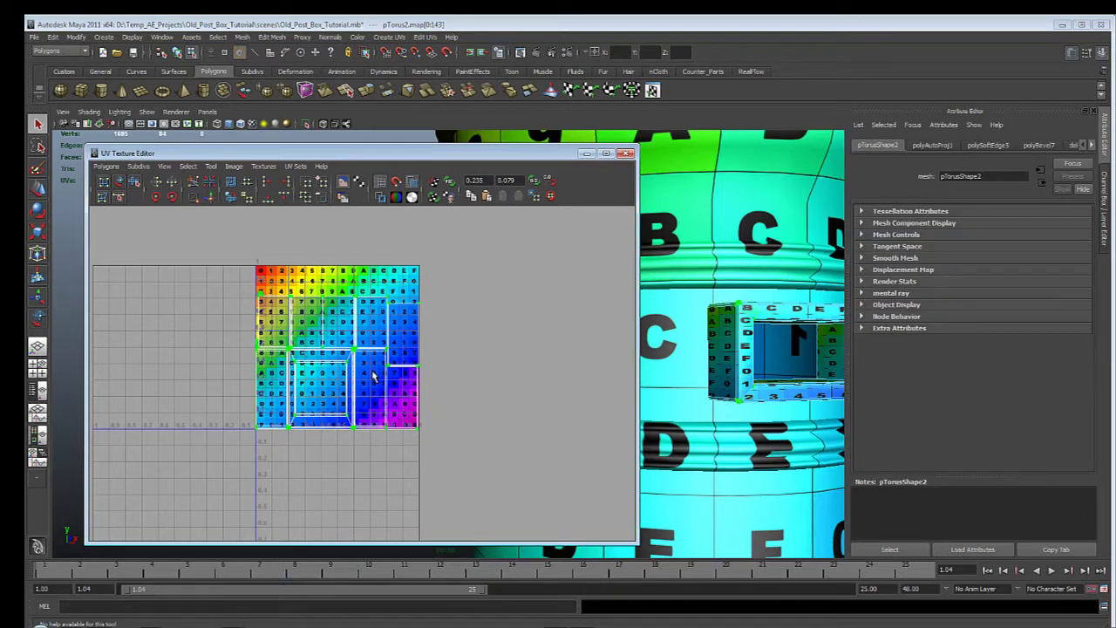
{"action": "key", "text": "r"}
{"action": "left_click_drag", "start_coordinate": [762, 356], "coordinate": [654, 371], "text": "alt"}
{"action": "left_click_drag", "start_coordinate": [400, 361], "coordinate": [398, 362]}
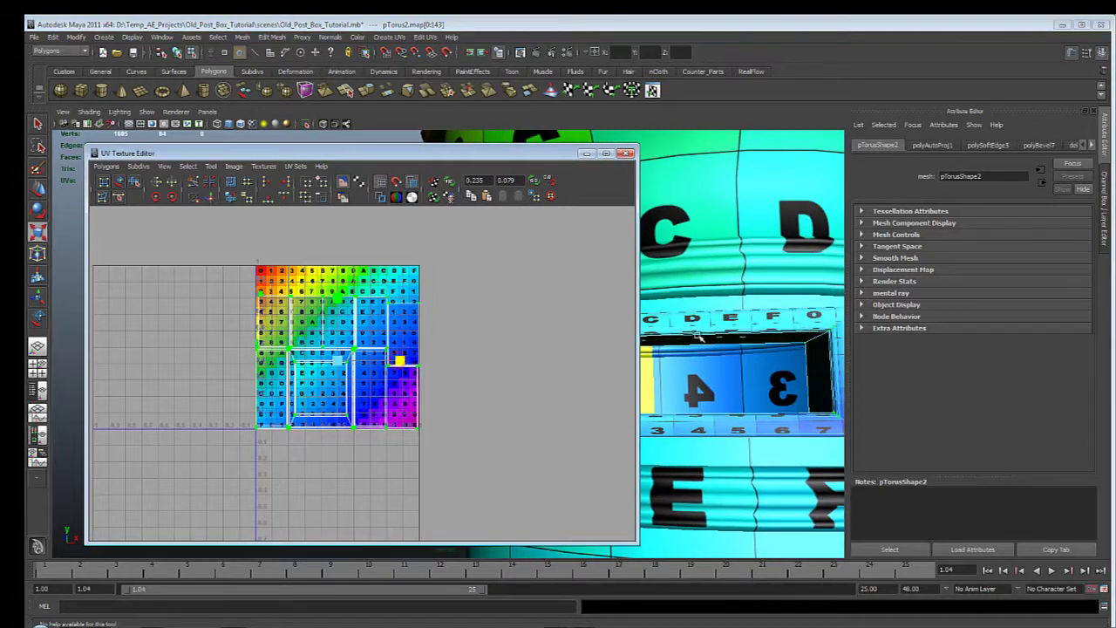
{"action": "left_click_drag", "start_coordinate": [739, 349], "coordinate": [740, 348], "text": "alt"}
{"action": "middle_click_drag", "start_coordinate": [495, 337], "coordinate": [545, 334]}
{"action": "left_click_drag", "start_coordinate": [767, 361], "coordinate": [758, 356], "text": "alt"}
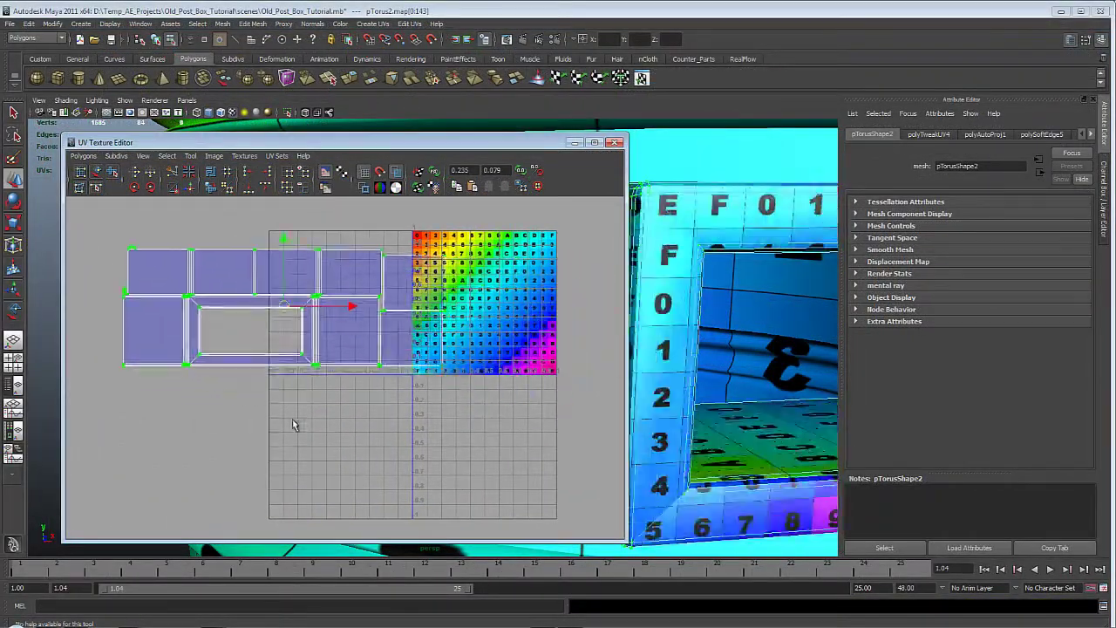
Move the slot frame's UV shells horizontally out of the texture tile into the empty area beside it
{"action": "middle_click_drag", "start_coordinate": [292, 420], "coordinate": [240, 408]}
{"action": "right_click_drag", "start_coordinate": [227, 317], "coordinate": [280, 315], "text": "alt"}
{"action": "middle_click_drag", "start_coordinate": [280, 315], "coordinate": [443, 397], "text": "alt"}
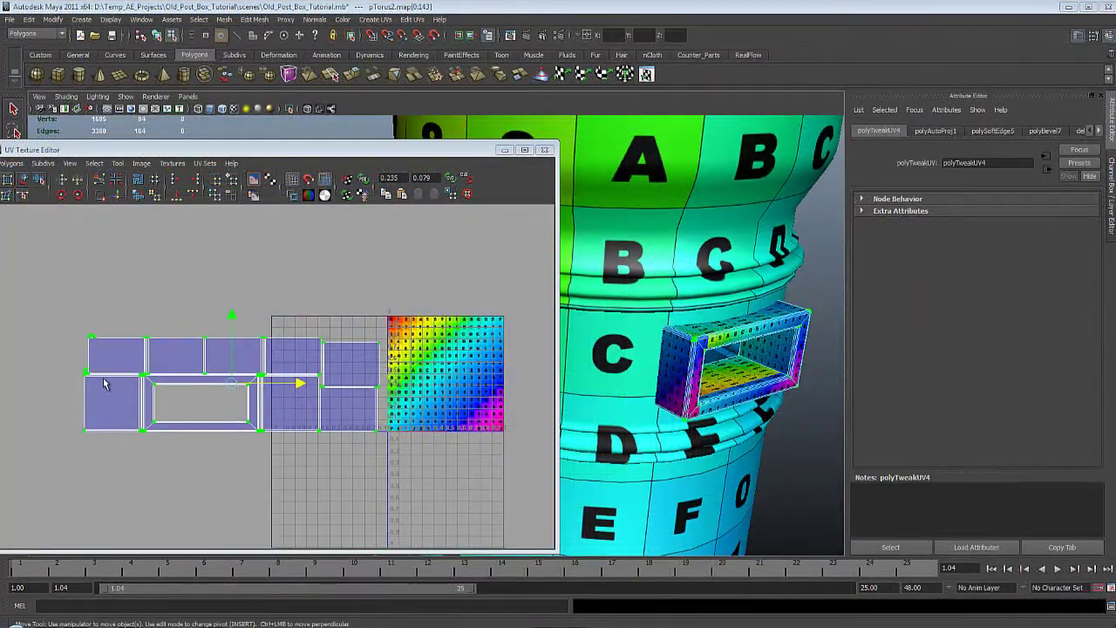
{"action": "right_click_drag", "start_coordinate": [183, 377], "coordinate": [523, 536], "text": "alt"}
{"action": "middle_click_drag", "start_coordinate": [406, 378], "coordinate": [705, 346], "text": "alt"}
{"action": "middle_click_drag", "start_coordinate": [366, 386], "coordinate": [468, 422], "text": "alt"}
{"action": "right_click_drag", "start_coordinate": [468, 422], "coordinate": [350, 396], "text": "alt"}
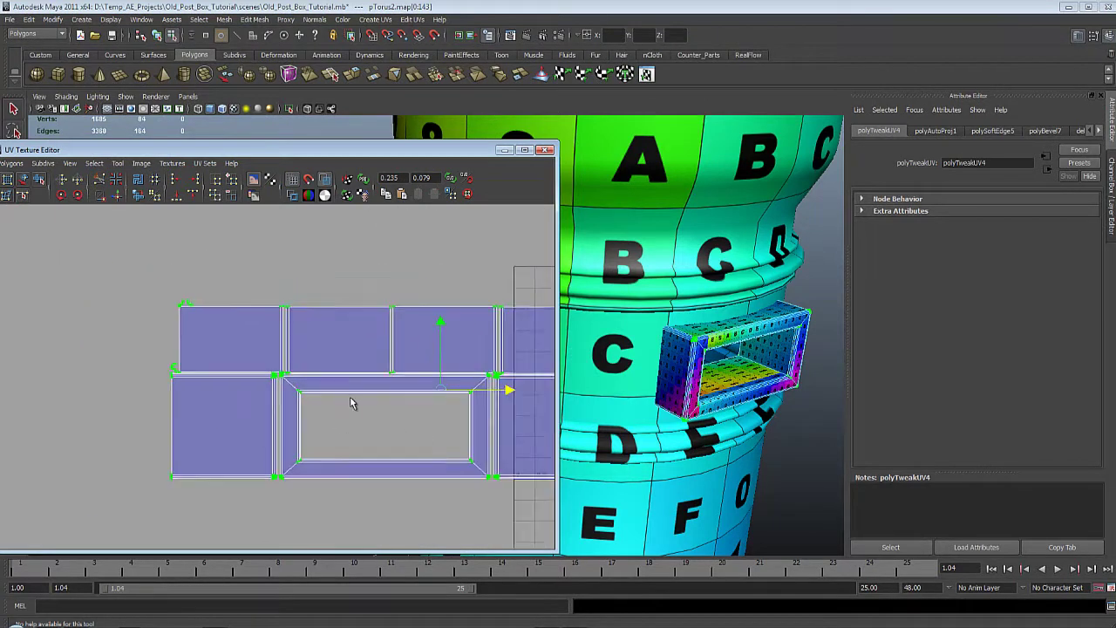
Examine the checker texture on the letter slot frame's front, side, top, underside and inner faces, comparing how its numbers line up across edges
{"action": "middle_click_drag", "start_coordinate": [350, 396], "coordinate": [192, 374], "text": "alt"}
{"action": "right_click_drag", "start_coordinate": [297, 407], "coordinate": [320, 480], "text": "alt"}
{"action": "left_click", "coordinate": [320, 481]}
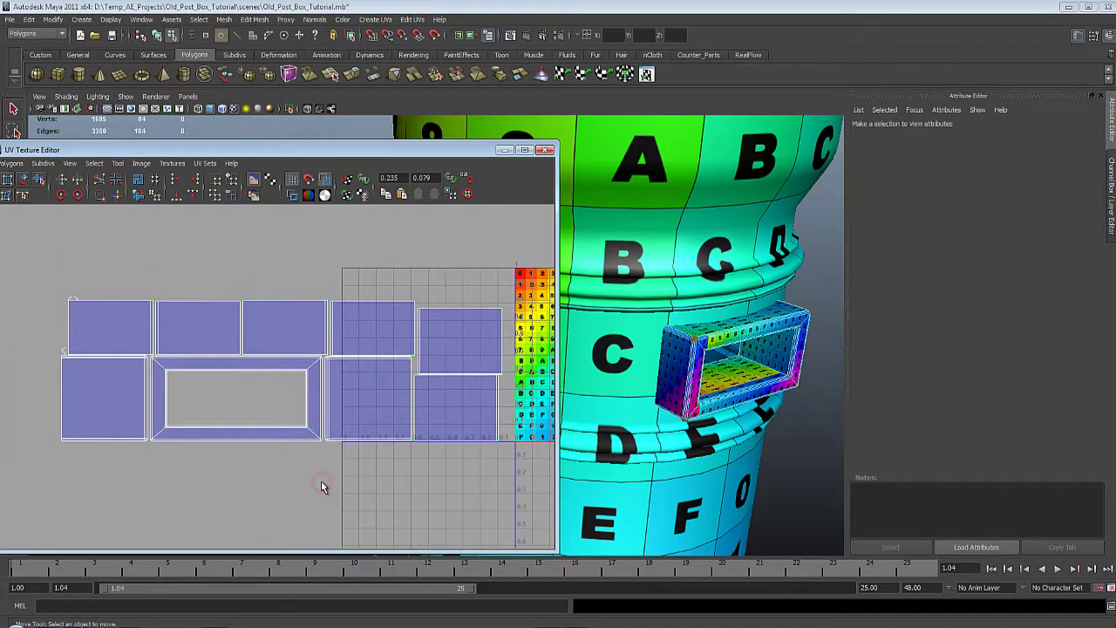
{"action": "key", "text": "F8"}
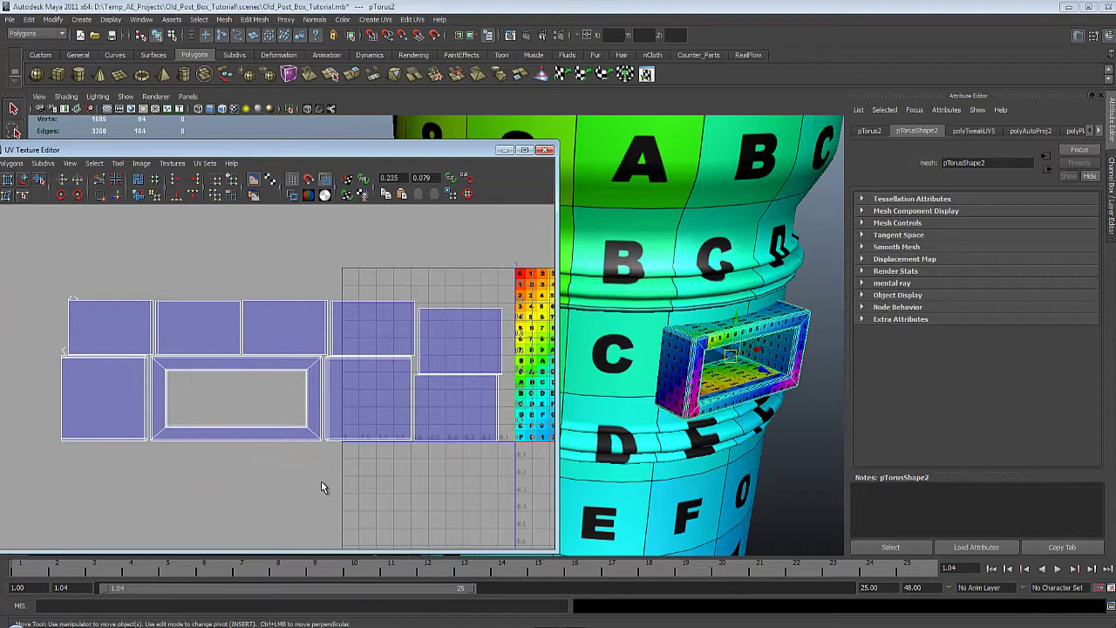
{"action": "right_click_drag", "start_coordinate": [755, 359], "coordinate": [765, 398], "text": "alt"}
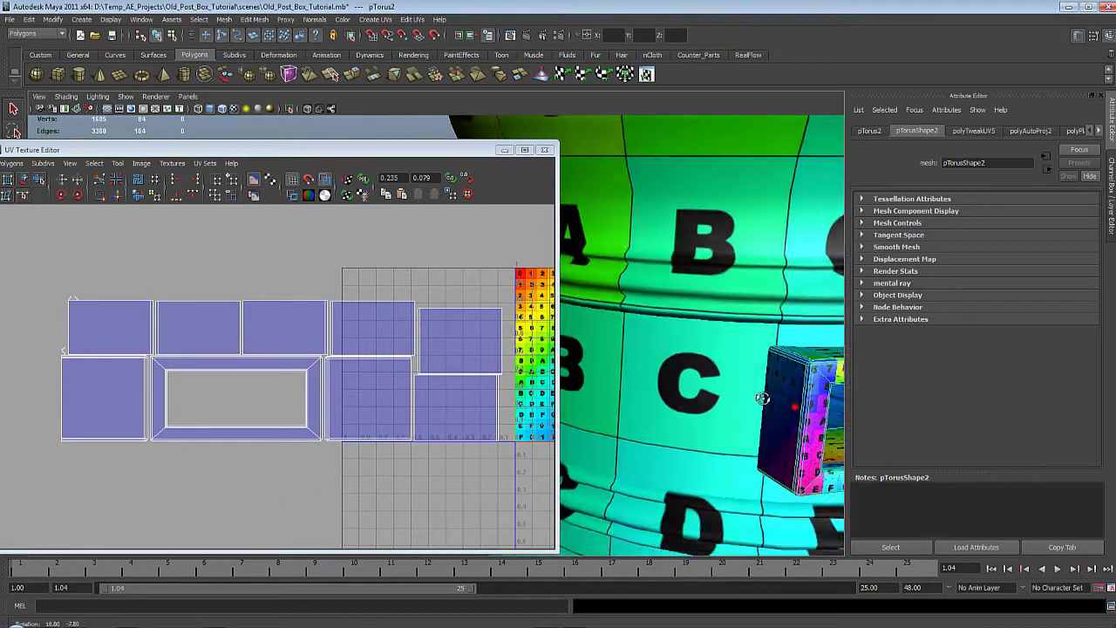
{"action": "left_click_drag", "start_coordinate": [765, 398], "coordinate": [654, 348], "text": "alt"}
{"action": "middle_click_drag", "start_coordinate": [698, 345], "coordinate": [771, 311], "text": "alt"}
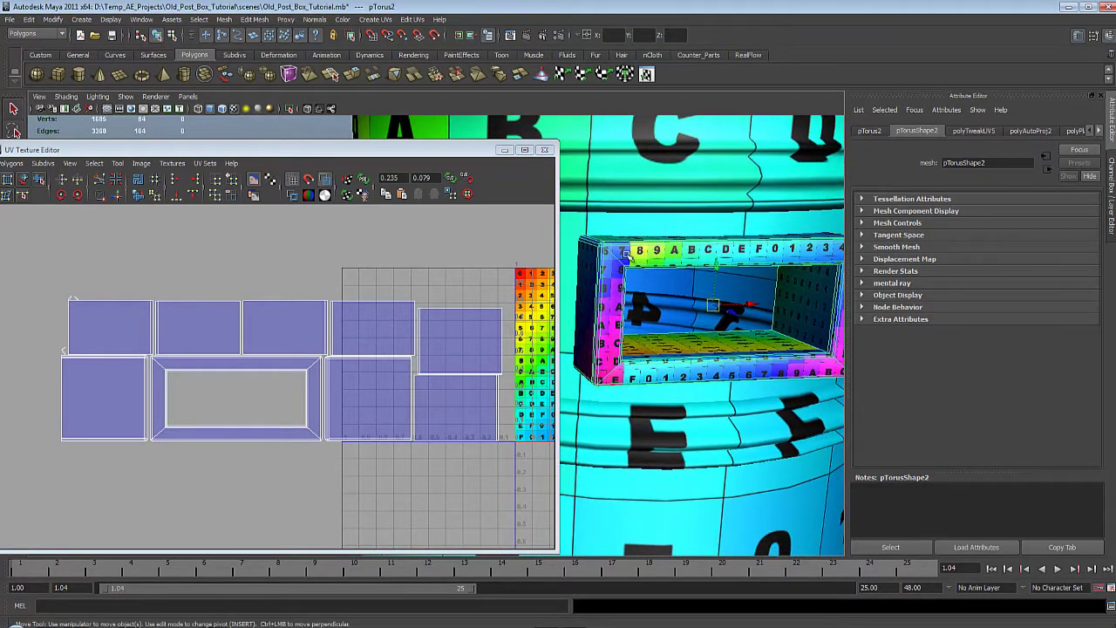
{"action": "right_click_drag", "start_coordinate": [729, 345], "coordinate": [610, 296], "text": "alt"}
{"action": "left_click_drag", "start_coordinate": [611, 297], "coordinate": [735, 361], "text": "alt"}
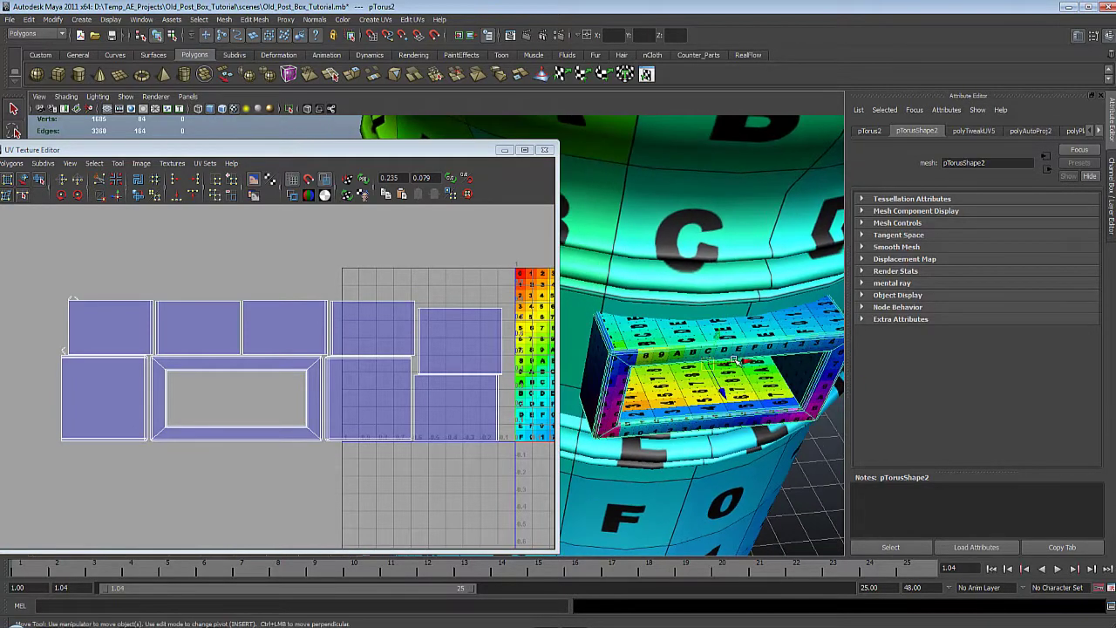
{"action": "left_click_drag", "start_coordinate": [651, 373], "coordinate": [661, 375], "text": "alt"}
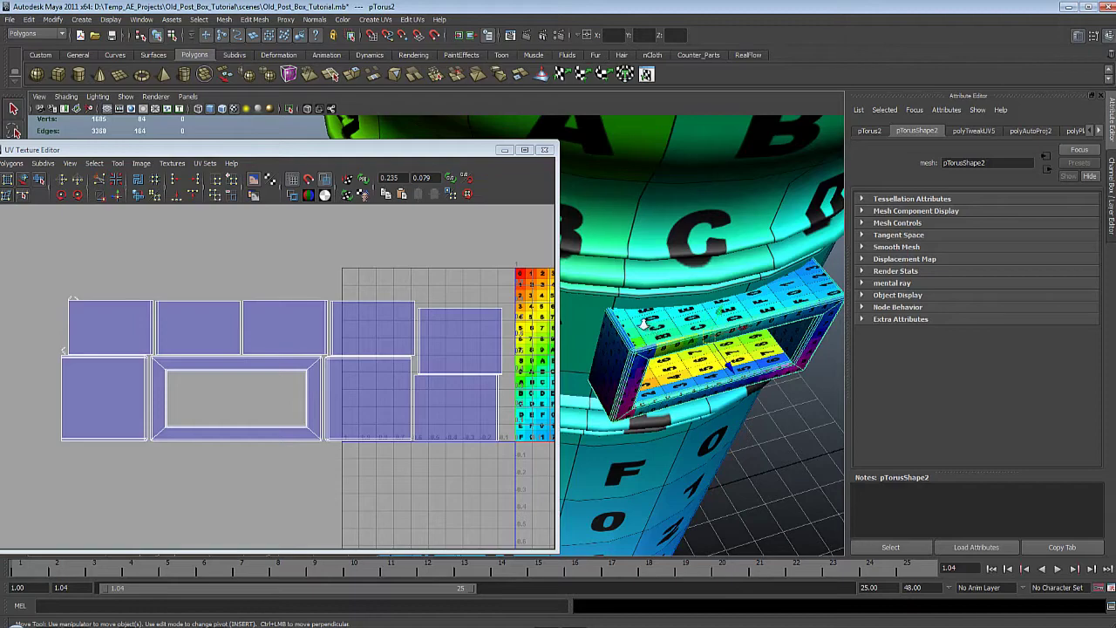
{"action": "left_click_drag", "start_coordinate": [644, 321], "coordinate": [698, 253], "text": "alt"}
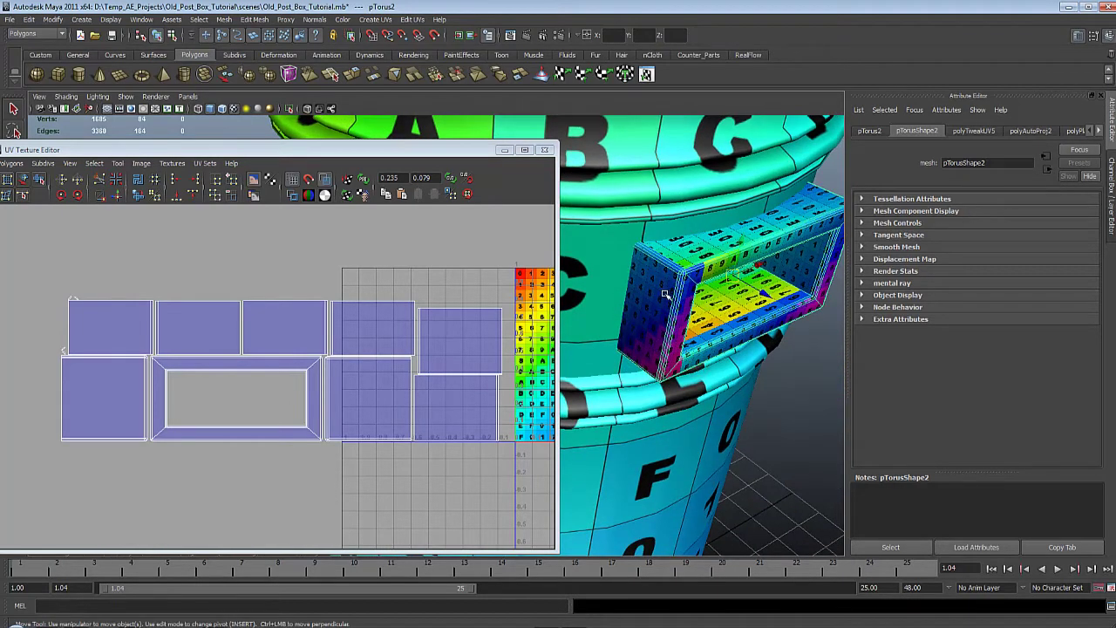
{"action": "scroll", "coordinate": [690, 265], "scroll_direction": "up", "scroll_amount": 5}
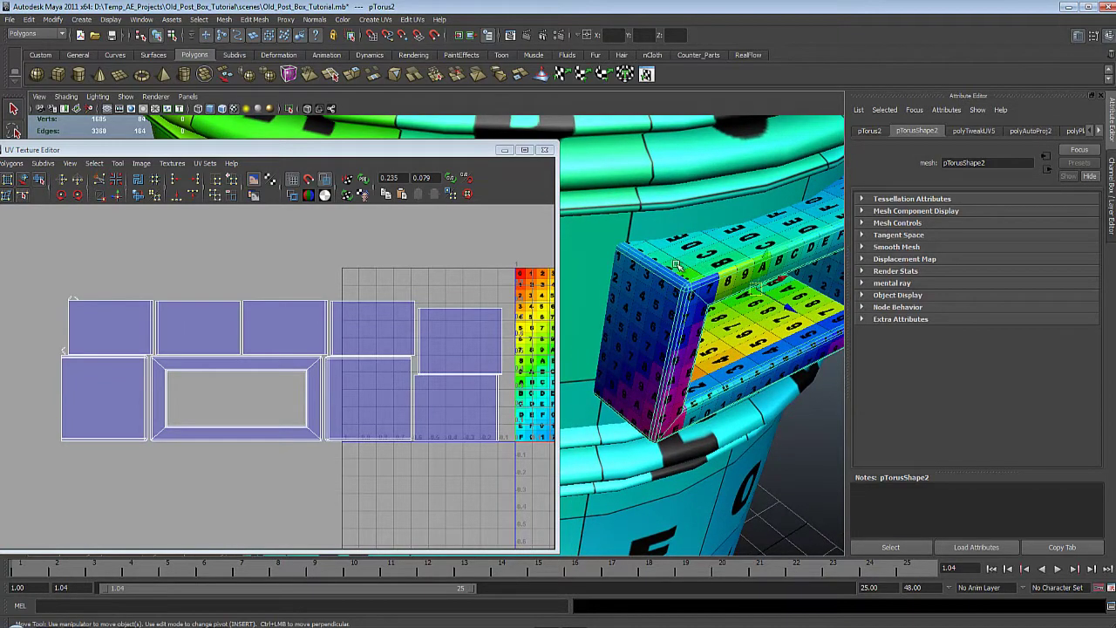
{"action": "left_click_drag", "start_coordinate": [687, 292], "coordinate": [710, 295], "text": "alt"}
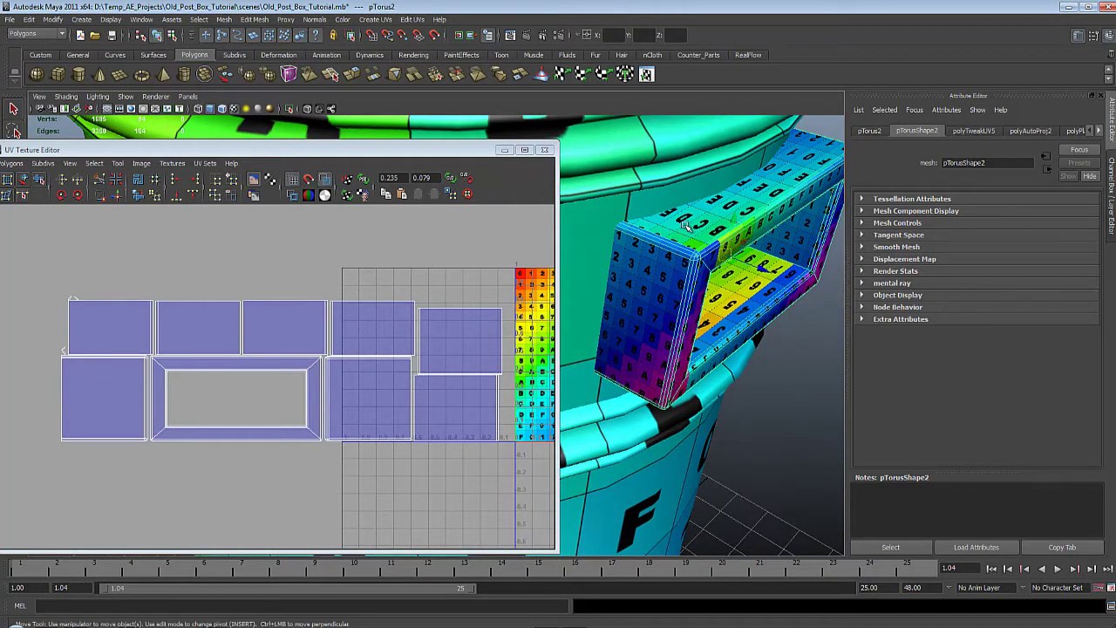
{"action": "left_click_drag", "start_coordinate": [671, 250], "coordinate": [656, 273], "text": "alt"}
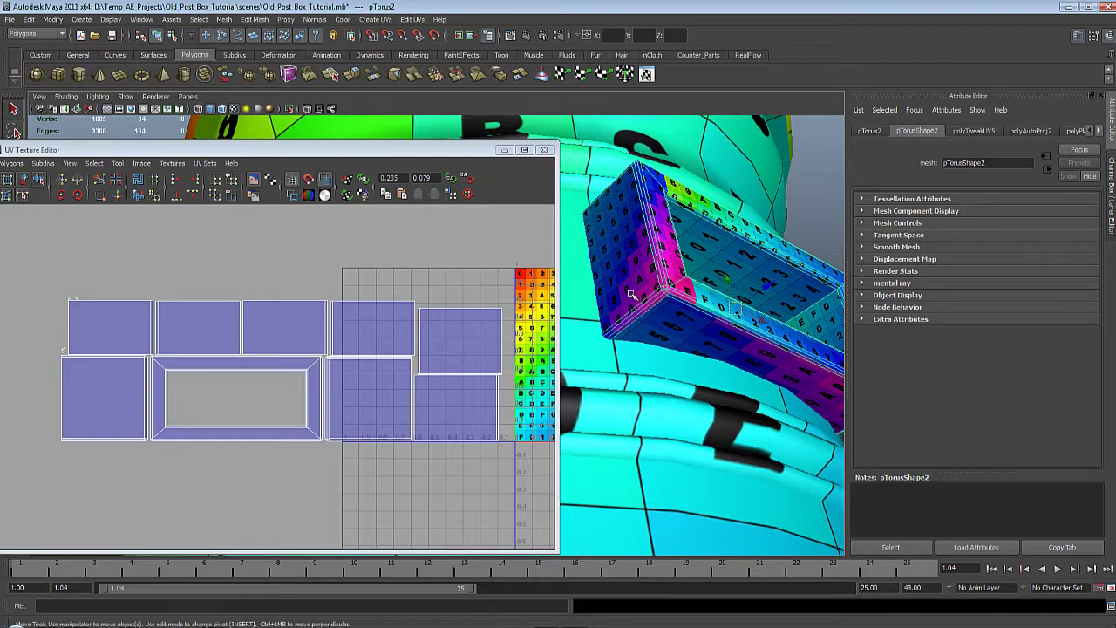
{"action": "left_click_drag", "start_coordinate": [688, 334], "coordinate": [676, 279], "text": "alt"}
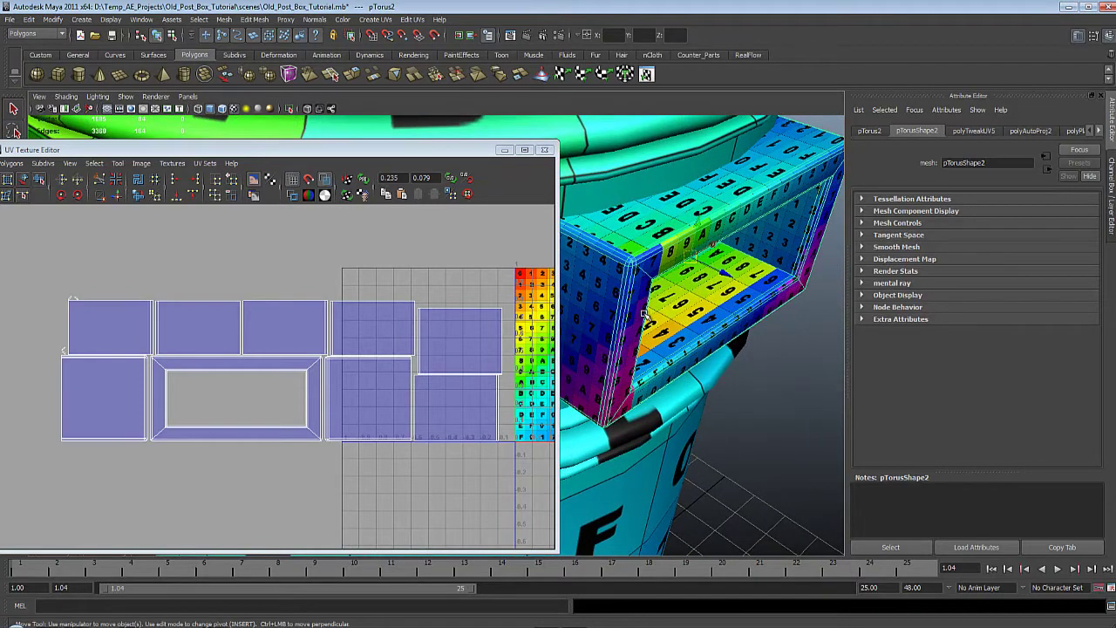
{"action": "left_click_drag", "start_coordinate": [663, 359], "coordinate": [692, 238], "text": "alt"}
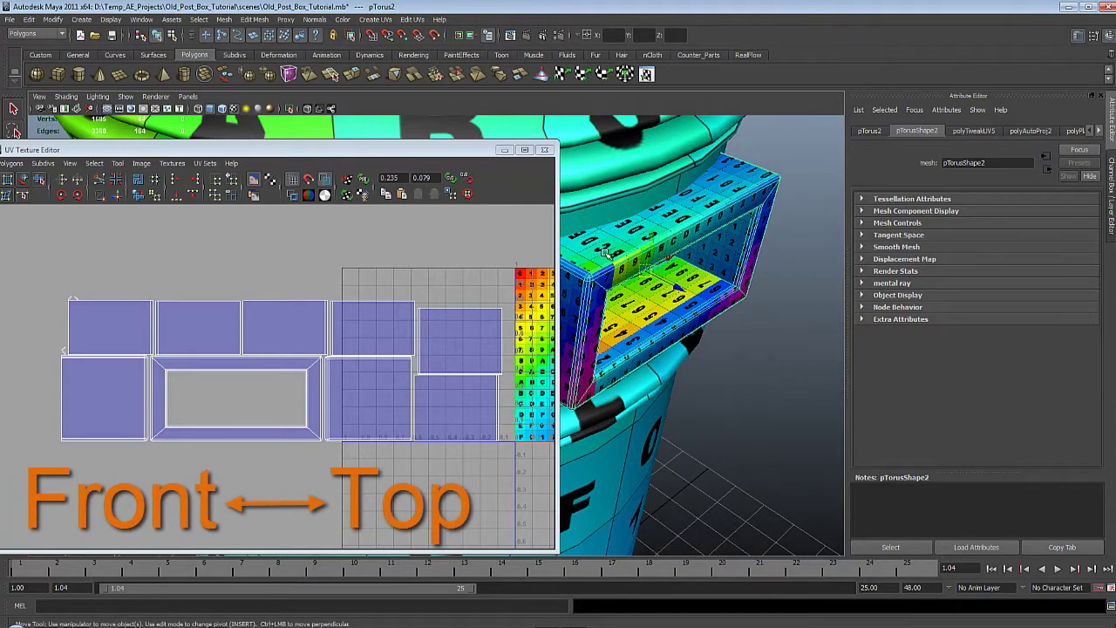
{"action": "left_click_drag", "start_coordinate": [604, 253], "coordinate": [676, 223], "text": "alt"}
{"action": "left_click_drag", "start_coordinate": [639, 306], "coordinate": [721, 306], "text": "alt"}
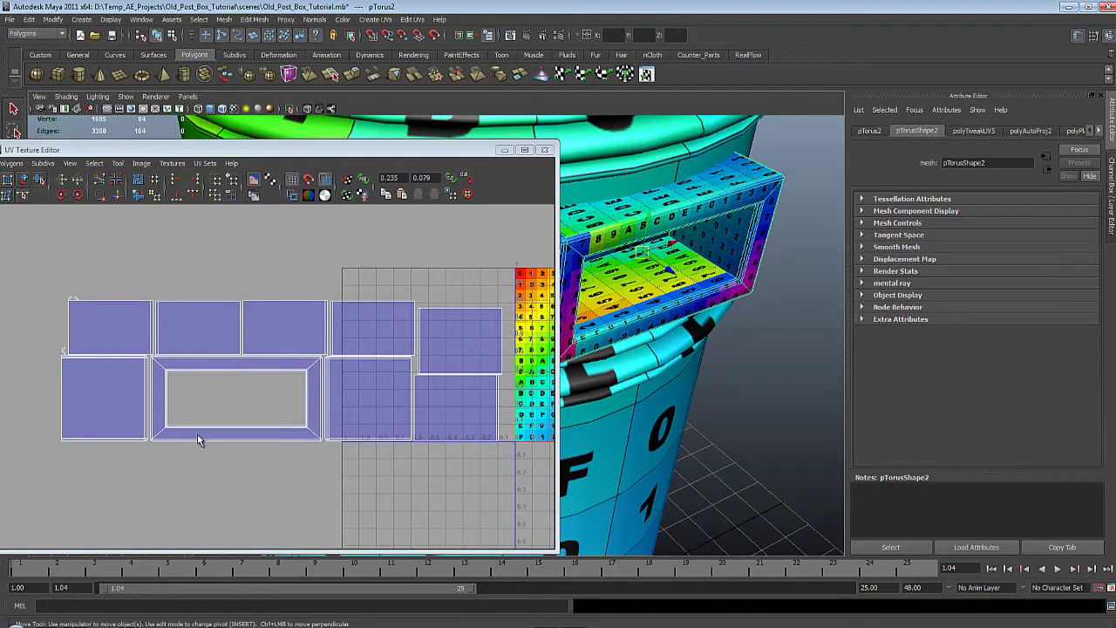
Select one of the tiny stray UV shells of the slot frame and locate its corner face on the frame's rear, shown untextured
{"action": "key", "text": "f"}
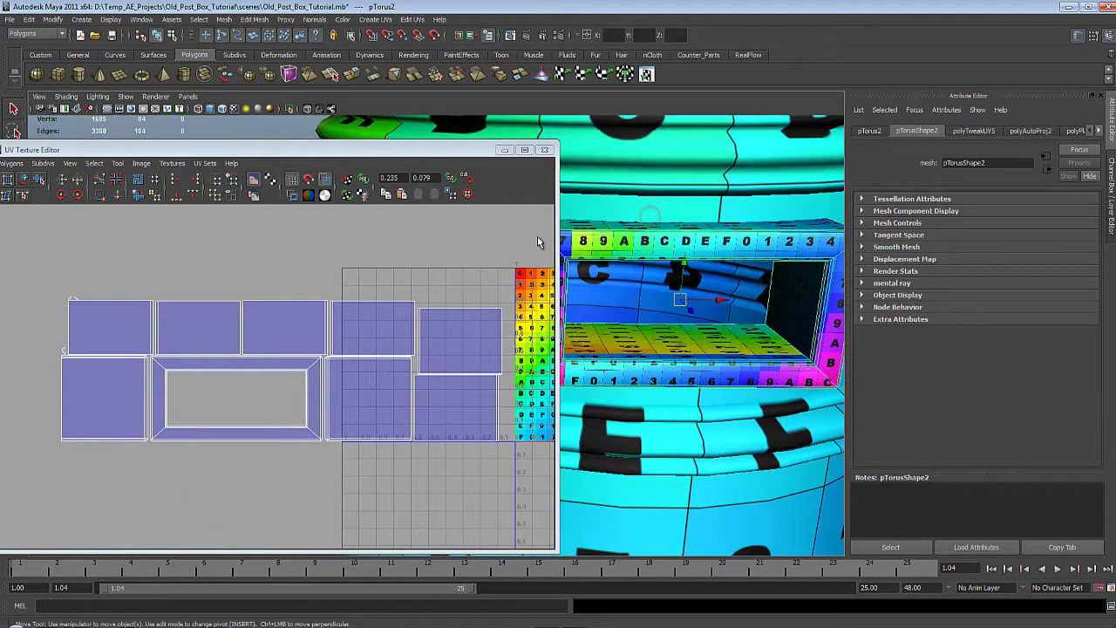
{"action": "right_click_drag", "start_coordinate": [120, 319], "coordinate": [451, 478], "text": "alt"}
{"action": "middle_click_drag", "start_coordinate": [404, 384], "coordinate": [628, 344], "text": "alt"}
{"action": "left_click_drag", "start_coordinate": [338, 334], "coordinate": [321, 341]}
{"action": "left_click_drag", "start_coordinate": [783, 233], "coordinate": [800, 216], "text": "alt"}
{"action": "scroll", "coordinate": [765, 295], "scroll_direction": "up", "scroll_amount": 7}
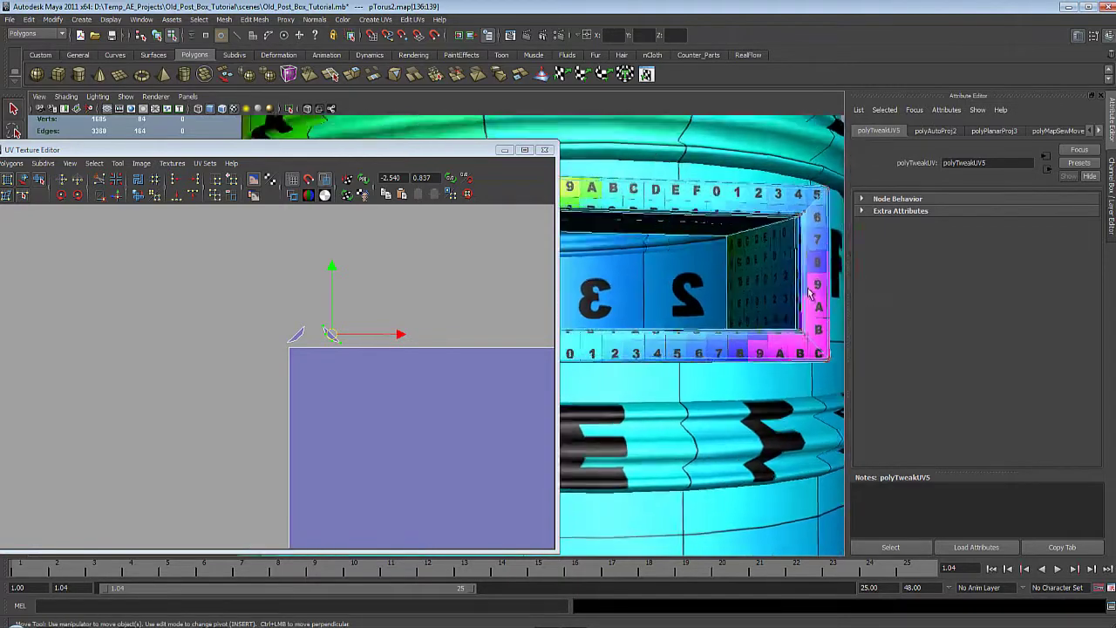
{"action": "left_click_drag", "start_coordinate": [666, 290], "coordinate": [839, 309], "text": "alt"}
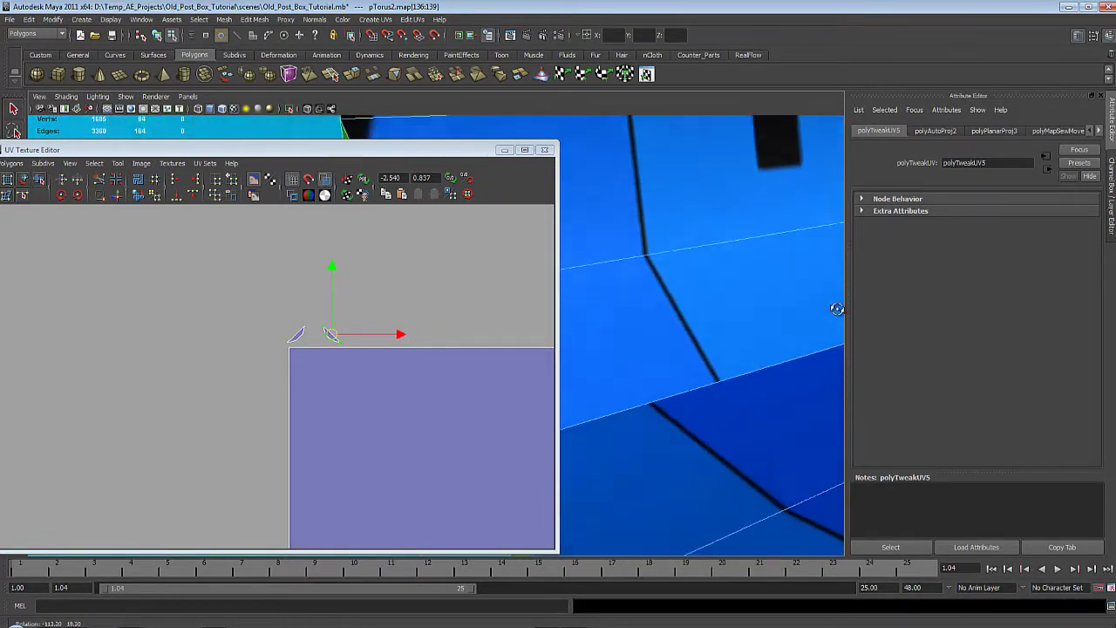
{"action": "scroll", "coordinate": [724, 271], "scroll_direction": "down", "scroll_amount": 6}
{"action": "middle_click_drag", "start_coordinate": [708, 254], "coordinate": [752, 251], "text": "alt"}
{"action": "key", "text": "5"}
{"action": "left_click_drag", "start_coordinate": [718, 276], "coordinate": [727, 277], "text": "alt"}
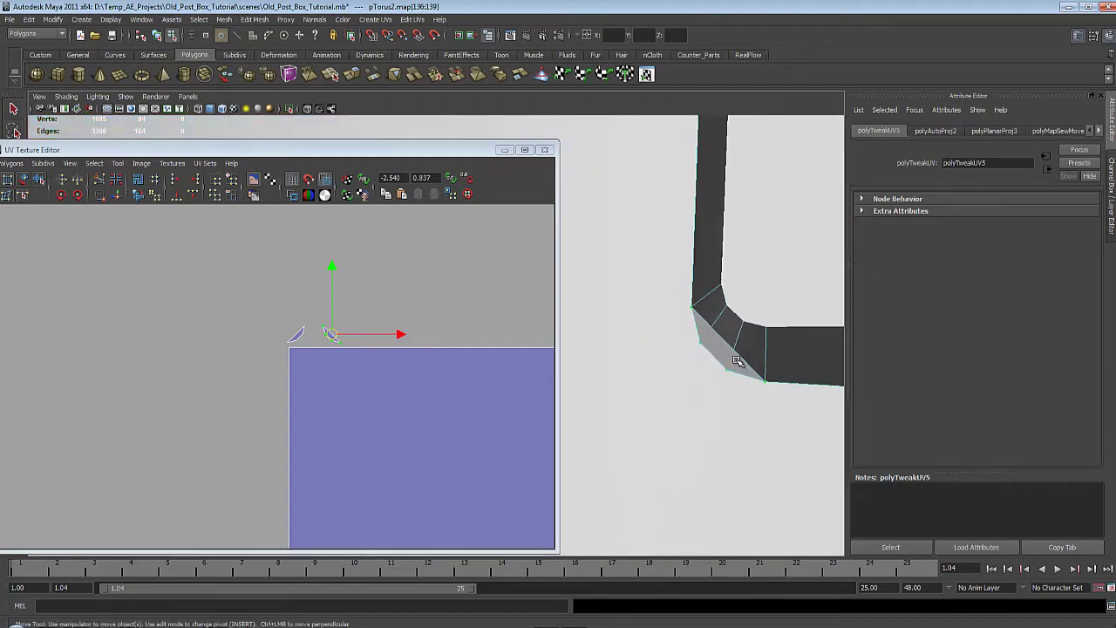
Delete the unneeded lower and upper corner faces along one side of the slot frame's rear opening
{"action": "key", "text": "F11"}
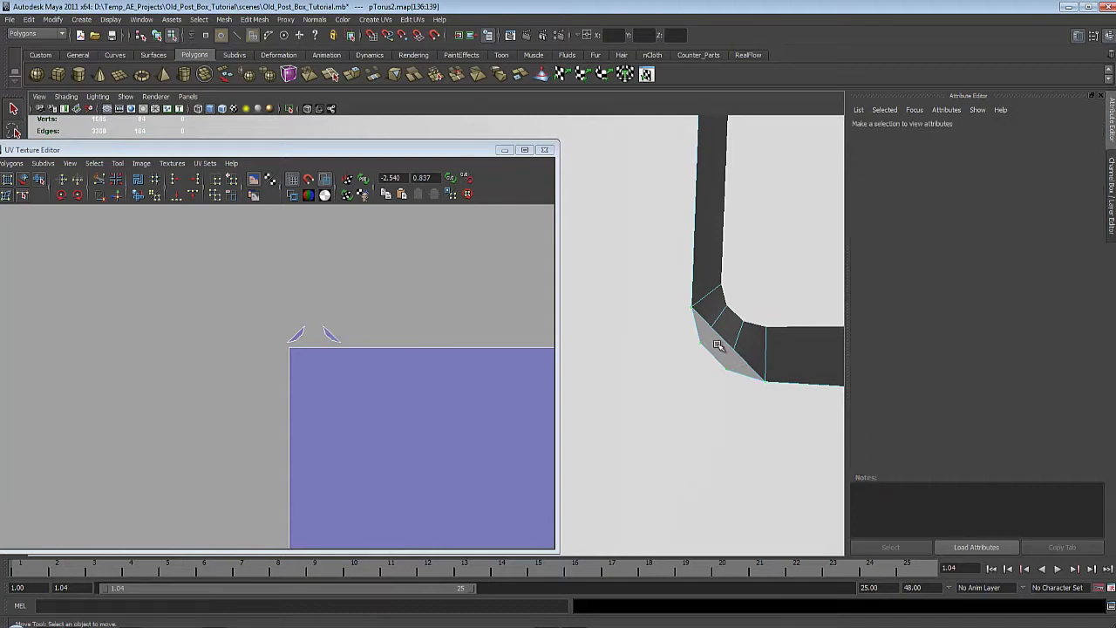
{"action": "left_click", "coordinate": [720, 345]}
{"action": "key", "text": "Delete"}
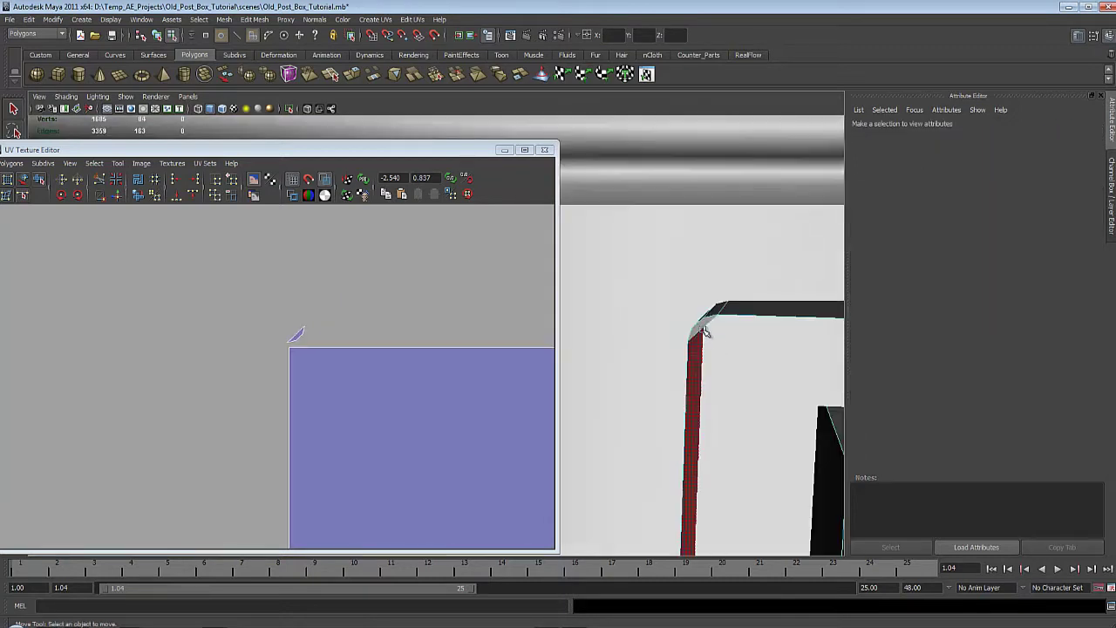
{"action": "left_click", "coordinate": [704, 327]}
{"action": "key", "text": "Delete"}
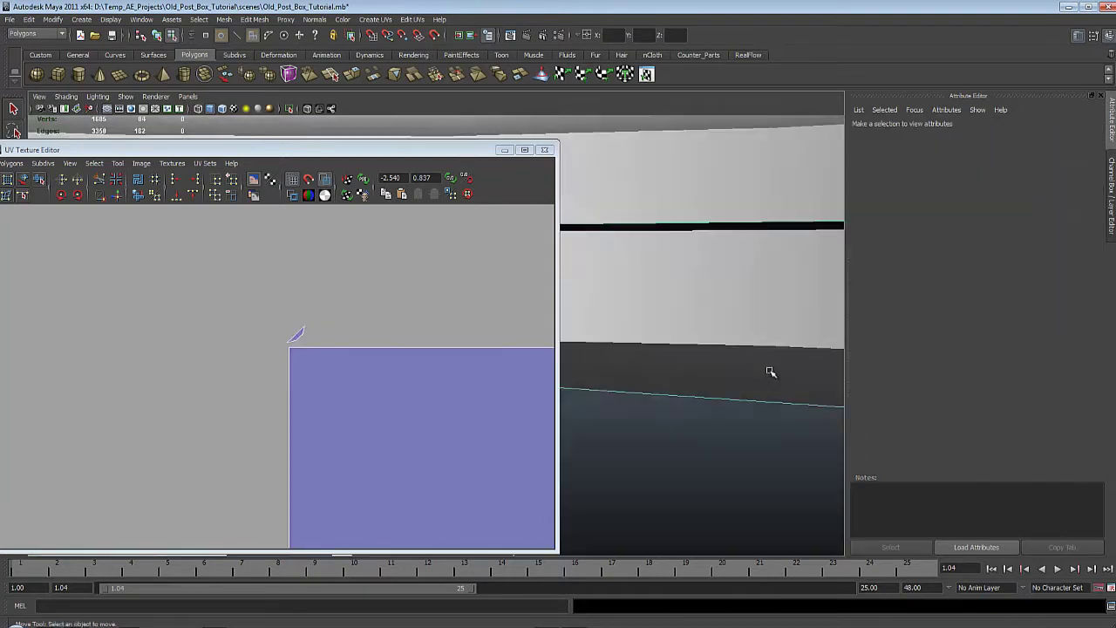
Delete the remaining upper and lower corner faces on the opposite side of the slot frame's rear opening
{"action": "middle_click_drag", "start_coordinate": [770, 372], "coordinate": [531, 382], "text": "alt"}
{"action": "scroll", "coordinate": [748, 406], "scroll_direction": "down", "scroll_amount": 5}
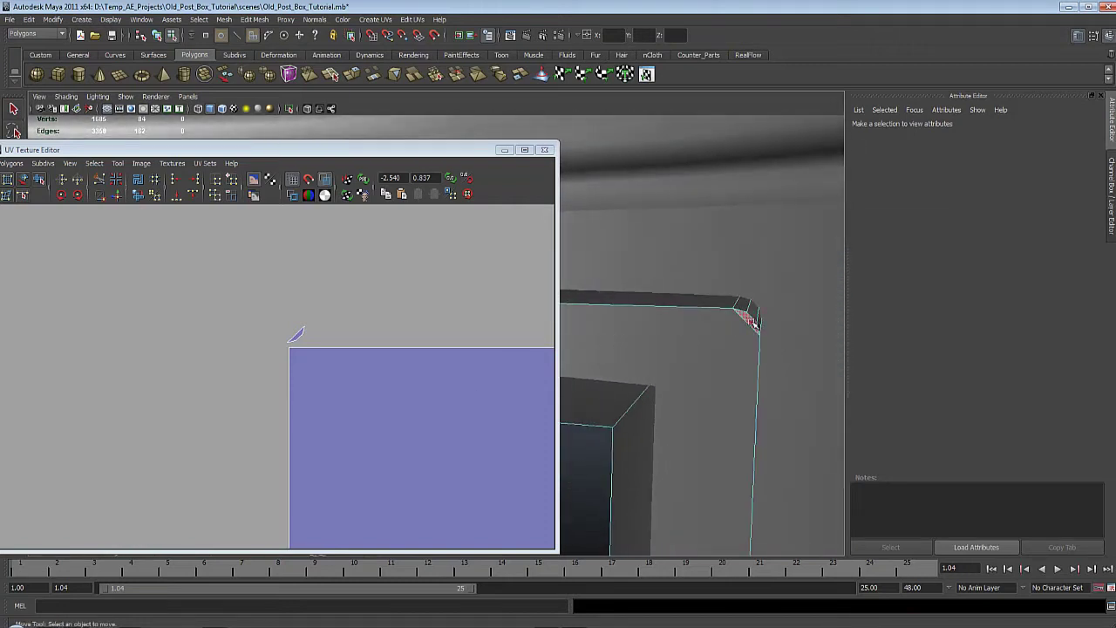
{"action": "left_click", "coordinate": [752, 323]}
{"action": "key", "text": "Delete"}
{"action": "middle_click_drag", "start_coordinate": [723, 471], "coordinate": [761, 244], "text": "alt"}
{"action": "middle_click_drag", "start_coordinate": [764, 467], "coordinate": [756, 252], "text": "alt"}
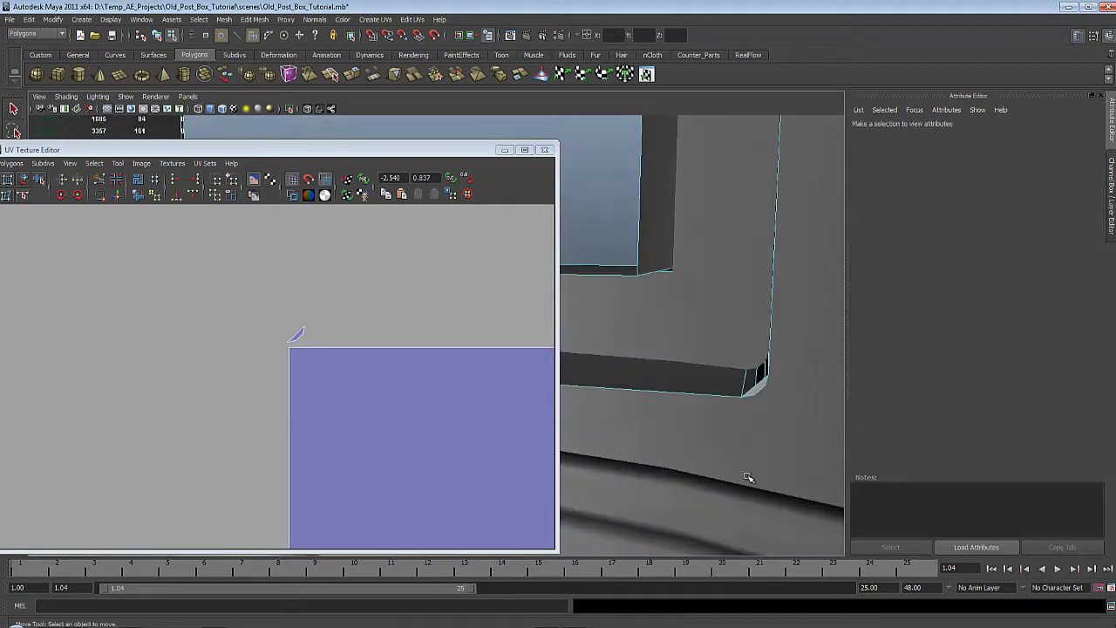
{"action": "left_click", "coordinate": [756, 388]}
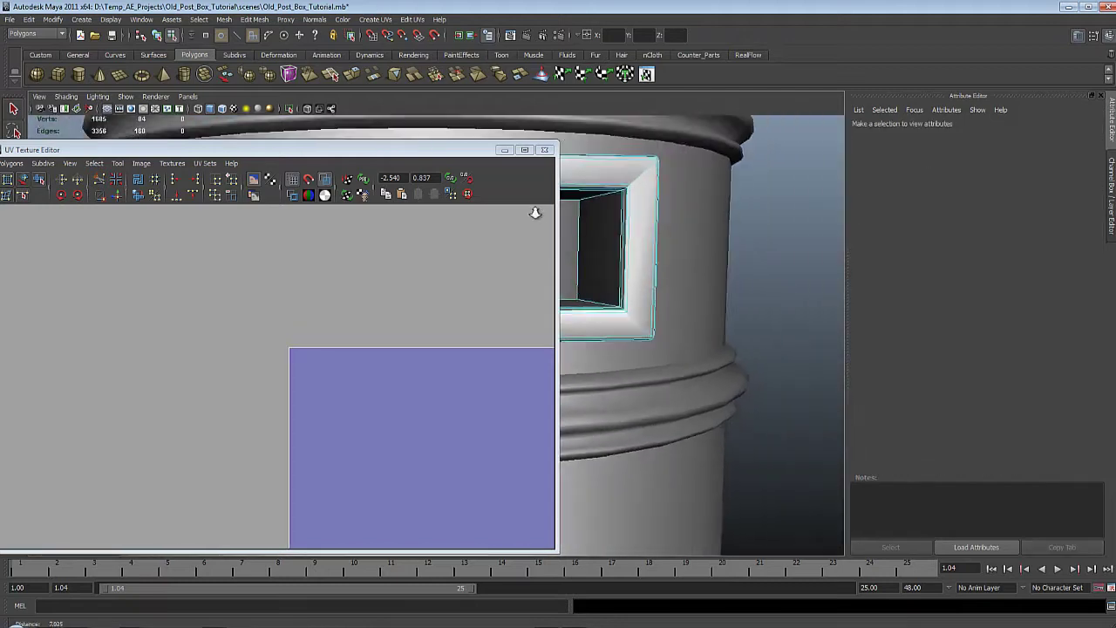
Restore the textured display and move the slot frame's front UV shell down and sideways, clear of the other shells
{"action": "key", "text": "6"}
{"action": "left_click_drag", "start_coordinate": [604, 266], "coordinate": [924, 362], "text": "alt"}
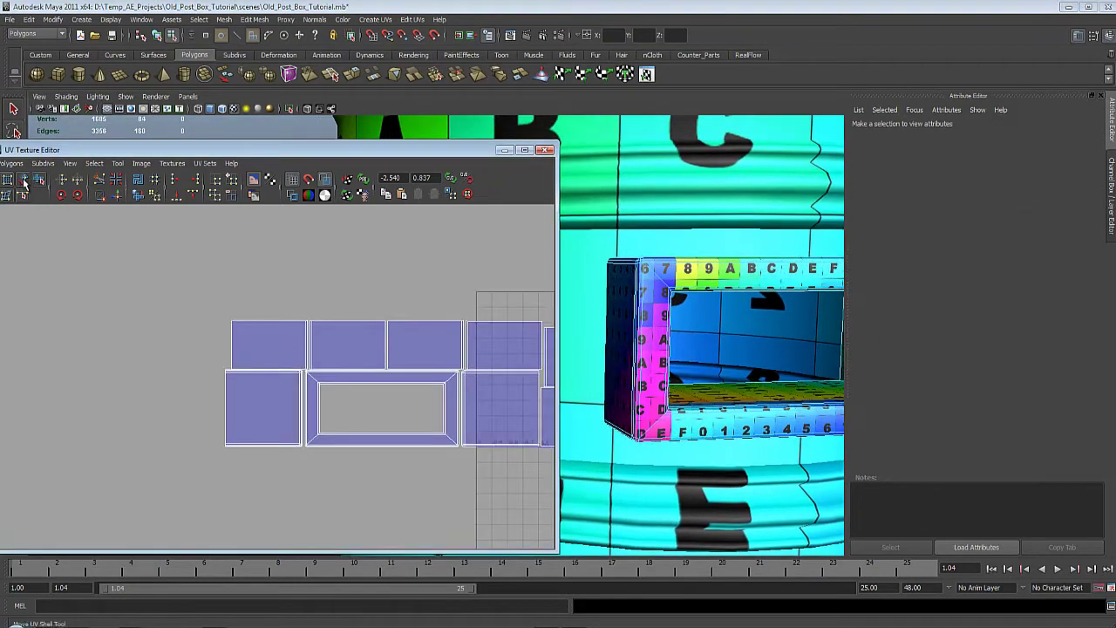
{"action": "left_click", "coordinate": [23, 180]}
{"action": "left_click", "coordinate": [354, 384]}
{"action": "left_click_drag", "start_coordinate": [381, 343], "coordinate": [389, 422]}
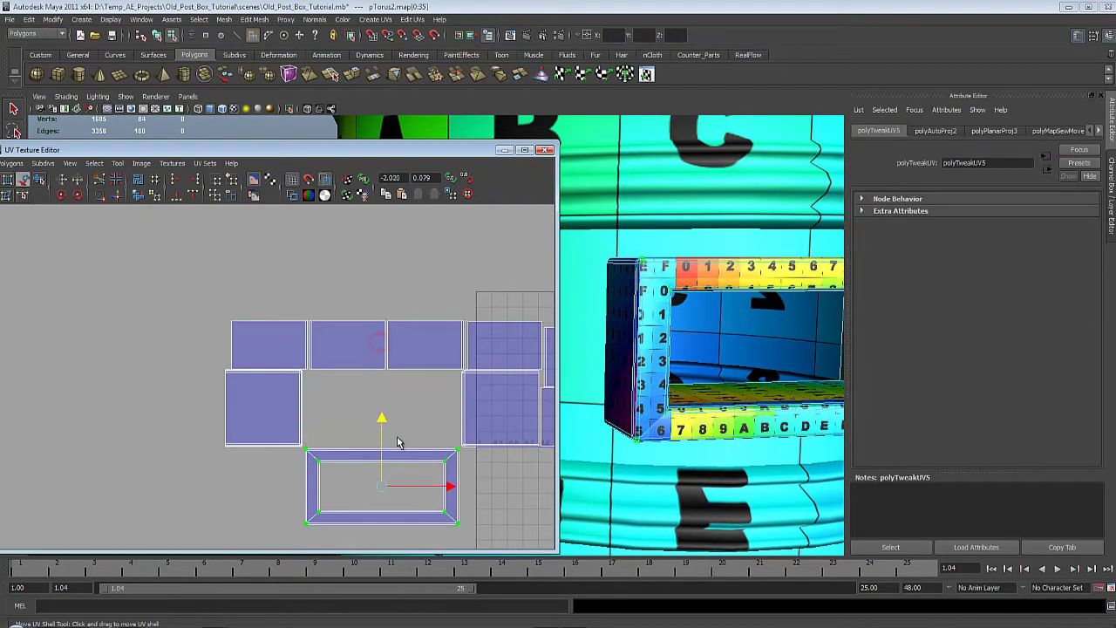
{"action": "middle_click_drag", "start_coordinate": [418, 413], "coordinate": [424, 320], "text": "alt"}
{"action": "key", "text": "w"}
{"action": "middle_click_drag", "start_coordinate": [436, 475], "coordinate": [498, 506]}
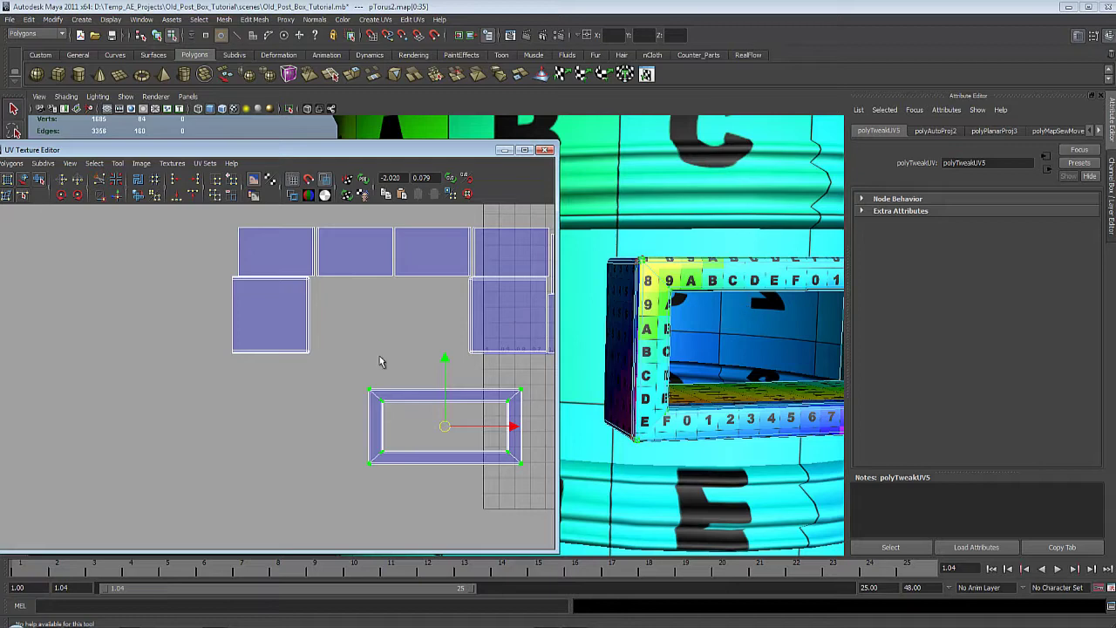
Select the outer edge along the top of the front shell and look for the shell that shares it among the others
{"action": "middle_click_drag", "start_coordinate": [720, 286], "coordinate": [715, 359], "text": "alt"}
{"action": "left_click_drag", "start_coordinate": [715, 359], "coordinate": [731, 398], "text": "alt"}
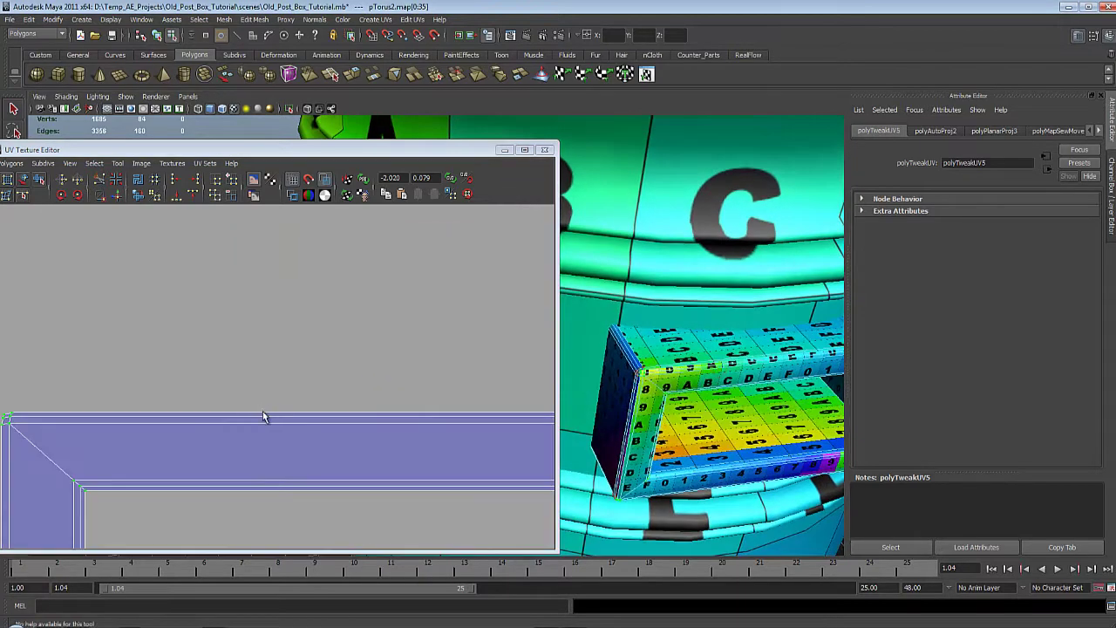
{"action": "right_click_drag", "start_coordinate": [264, 412], "coordinate": [268, 386]}
{"action": "left_click", "coordinate": [296, 414]}
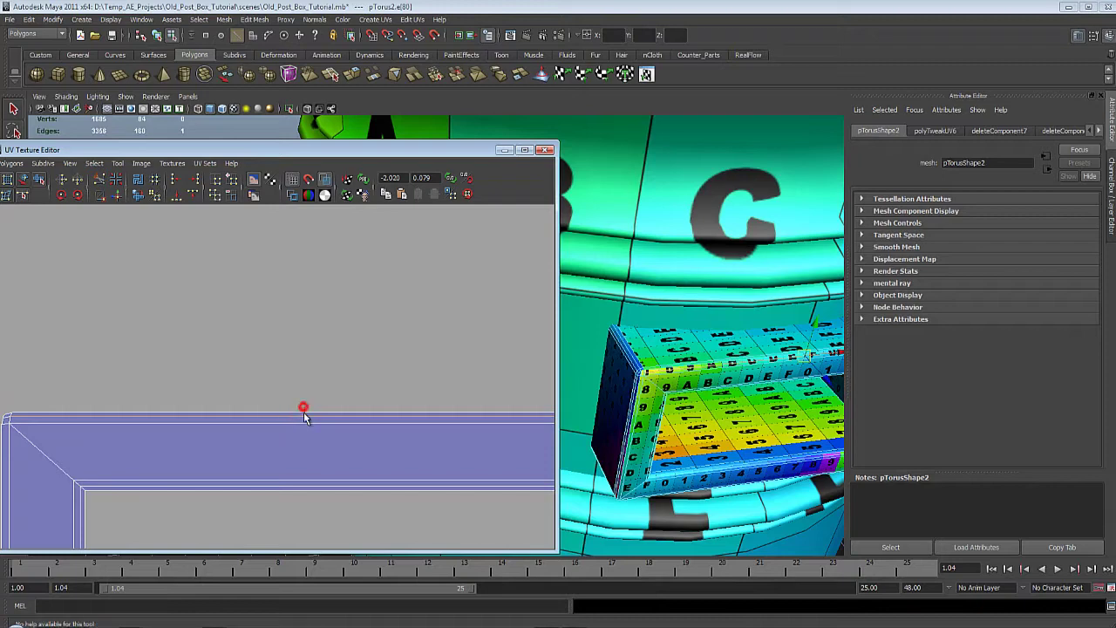
{"action": "left_click", "coordinate": [303, 413]}
{"action": "right_click_drag", "start_coordinate": [343, 446], "coordinate": [5, 380], "text": "alt"}
{"action": "middle_click_drag", "start_coordinate": [306, 420], "coordinate": [338, 537], "text": "alt"}
{"action": "middle_click_drag", "start_coordinate": [364, 401], "coordinate": [282, 384], "text": "alt"}
{"action": "right_click_drag", "start_coordinate": [281, 384], "coordinate": [406, 383], "text": "alt"}
{"action": "middle_click_drag", "start_coordinate": [406, 383], "coordinate": [272, 405], "text": "alt"}
{"action": "right_click_drag", "start_coordinate": [272, 404], "coordinate": [415, 450], "text": "alt"}
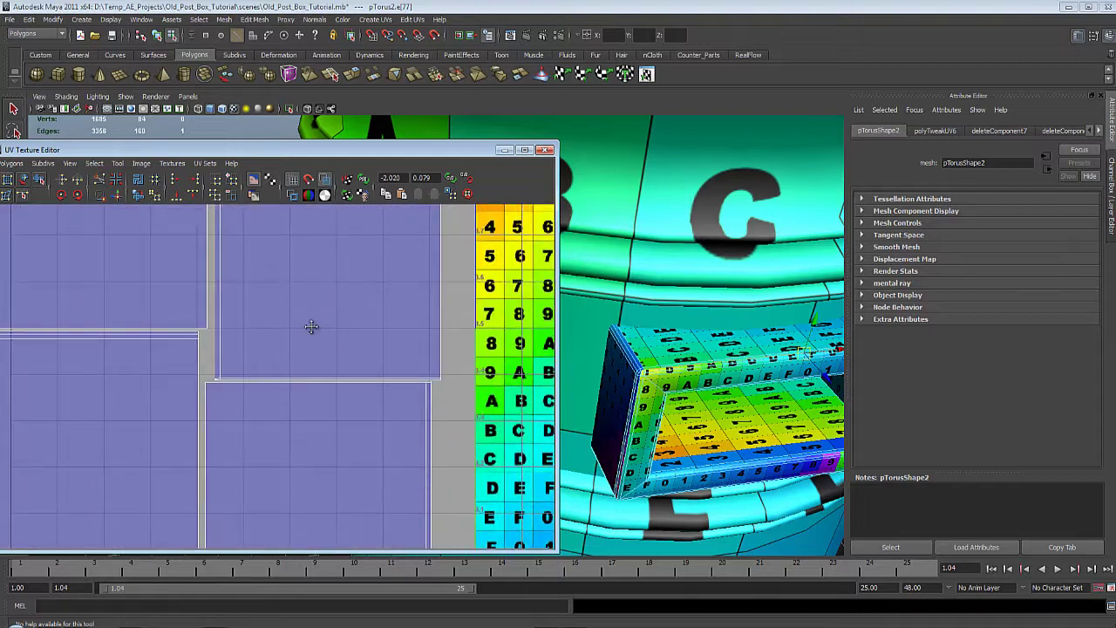
{"action": "middle_click_drag", "start_coordinate": [311, 327], "coordinate": [350, 399], "text": "alt"}
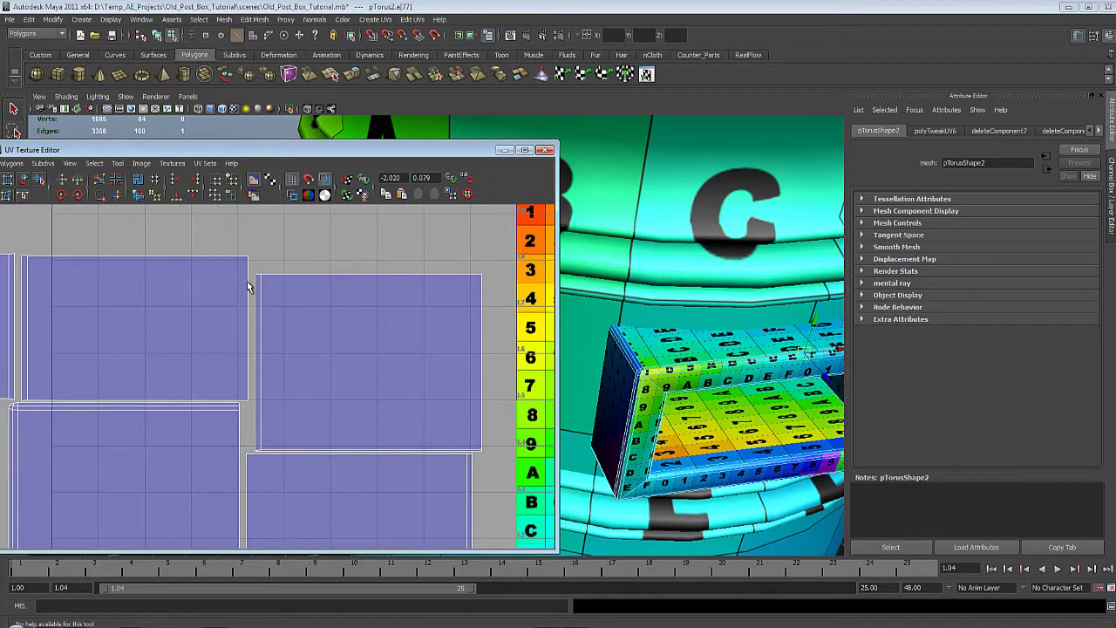
{"action": "right_click_drag", "start_coordinate": [354, 340], "coordinate": [198, 314], "text": "alt"}
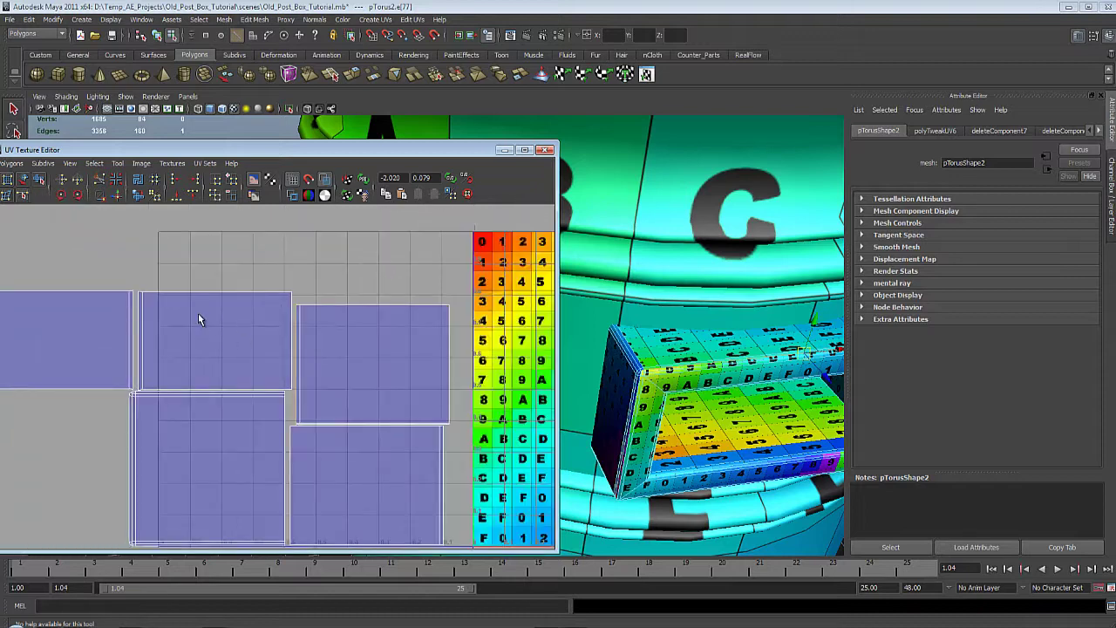
Move the slot frame's top-face UV shell out of the group and down into the empty area near the front shell
{"action": "left_click", "coordinate": [24, 180]}
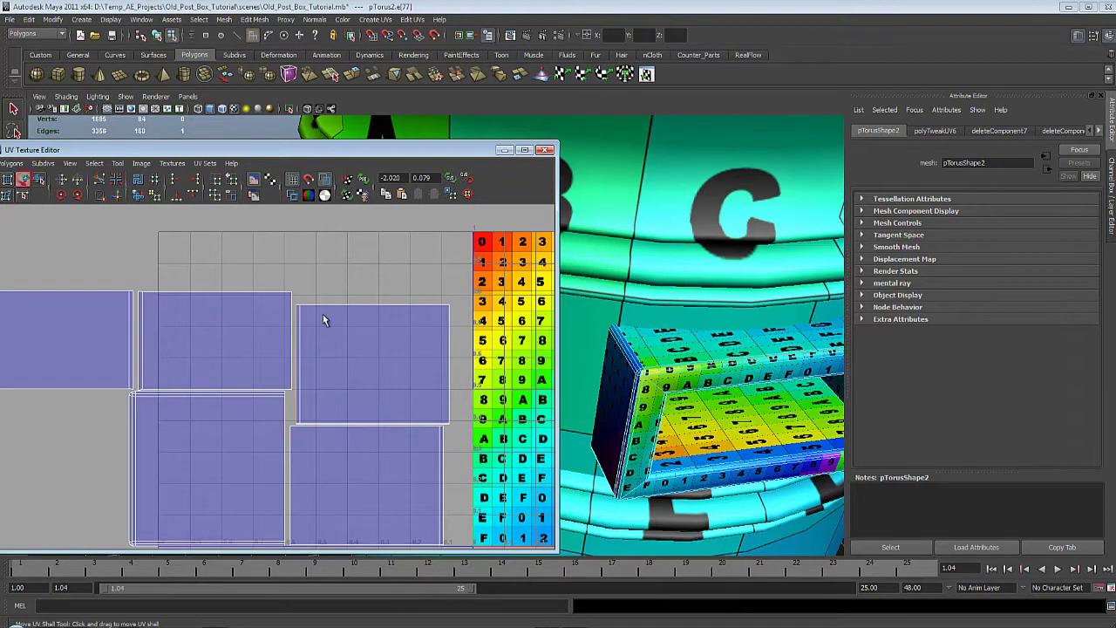
{"action": "left_click", "coordinate": [322, 314]}
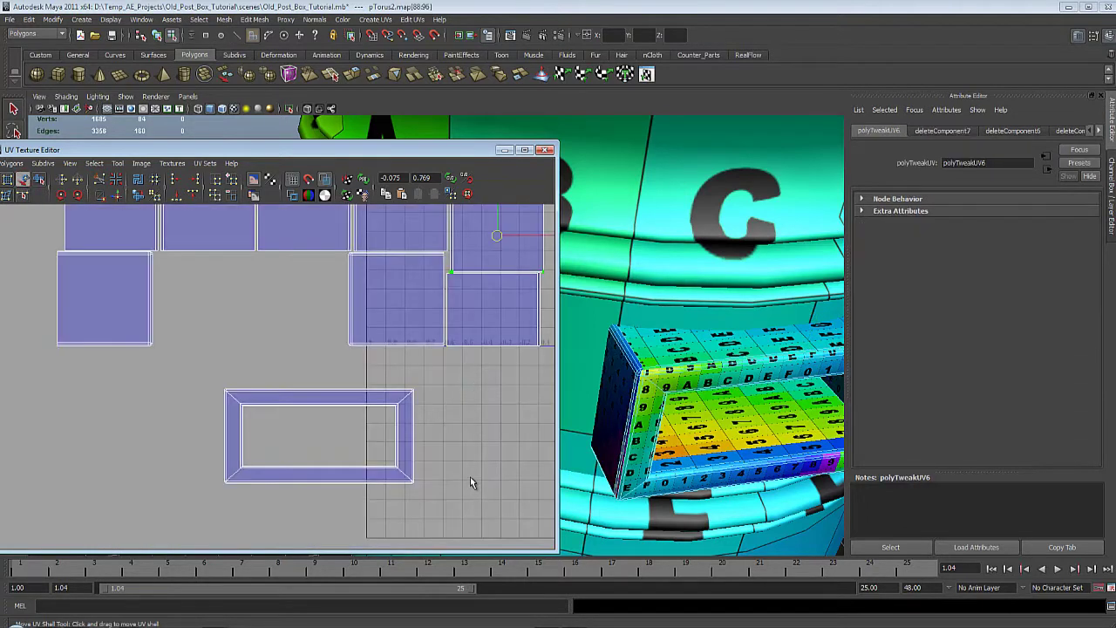
{"action": "middle_click_drag", "start_coordinate": [476, 476], "coordinate": [475, 627]}
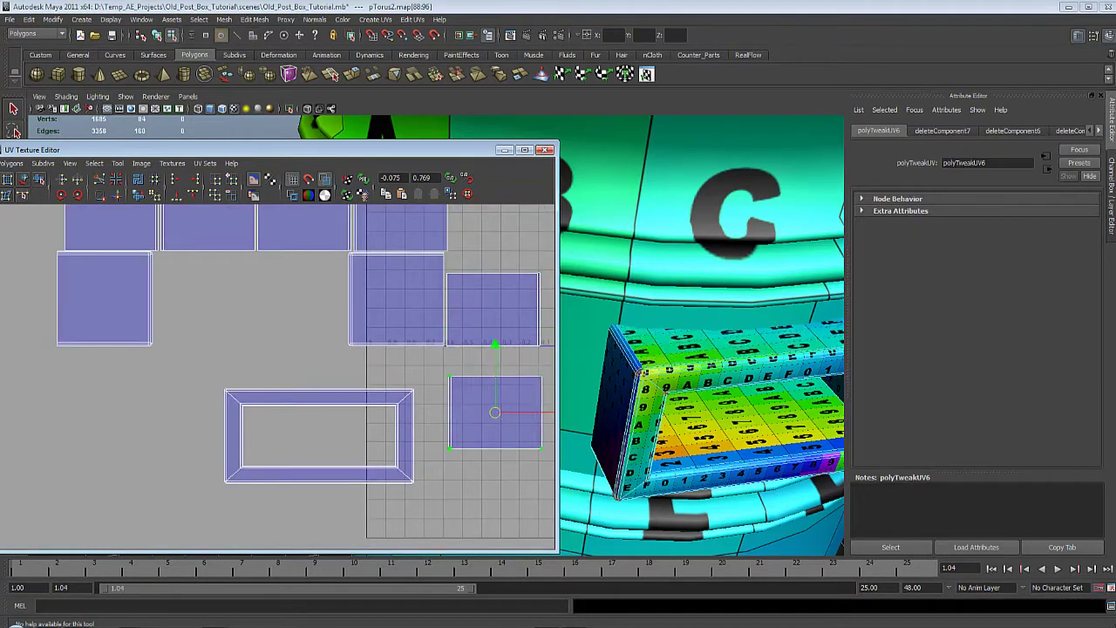
{"action": "middle_click_drag", "start_coordinate": [402, 401], "coordinate": [447, 375], "text": "alt"}
{"action": "left_click", "coordinate": [447, 374]}
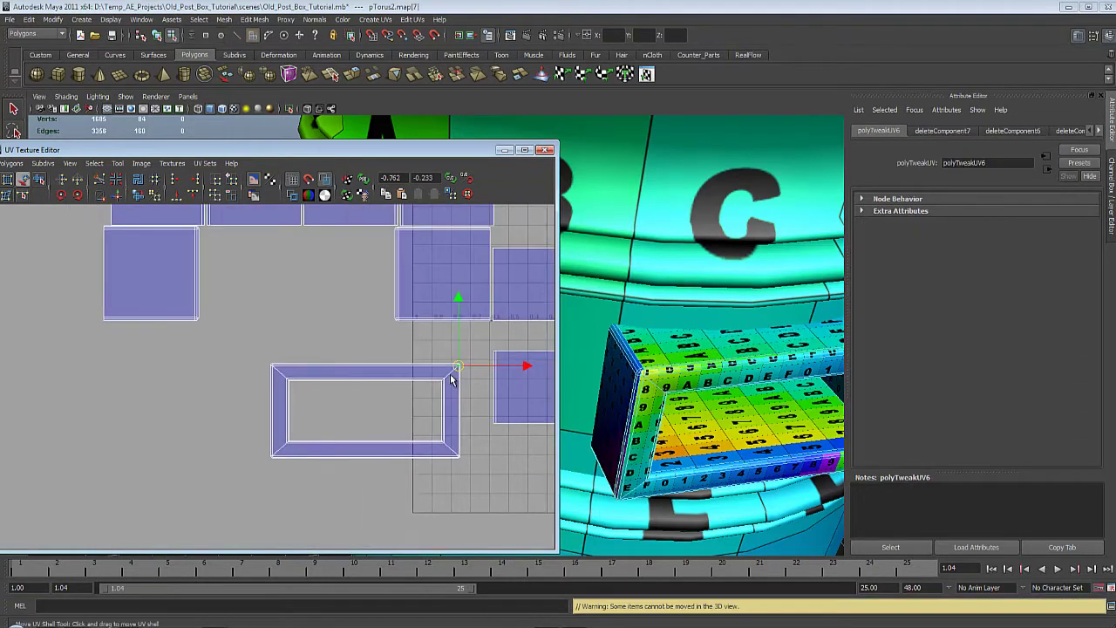
{"action": "left_click", "coordinate": [499, 357], "text": "shift"}
{"action": "middle_click_drag", "start_coordinate": [456, 367], "coordinate": [373, 463]}
{"action": "middle_click_drag", "start_coordinate": [420, 371], "coordinate": [429, 253], "text": "alt"}
{"action": "middle_click_drag", "start_coordinate": [429, 351], "coordinate": [440, 387]}
{"action": "scroll", "coordinate": [440, 393], "scroll_direction": "up", "scroll_amount": 2}
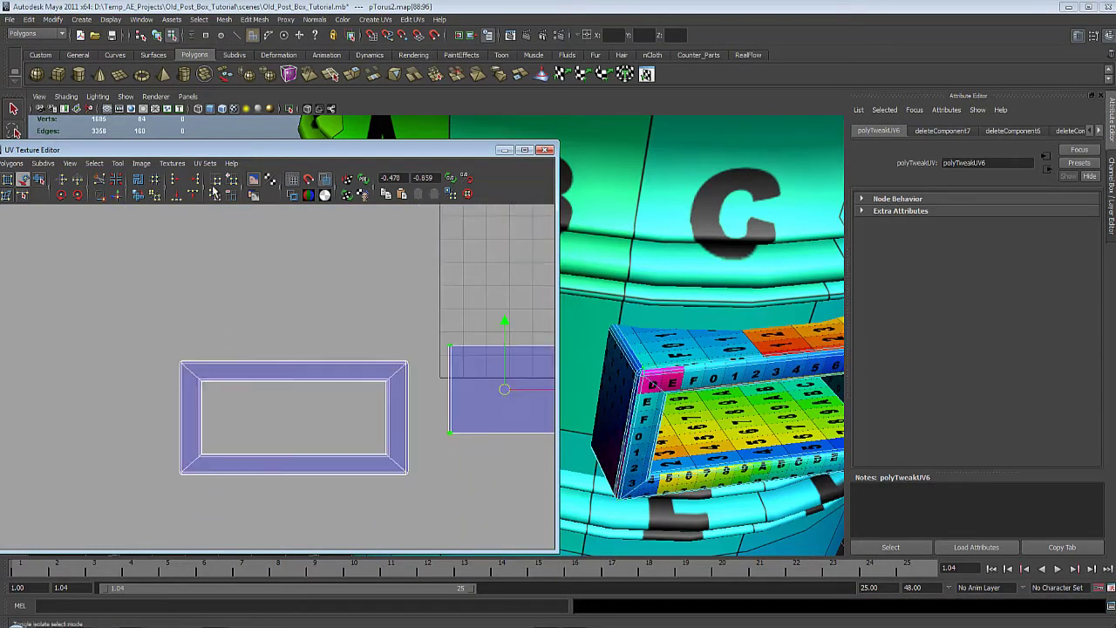
Rotate the top-face shell 90 degrees counterclockwise, place it above the front shell and scale it to match the front shell's width
{"action": "left_click", "coordinate": [62, 197]}
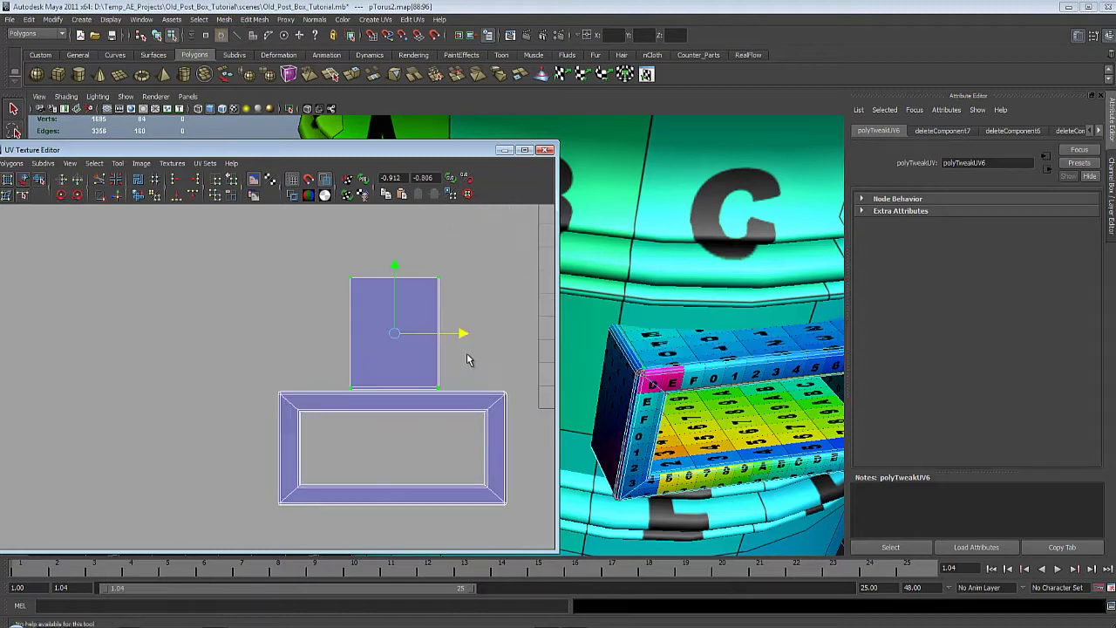
{"action": "key", "text": "r"}
{"action": "left_click_drag", "start_coordinate": [463, 338], "coordinate": [571, 405]}
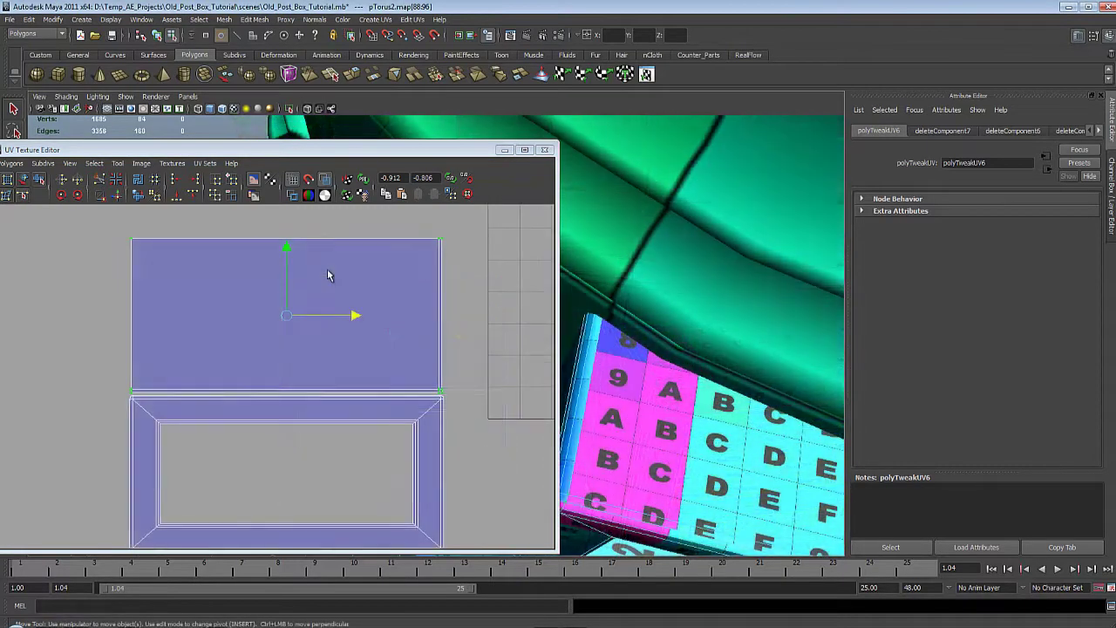
{"action": "key", "text": "r"}
{"action": "left_click", "coordinate": [288, 253]}
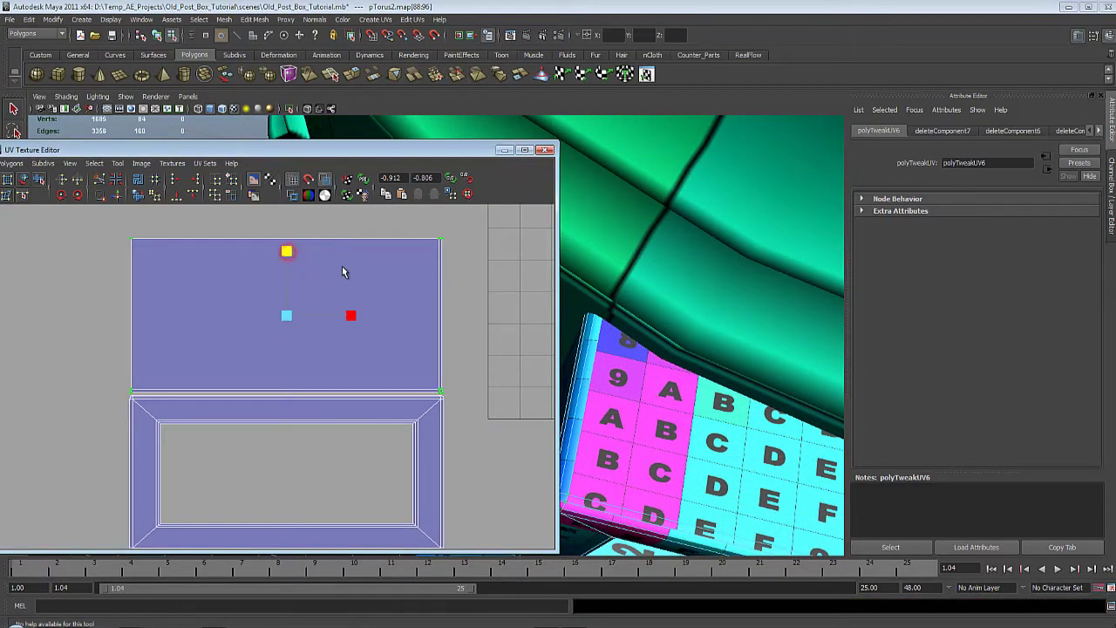
{"action": "middle_click_drag", "start_coordinate": [342, 272], "coordinate": [543, 320]}
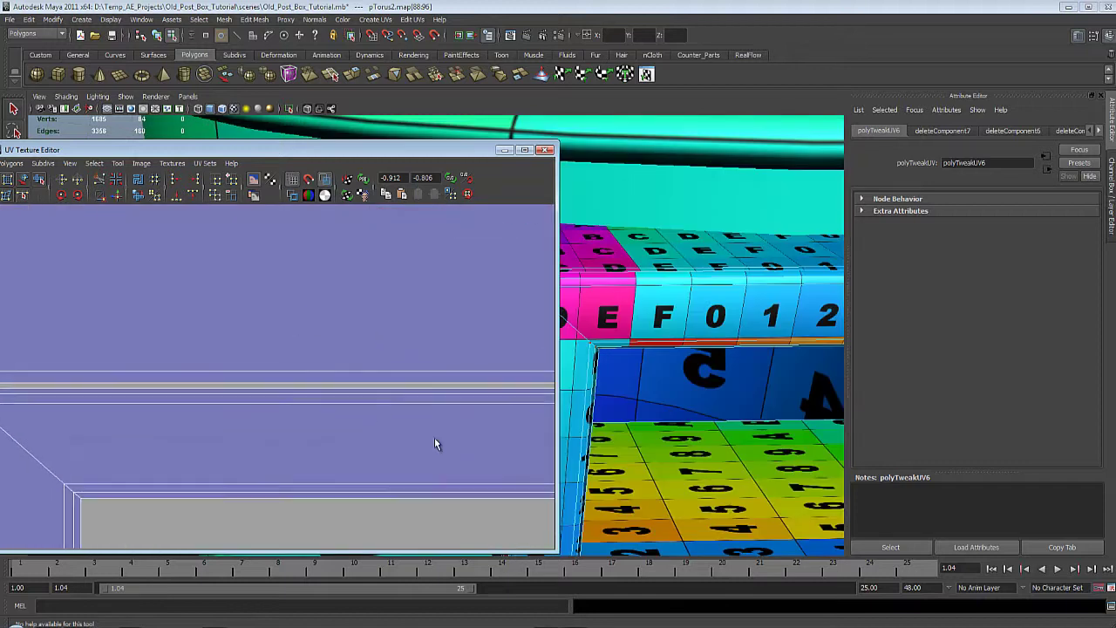
Select the long edge shared by the top-face and front shells and join them with Move and Sew UVs
{"action": "right_click_drag", "start_coordinate": [370, 386], "coordinate": [378, 363]}
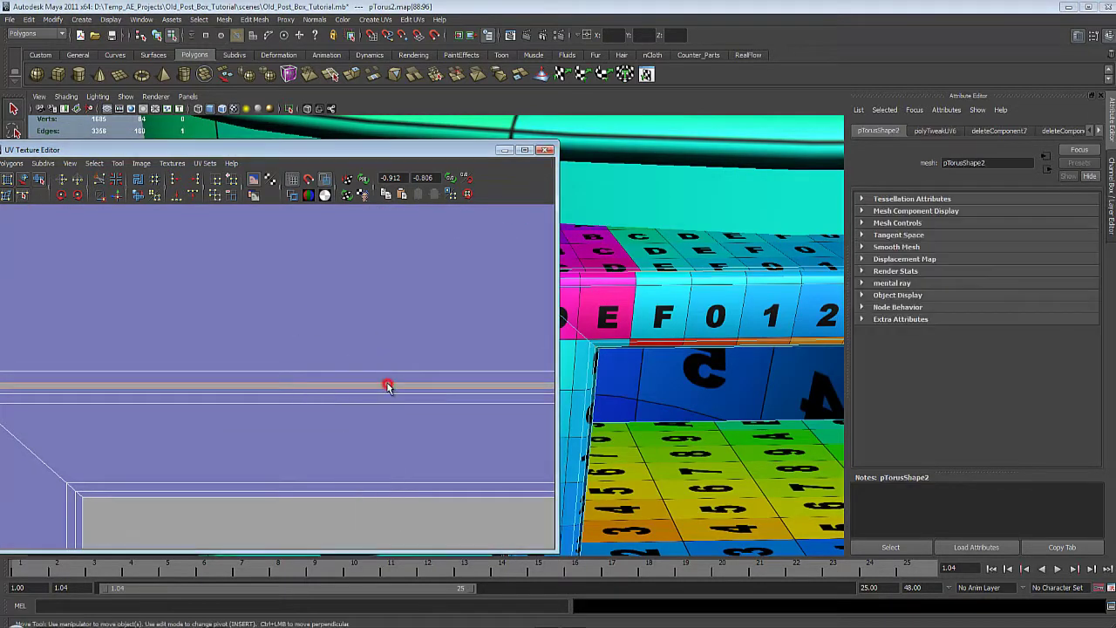
{"action": "left_click", "coordinate": [387, 387]}
{"action": "middle_click_drag", "start_coordinate": [269, 389], "coordinate": [517, 411], "text": "alt"}
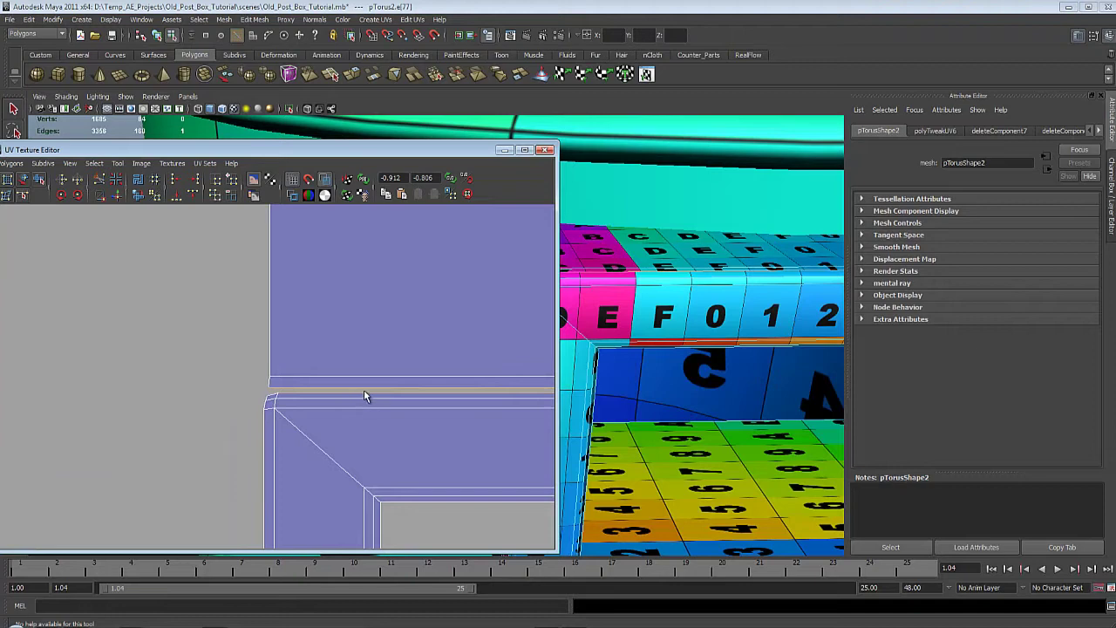
{"action": "middle_click_drag", "start_coordinate": [366, 395], "coordinate": [148, 392], "text": "alt"}
{"action": "right_click_drag", "start_coordinate": [148, 392], "coordinate": [309, 427], "text": "alt"}
{"action": "middle_click_drag", "start_coordinate": [523, 488], "coordinate": [277, 473], "text": "alt"}
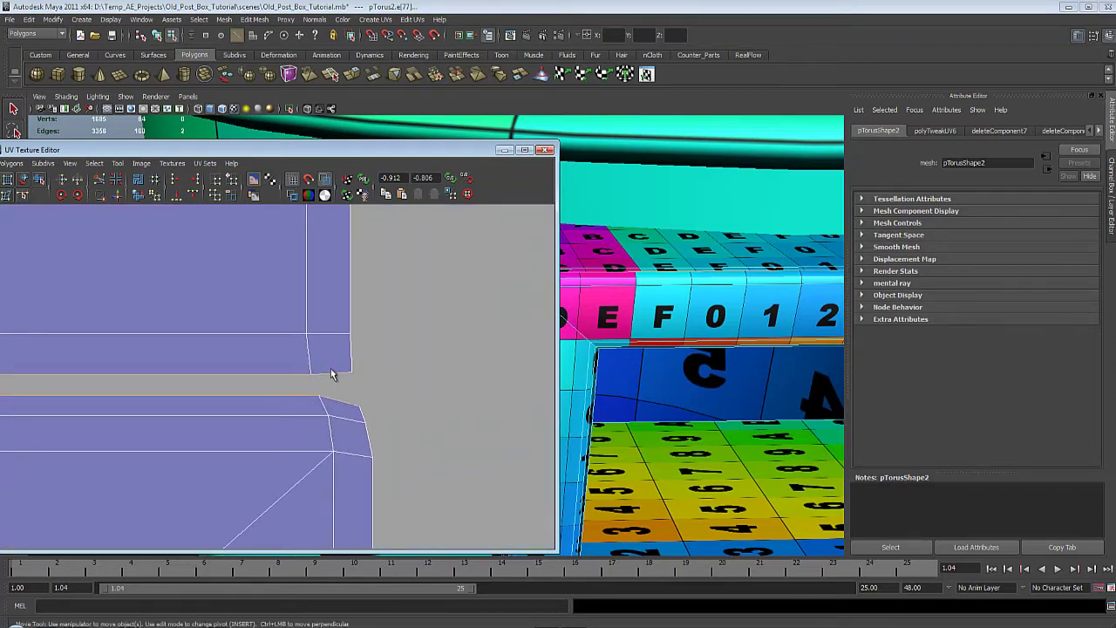
{"action": "right_click_drag", "start_coordinate": [331, 372], "coordinate": [328, 343], "text": "shift"}
{"action": "right_click_drag", "start_coordinate": [451, 423], "coordinate": [375, 401], "text": "alt"}
Select the outer side edge of the joined top face and look for the shell that shares it among the others
{"action": "left_click_drag", "start_coordinate": [646, 292], "coordinate": [732, 373], "text": "alt"}
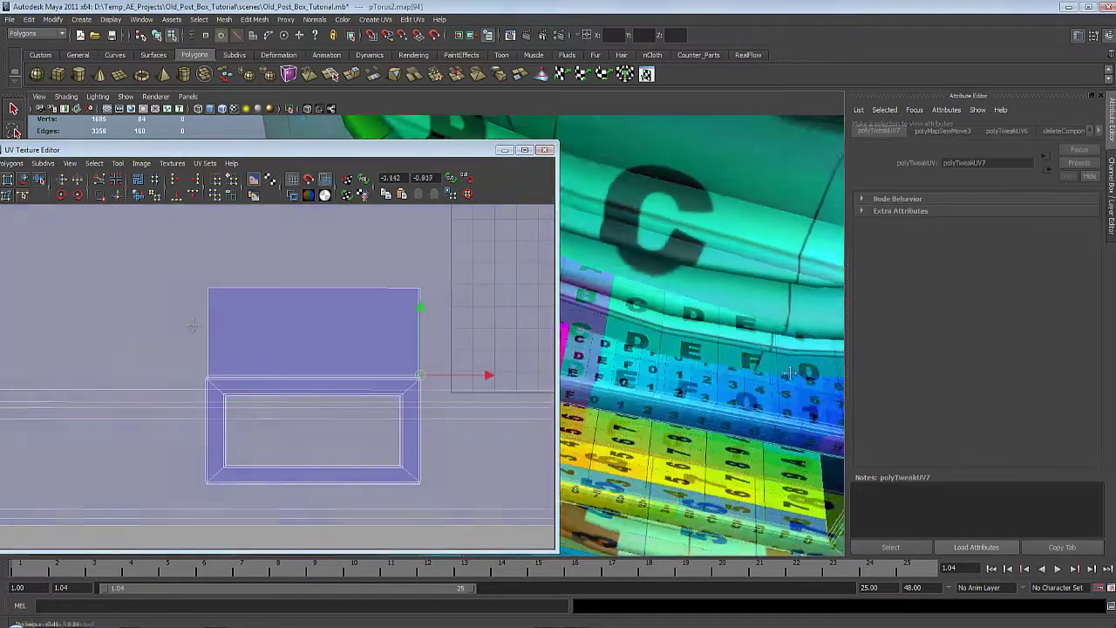
{"action": "left_click_drag", "start_coordinate": [698, 349], "coordinate": [628, 340], "text": "alt"}
{"action": "scroll", "coordinate": [525, 257], "scroll_direction": "up", "scroll_amount": 2}
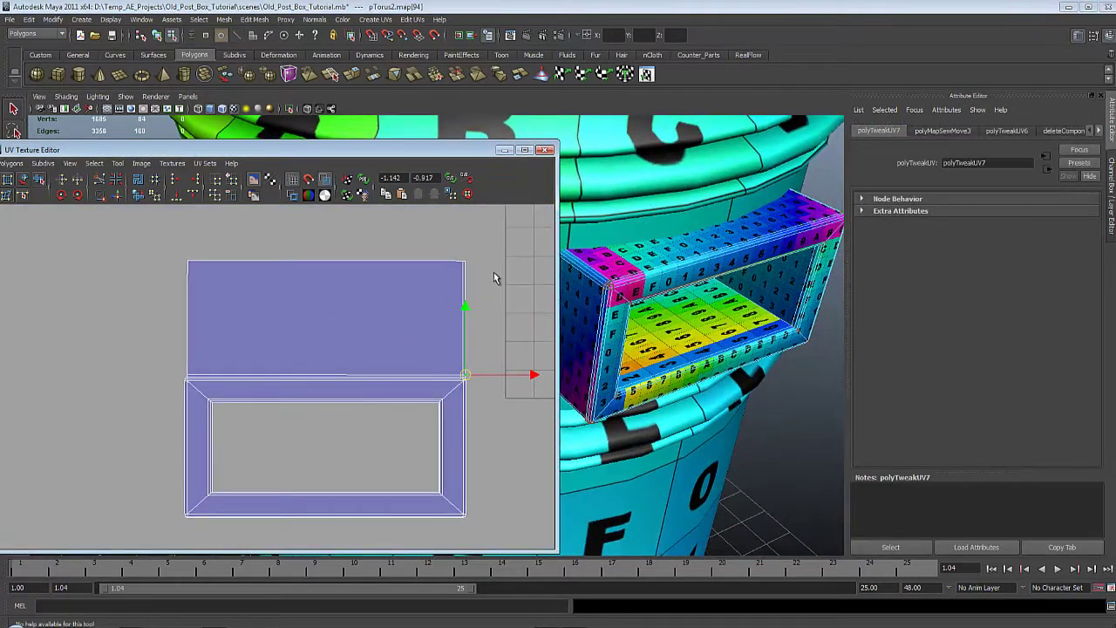
{"action": "middle_click_drag", "start_coordinate": [493, 273], "coordinate": [311, 248], "text": "alt"}
{"action": "scroll", "coordinate": [319, 306], "scroll_direction": "up", "scroll_amount": 3}
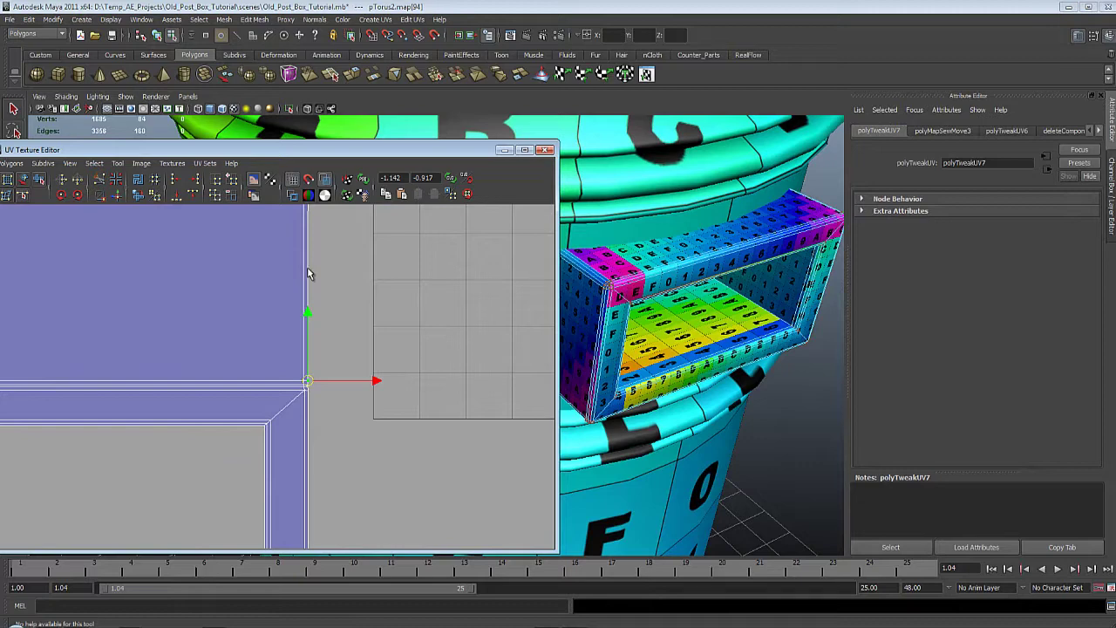
{"action": "right_click_drag", "start_coordinate": [307, 273], "coordinate": [315, 232]}
{"action": "left_click", "coordinate": [307, 236]}
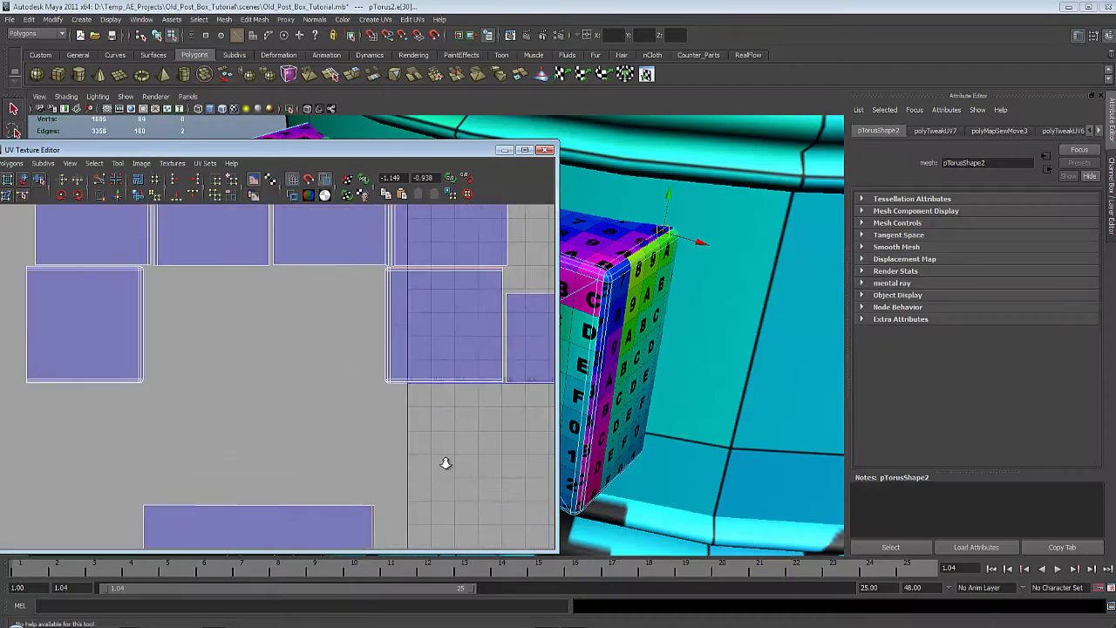
{"action": "right_click_drag", "start_coordinate": [445, 463], "coordinate": [463, 469], "text": "alt"}
{"action": "middle_click_drag", "start_coordinate": [446, 316], "coordinate": [256, 424], "text": "alt"}
{"action": "right_click_drag", "start_coordinate": [256, 424], "coordinate": [329, 458], "text": "alt"}
{"action": "middle_click_drag", "start_coordinate": [329, 459], "coordinate": [436, 439], "text": "alt"}
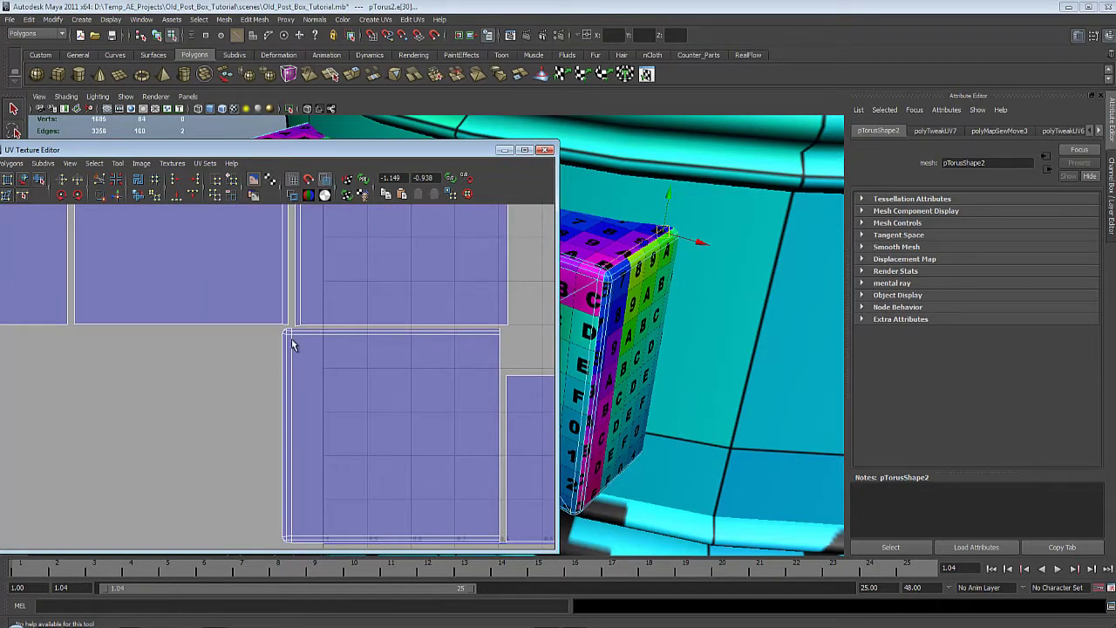
Move the matching side-face shell next to the joined top face and rotate it 90 degrees counterclockwise
{"action": "left_click", "coordinate": [24, 179]}
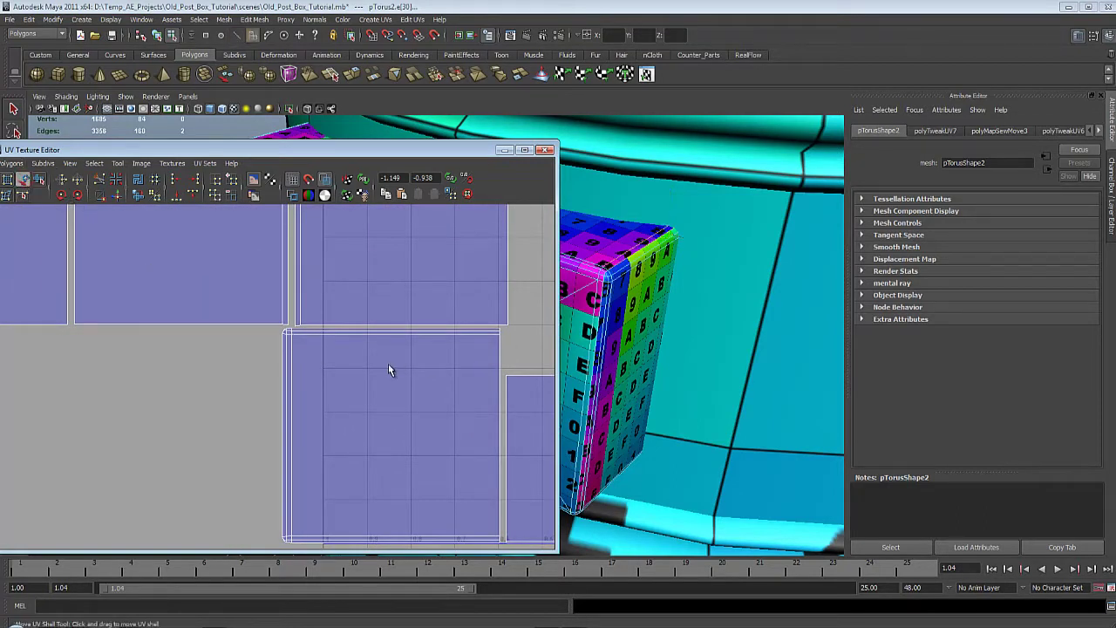
{"action": "left_click", "coordinate": [292, 334]}
{"action": "right_click_drag", "start_coordinate": [293, 334], "coordinate": [262, 368], "text": "alt"}
{"action": "middle_click_drag", "start_coordinate": [263, 368], "coordinate": [277, 114], "text": "alt"}
{"action": "middle_click_drag", "start_coordinate": [332, 262], "coordinate": [368, 489]}
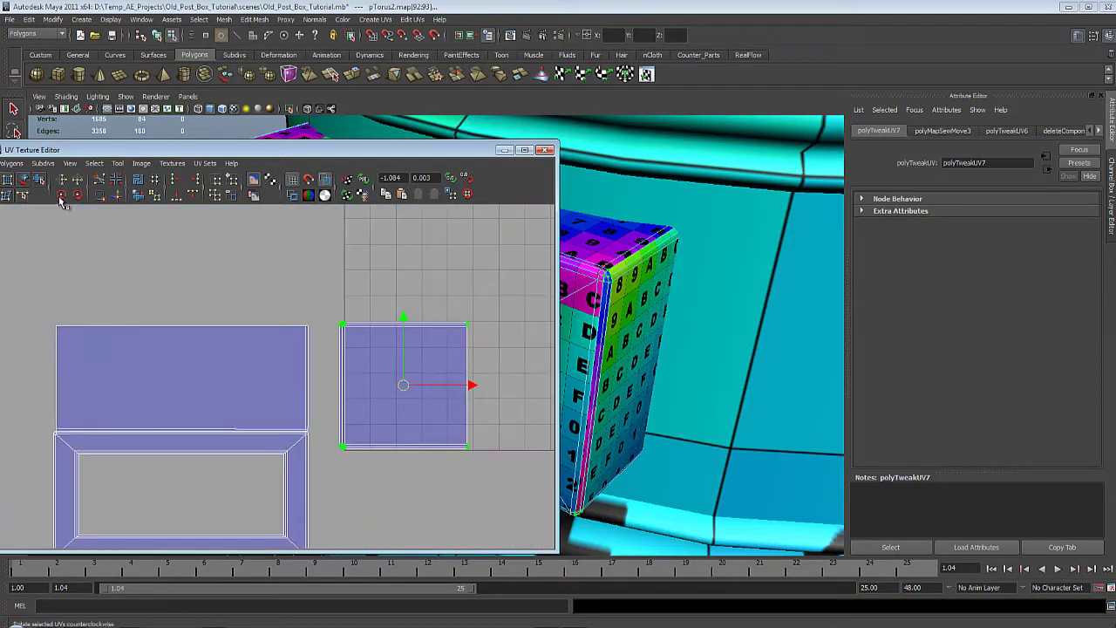
{"action": "left_click", "coordinate": [61, 197]}
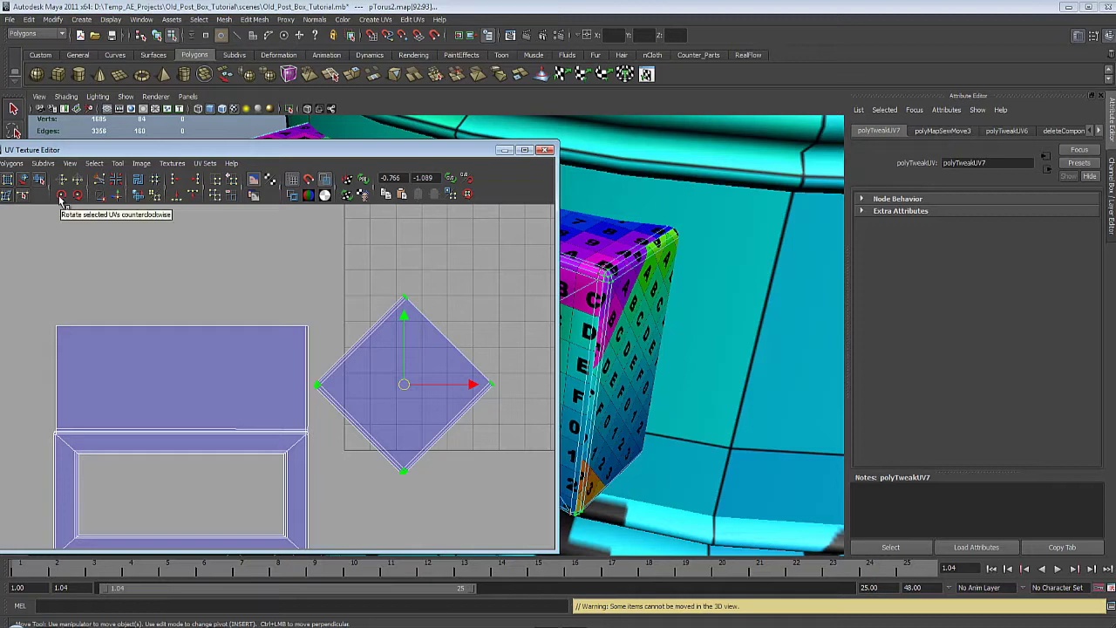
{"action": "left_click", "coordinate": [60, 197]}
{"action": "right_click_drag", "start_coordinate": [238, 296], "coordinate": [451, 359], "text": "alt"}
{"action": "middle_click_drag", "start_coordinate": [336, 342], "coordinate": [327, 305], "text": "alt"}
{"action": "right_click_drag", "start_coordinate": [328, 305], "coordinate": [228, 307], "text": "alt"}
Scale the side-face shell to the top face's height, stretch its width to even out the checker pattern, and align it beside the top face
{"action": "key", "text": "r"}
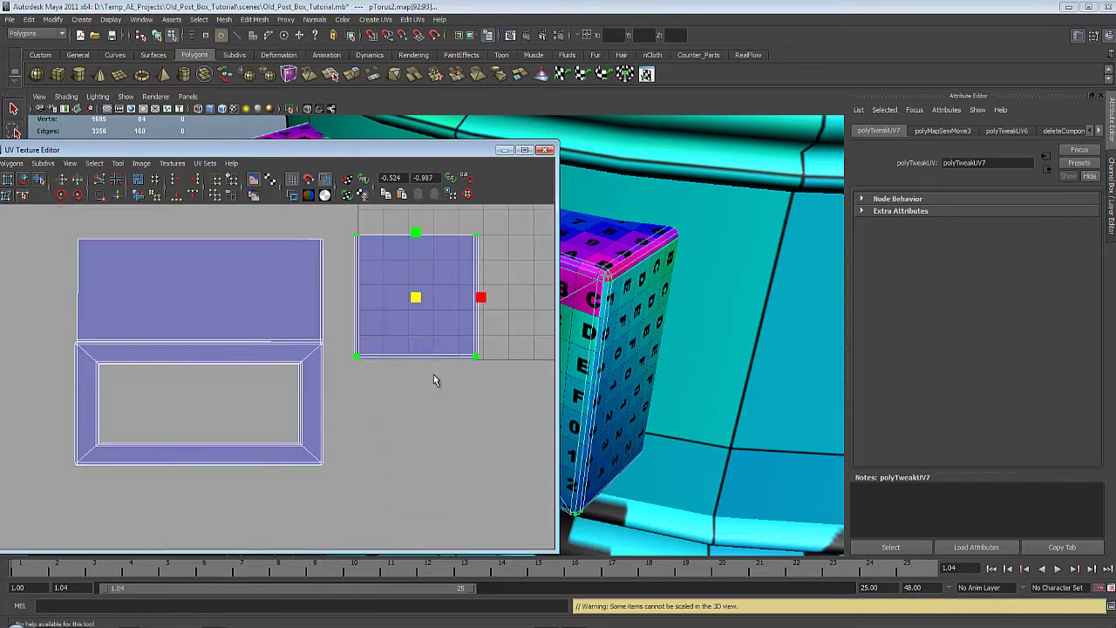
{"action": "middle_click_drag", "start_coordinate": [434, 375], "coordinate": [381, 373]}
{"action": "key", "text": "w"}
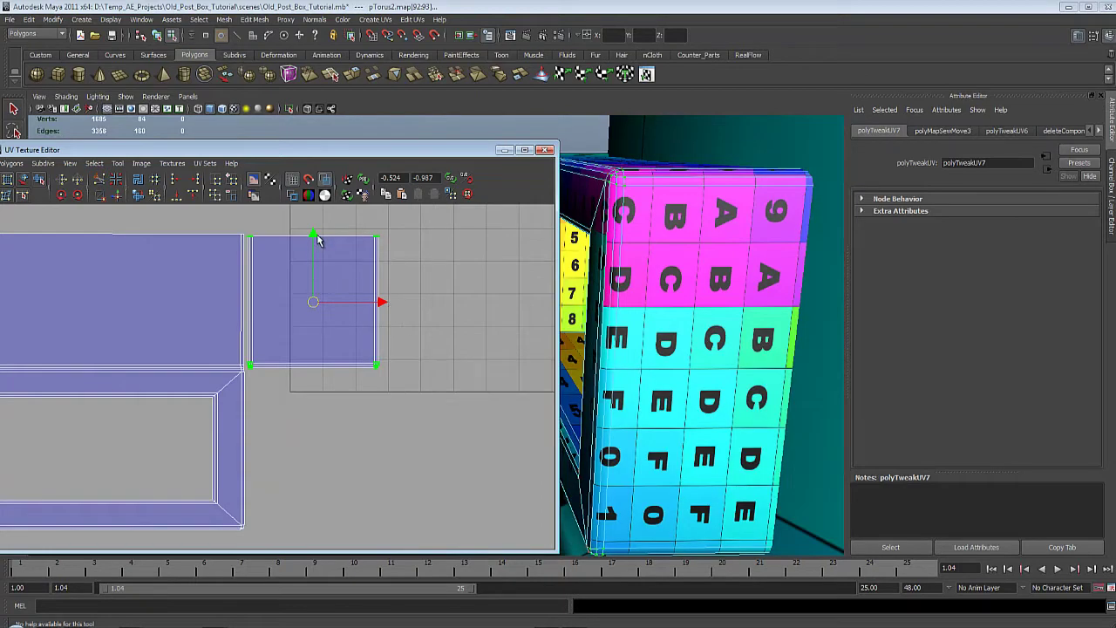
{"action": "left_click_drag", "start_coordinate": [318, 241], "coordinate": [378, 253]}
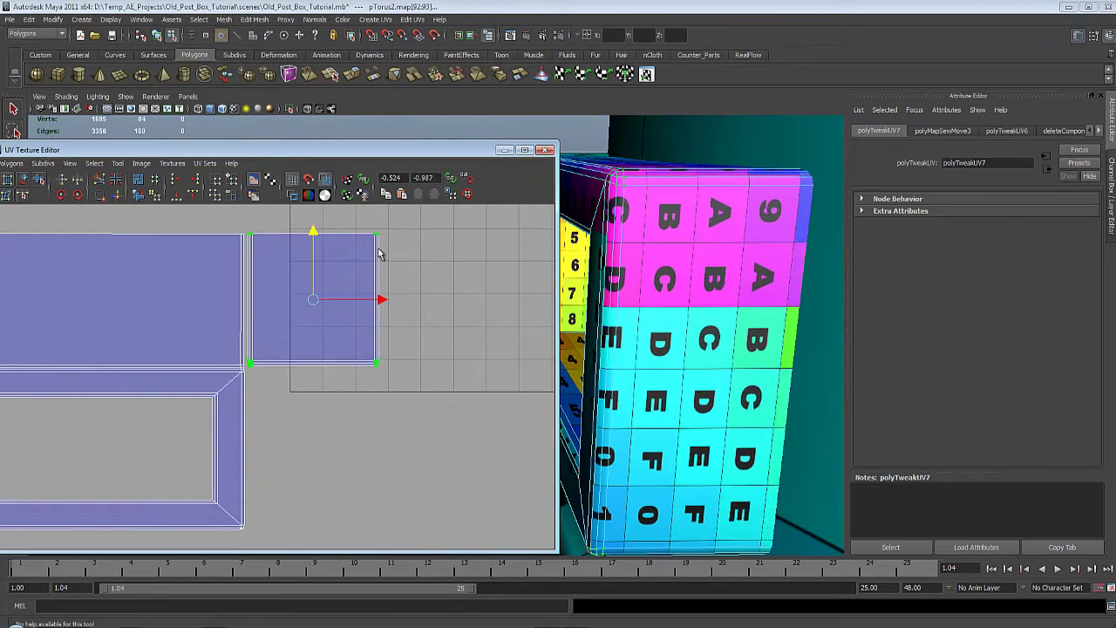
{"action": "key", "text": "r"}
{"action": "left_click", "coordinate": [380, 302]}
{"action": "middle_click_drag", "start_coordinate": [446, 262], "coordinate": [470, 265]}
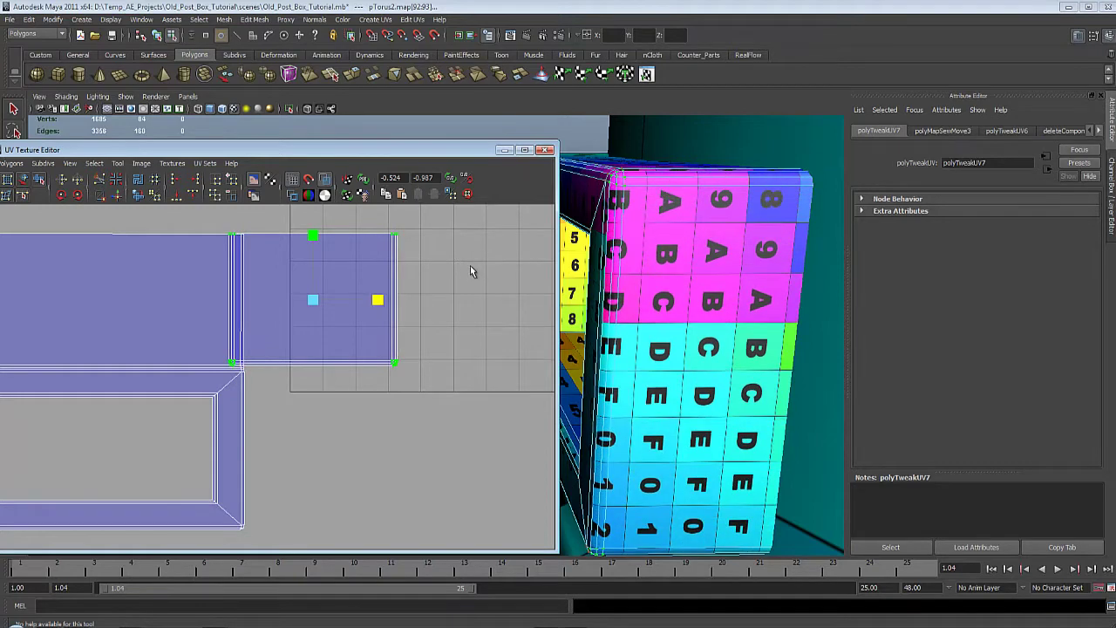
{"action": "key", "text": "w"}
{"action": "left_click", "coordinate": [380, 301]}
{"action": "middle_click_drag", "start_coordinate": [413, 292], "coordinate": [439, 295]}
{"action": "right_click_drag", "start_coordinate": [440, 294], "coordinate": [410, 362], "text": "alt"}
{"action": "scroll", "coordinate": [410, 363], "scroll_direction": "up", "scroll_amount": 2}
{"action": "middle_click_drag", "start_coordinate": [399, 236], "coordinate": [463, 297], "text": "alt"}
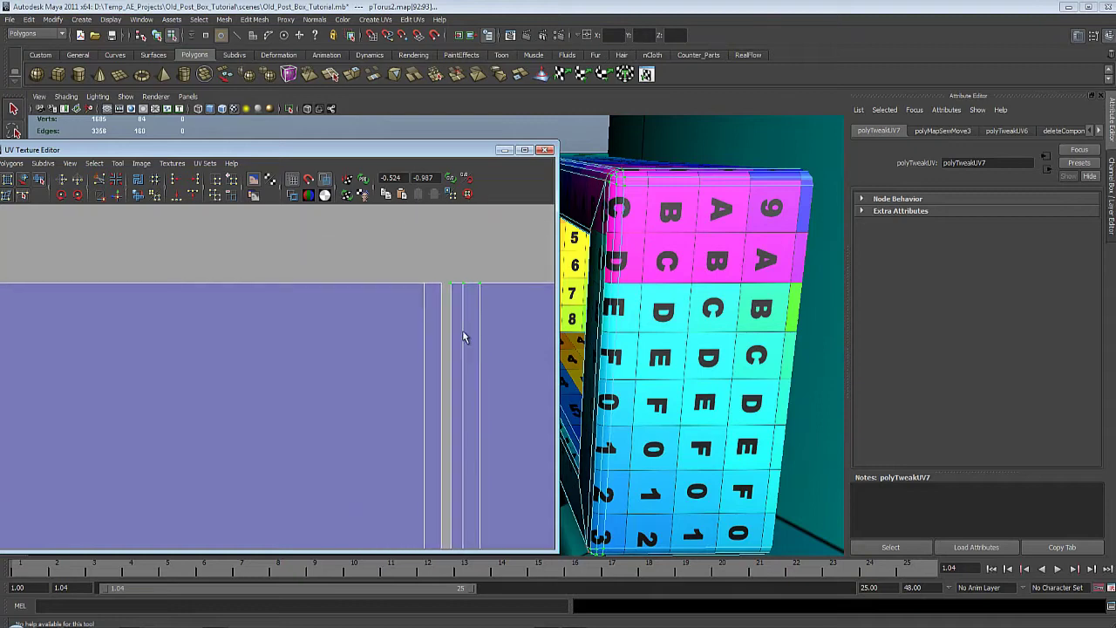
Select the edge shared by the top and side faces plus the short corner edges below it, and join them with Move and Sew UVs
{"action": "right_click_drag", "start_coordinate": [449, 321], "coordinate": [452, 295]}
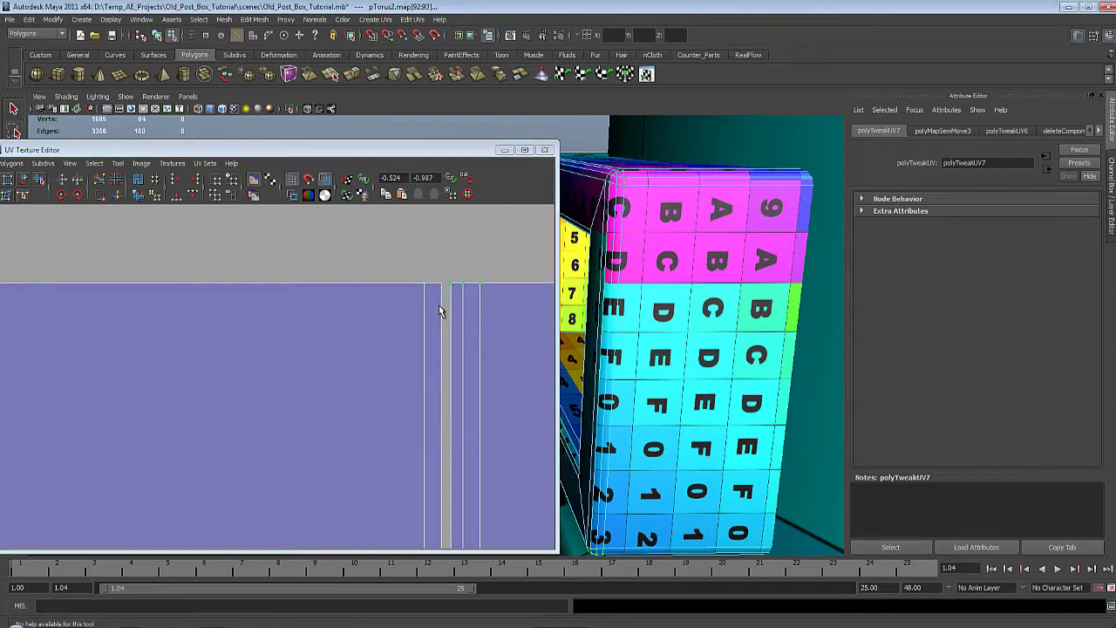
{"action": "left_click", "coordinate": [444, 307]}
{"action": "middle_click_drag", "start_coordinate": [433, 381], "coordinate": [403, 255], "text": "alt"}
{"action": "middle_click_drag", "start_coordinate": [442, 375], "coordinate": [426, 262], "text": "alt"}
{"action": "middle_click_drag", "start_coordinate": [460, 458], "coordinate": [388, 341], "text": "alt"}
{"action": "scroll", "coordinate": [390, 397], "scroll_direction": "up", "scroll_amount": 2}
{"action": "left_click", "coordinate": [379, 398], "text": "shift"}
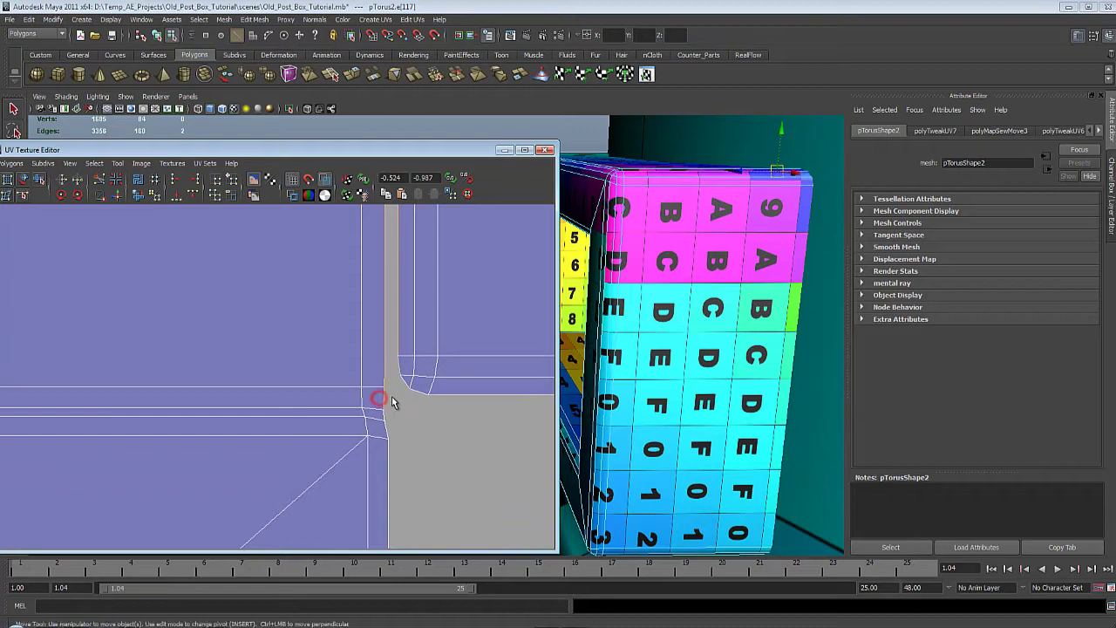
{"action": "left_click", "coordinate": [381, 414], "text": "shift"}
{"action": "right_click_drag", "start_coordinate": [446, 389], "coordinate": [446, 423], "text": "shift"}
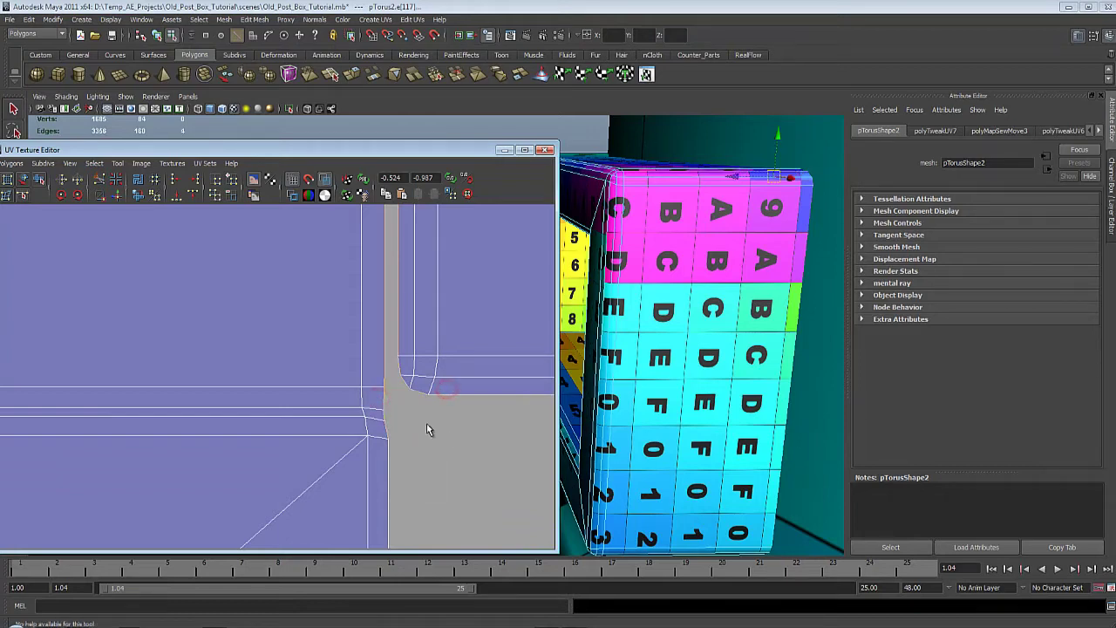
{"action": "left_click_drag", "start_coordinate": [463, 433], "coordinate": [463, 432], "text": "shift"}
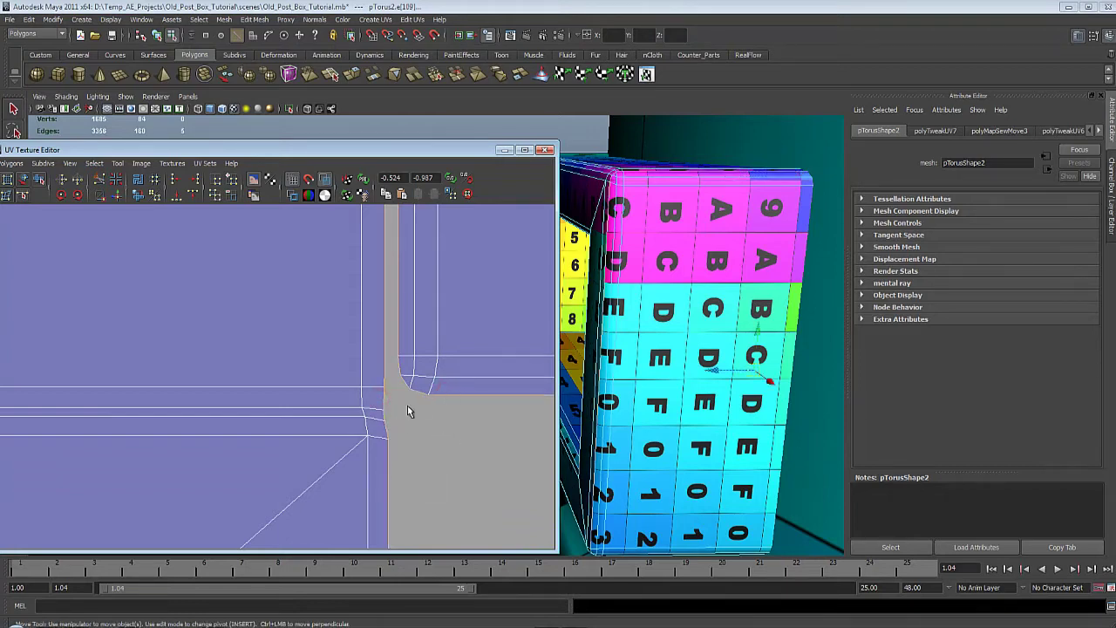
{"action": "left_click_drag", "start_coordinate": [445, 391], "coordinate": [450, 439], "text": "shift"}
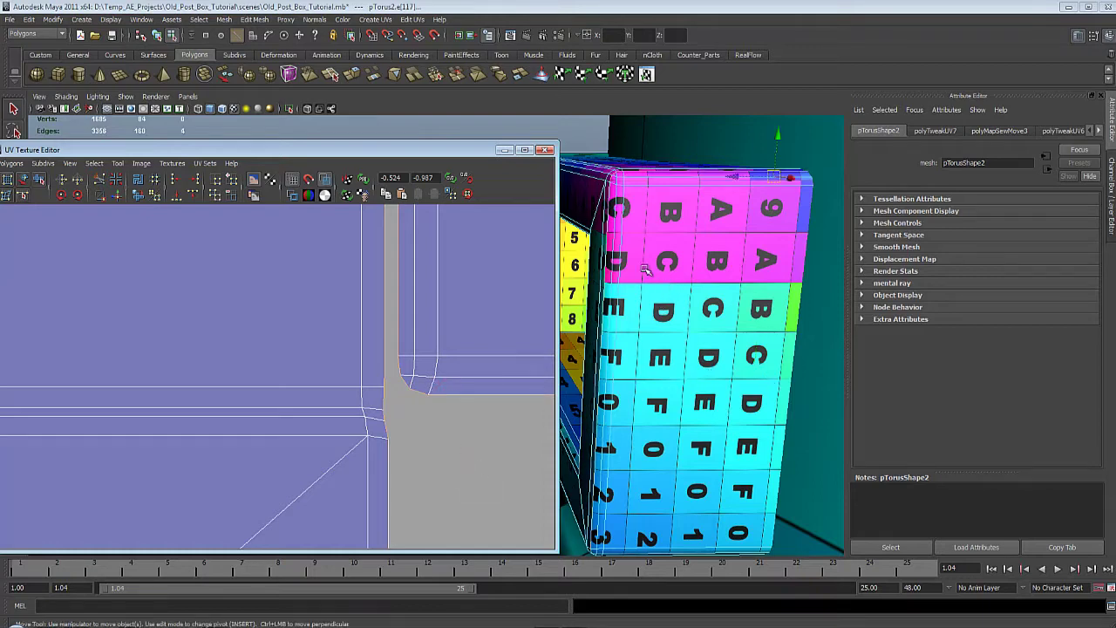
{"action": "right_click_drag", "start_coordinate": [394, 351], "coordinate": [392, 327], "text": "shift"}
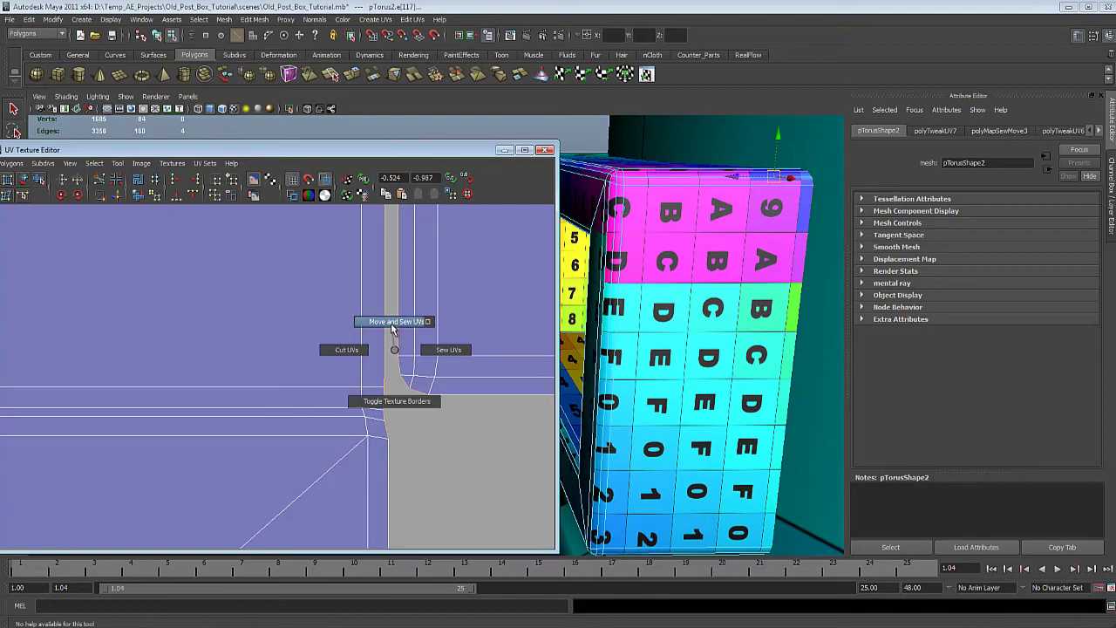
{"action": "right_click_drag", "start_coordinate": [392, 327], "coordinate": [392, 326], "text": "shift"}
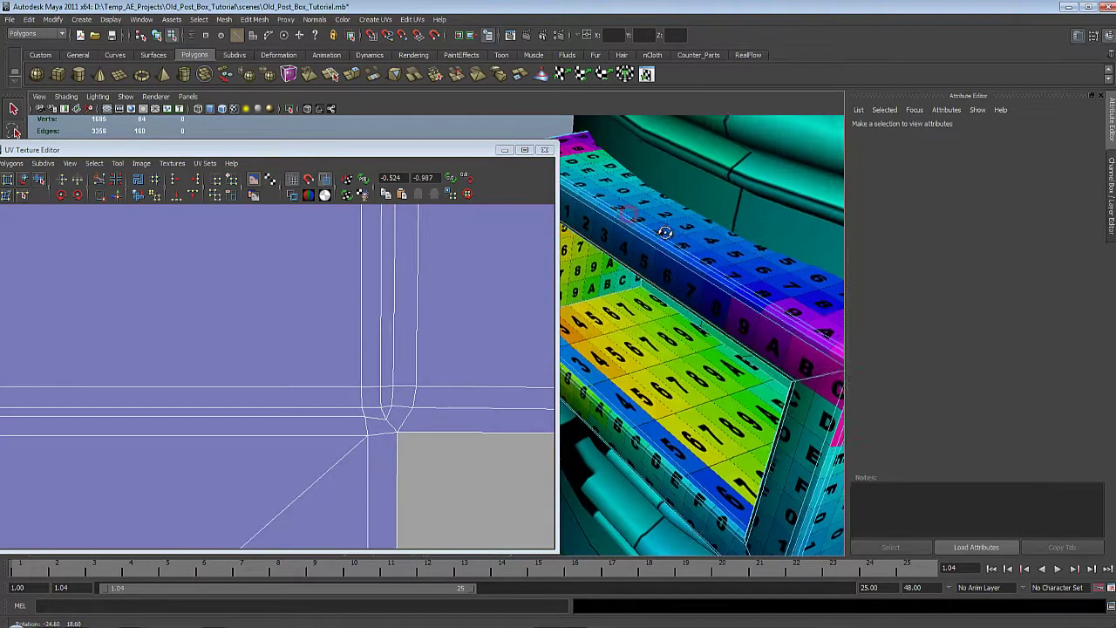
Move the top UVs of the joined side face so its upper border lines up with the top face
{"action": "left_click_drag", "start_coordinate": [665, 232], "coordinate": [651, 214], "text": "alt"}
{"action": "right_click_drag", "start_coordinate": [651, 214], "coordinate": [667, 268], "text": "alt"}
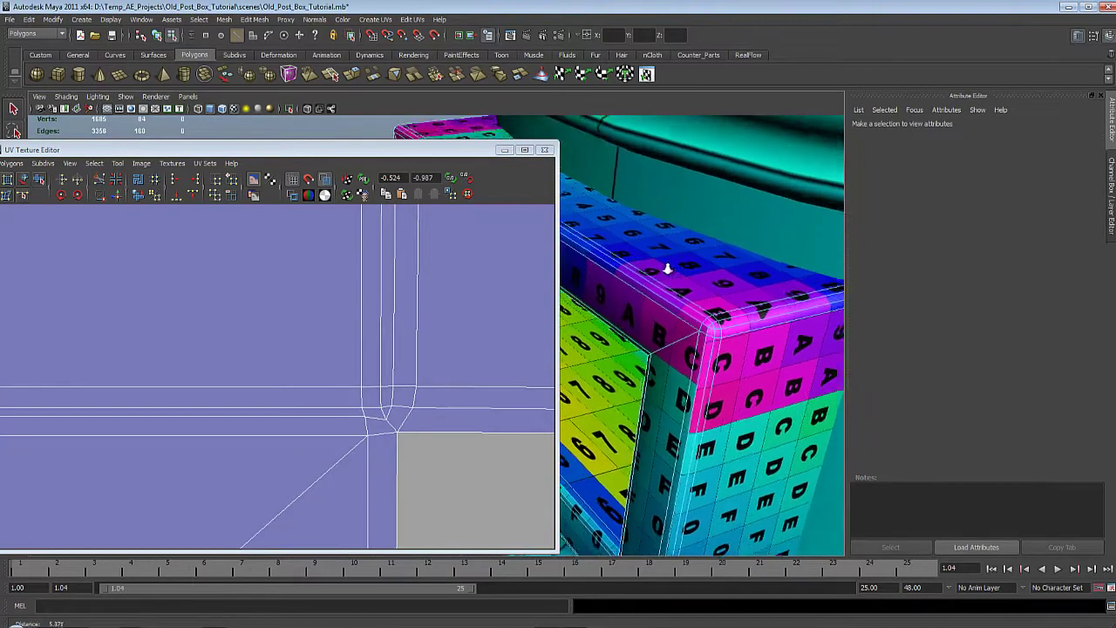
{"action": "left_click_drag", "start_coordinate": [263, 305], "coordinate": [538, 324]}
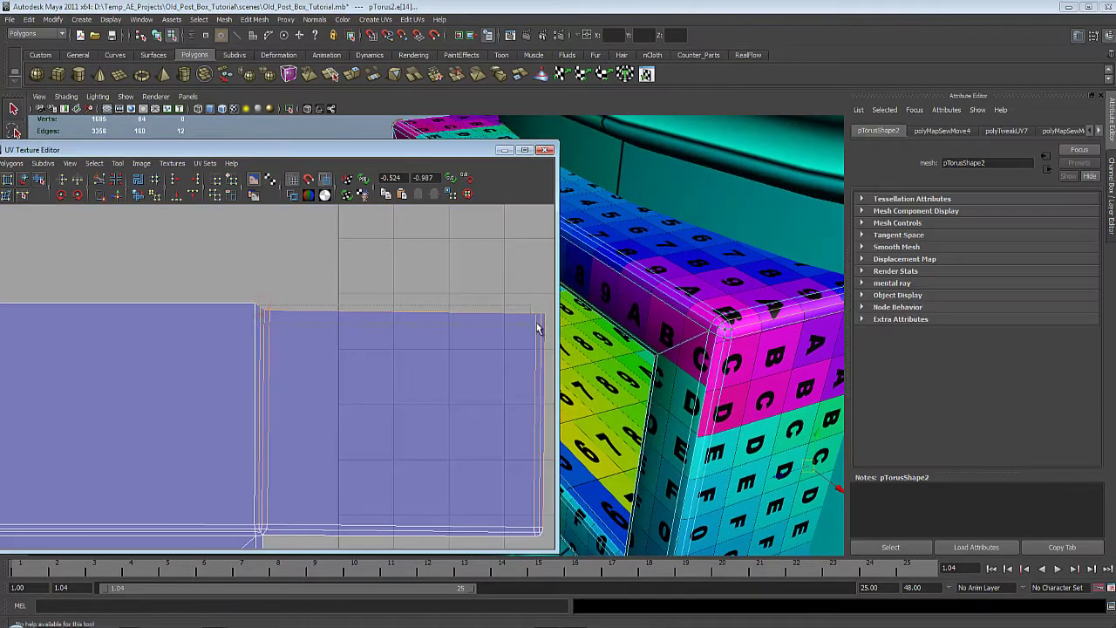
{"action": "key", "text": "ctrl+z"}
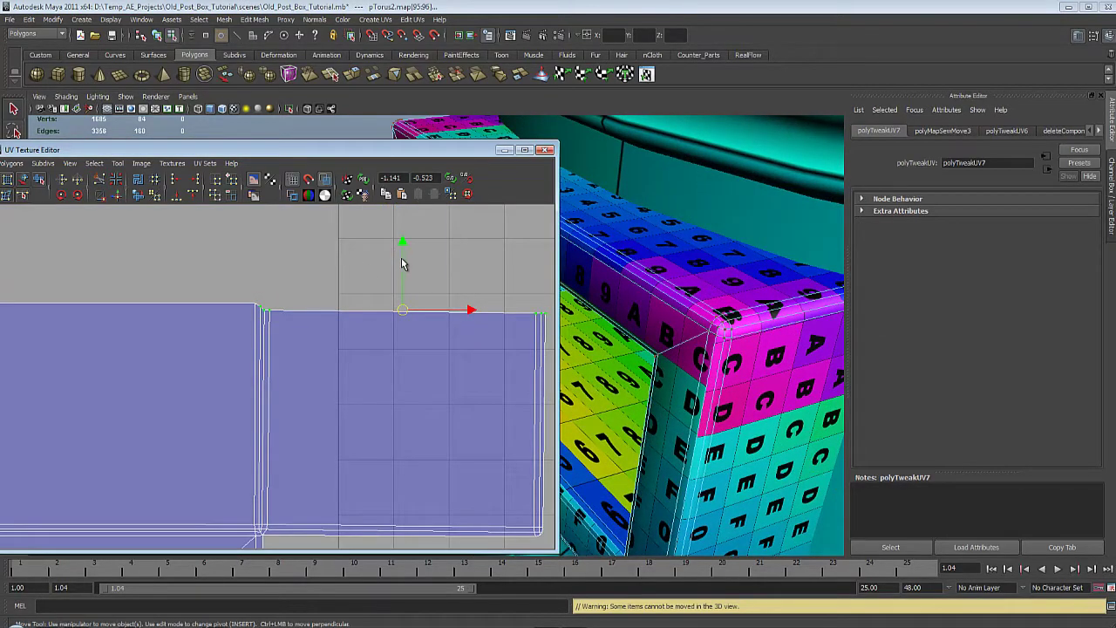
{"action": "left_click", "coordinate": [403, 260]}
{"action": "right_click_drag", "start_coordinate": [266, 274], "coordinate": [533, 463], "text": "alt"}
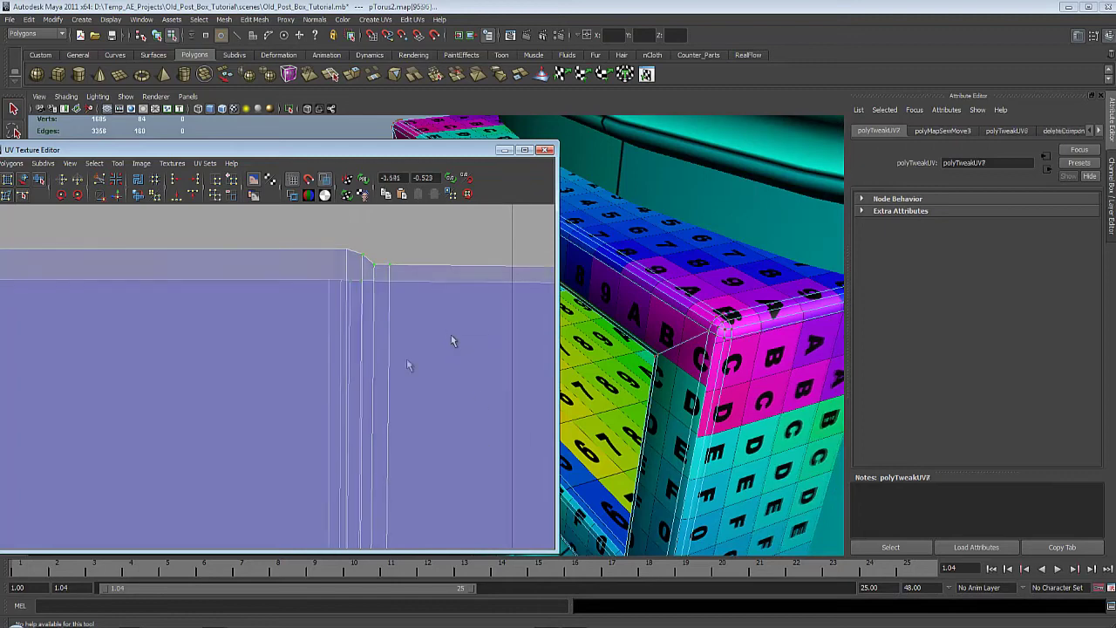
{"action": "right_click_drag", "start_coordinate": [453, 426], "coordinate": [200, 349], "text": "alt"}
{"action": "middle_click_drag", "start_coordinate": [454, 361], "coordinate": [505, 407], "text": "alt"}
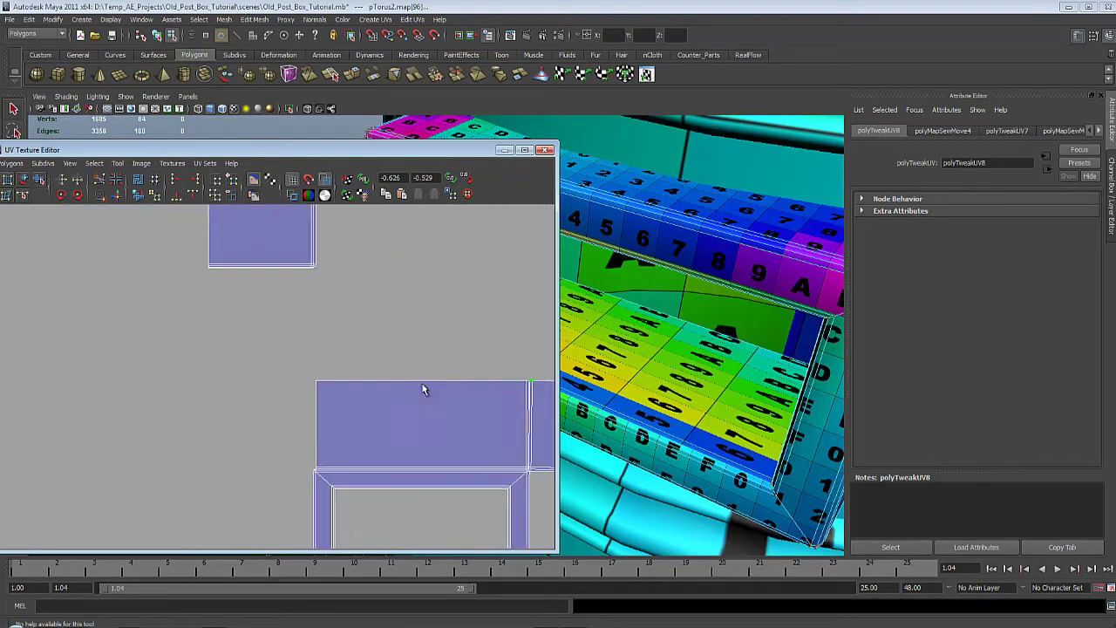
Select the opposite, still unjoined side edge of the top face and look for the shell that shares it
{"action": "left_click", "coordinate": [341, 418]}
{"action": "right_click_drag", "start_coordinate": [316, 401], "coordinate": [321, 368]}
{"action": "left_click", "coordinate": [312, 403]}
{"action": "right_click_drag", "start_coordinate": [396, 419], "coordinate": [218, 331], "text": "alt"}
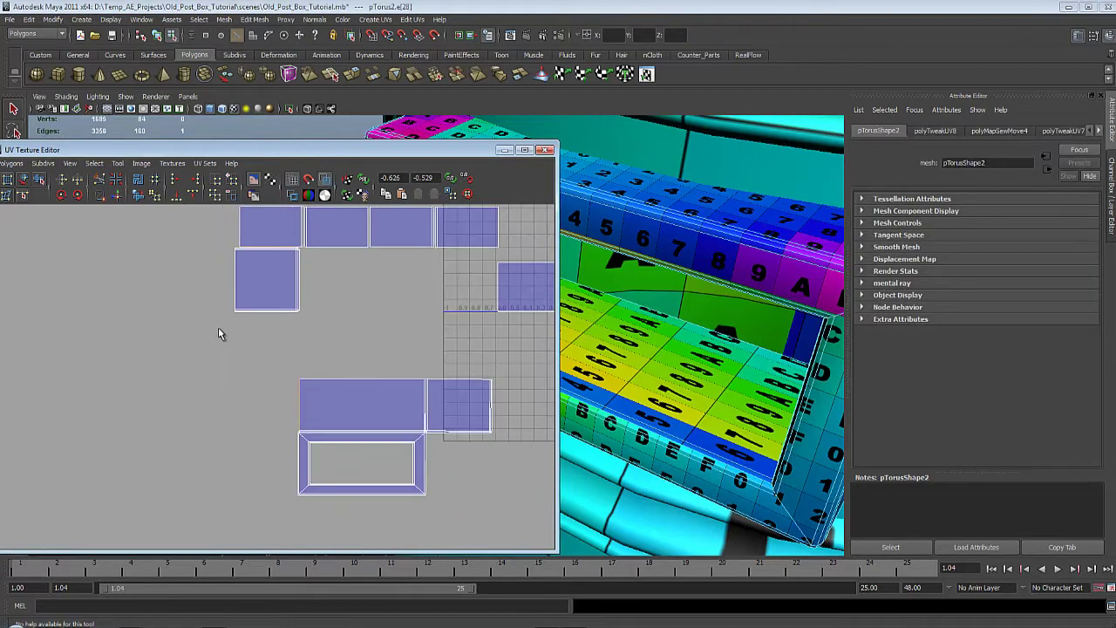
{"action": "middle_click_drag", "start_coordinate": [219, 331], "coordinate": [248, 415], "text": "alt"}
{"action": "right_click_drag", "start_coordinate": [247, 414], "coordinate": [516, 607], "text": "alt"}
{"action": "right_click_drag", "start_coordinate": [277, 338], "coordinate": [485, 434], "text": "alt"}
{"action": "middle_click_drag", "start_coordinate": [376, 338], "coordinate": [358, 450], "text": "alt"}
{"action": "right_click_drag", "start_coordinate": [311, 393], "coordinate": [542, 518], "text": "alt"}
{"action": "right_click_drag", "start_coordinate": [410, 439], "coordinate": [10, 256], "text": "alt"}
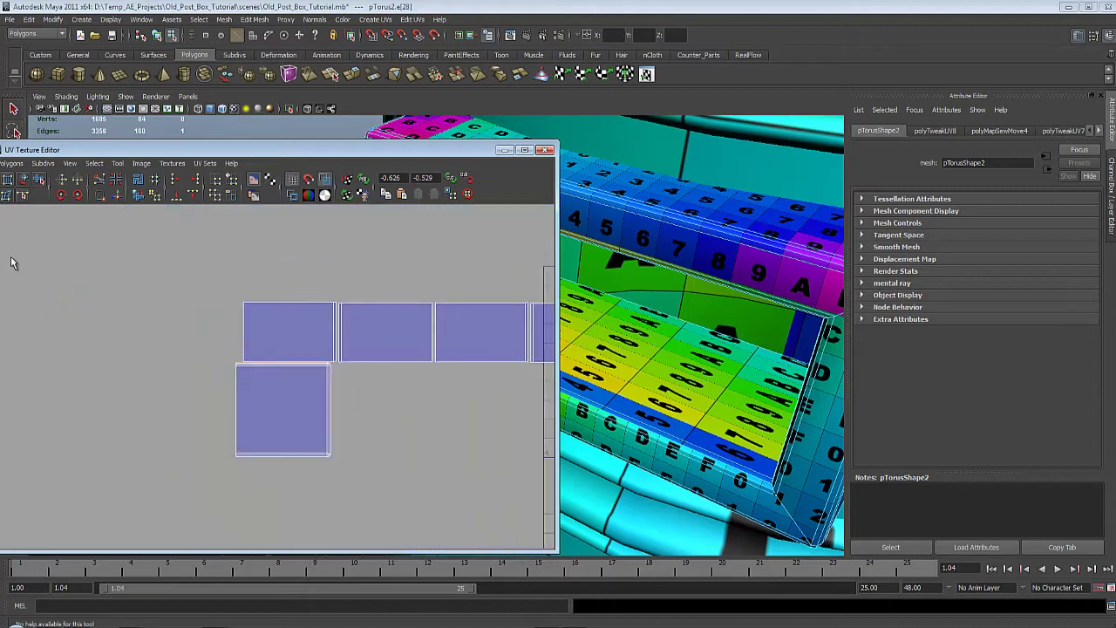
Move the matching second side-face shell next to the top face's free side and rotate it 90 degrees clockwise
{"action": "left_click", "coordinate": [24, 180]}
{"action": "left_click", "coordinate": [331, 367]}
{"action": "key", "text": "w"}
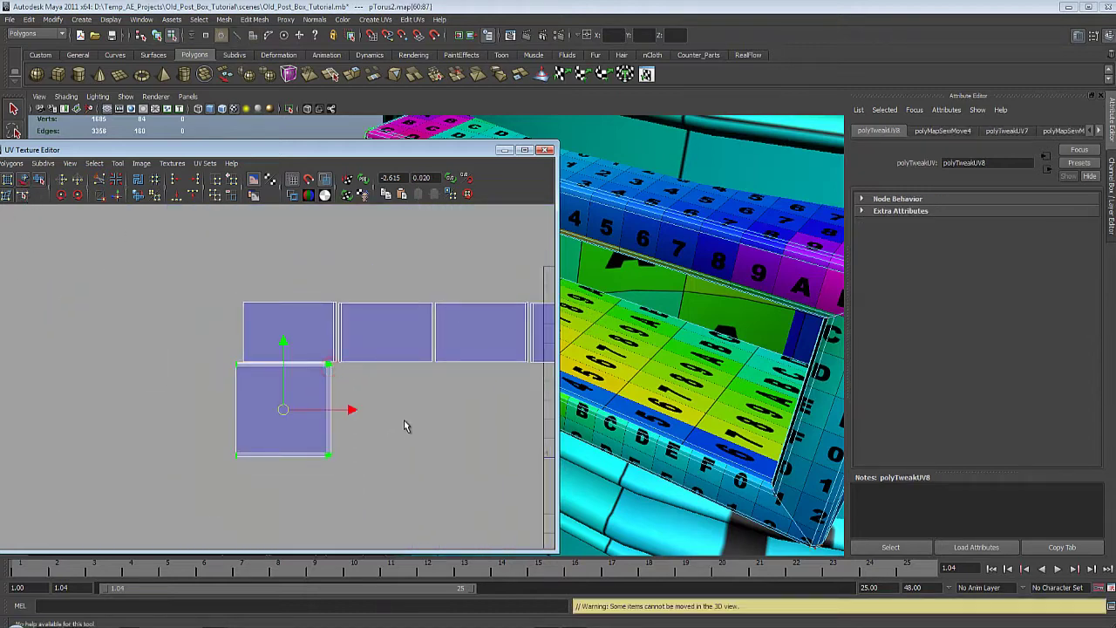
{"action": "middle_click_drag", "start_coordinate": [406, 424], "coordinate": [377, 506]}
{"action": "middle_click_drag", "start_coordinate": [388, 368], "coordinate": [452, 281], "text": "alt"}
{"action": "middle_click_drag", "start_coordinate": [474, 389], "coordinate": [454, 497]}
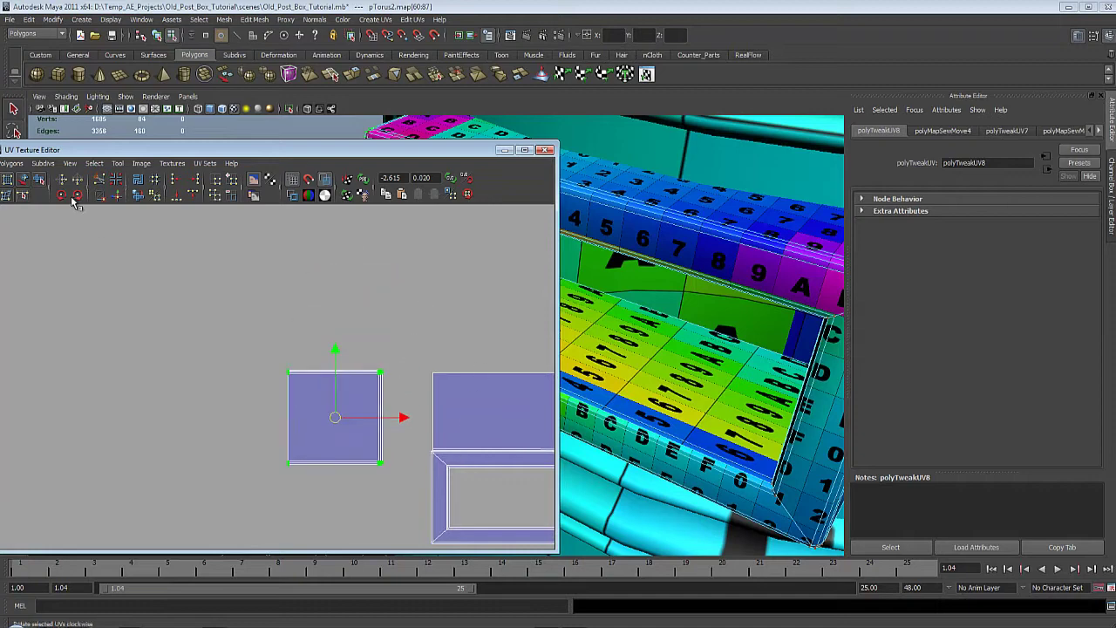
{"action": "left_click", "coordinate": [79, 195]}
{"action": "left_click", "coordinate": [79, 198]}
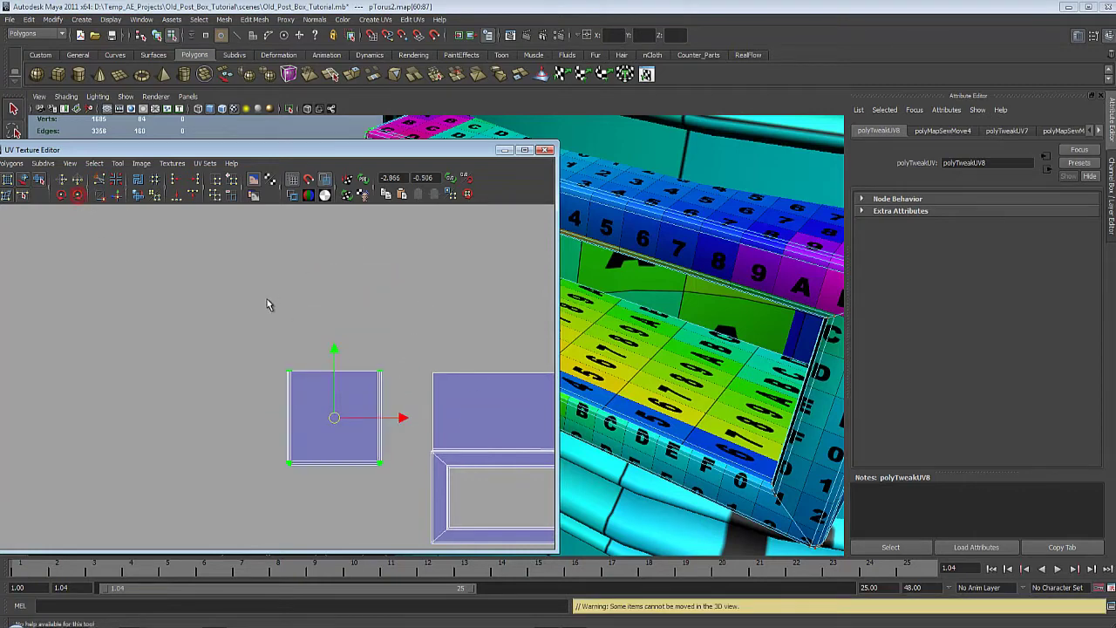
Scale the second side-face shell to the top face's height, widen it to even out the checker pattern, and align it with the free side
{"action": "scroll", "coordinate": [271, 301], "scroll_direction": "up", "scroll_amount": 4}
{"action": "middle_click_drag", "start_coordinate": [275, 300], "coordinate": [123, 233], "text": "alt"}
{"action": "scroll", "coordinate": [308, 374], "scroll_direction": "up", "scroll_amount": 2}
{"action": "left_click_drag", "start_coordinate": [718, 248], "coordinate": [493, 175], "text": "alt"}
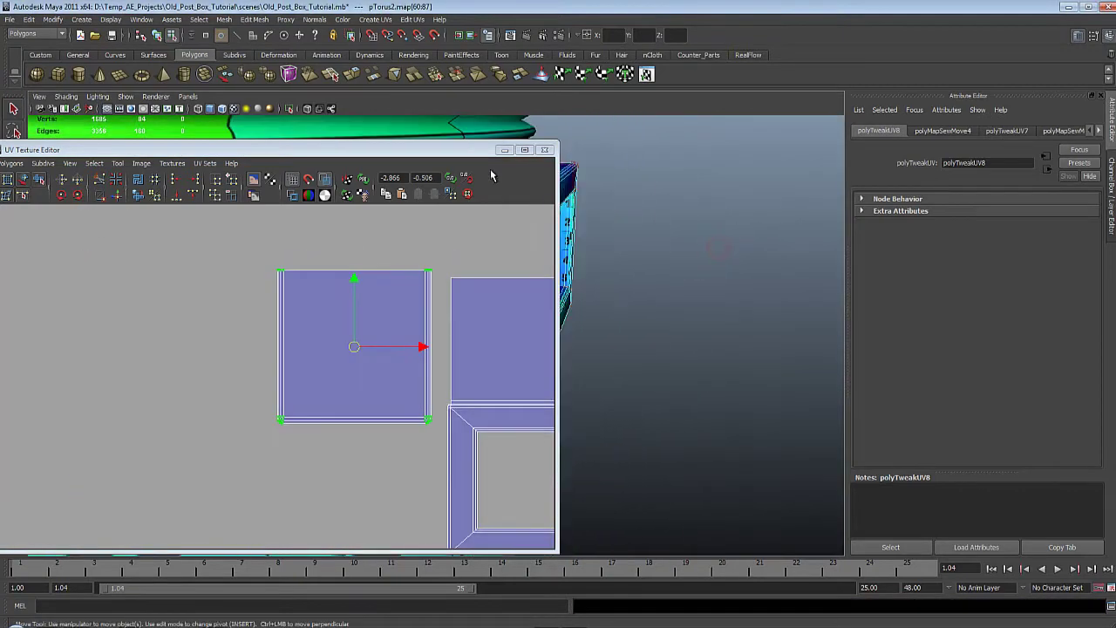
{"action": "left_click_drag", "start_coordinate": [695, 216], "coordinate": [677, 267], "text": "alt"}
{"action": "middle_click_drag", "start_coordinate": [678, 267], "coordinate": [612, 285], "text": "alt"}
{"action": "scroll", "coordinate": [612, 285], "scroll_direction": "up", "scroll_amount": 3}
{"action": "right_click_drag", "start_coordinate": [611, 285], "coordinate": [683, 337], "text": "alt"}
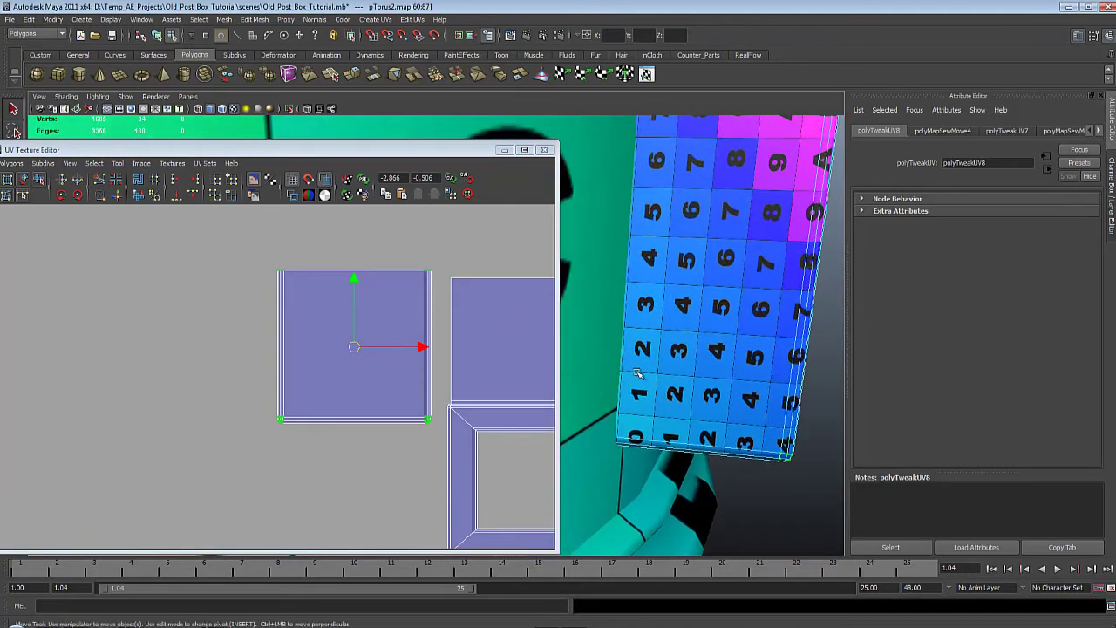
{"action": "middle_click_drag", "start_coordinate": [566, 318], "coordinate": [477, 313], "text": "alt"}
{"action": "key", "text": "r"}
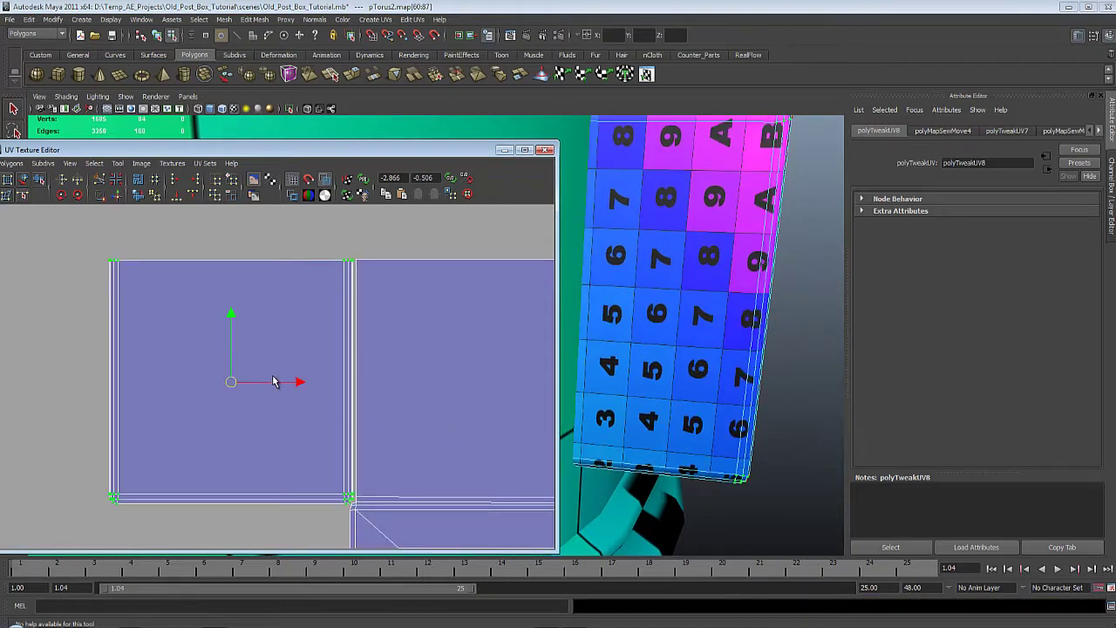
{"action": "key", "text": "r"}
{"action": "middle_click_drag", "start_coordinate": [368, 329], "coordinate": [390, 332]}
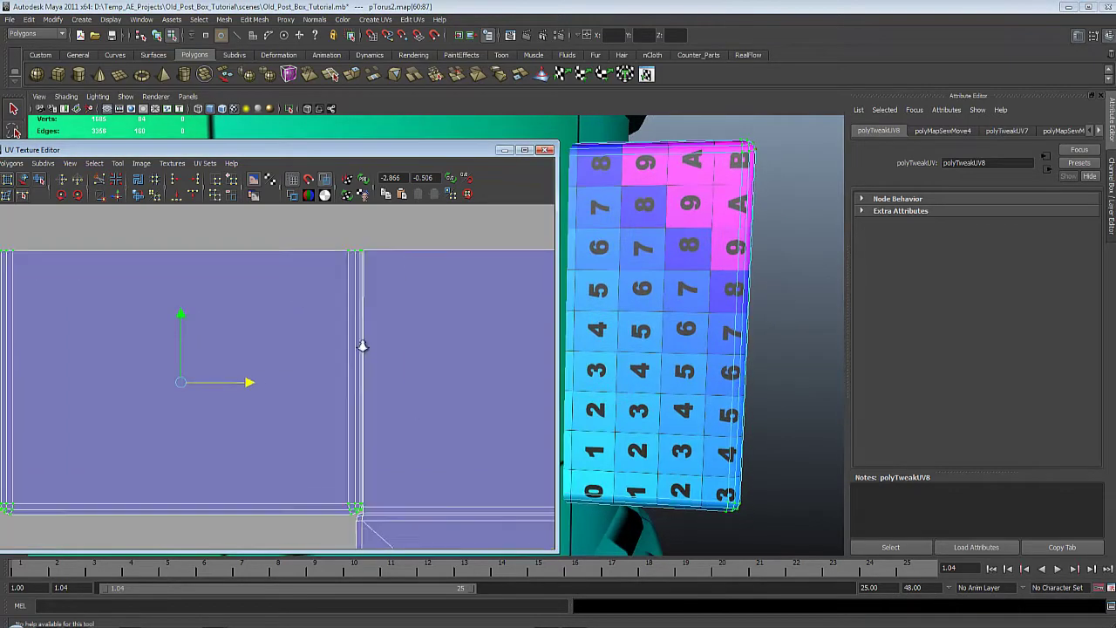
{"action": "right_click_drag", "start_coordinate": [363, 346], "coordinate": [453, 317], "text": "alt"}
{"action": "middle_click_drag", "start_coordinate": [452, 316], "coordinate": [399, 441], "text": "alt"}
{"action": "right_click_drag", "start_coordinate": [255, 436], "coordinate": [338, 428], "text": "alt"}
{"action": "middle_click_drag", "start_coordinate": [234, 369], "coordinate": [321, 347], "text": "alt"}
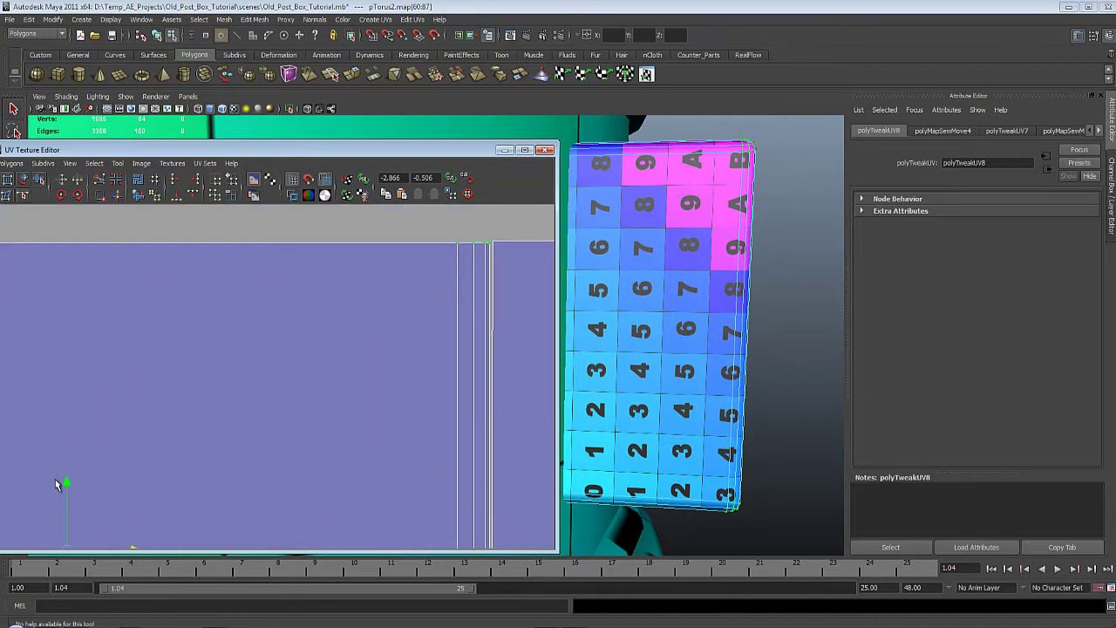
Select the edge shared by the top face and second side face plus the short corner edge below, and join them with Move and Sew UVs
{"action": "middle_click_drag", "start_coordinate": [490, 305], "coordinate": [322, 346], "text": "alt"}
{"action": "right_click_drag", "start_coordinate": [323, 345], "coordinate": [328, 314]}
{"action": "left_click", "coordinate": [321, 317]}
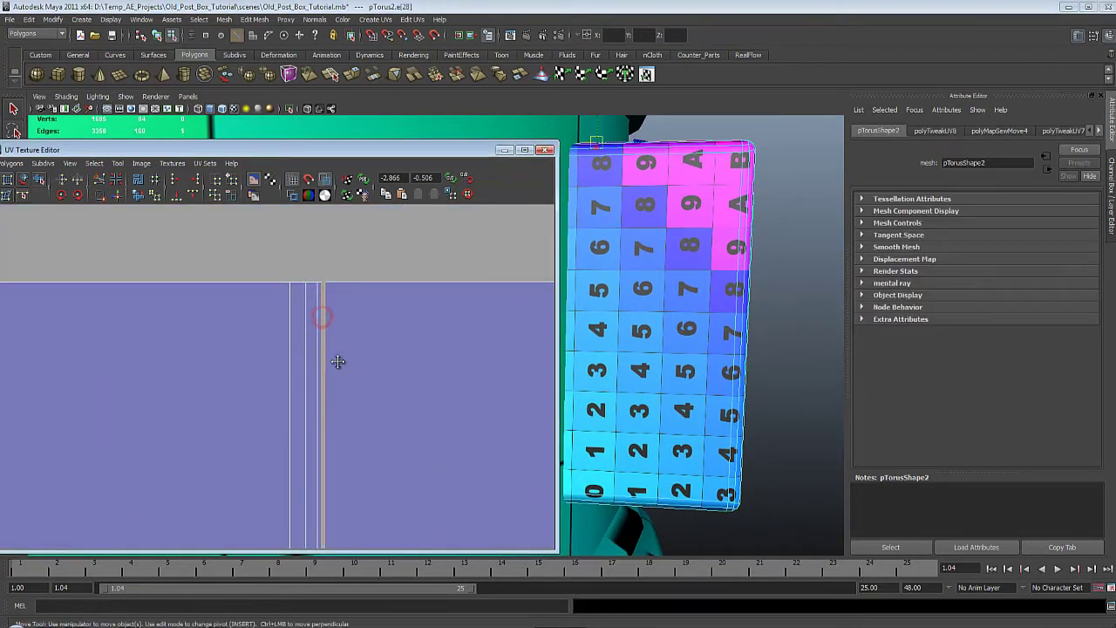
{"action": "middle_click_drag", "start_coordinate": [338, 361], "coordinate": [364, 155], "text": "alt"}
{"action": "middle_click_drag", "start_coordinate": [369, 497], "coordinate": [358, 355], "text": "alt"}
{"action": "right_click_drag", "start_coordinate": [358, 356], "coordinate": [458, 352], "text": "alt"}
{"action": "left_click", "coordinate": [460, 350], "text": "shift"}
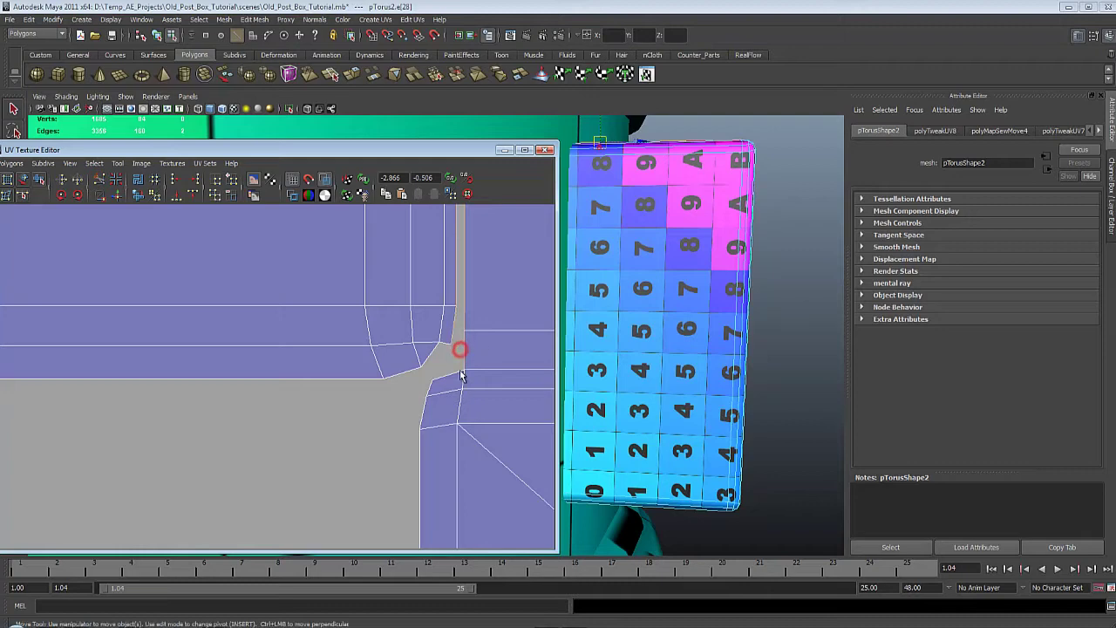
{"action": "right_click_drag", "start_coordinate": [426, 391], "coordinate": [278, 304], "text": "alt"}
{"action": "right_click_drag", "start_coordinate": [278, 305], "coordinate": [279, 270], "text": "shift"}
Identify the letter slot's inner-face shells and stack them on top of one another with the Move UV Shell tool
{"action": "right_click_drag", "start_coordinate": [399, 362], "coordinate": [150, 326], "text": "alt"}
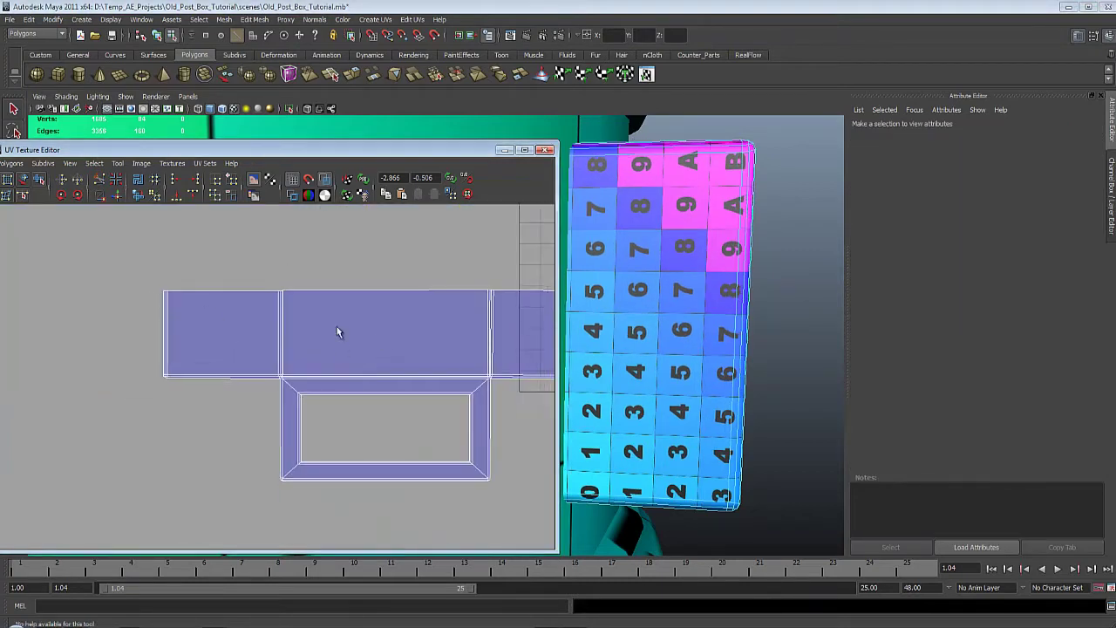
{"action": "middle_click_drag", "start_coordinate": [340, 331], "coordinate": [256, 320], "text": "alt"}
{"action": "left_click_drag", "start_coordinate": [679, 294], "coordinate": [620, 287], "text": "alt"}
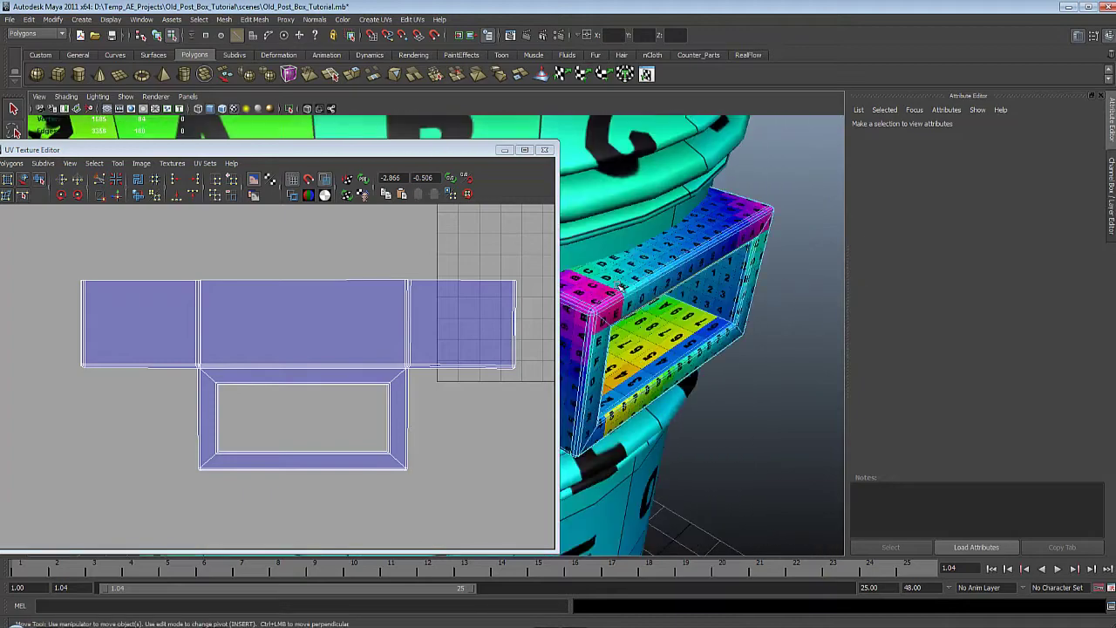
{"action": "left_click_drag", "start_coordinate": [766, 201], "coordinate": [705, 325], "text": "alt"}
{"action": "left_click_drag", "start_coordinate": [737, 362], "coordinate": [654, 266], "text": "alt"}
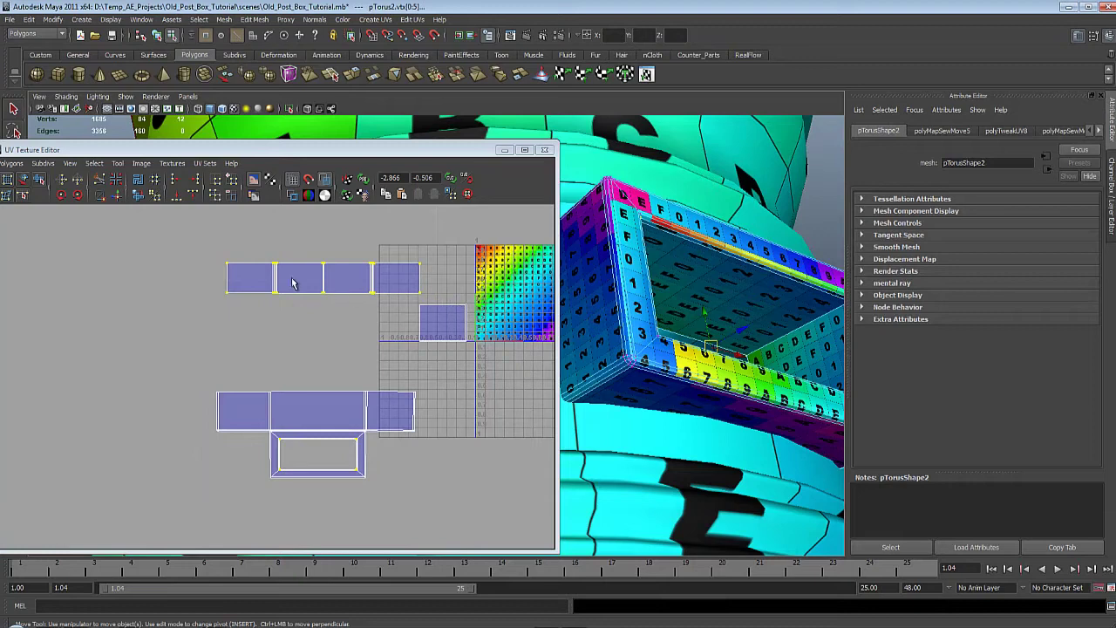
{"action": "left_click_drag", "start_coordinate": [57, 149], "coordinate": [127, 140]}
{"action": "left_click", "coordinate": [92, 172]}
{"action": "scroll", "coordinate": [391, 314], "scroll_direction": "up", "scroll_amount": 5}
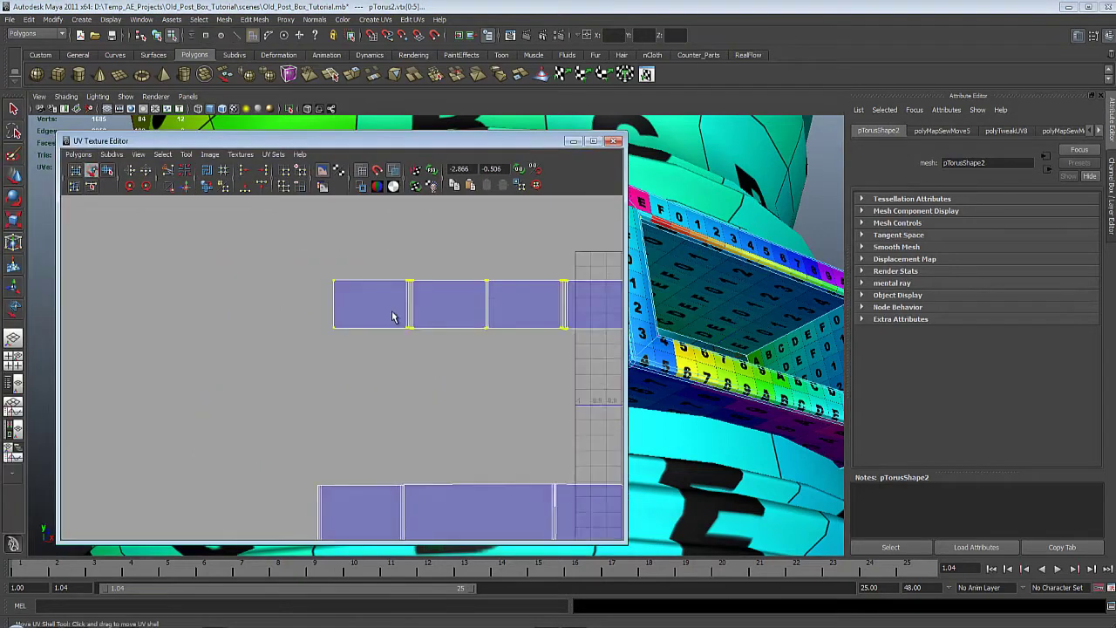
{"action": "left_click", "coordinate": [302, 278]}
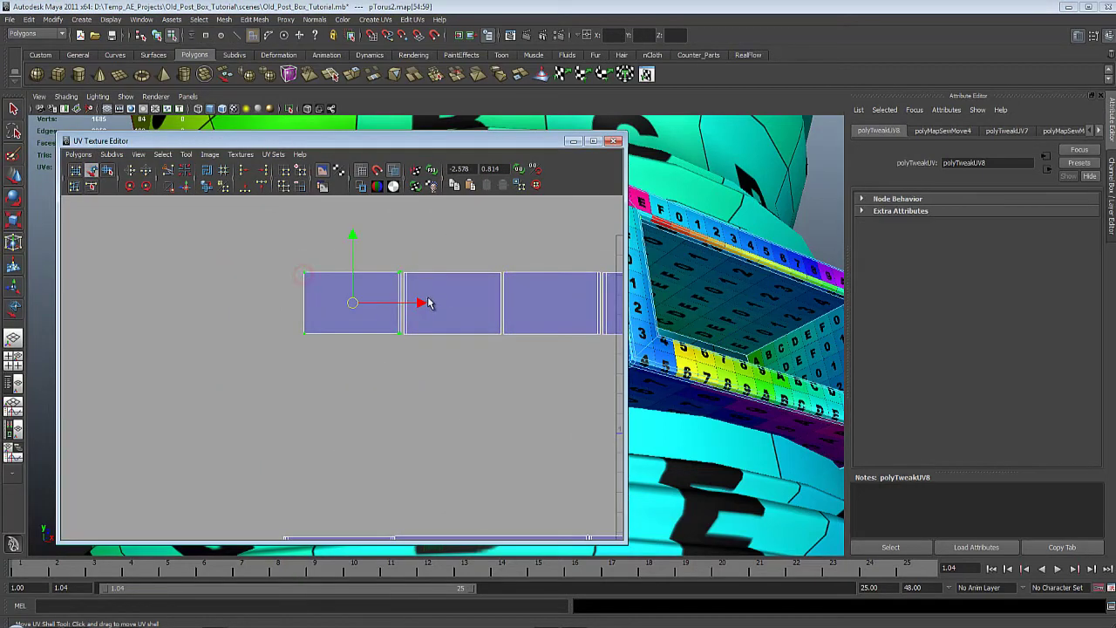
{"action": "left_click_drag", "start_coordinate": [424, 304], "coordinate": [518, 305]}
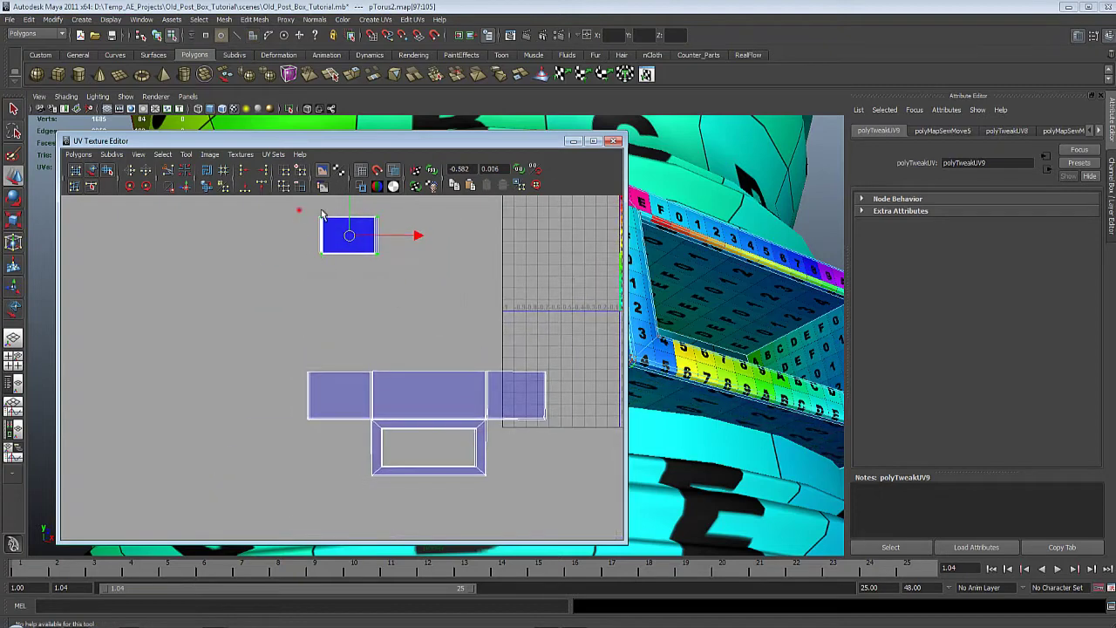
Select the stacked inner-face shells, move them into the opening of the front frame shell, and reduce their height to fit inside it
{"action": "left_click_drag", "start_coordinate": [322, 213], "coordinate": [424, 264]}
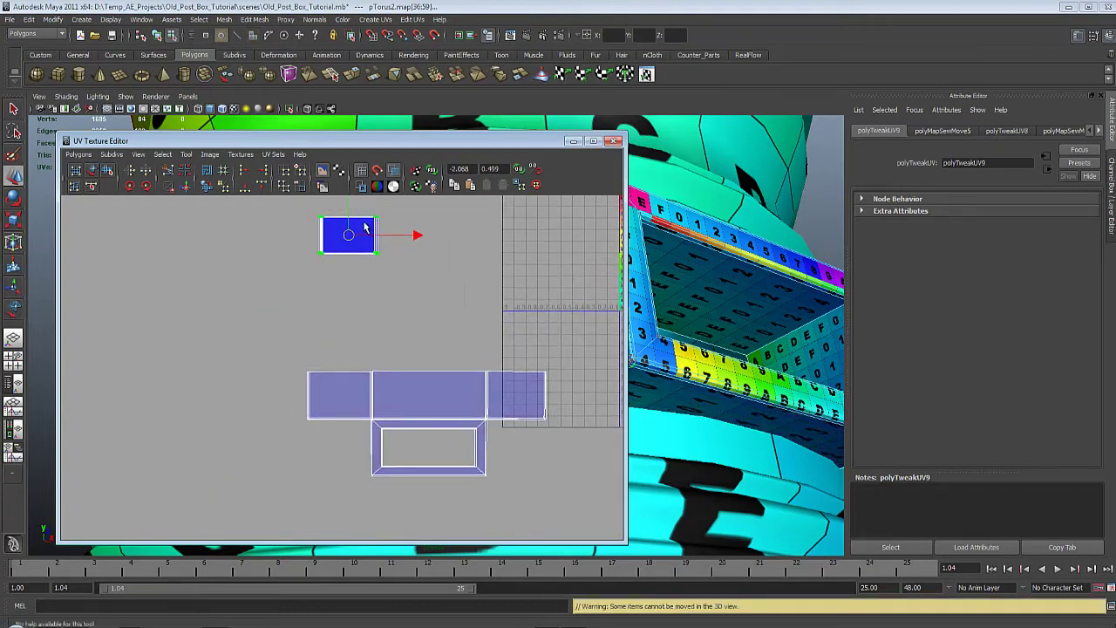
{"action": "left_click_drag", "start_coordinate": [352, 207], "coordinate": [481, 451]}
{"action": "scroll", "coordinate": [493, 451], "scroll_direction": "up", "scroll_amount": 6}
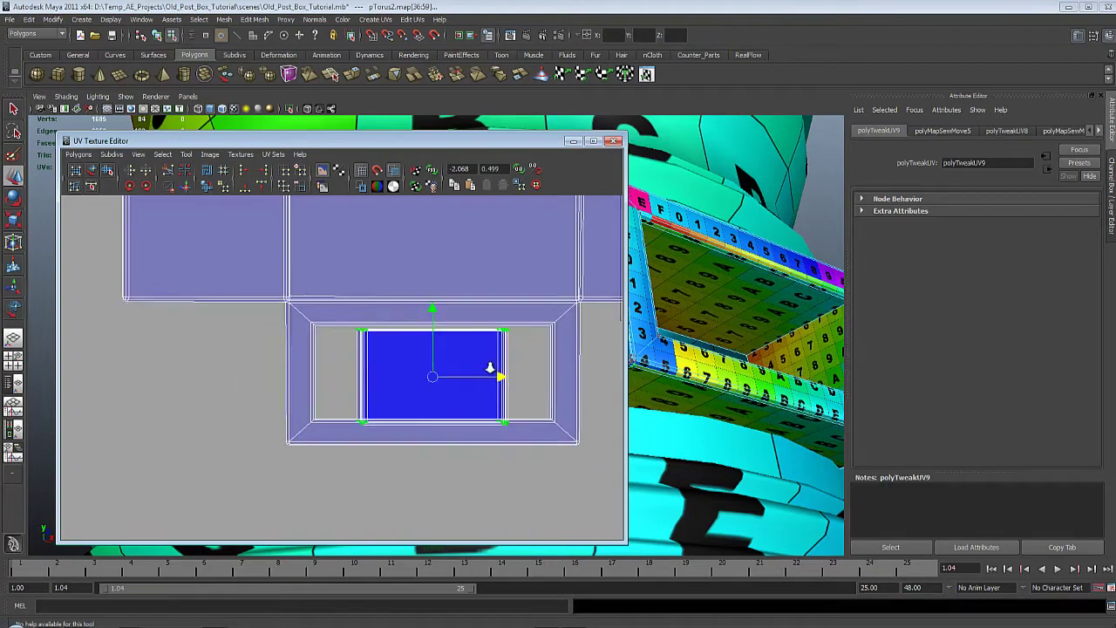
{"action": "key", "text": "r"}
{"action": "left_click_drag", "start_coordinate": [432, 308], "coordinate": [444, 364]}
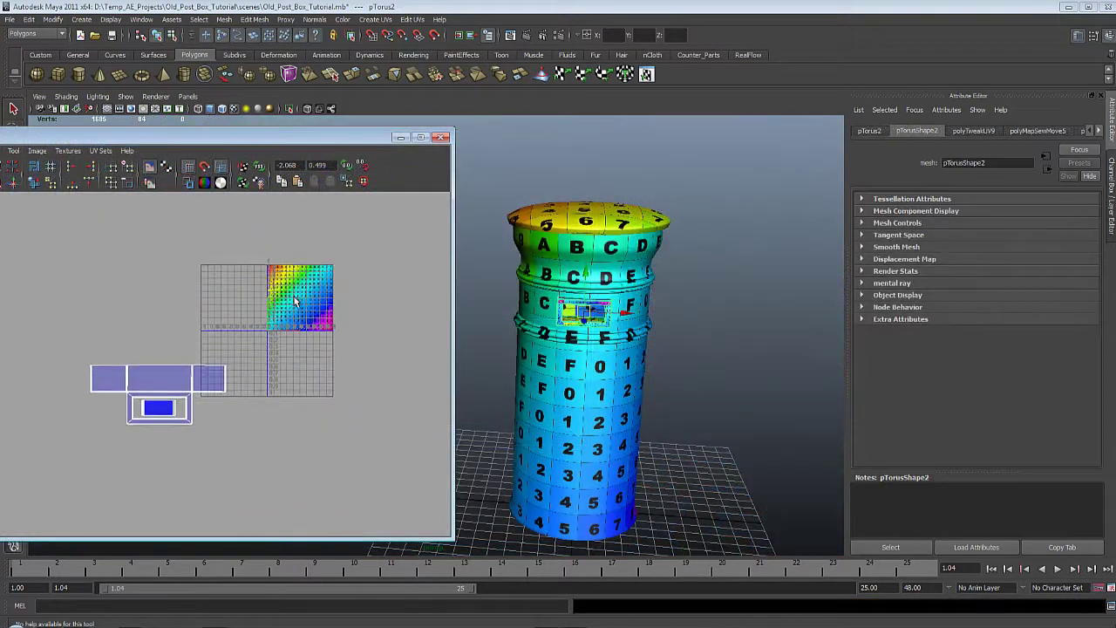
Check the post box body's UV layout for free space and move all of the letter slot frame's UVs over the 0 to 1 texture square
{"action": "scroll", "coordinate": [174, 436], "scroll_direction": "up", "scroll_amount": 5}
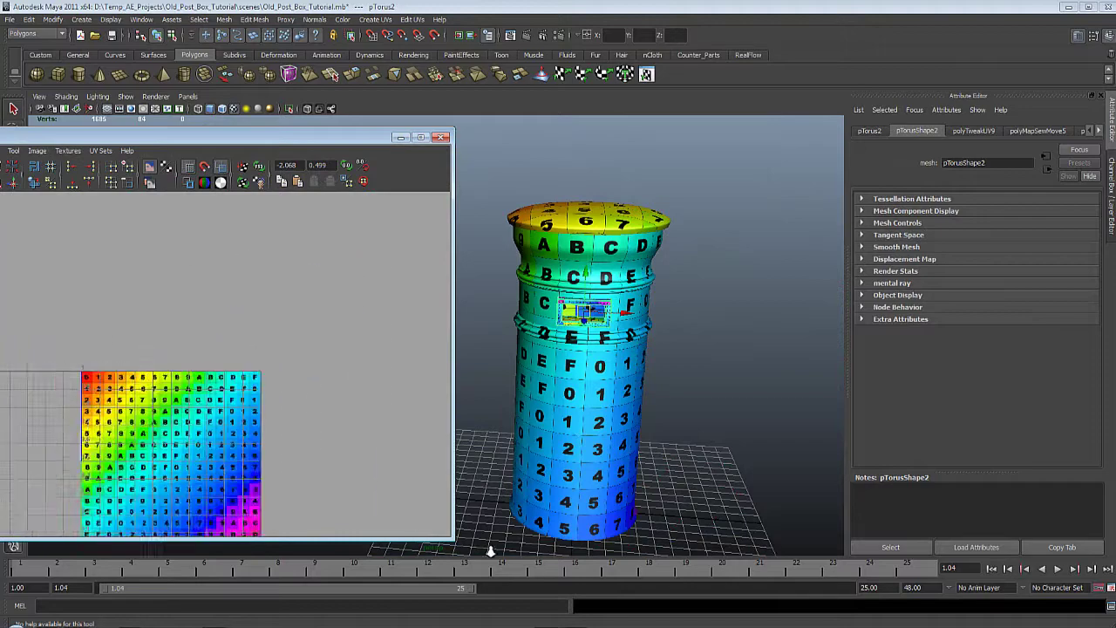
{"action": "scroll", "coordinate": [227, 267], "scroll_direction": "up", "scroll_amount": 4}
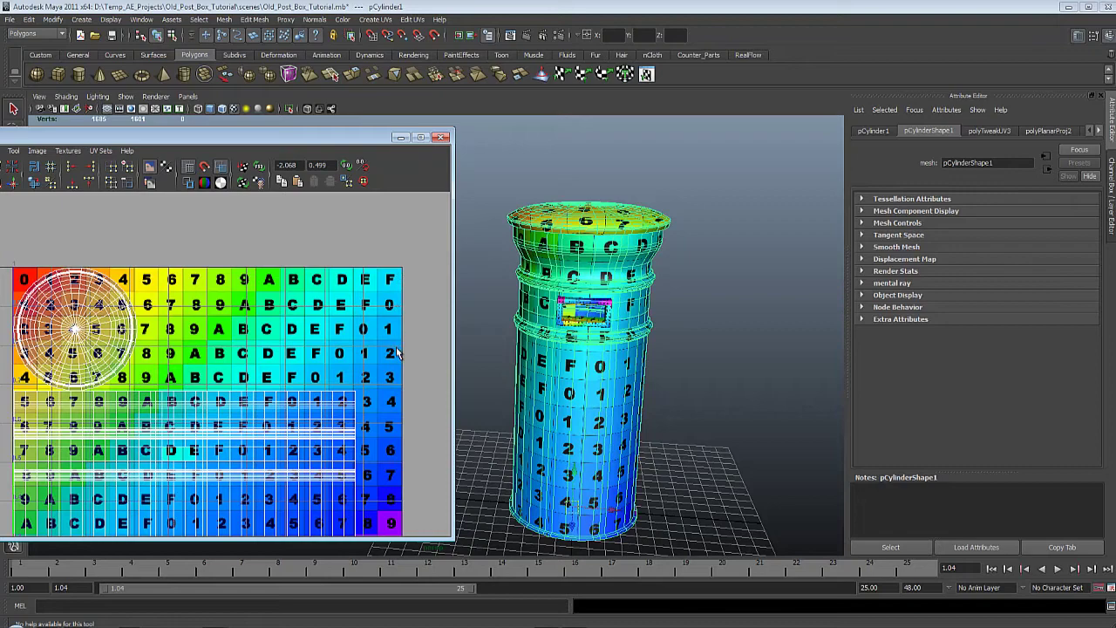
{"action": "right_click_drag", "start_coordinate": [323, 410], "coordinate": [7, 398], "text": "alt"}
{"action": "middle_click_drag", "start_coordinate": [7, 398], "coordinate": [244, 277], "text": "alt"}
{"action": "left_click", "coordinate": [577, 394]}
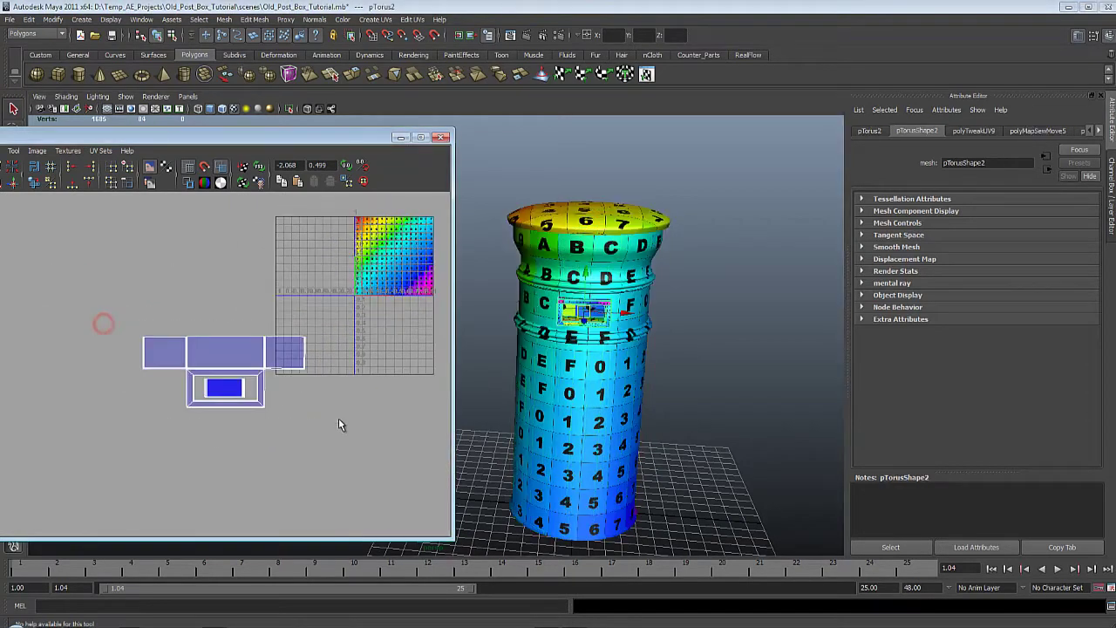
{"action": "middle_click_drag", "start_coordinate": [338, 418], "coordinate": [276, 387], "text": "alt"}
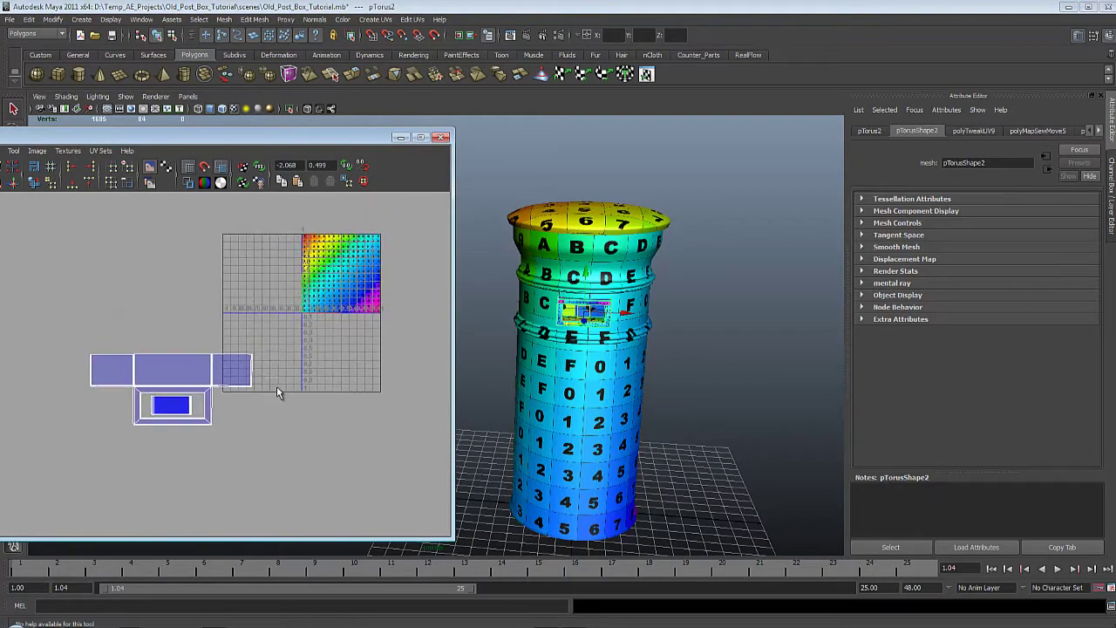
{"action": "right_click_drag", "start_coordinate": [243, 373], "coordinate": [253, 369]}
{"action": "right_click_drag", "start_coordinate": [300, 384], "coordinate": [301, 385]}
{"action": "right_click_drag", "start_coordinate": [410, 497], "coordinate": [498, 508], "text": "alt"}
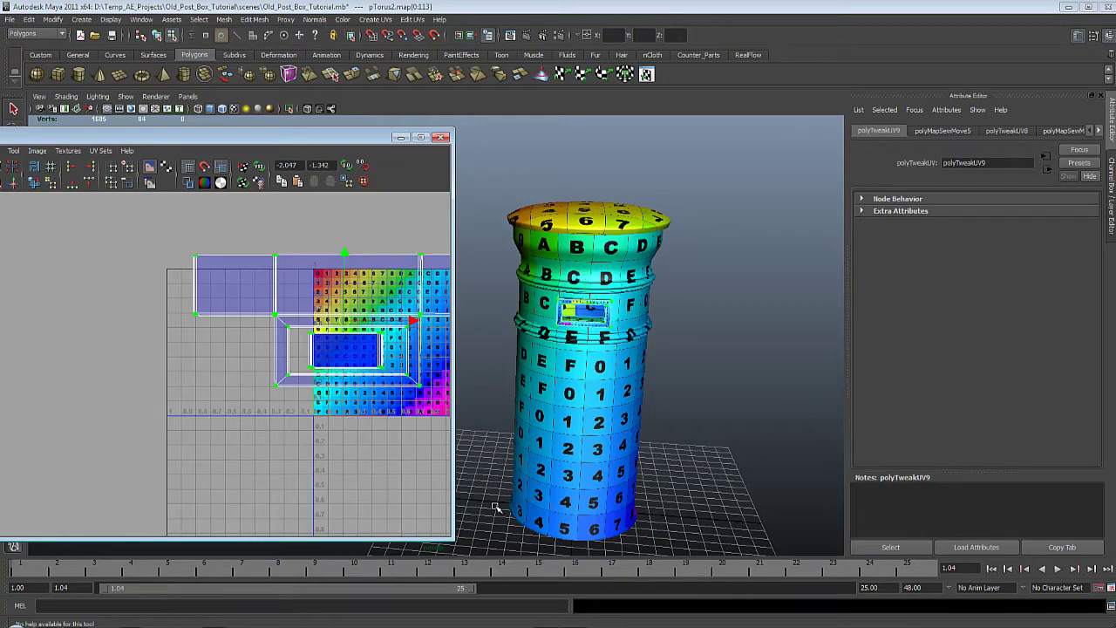
{"action": "middle_click_drag", "start_coordinate": [498, 509], "coordinate": [364, 537], "text": "alt"}
{"action": "right_click_drag", "start_coordinate": [363, 537], "coordinate": [396, 523], "text": "alt"}
{"action": "middle_click_drag", "start_coordinate": [342, 473], "coordinate": [287, 500], "text": "alt"}
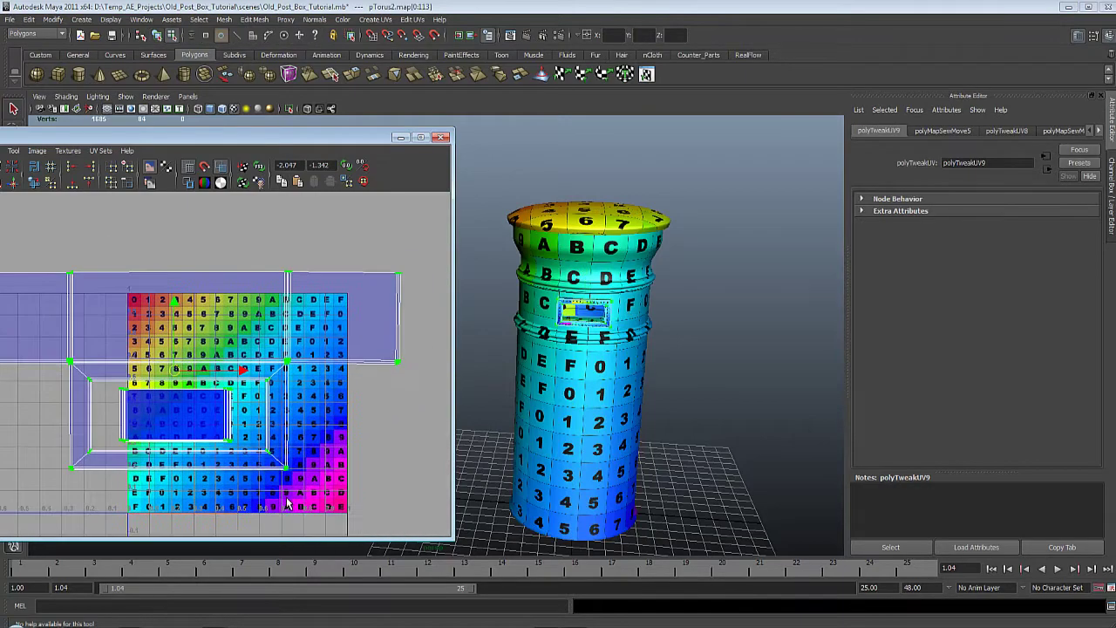
Scale down the letter slot frame's UVs and fit them into the free area beside the lid's circular shell, above the body's shells
{"action": "key", "text": "r"}
{"action": "middle_click_drag", "start_coordinate": [320, 460], "coordinate": [371, 426]}
{"action": "key", "text": "w"}
{"action": "right_click_drag", "start_coordinate": [370, 426], "coordinate": [411, 405], "text": "alt"}
{"action": "middle_click_drag", "start_coordinate": [411, 404], "coordinate": [333, 446], "text": "alt"}
{"action": "right_click_drag", "start_coordinate": [332, 446], "coordinate": [360, 468], "text": "alt"}
{"action": "middle_click_drag", "start_coordinate": [360, 467], "coordinate": [328, 435], "text": "alt"}
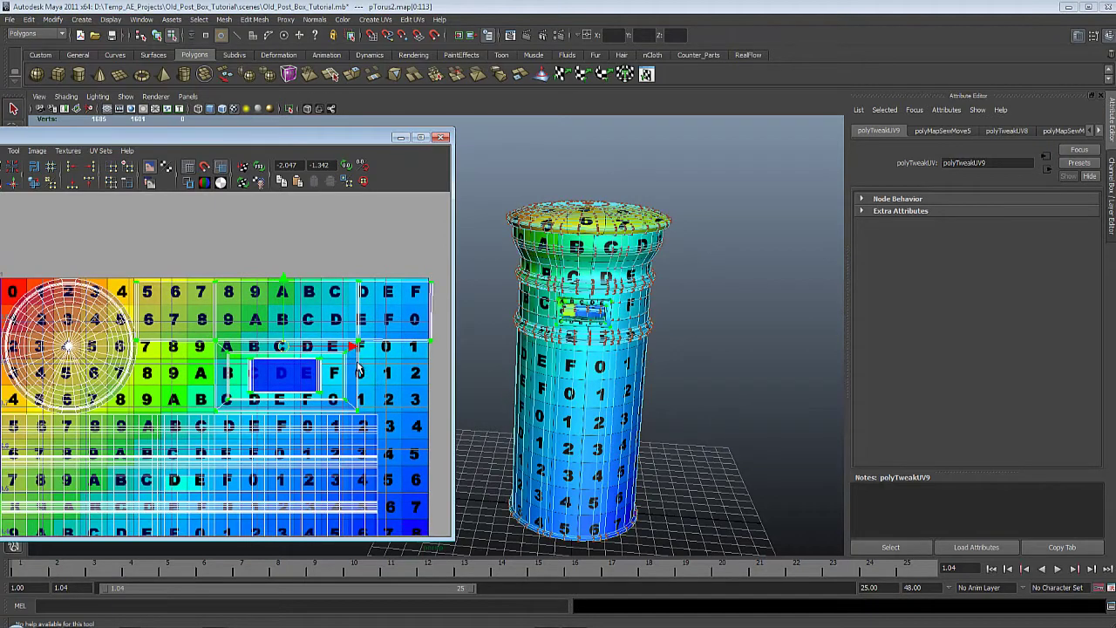
{"action": "key", "text": "r"}
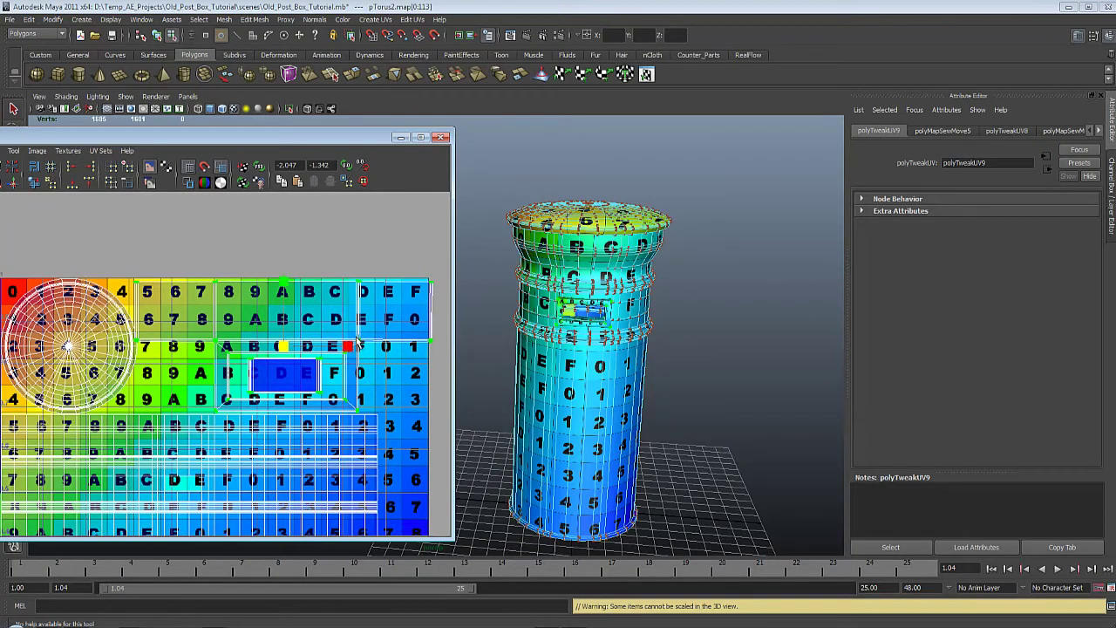
{"action": "left_click_drag", "start_coordinate": [548, 247], "coordinate": [615, 249], "text": "alt"}
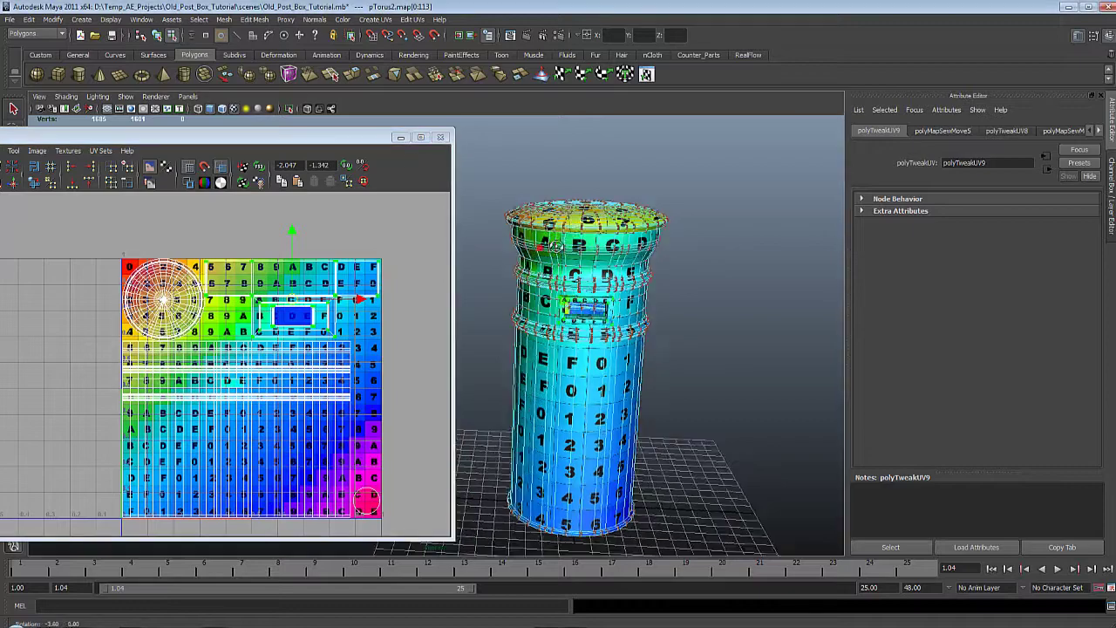
Select the post box body and the letter slot frame in object mode and combine them into one mesh
{"action": "middle_click_drag", "start_coordinate": [614, 249], "coordinate": [581, 264], "text": "alt"}
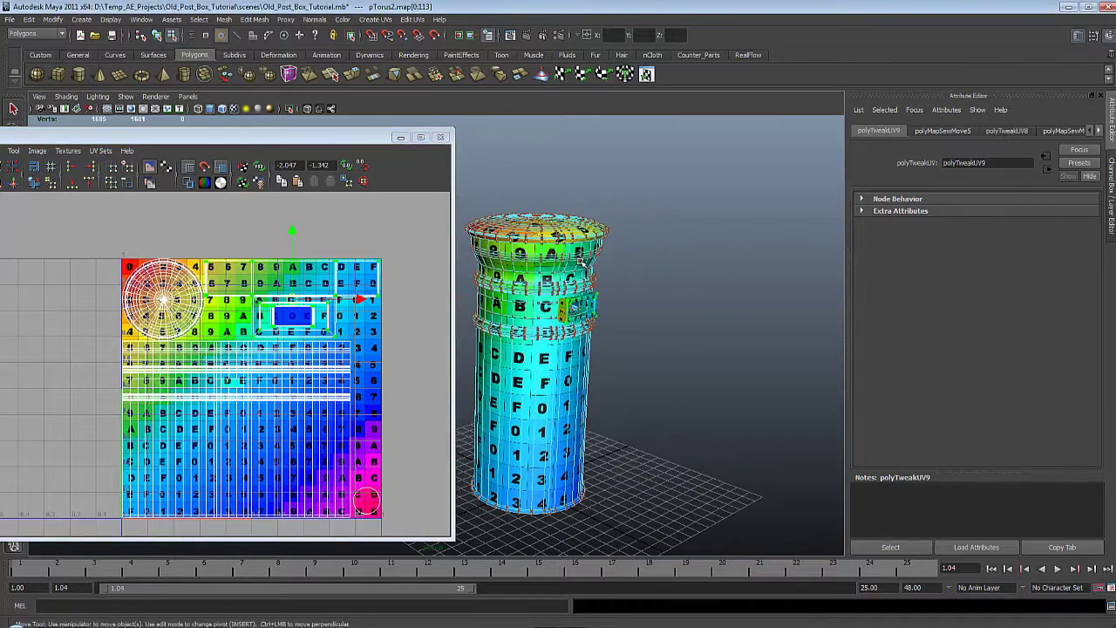
{"action": "right_click_drag", "start_coordinate": [581, 264], "coordinate": [613, 241]}
{"action": "right_click_drag", "start_coordinate": [653, 300], "coordinate": [685, 408], "text": "alt"}
{"action": "middle_click_drag", "start_coordinate": [615, 314], "coordinate": [685, 321], "text": "alt"}
{"action": "left_click_drag", "start_coordinate": [610, 274], "coordinate": [687, 309]}
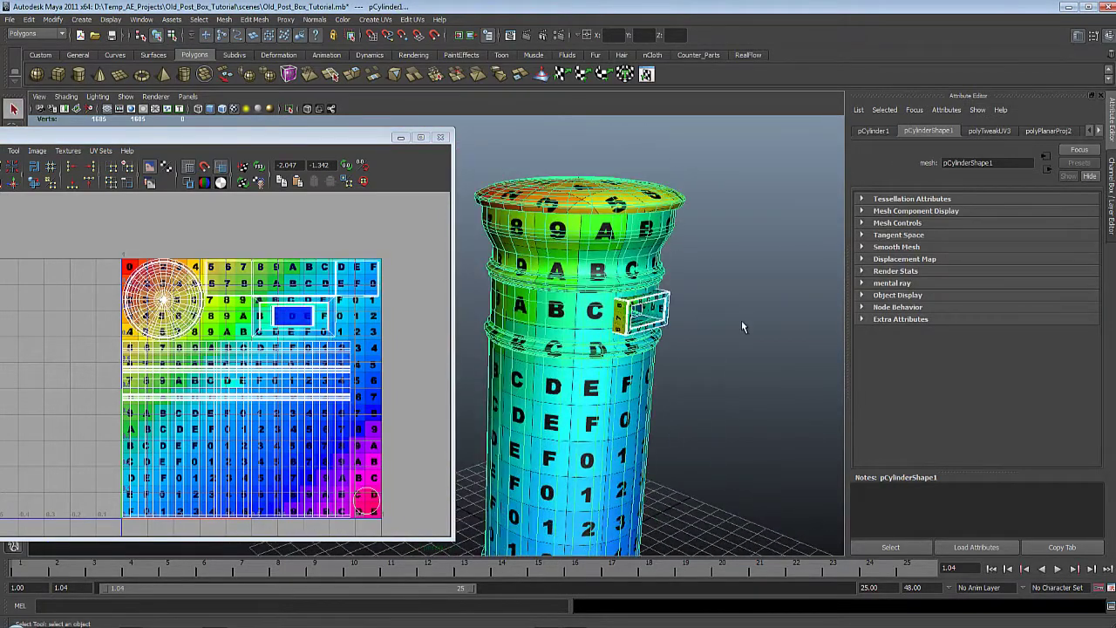
{"action": "left_click", "coordinate": [225, 19]}
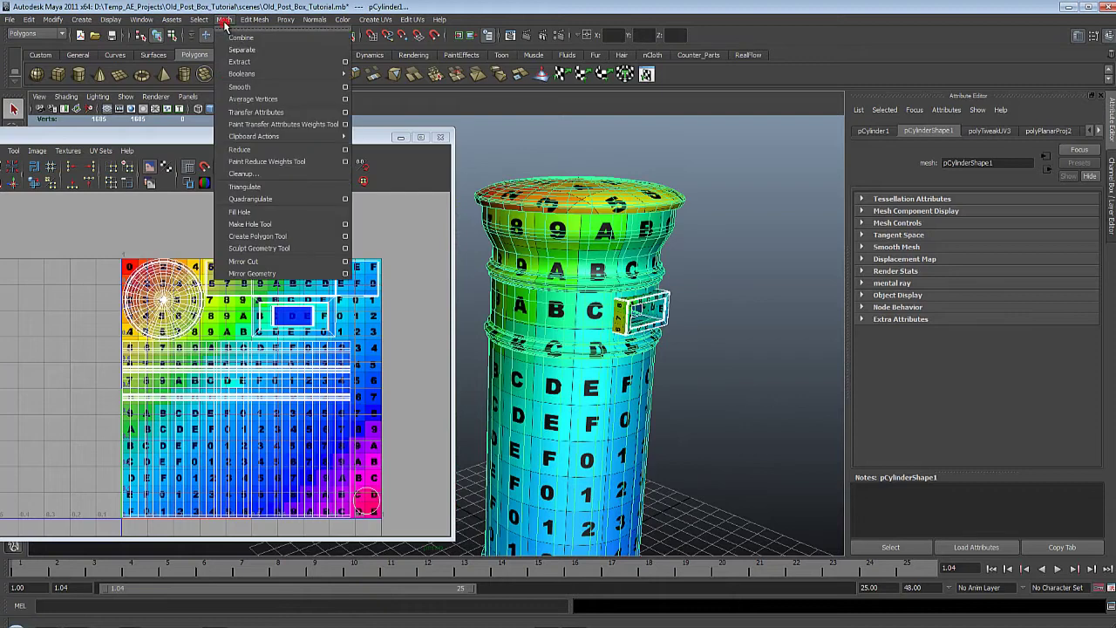
{"action": "left_click", "coordinate": [272, 39]}
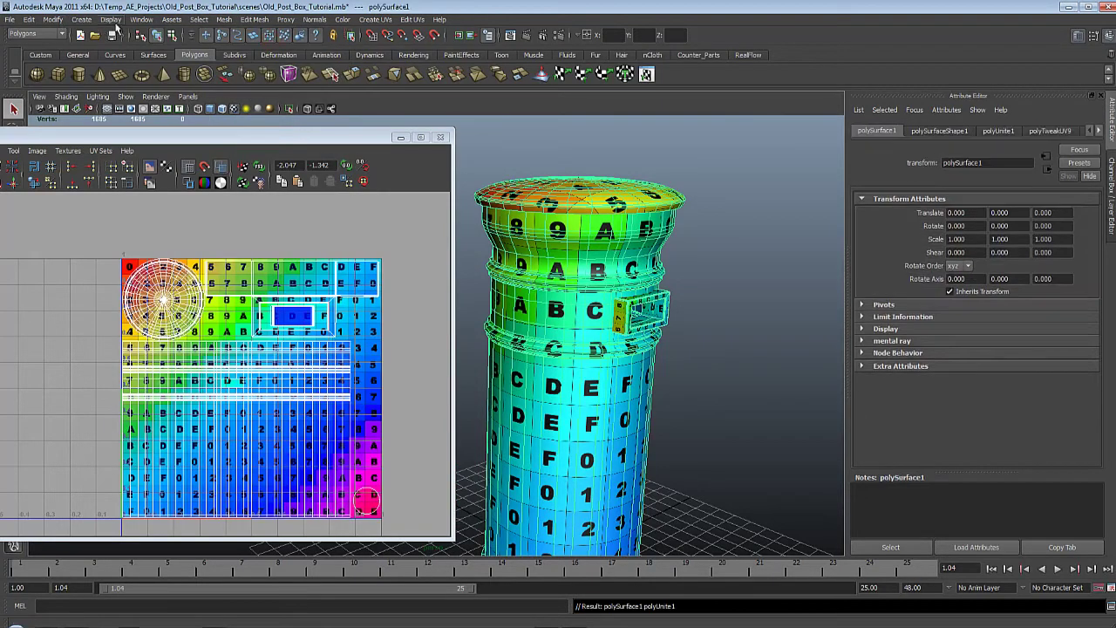
Delete the construction history of the combined post box mesh
{"action": "key", "text": "space"}
{"action": "left_click", "coordinate": [474, 205]}
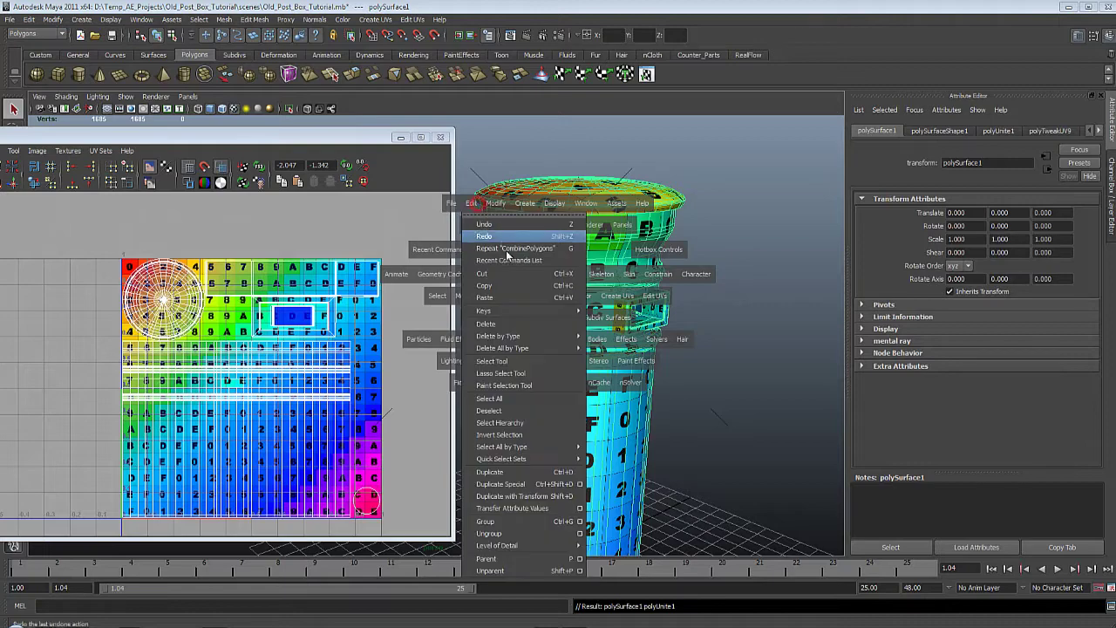
{"action": "mouse_move", "coordinate": [535, 340]}
{"action": "left_click", "coordinate": [641, 343]}
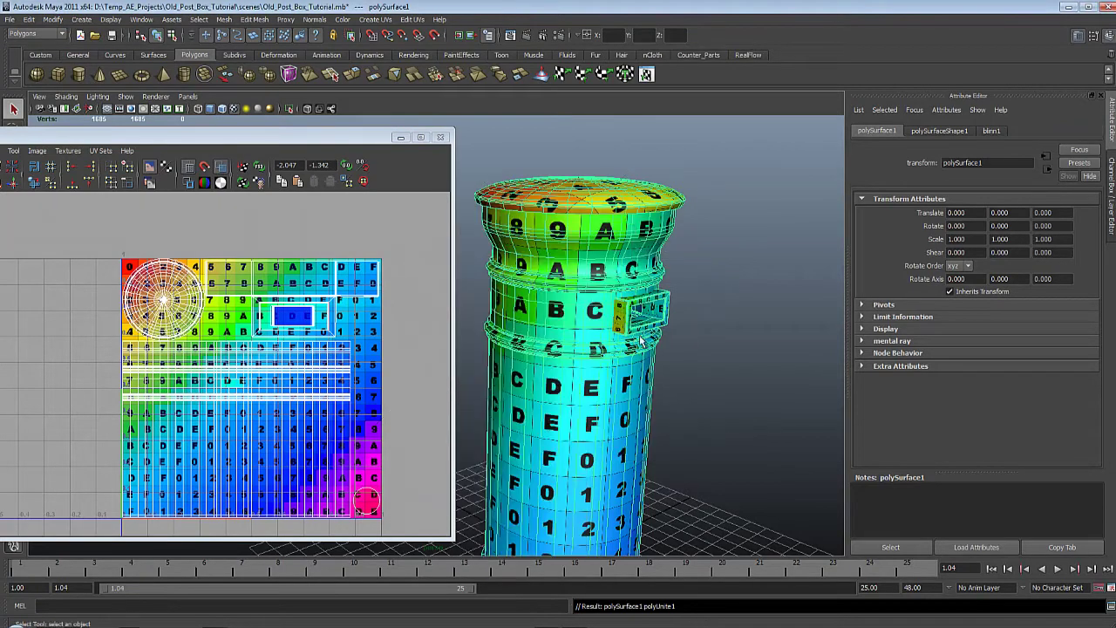
Examine the checker texture on the combined post box from several angles, comparing the letter slot and body with their UV layout
{"action": "scroll", "coordinate": [520, 338], "scroll_direction": "up", "scroll_amount": 1}
{"action": "left_click", "coordinate": [748, 343]}
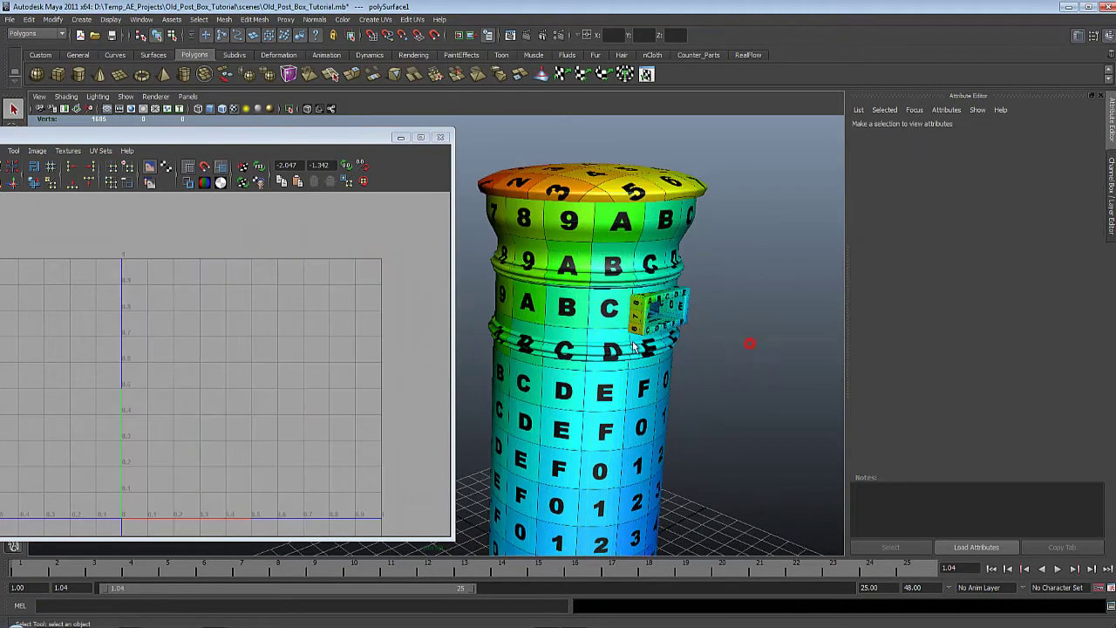
{"action": "left_click", "coordinate": [605, 338]}
{"action": "scroll", "coordinate": [170, 365], "scroll_direction": "up", "scroll_amount": 3}
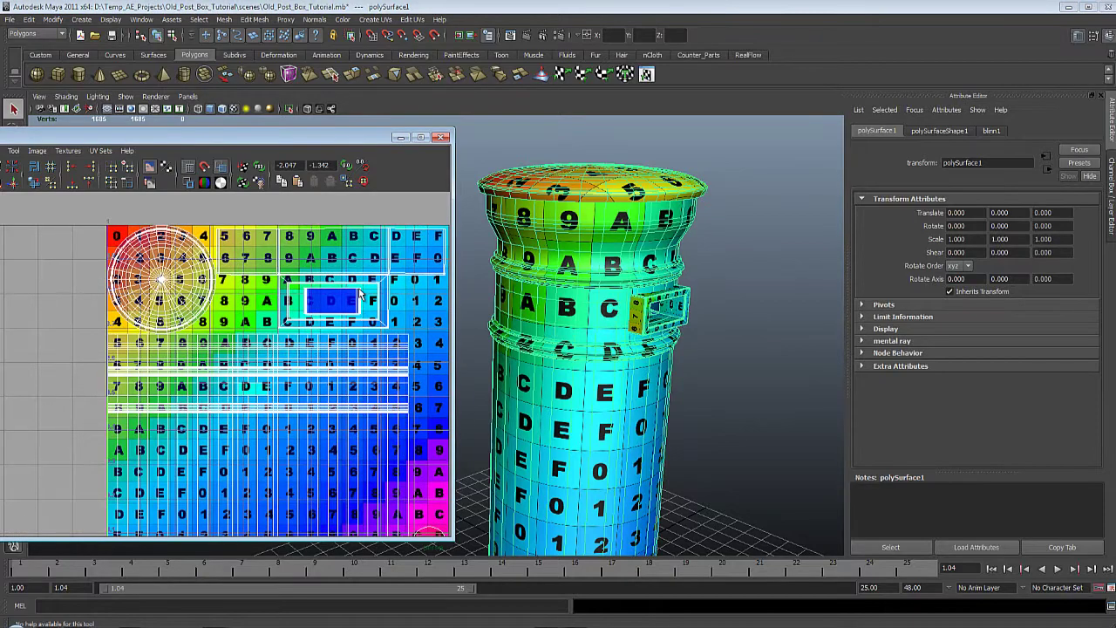
{"action": "left_click_drag", "start_coordinate": [717, 329], "coordinate": [598, 394], "text": "alt"}
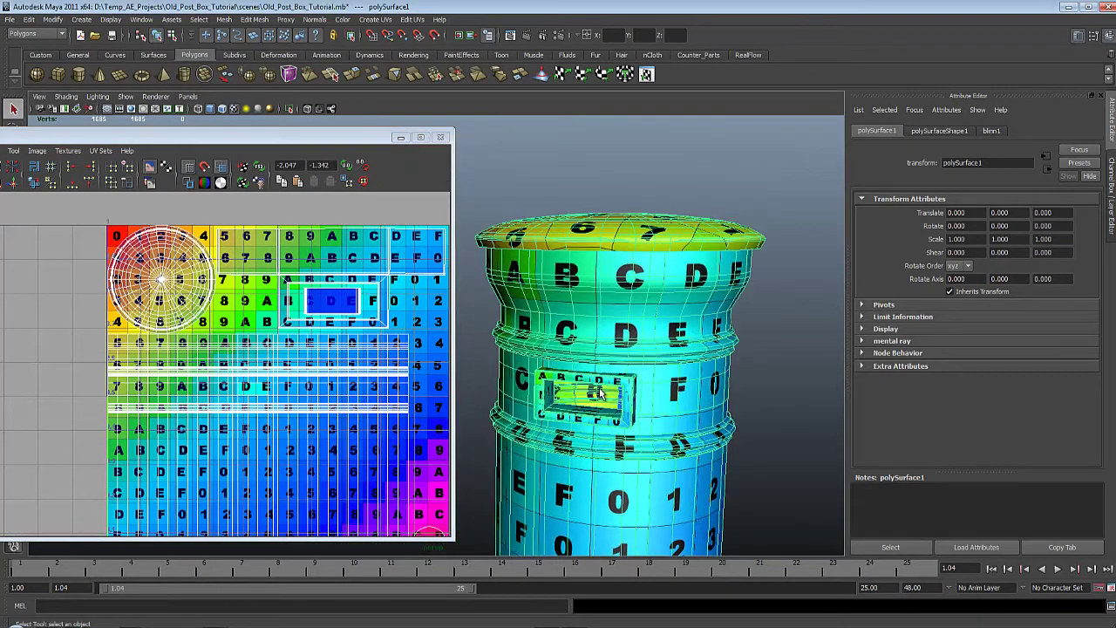
{"action": "left_click_drag", "start_coordinate": [640, 282], "coordinate": [720, 335], "text": "alt"}
{"action": "middle_click_drag", "start_coordinate": [641, 410], "coordinate": [614, 355], "text": "alt"}
{"action": "right_click_drag", "start_coordinate": [615, 356], "coordinate": [586, 362], "text": "alt"}
{"action": "middle_click_drag", "start_coordinate": [601, 355], "coordinate": [634, 374], "text": "alt"}
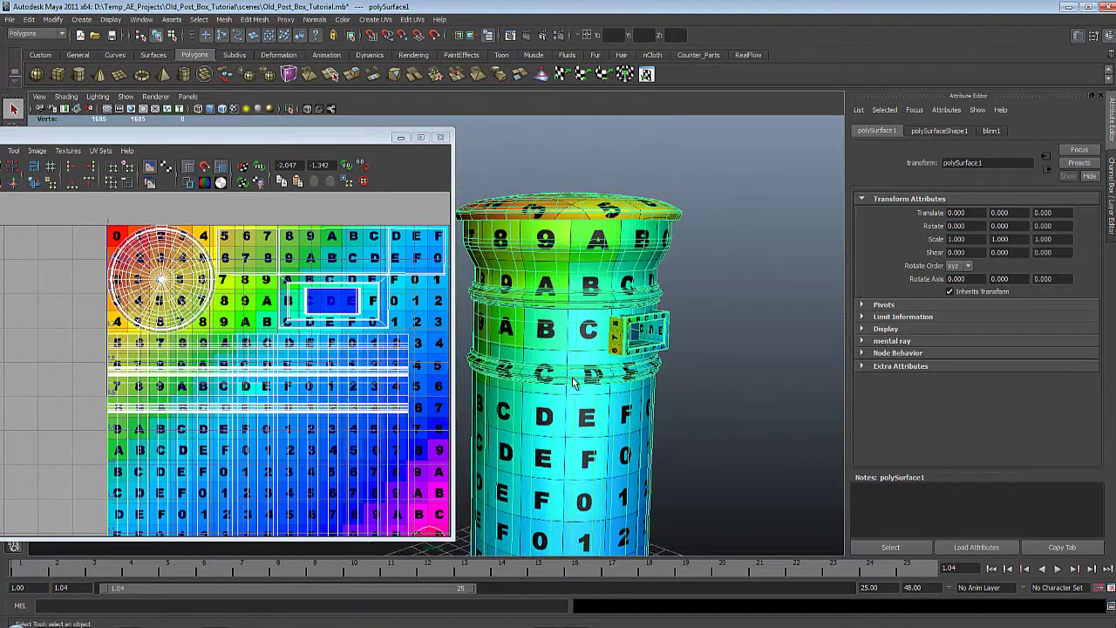
{"action": "left_click_drag", "start_coordinate": [571, 327], "coordinate": [580, 349], "text": "alt"}
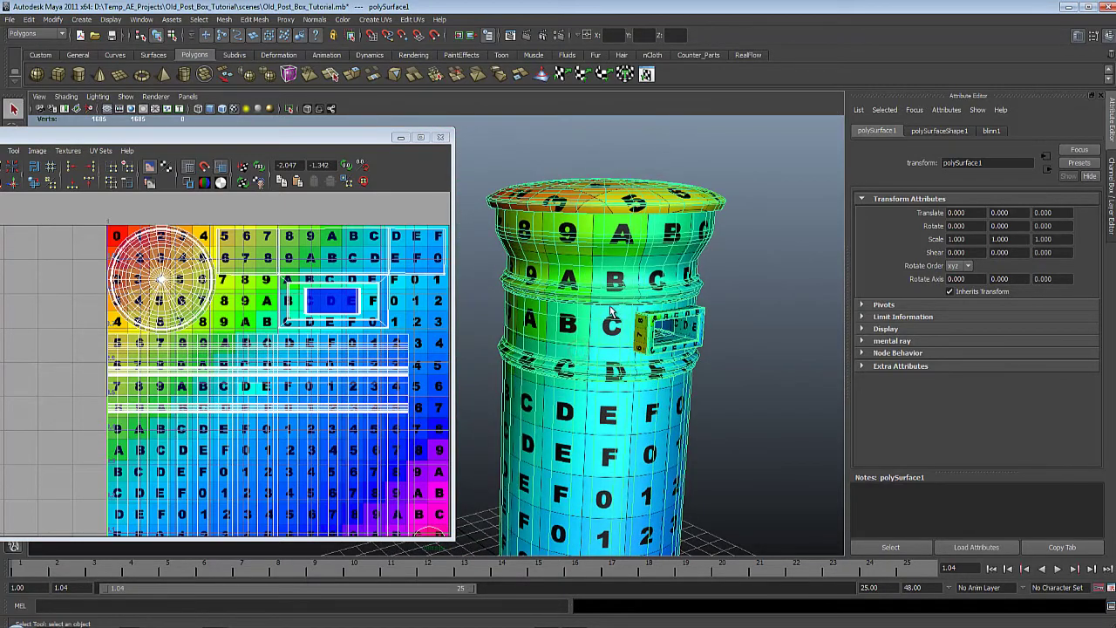
Assign a new Blinn material to the combined post box and name it Post_Box_Shader
{"action": "right_click", "coordinate": [610, 312]}
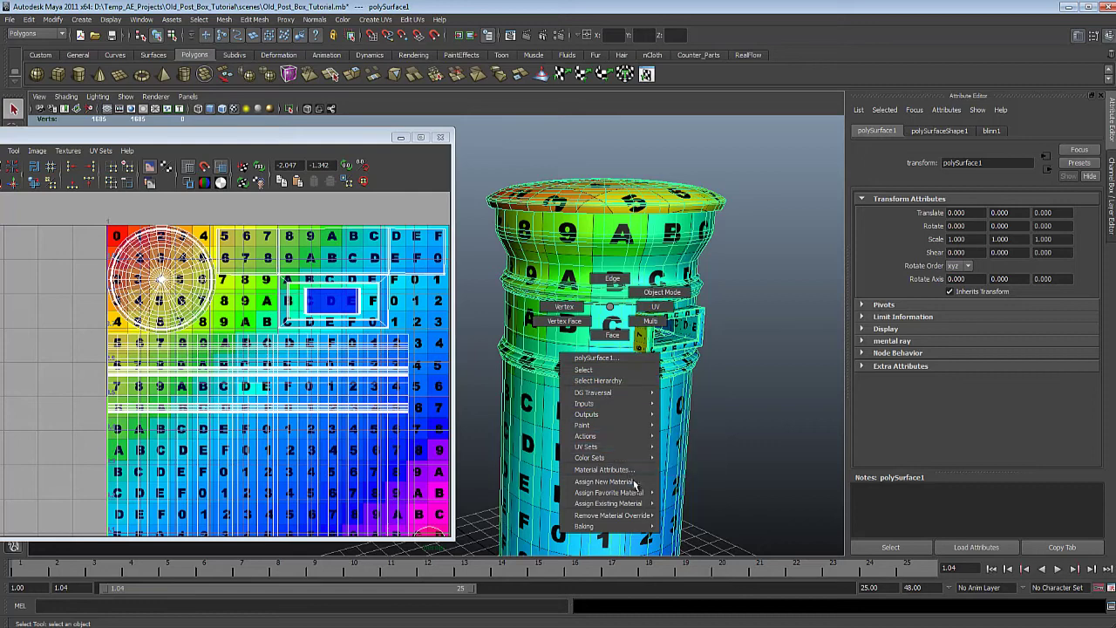
{"action": "left_click", "coordinate": [635, 484]}
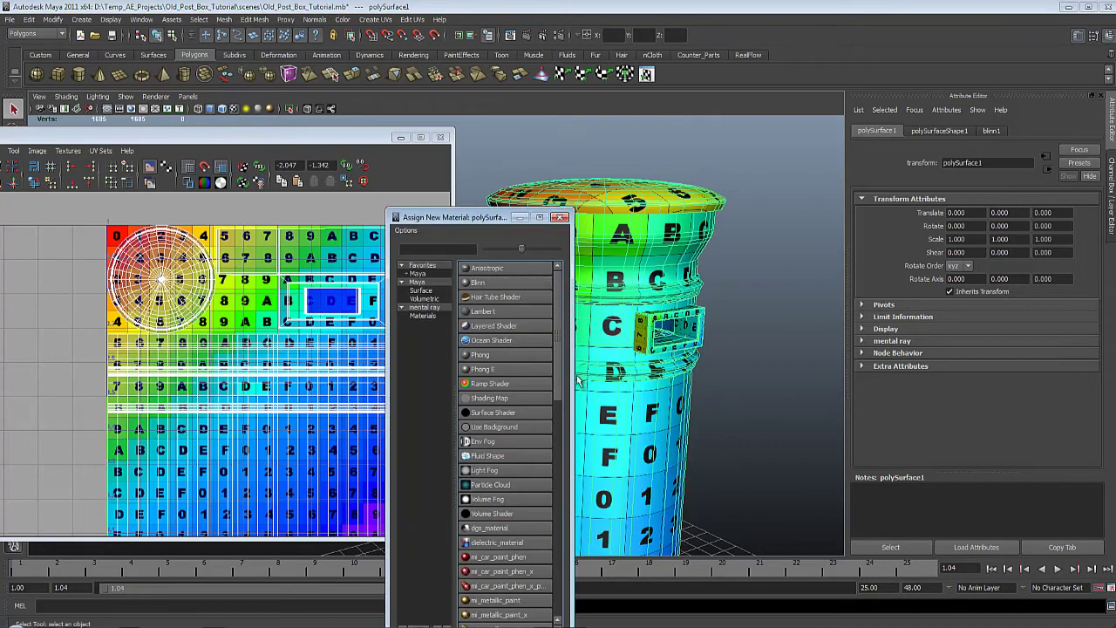
{"action": "left_click", "coordinate": [523, 283]}
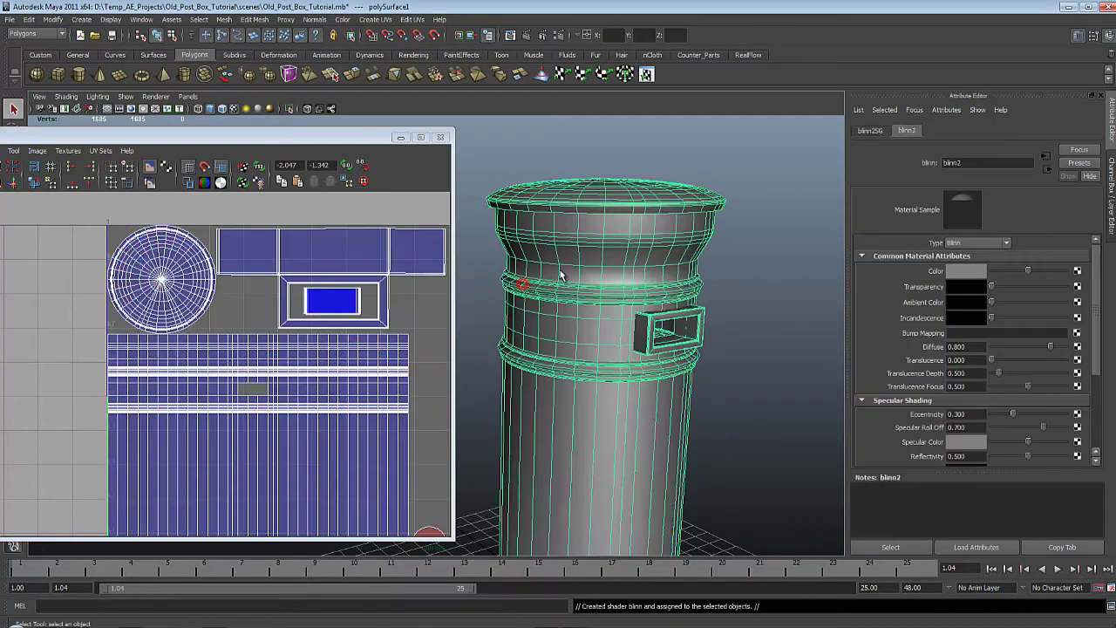
{"action": "double_click", "coordinate": [990, 165]}
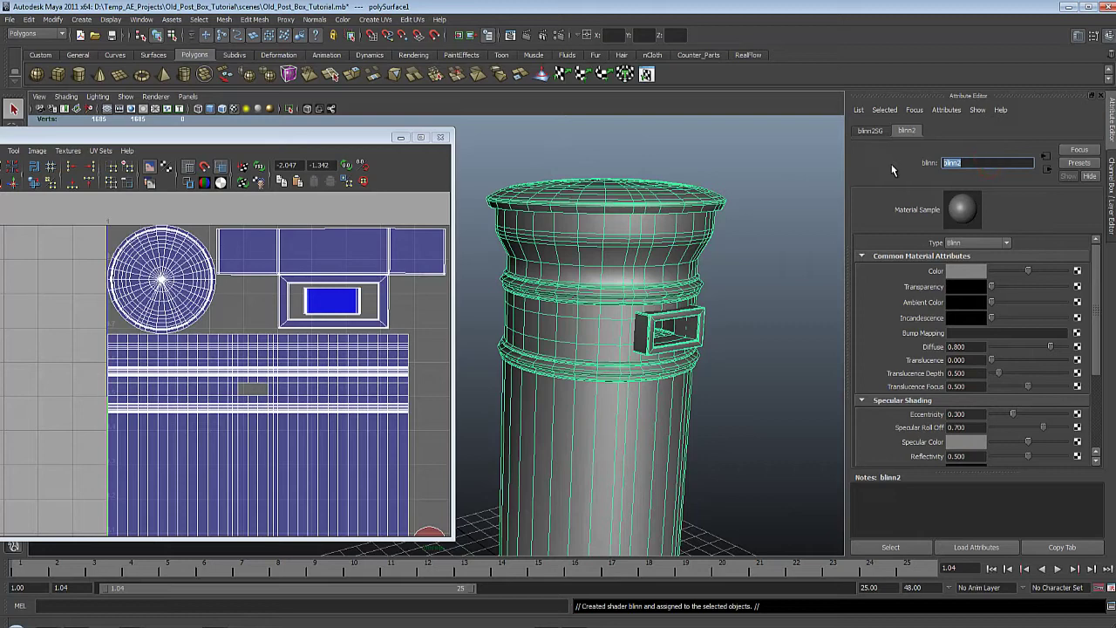
{"action": "type", "text": "Post_Box_Shader"}
{"action": "key", "text": "Return"}
Select the UVs of the small circular shell in the corner of the texture square and flip them
{"action": "scroll", "coordinate": [406, 403], "scroll_direction": "up", "scroll_amount": 3}
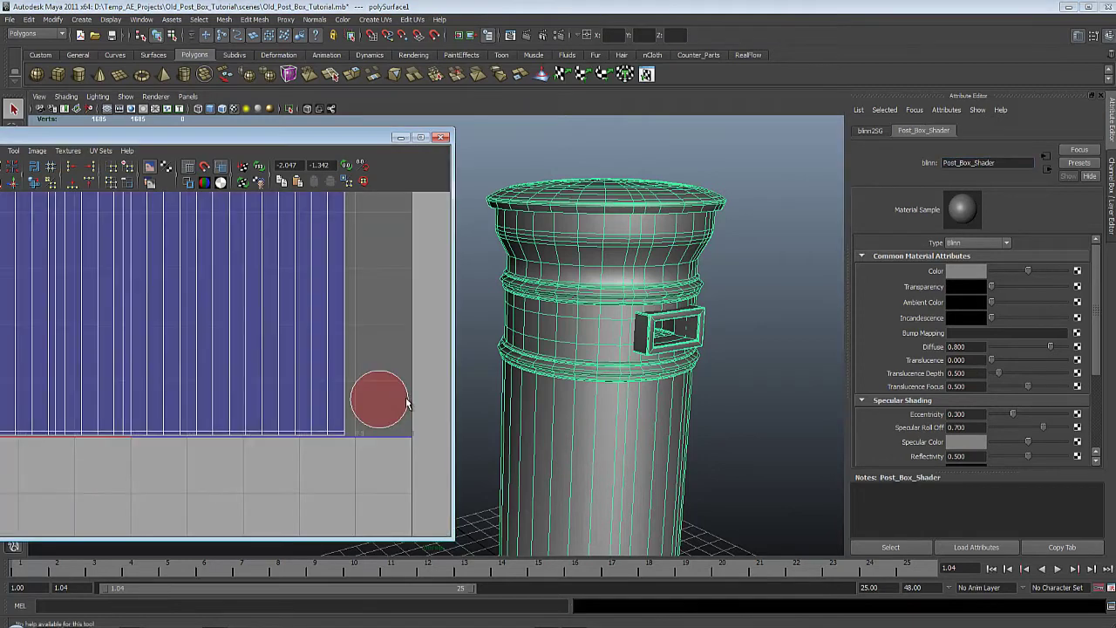
{"action": "left_click_drag", "start_coordinate": [424, 343], "coordinate": [348, 450]}
{"action": "left_click_drag", "start_coordinate": [335, 137], "coordinate": [450, 145]}
{"action": "left_click", "coordinate": [122, 157]}
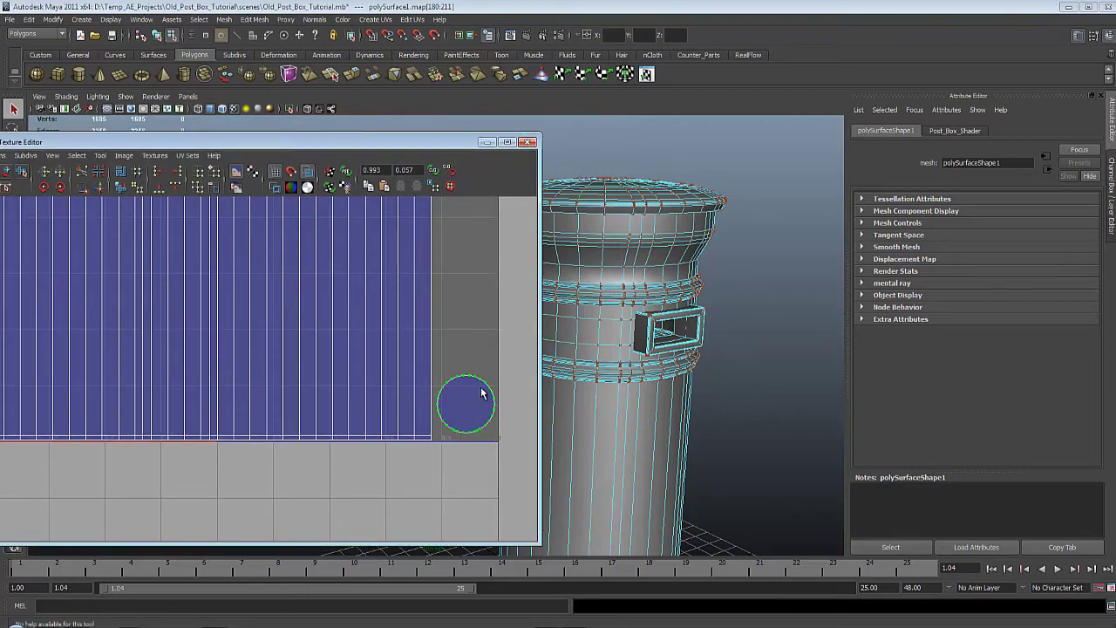
Check the full UV layout, return the post box to object mode, and save the scene
{"action": "right_click_drag", "start_coordinate": [497, 425], "coordinate": [375, 382], "text": "alt"}
{"action": "middle_click_drag", "start_coordinate": [375, 382], "coordinate": [351, 434], "text": "alt"}
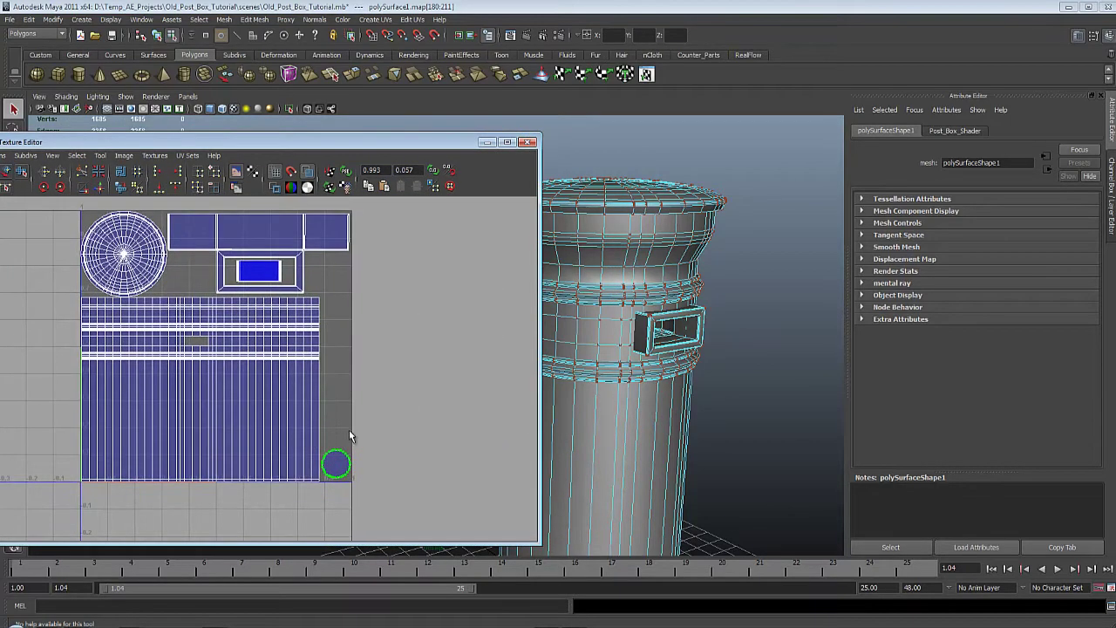
{"action": "right_click_drag", "start_coordinate": [350, 434], "coordinate": [382, 415], "text": "alt"}
{"action": "key", "text": "F8"}
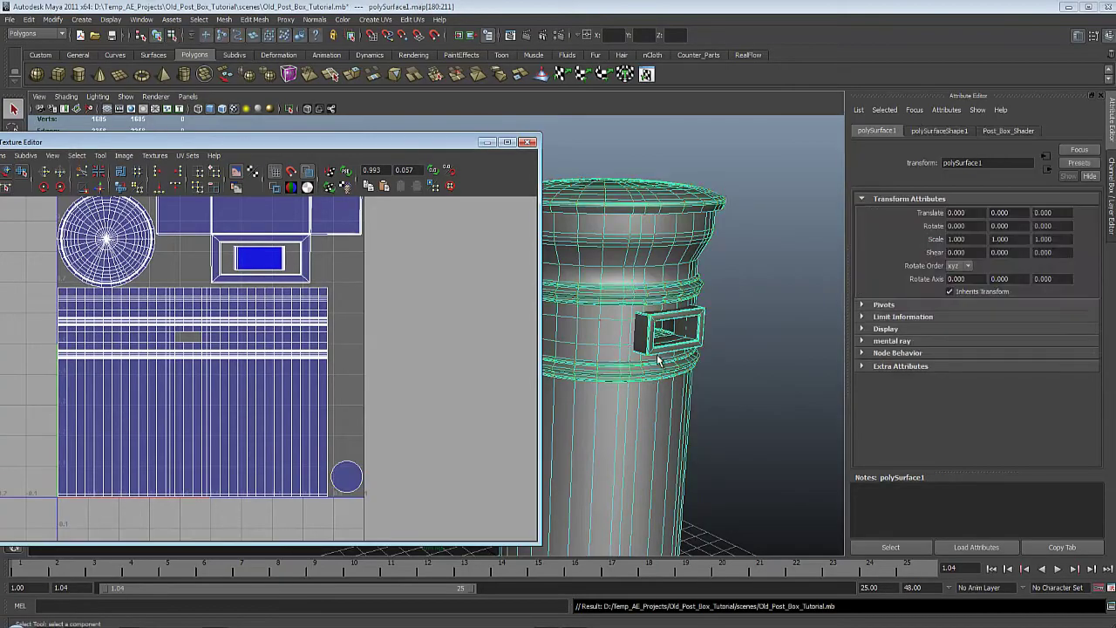